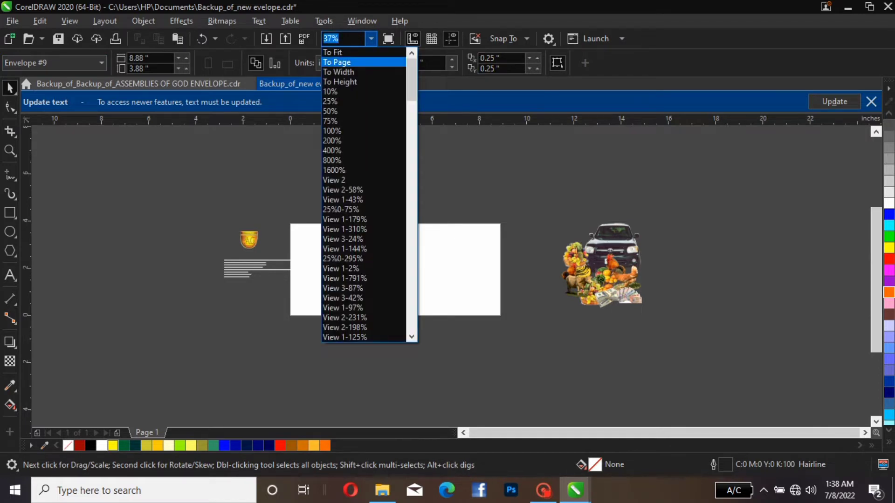
# Move the harvest image group and the church logo inward, close to opposite side edges of the page
pyautogui.click(337, 62)
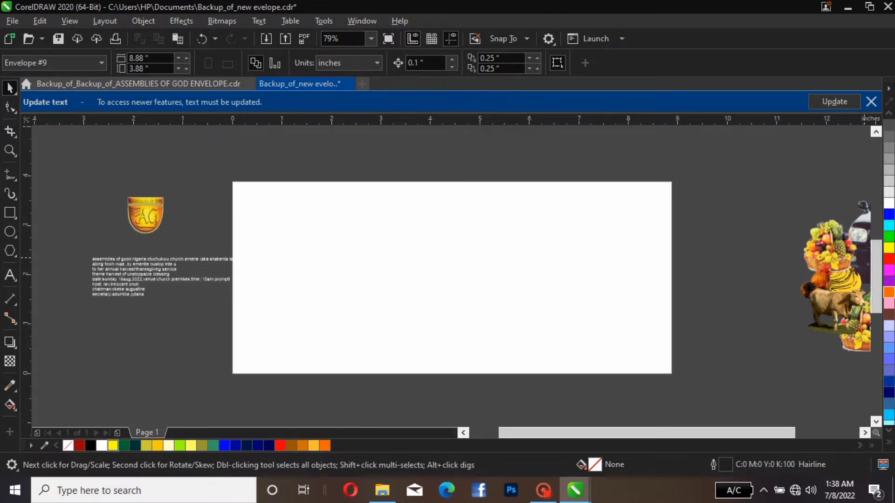
pyautogui.moveTo(845, 318); pyautogui.dragTo(681, 329)
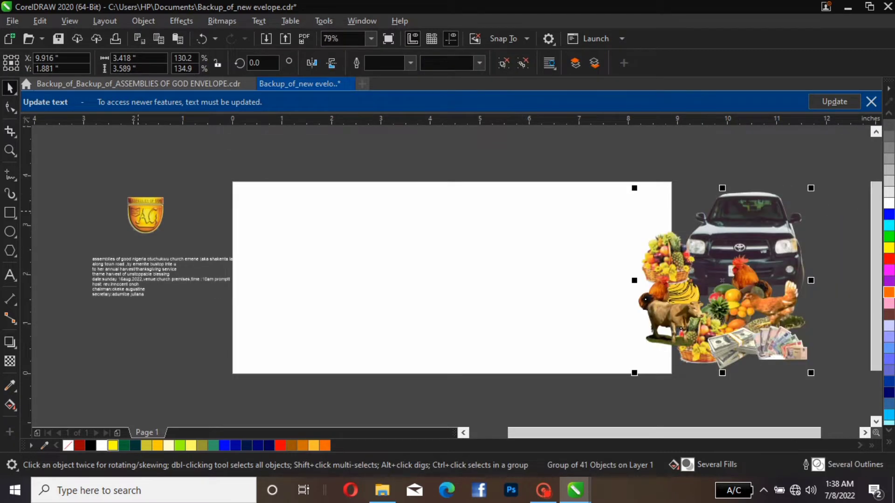
pyautogui.click(146, 215)
pyautogui.moveTo(145, 215); pyautogui.dragTo(190, 213)
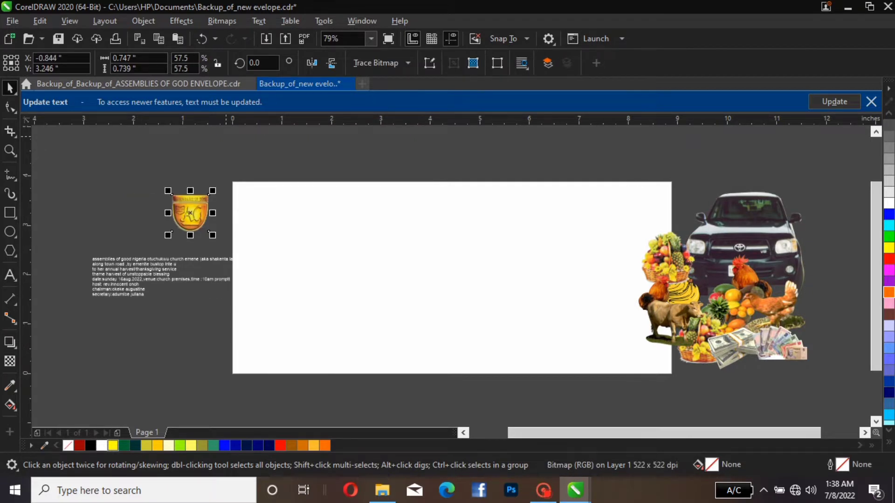
pyautogui.click(365, 148)
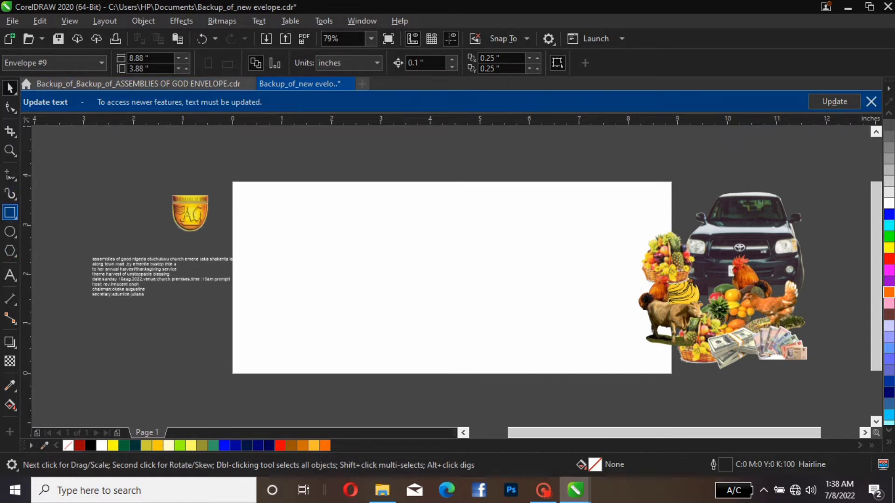
# Create an 8.88 × 3.88 in rectangle matching the page frame and remove its outline
pyautogui.doubleClick(10, 213)
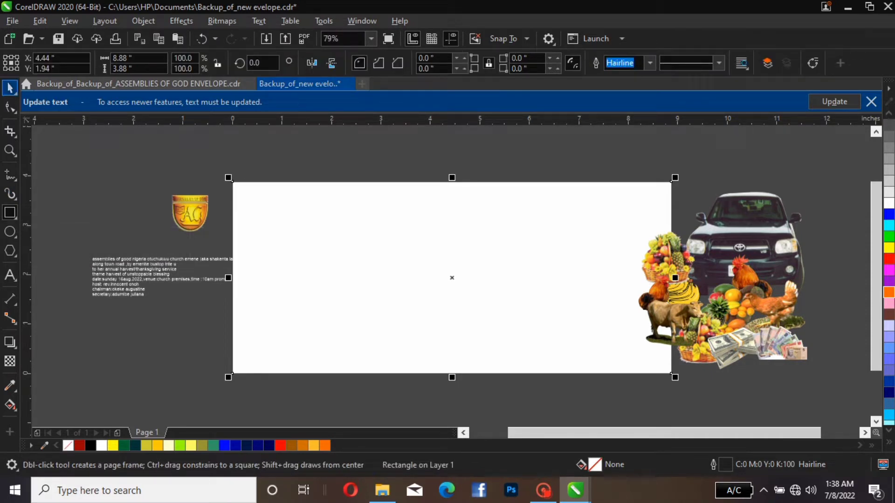
pyautogui.click(10, 87)
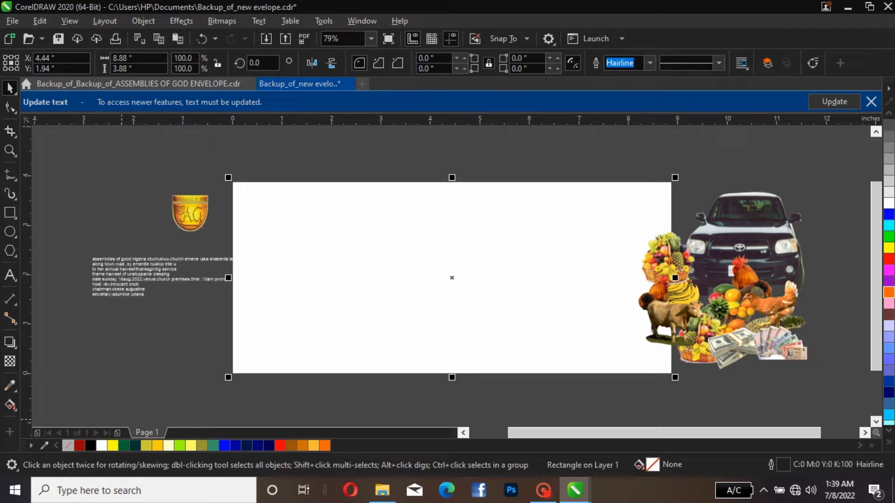
pyautogui.rightClick(68, 446)
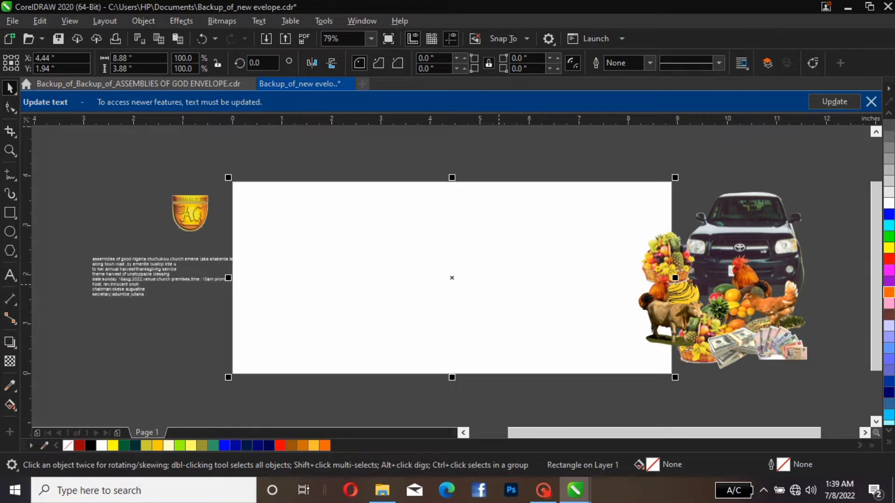
pyautogui.moveTo(499, 282); pyautogui.dragTo(480, 280)
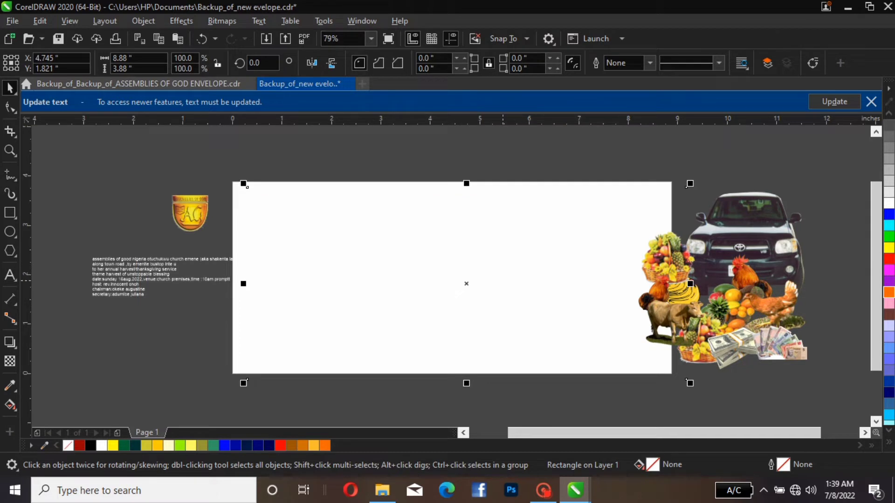
pyautogui.hotkey('ctrl', 'z')
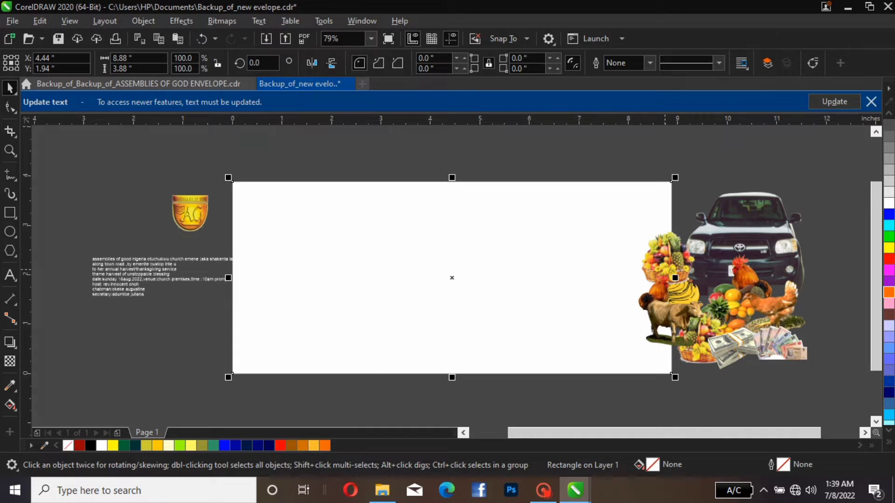
# Shift the harvest images off the page and add vertical guidelines inside both side edges plus a horizontal one in the page's lower part
pyautogui.click(681, 301)
pyautogui.moveTo(681, 300); pyautogui.dragTo(706, 315)
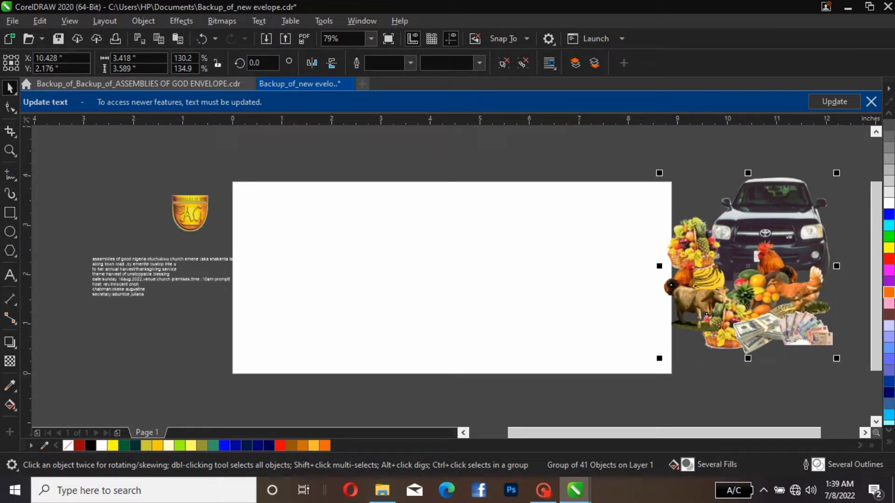
pyautogui.moveTo(28, 233); pyautogui.dragTo(249, 233)
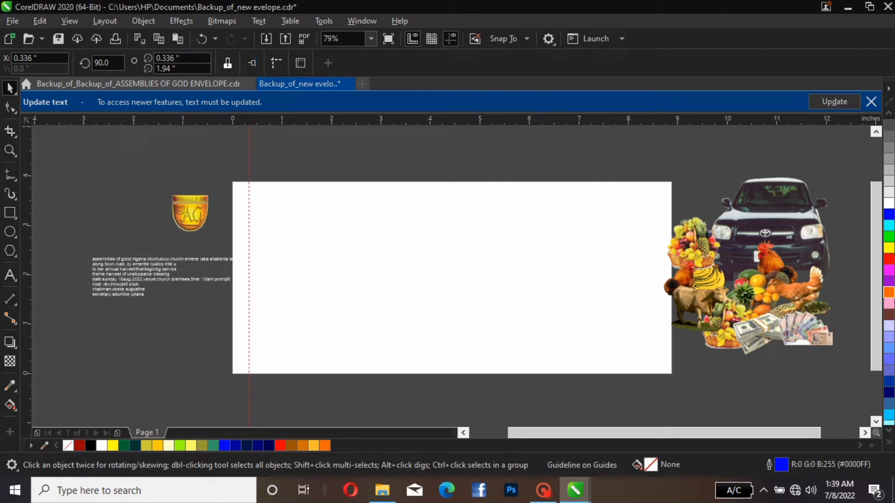
pyautogui.moveTo(27, 232); pyautogui.dragTo(650, 232)
pyautogui.moveTo(249, 237); pyautogui.dragTo(254, 237)
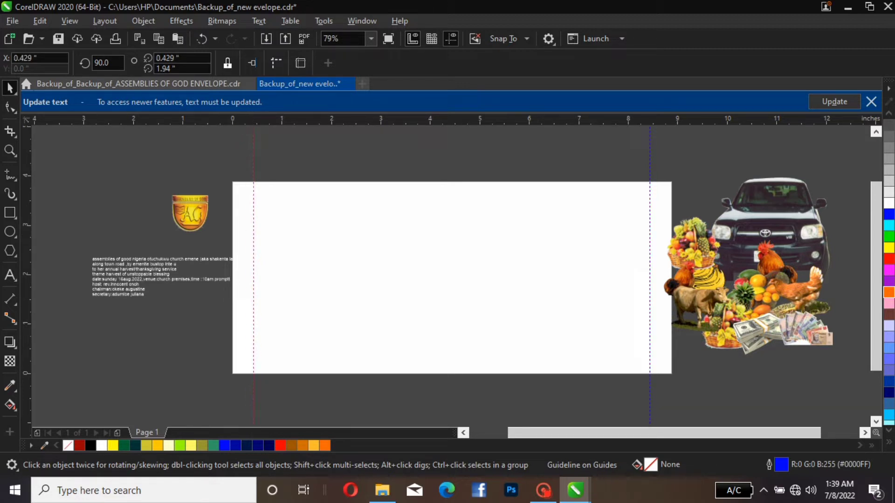
pyautogui.moveTo(321, 120); pyautogui.dragTo(383, 358)
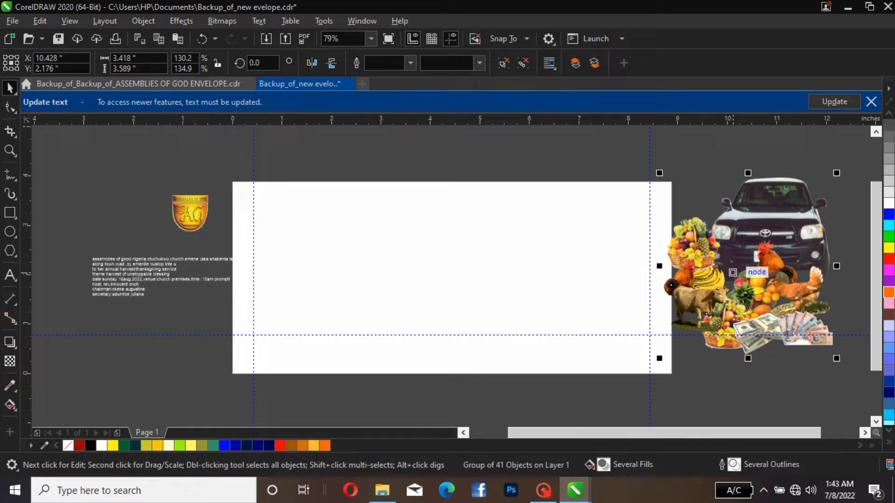
# PowerClip the harvest image group inside the page-size rectangle, then edit the contents and move the group fully beyond the page edge
pyautogui.rightClick(732, 273)
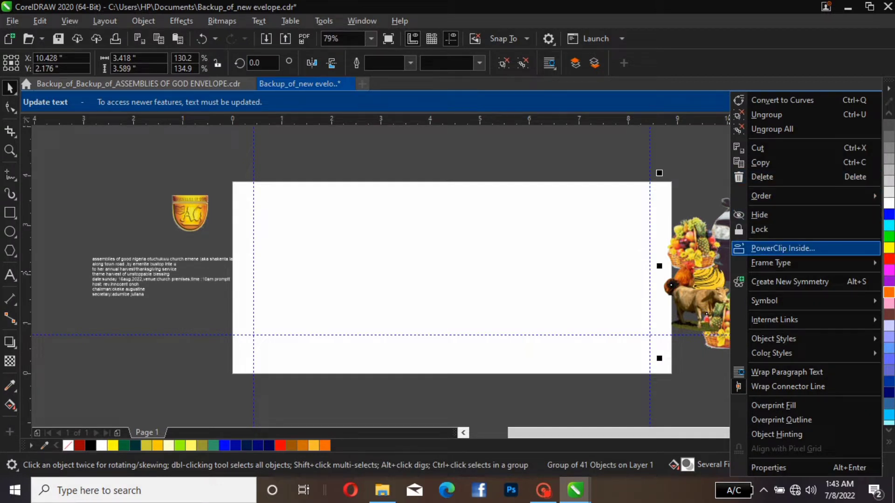
pyautogui.click(764, 249)
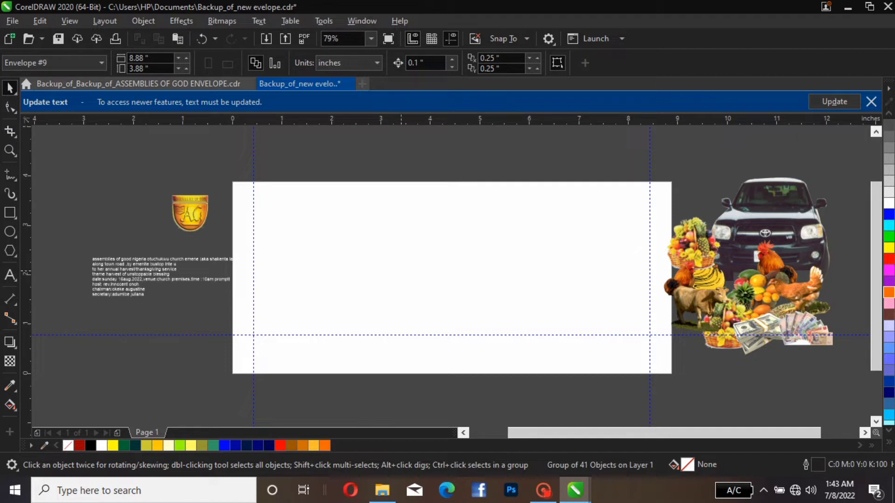
pyautogui.click(401, 273)
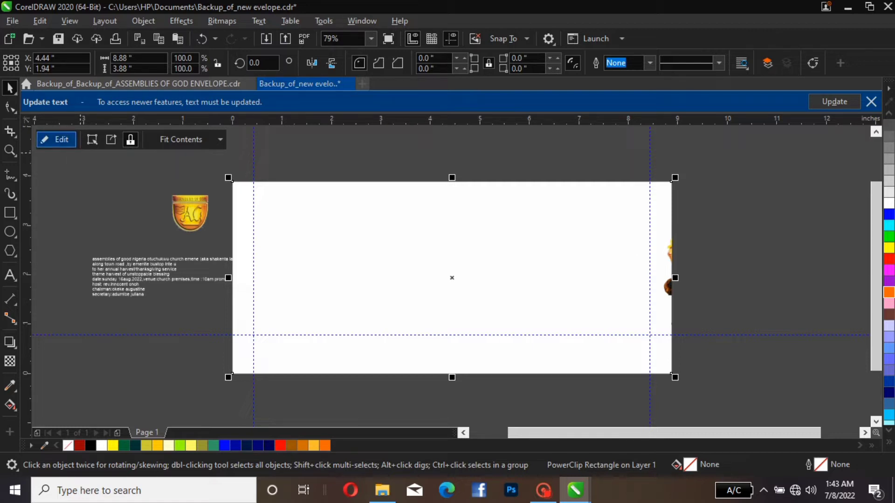
pyautogui.click(56, 139)
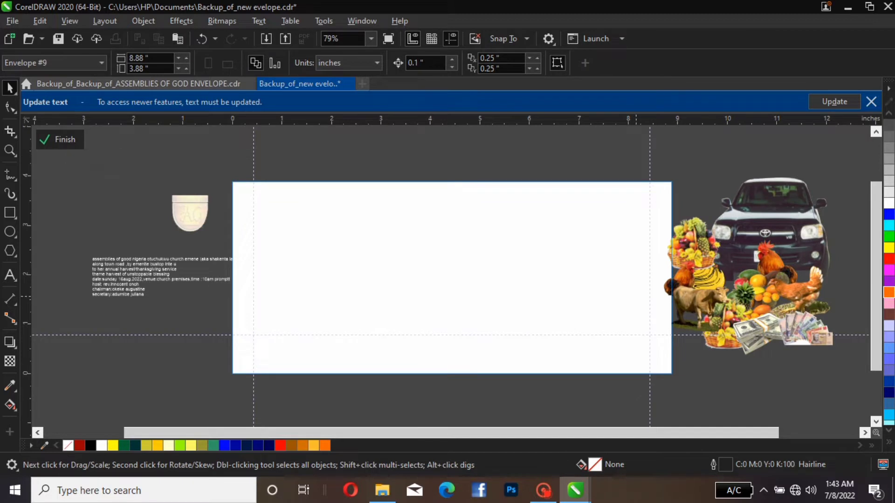
pyautogui.moveTo(721, 244); pyautogui.dragTo(748, 243)
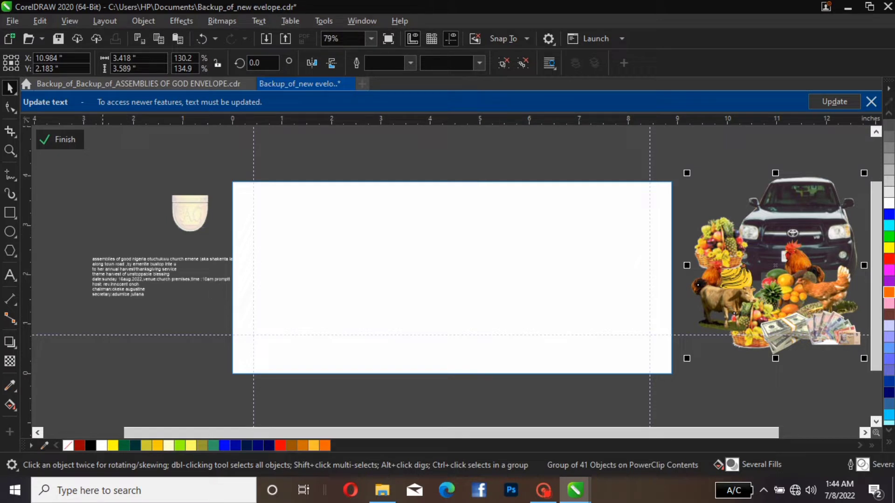
# Draw a rectangle about 7.82 × 2.79 in inside the PowerClip, align its left side with the left guideline, and finish editing the contents
pyautogui.click(9, 212)
pyautogui.moveTo(261, 219); pyautogui.dragTo(649, 336)
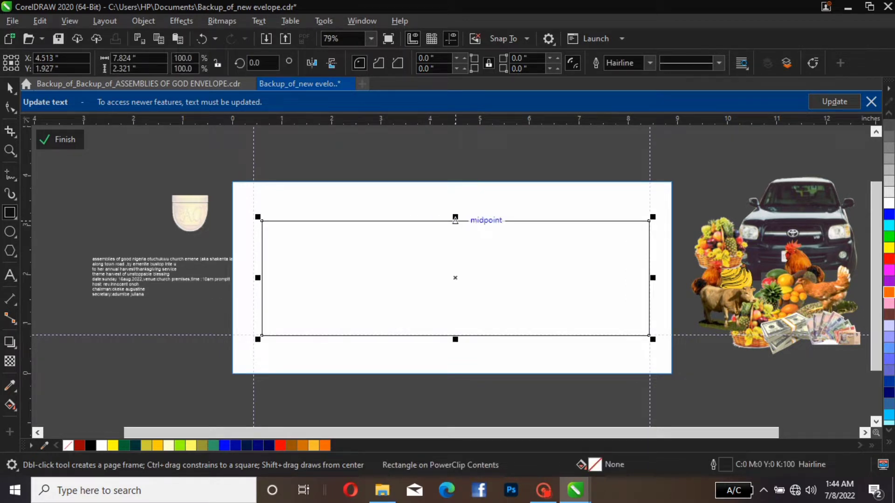
pyautogui.moveTo(454, 220); pyautogui.dragTo(455, 197)
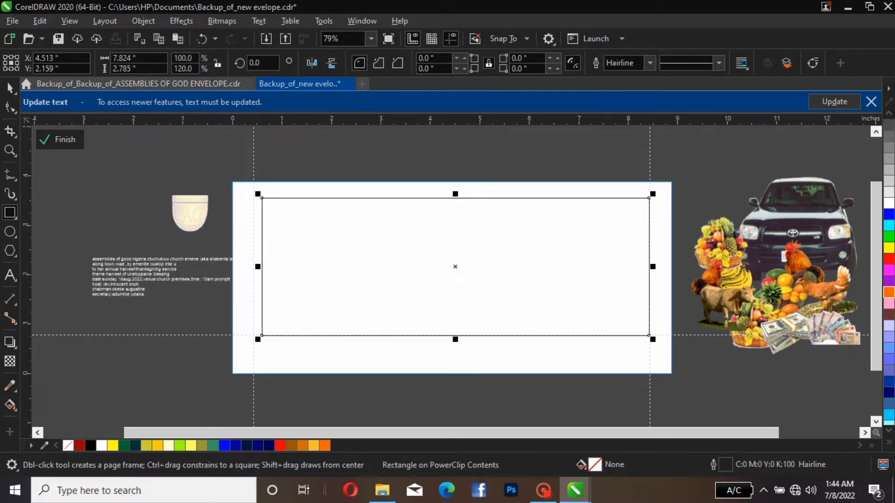
pyautogui.press('space')
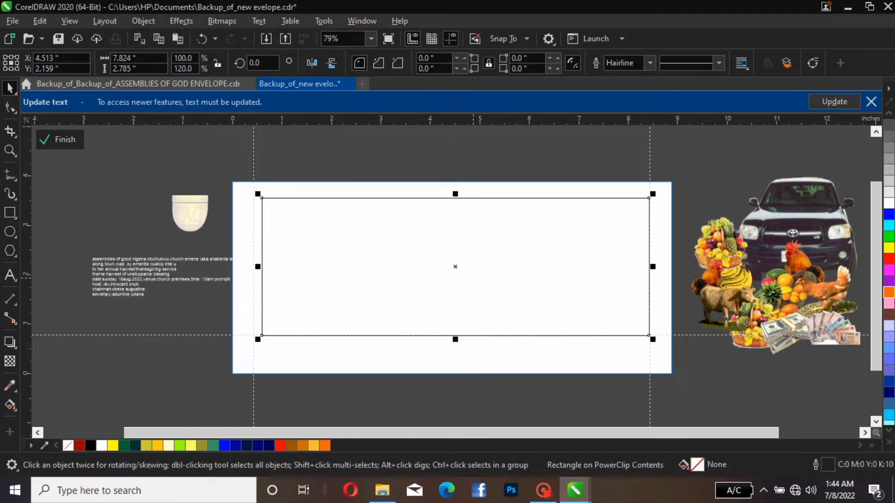
pyautogui.moveTo(457, 270); pyautogui.dragTo(443, 278)
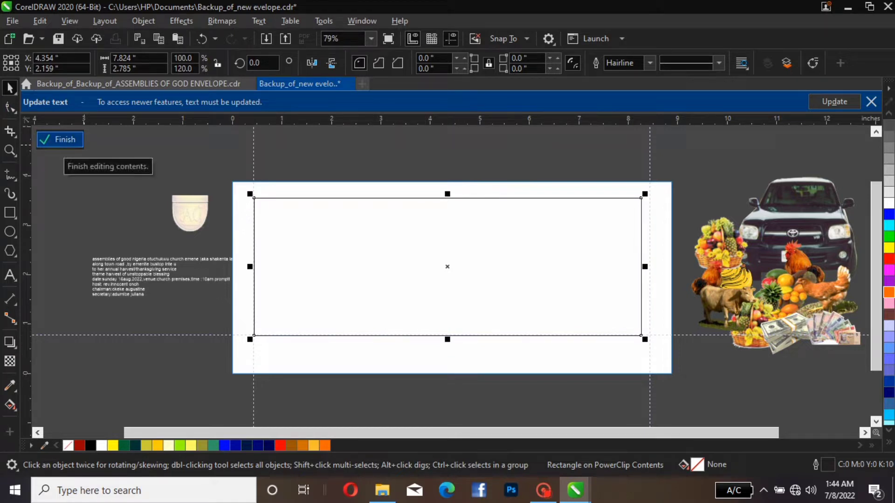
pyautogui.click(63, 139)
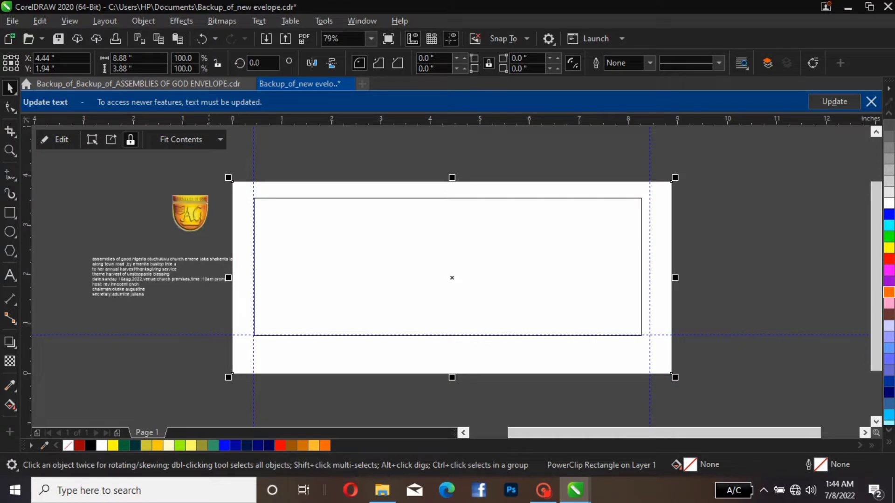
# Add horizontal guidelines near the page's bottom edge at about 0.16 in and along the inner rectangle's top edge
pyautogui.moveTo(214, 335); pyautogui.dragTo(219, 366)
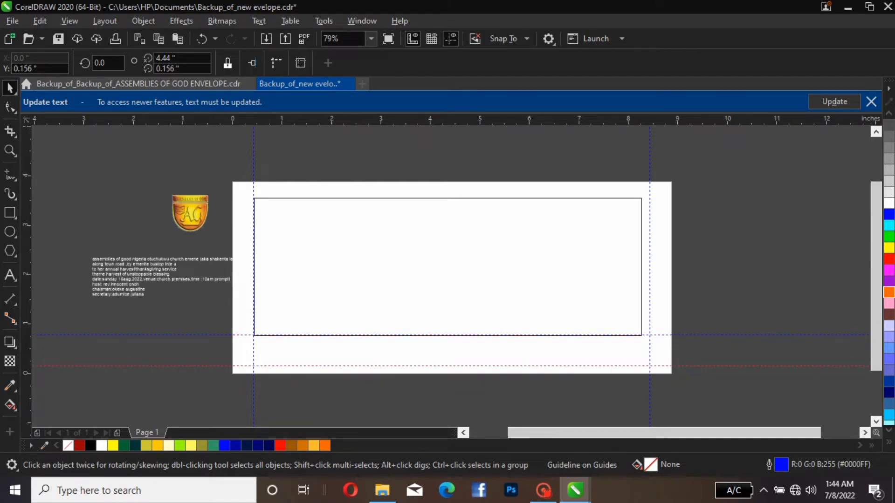
pyautogui.moveTo(428, 120); pyautogui.dragTo(428, 199)
# Reopen the PowerClip contents and nudge the inner rectangle slightly up and right, to about X 4.39, Y 2.23 in
pyautogui.click(481, 288)
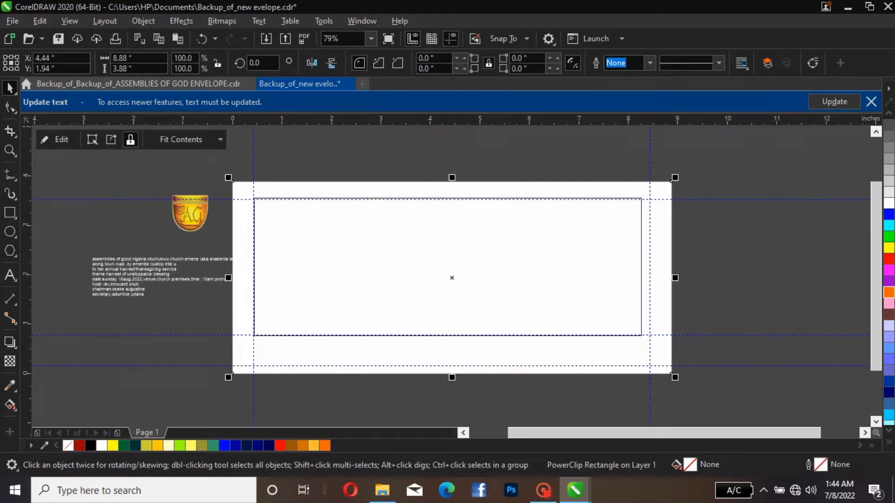
pyautogui.click(57, 140)
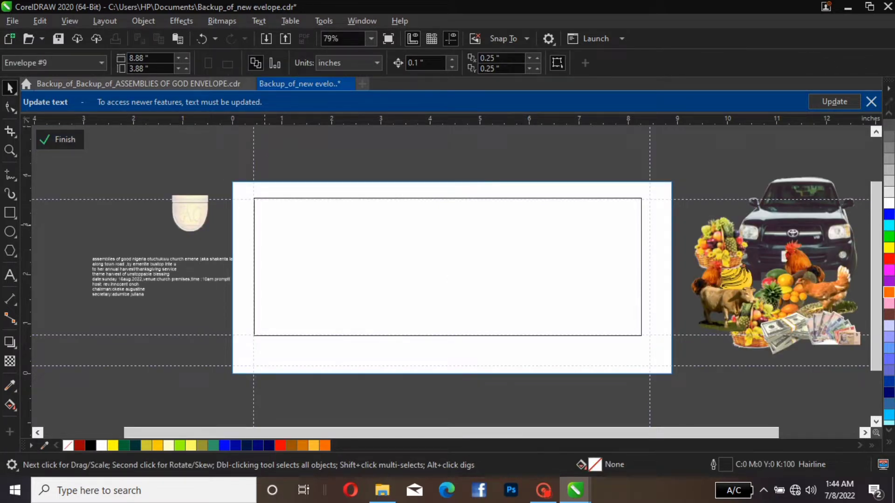
pyautogui.click(254, 233)
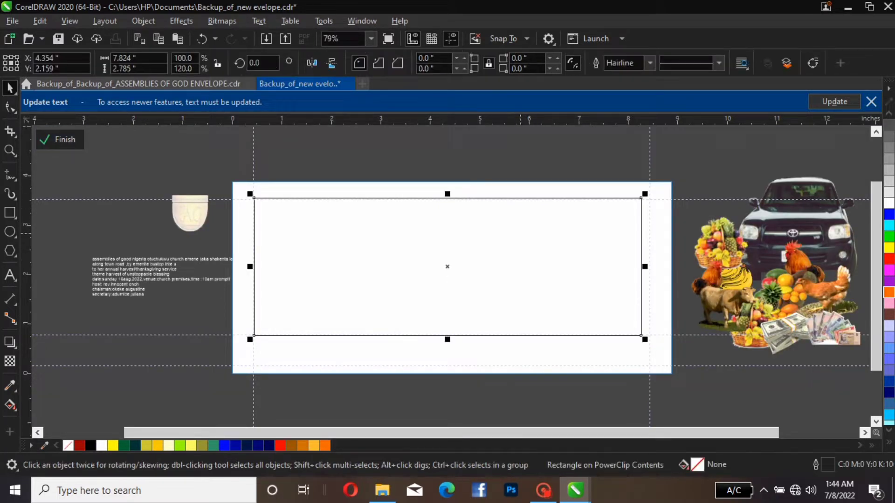
pyautogui.moveTo(474, 274); pyautogui.dragTo(476, 271)
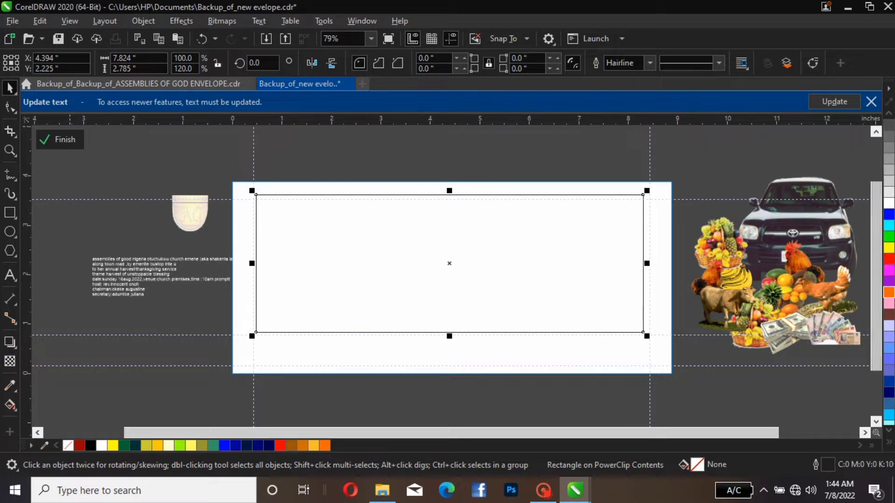
# Try Banana Yellow and Deep Yellow on the inner rectangle, settle on a Light Yellow (#FFFF66) fill, and remove its outline
pyautogui.click(146, 446)
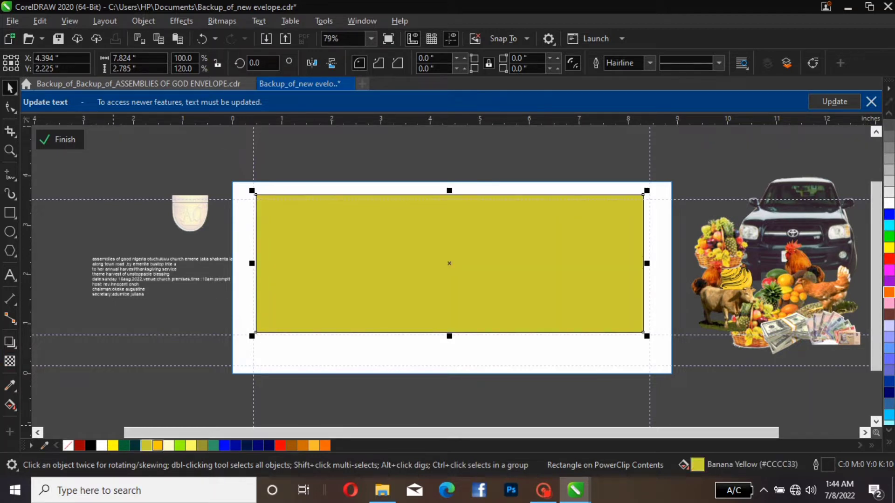
pyautogui.click(157, 446)
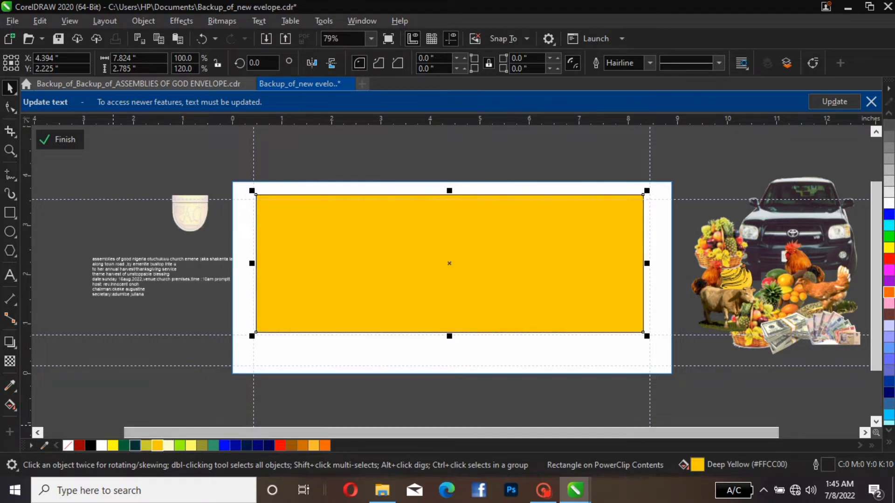
pyautogui.click(146, 446)
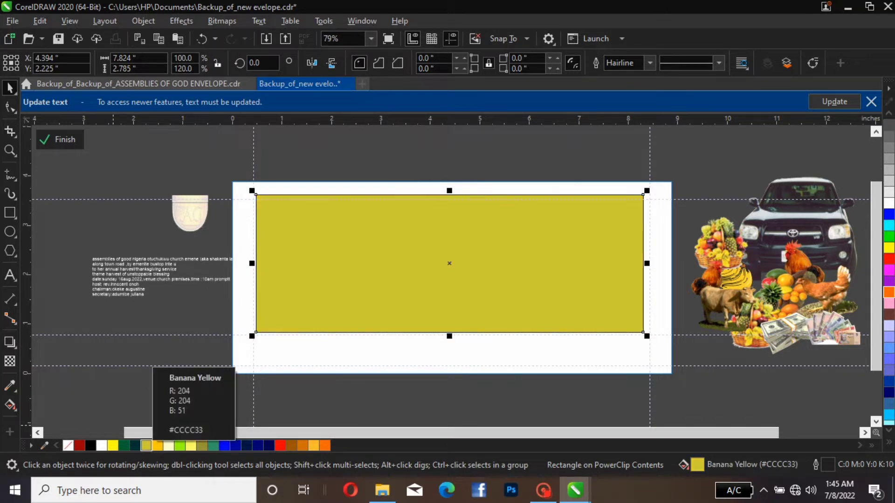
pyautogui.click(191, 446)
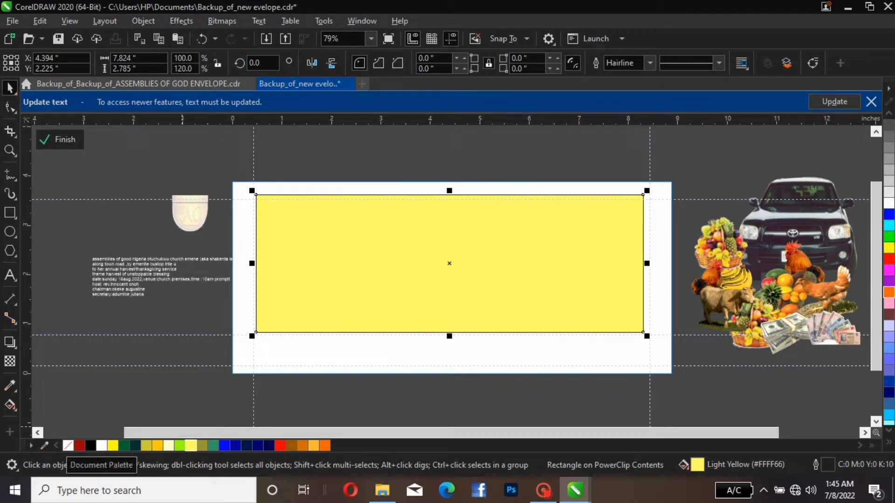
pyautogui.rightClick(68, 446)
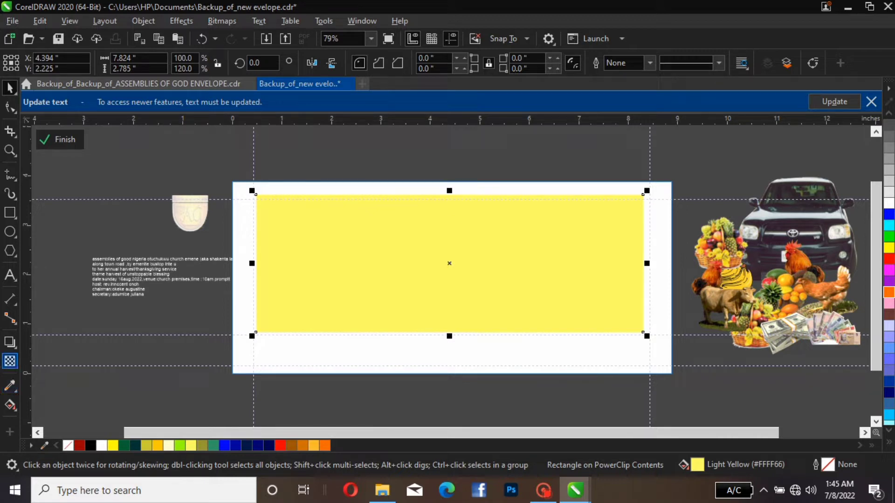
# Apply a uniform transparency of 51 to the light yellow rectangle
pyautogui.click(9, 361)
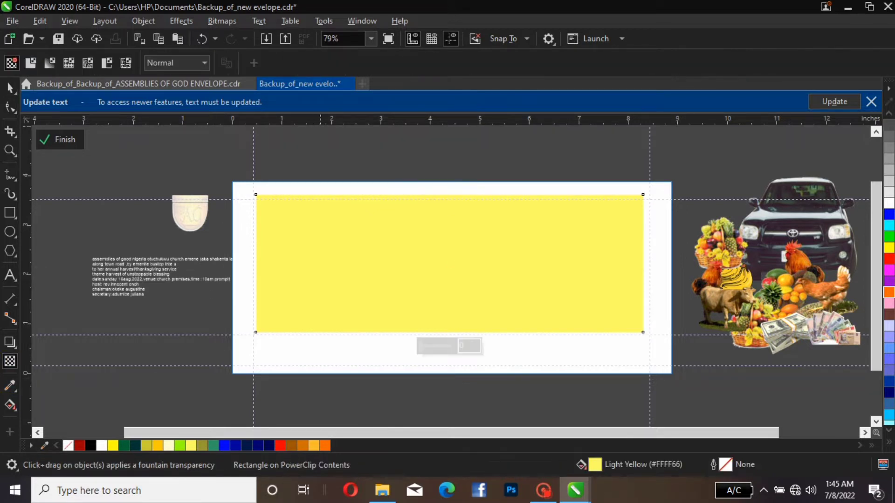
pyautogui.moveTo(420, 346); pyautogui.dragTo(435, 347)
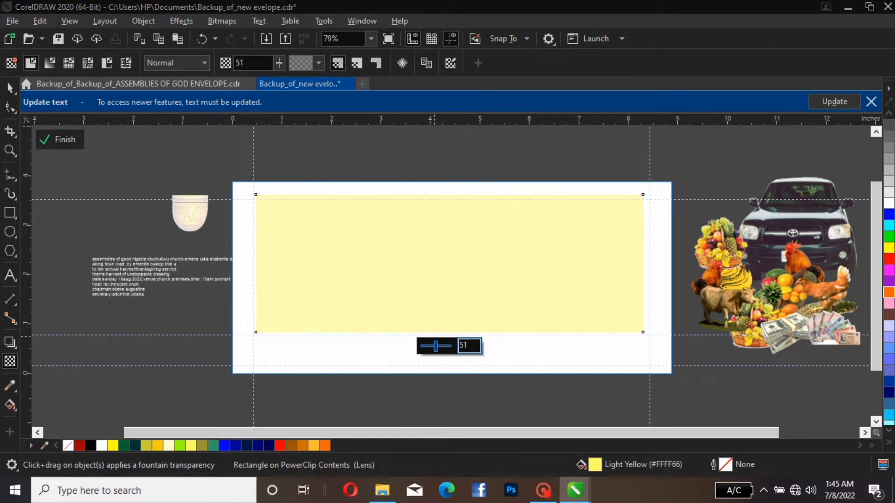
# Set the light yellow rectangle's transparency to 64 and enlarge it to about 9.43 by 3.36 in, past the page's side and top edges
pyautogui.moveTo(435, 346)
pyautogui.mouseDown()
pyautogui.moveTo(425, 346)
pyautogui.moveTo(439, 347)
pyautogui.mouseUp()
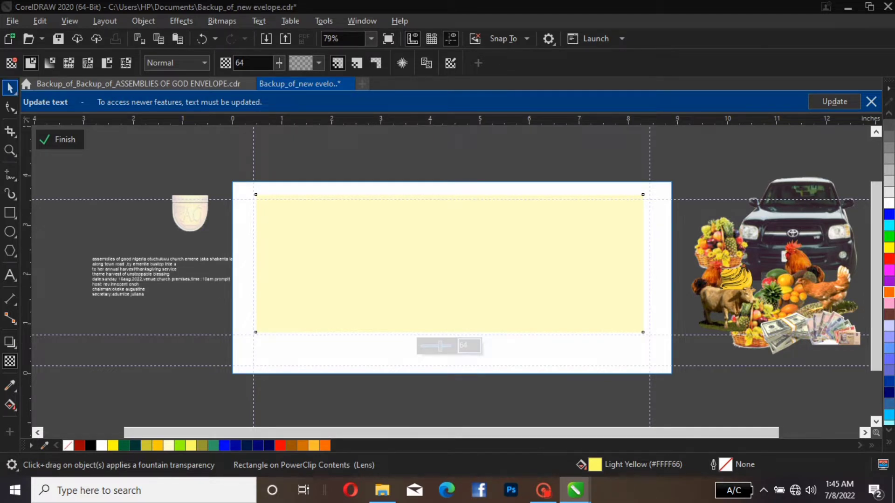
pyautogui.click(10, 88)
pyautogui.click(275, 205)
pyautogui.click(264, 195)
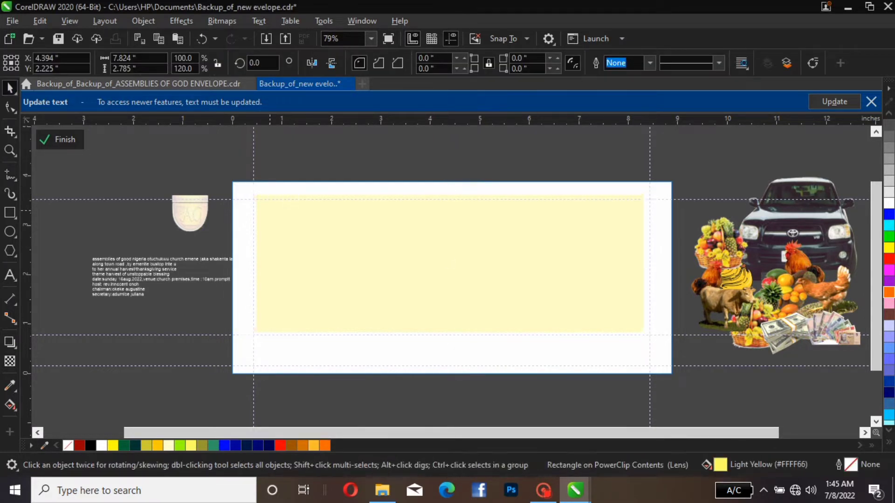
pyautogui.moveTo(254, 193); pyautogui.dragTo(224, 184)
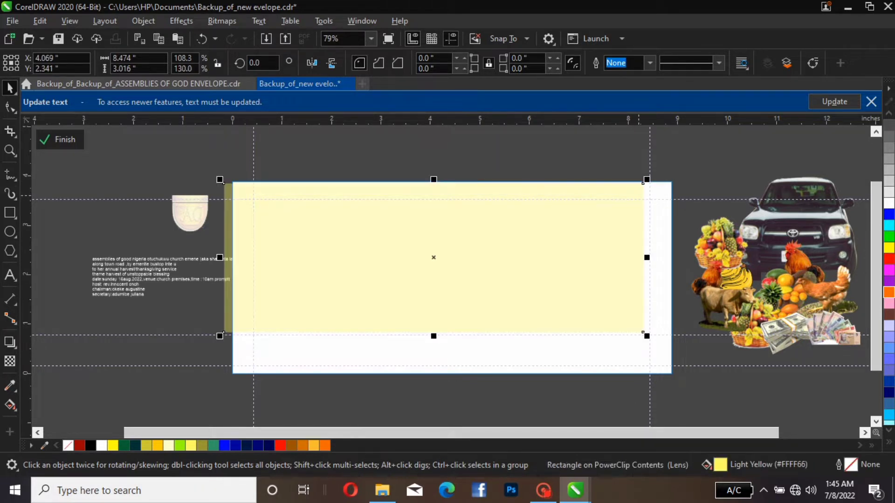
pyautogui.moveTo(643, 183); pyautogui.dragTo(689, 162)
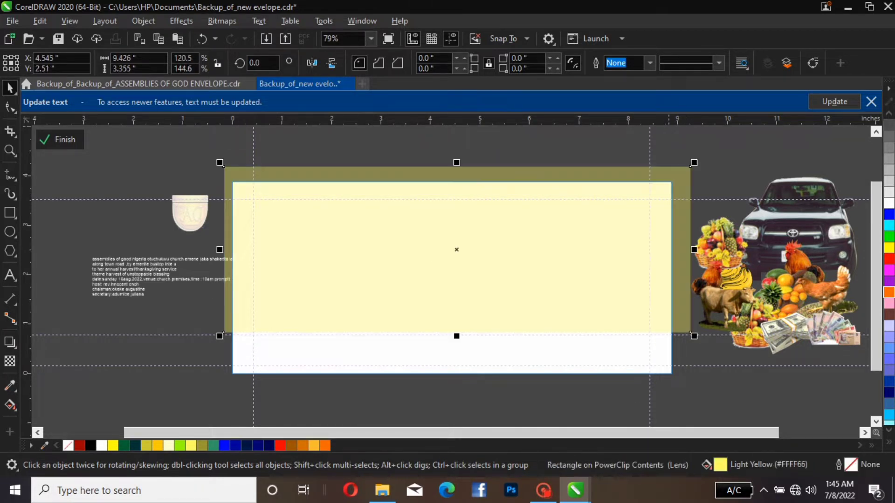
pyautogui.press('Escape')
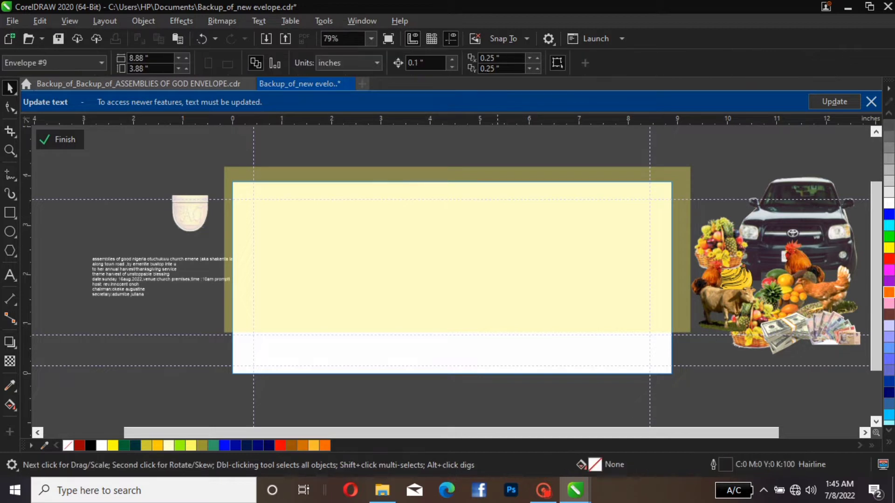
# Draw an ellipse about 3.21 by 3.03 in and place it near the page's middle at about X 3.80, Y 1.72 in
pyautogui.click(801, 241)
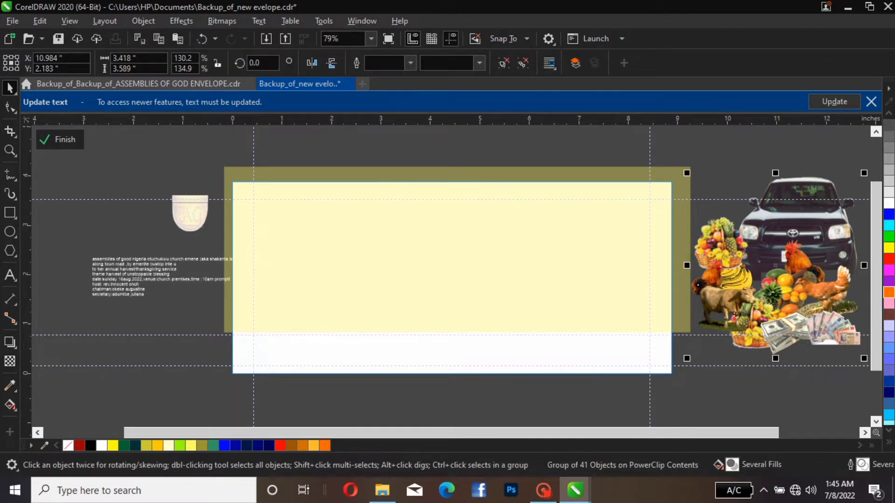
pyautogui.click(9, 231)
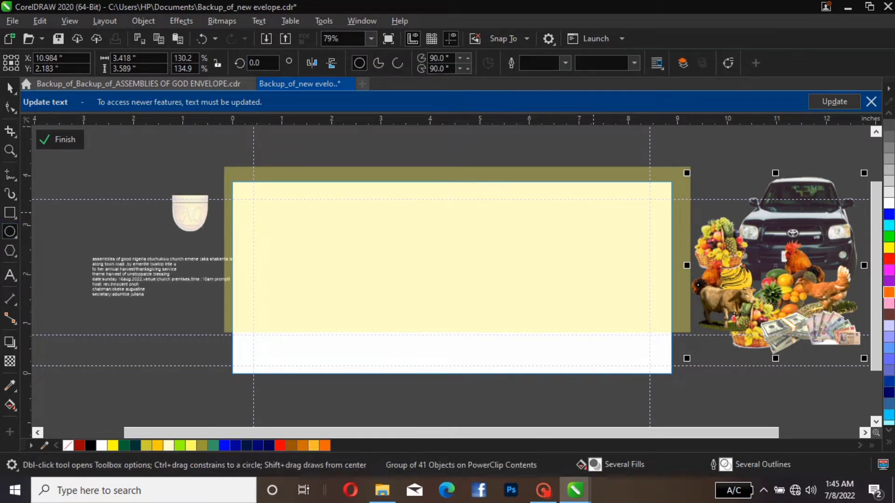
pyautogui.moveTo(576, 196)
pyautogui.mouseDown()
pyautogui.moveTo(679, 319)
pyautogui.moveTo(734, 346)
pyautogui.mouseUp()
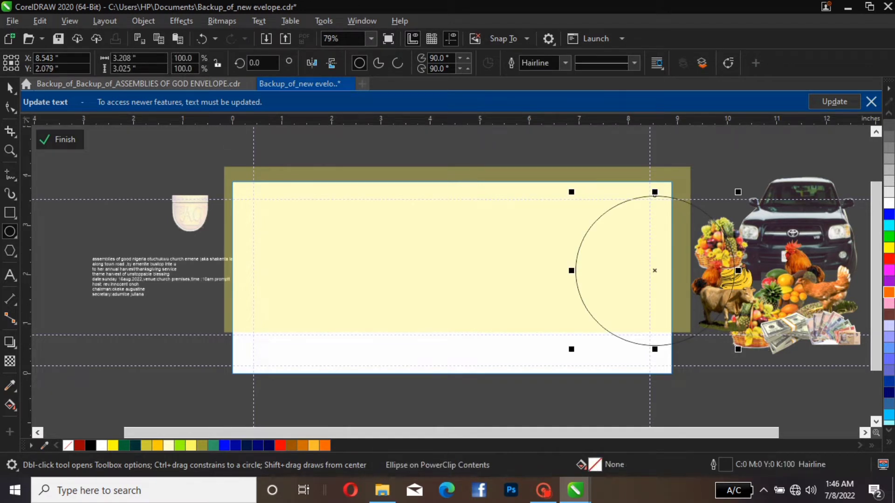
pyautogui.press('space')
pyautogui.moveTo(655, 270); pyautogui.dragTo(420, 288)
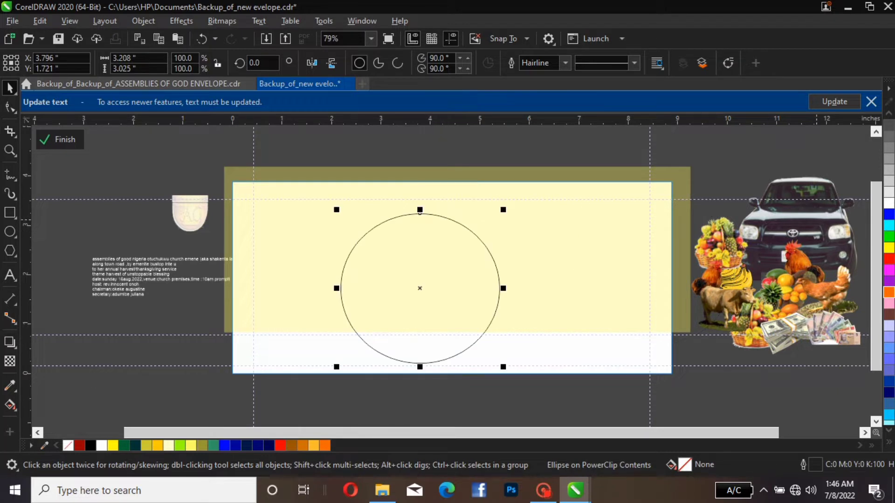
# PowerClip the grouped car and harvest images inside the ellipse
pyautogui.click(816, 220)
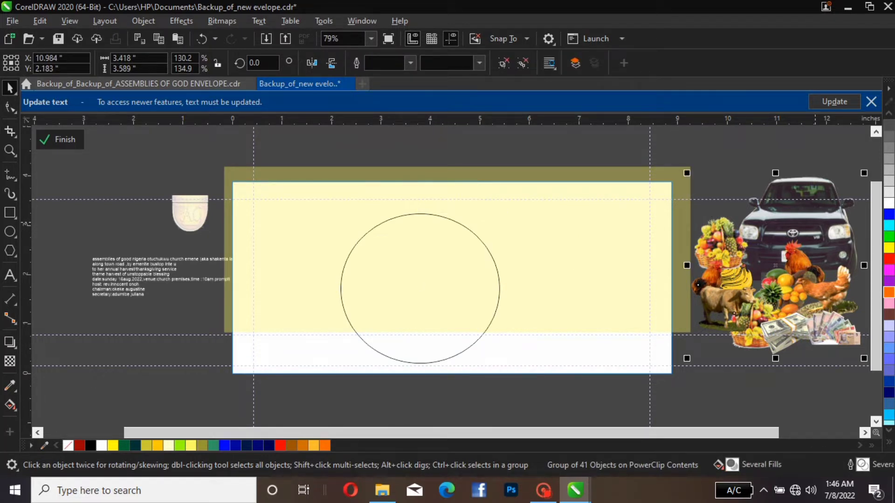
pyautogui.rightClick(816, 220)
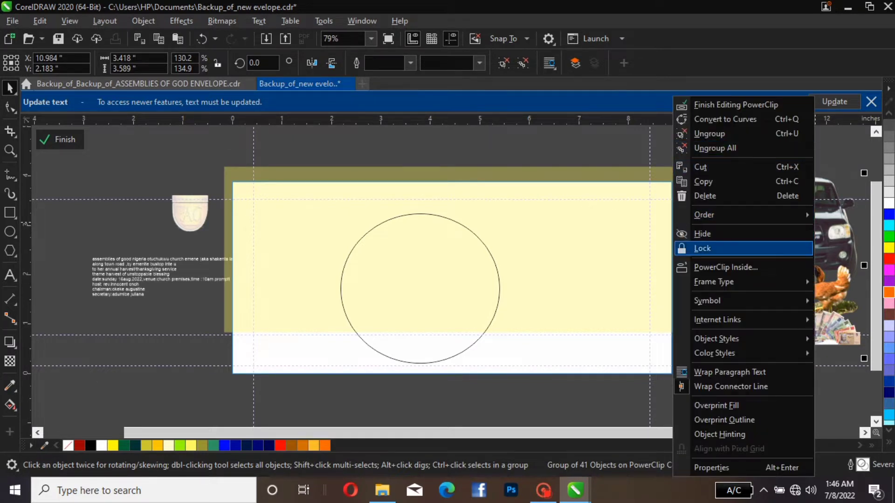
pyautogui.click(741, 268)
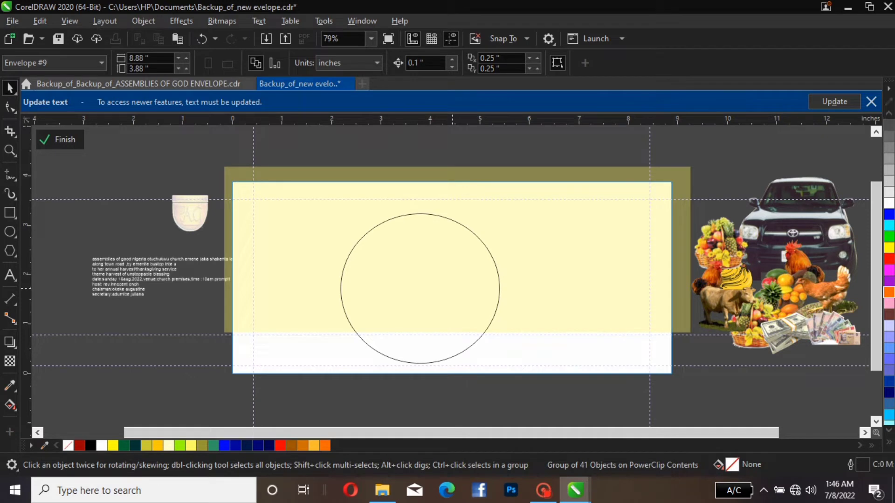
pyautogui.click(452, 289)
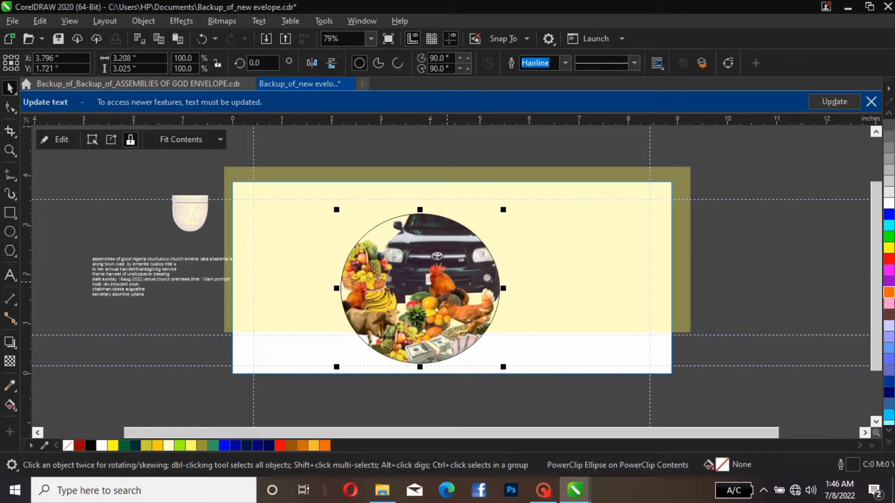
# Move the image-filled ellipse to the page's right end, at about X 7.88, Y 2.22 in, and set its outline width to 8 pt
pyautogui.moveTo(447, 288); pyautogui.dragTo(649, 263)
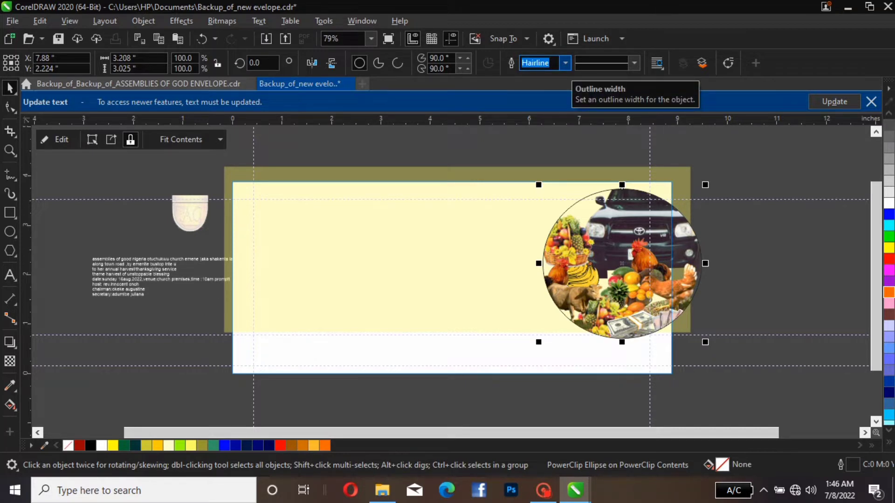
pyautogui.click(565, 63)
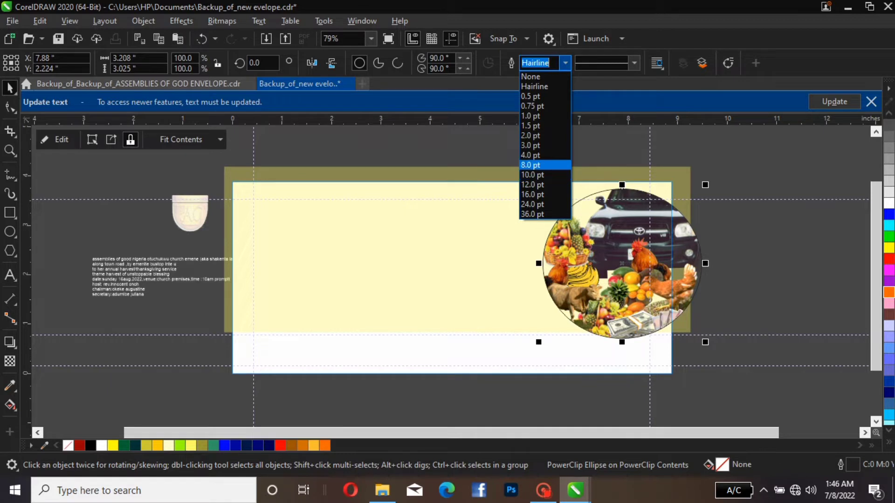
pyautogui.click(541, 165)
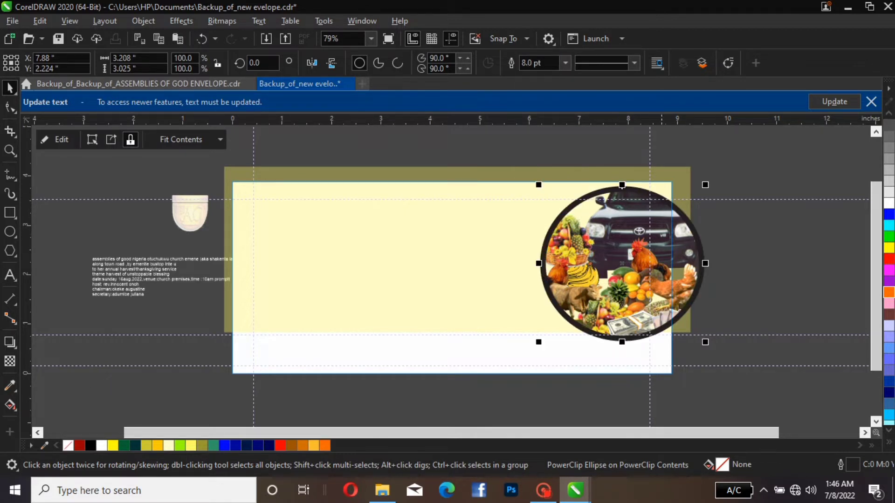
# Edit the ellipse's PowerClip contents, shrinking the harvest image group to about 2.56 by 2.69 in and repositioning it within the ellipse, then finish editing
pyautogui.click(660, 251)
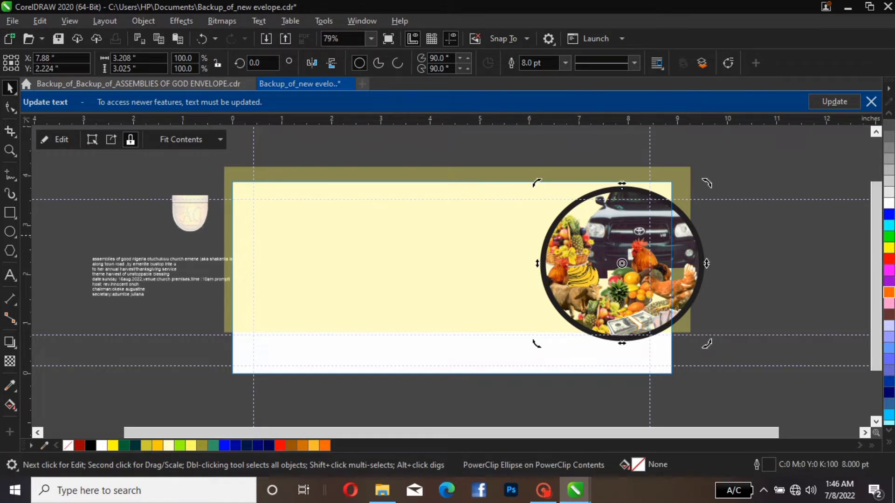
pyautogui.click(56, 139)
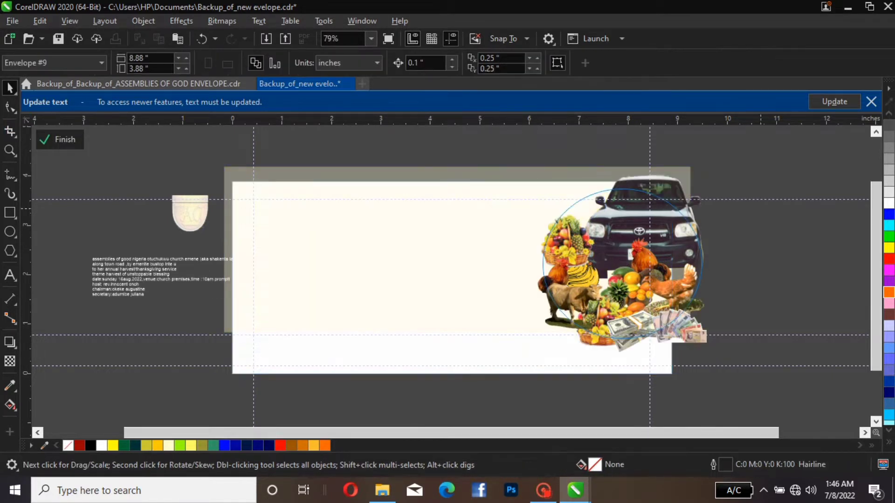
pyautogui.click(580, 311)
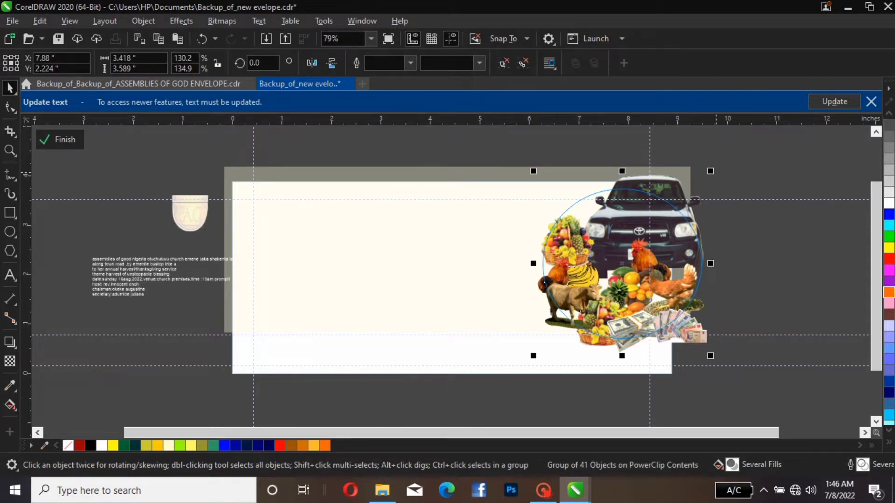
pyautogui.moveTo(710, 171); pyautogui.dragTo(699, 201)
pyautogui.moveTo(630, 264); pyautogui.dragTo(642, 256)
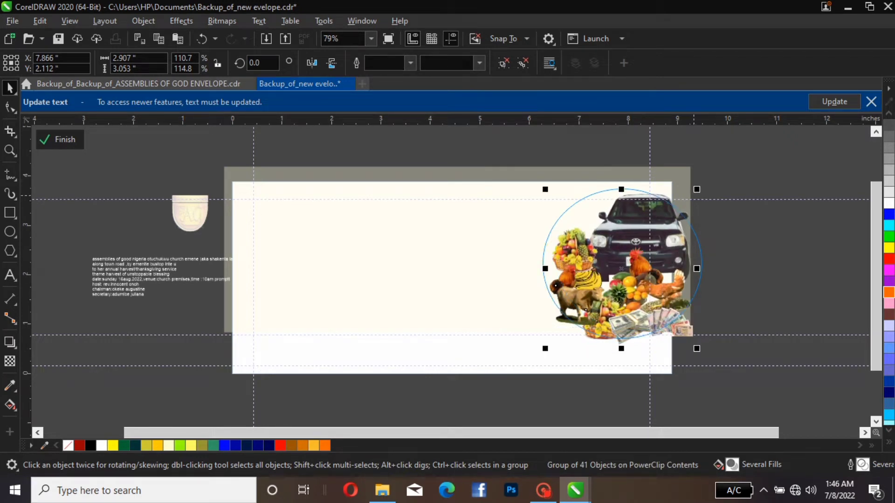
pyautogui.moveTo(697, 189); pyautogui.dragTo(679, 207)
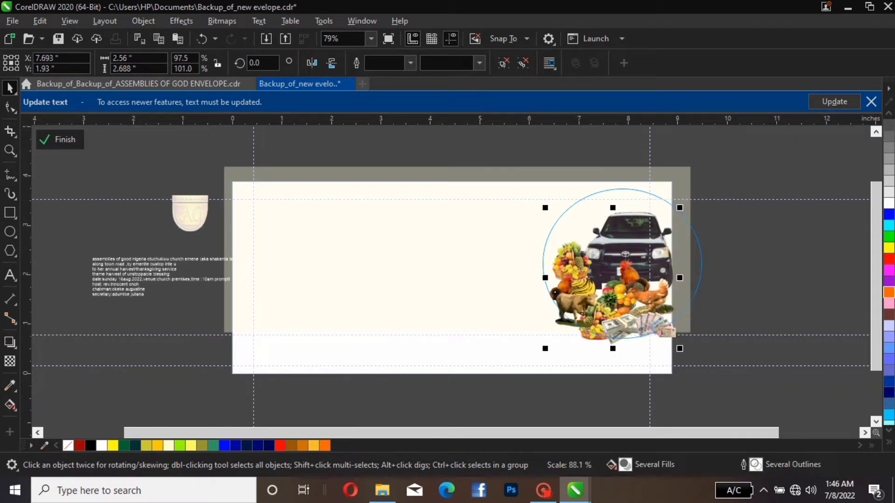
pyautogui.moveTo(651, 251); pyautogui.dragTo(653, 240)
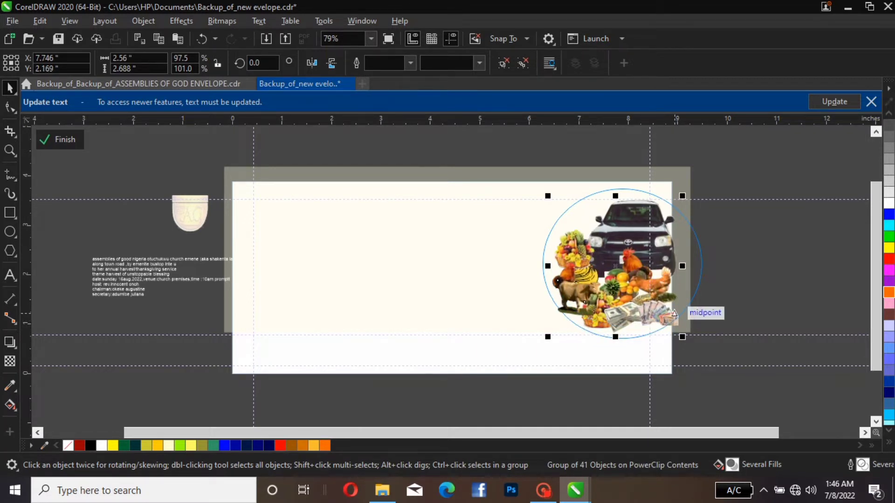
pyautogui.press('Escape')
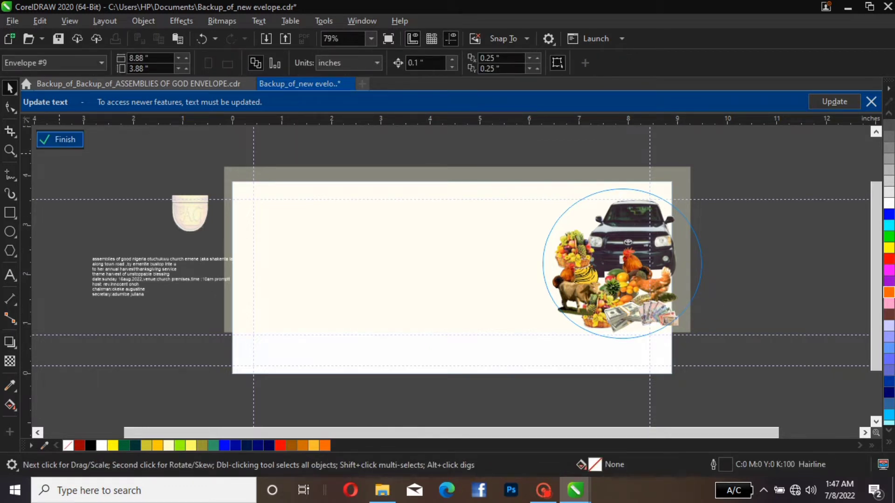
pyautogui.click(61, 139)
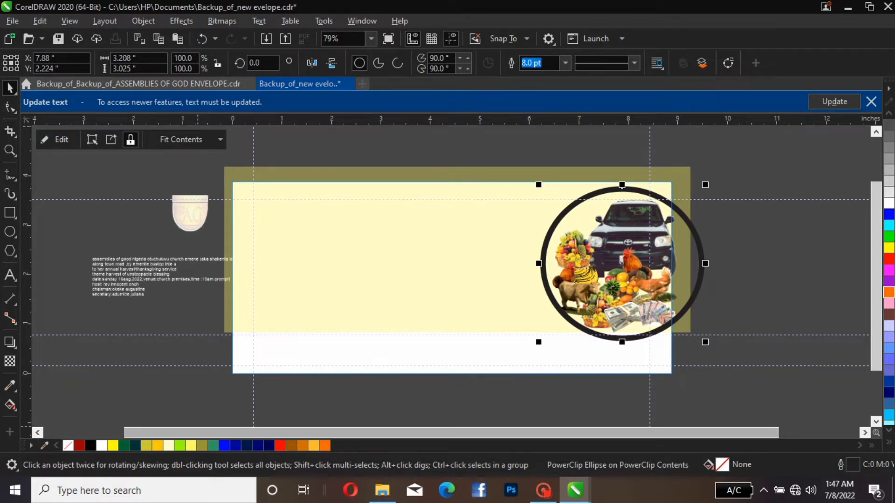
# Try Olive, #D06E00 and #FFBC2D fills on the ellipse, and enlarge it to about 3.45 by 3.25 in
pyautogui.click(201, 445)
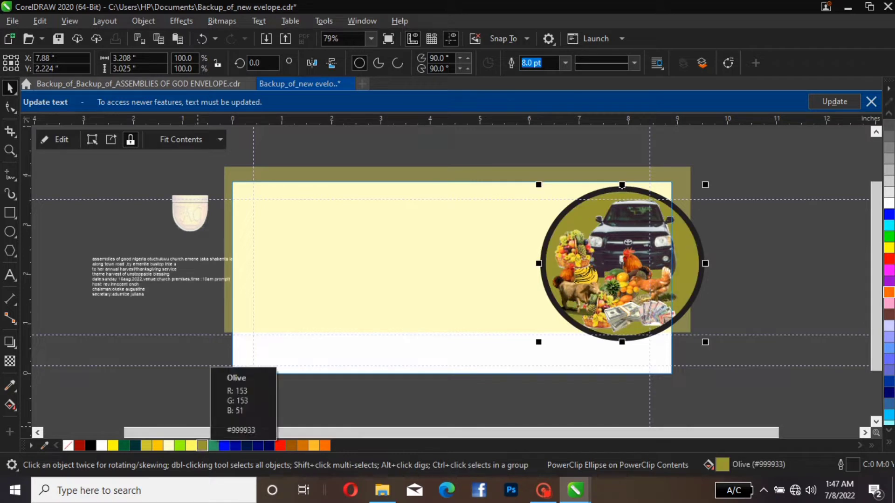
pyautogui.click(302, 446)
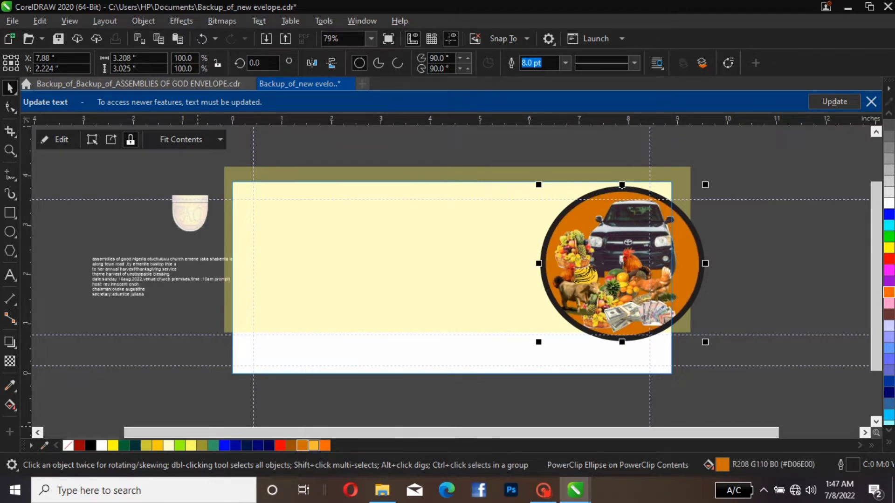
pyautogui.click(313, 445)
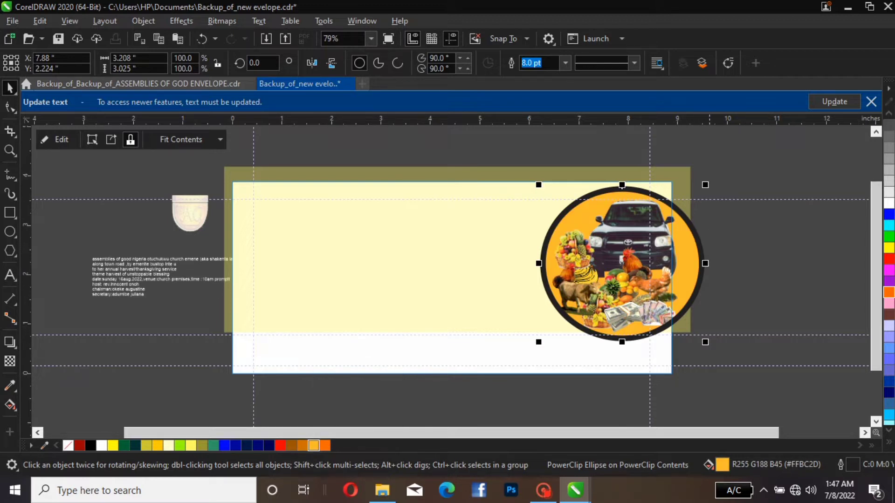
pyautogui.moveTo(704, 185); pyautogui.dragTo(717, 173)
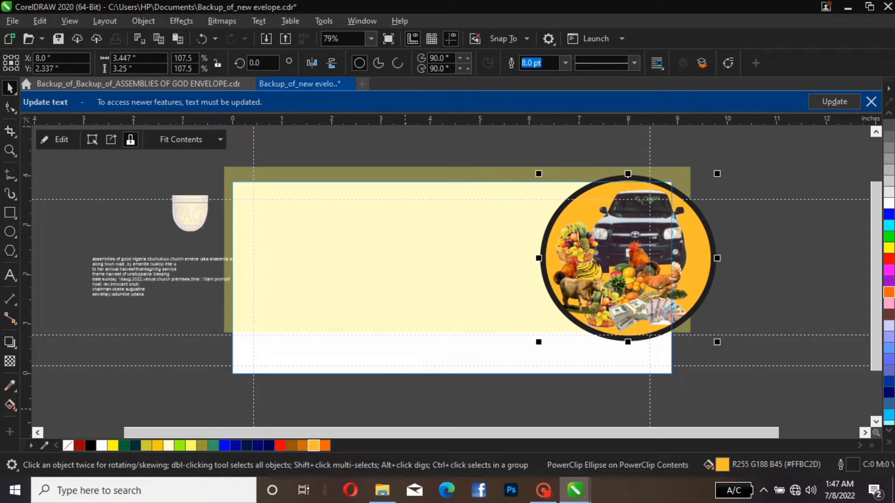
# Try a brown #9A5400 fill on the ellipse, settle on orange #D06E00, and colour its outline brown #9A5400
pyautogui.click(291, 446)
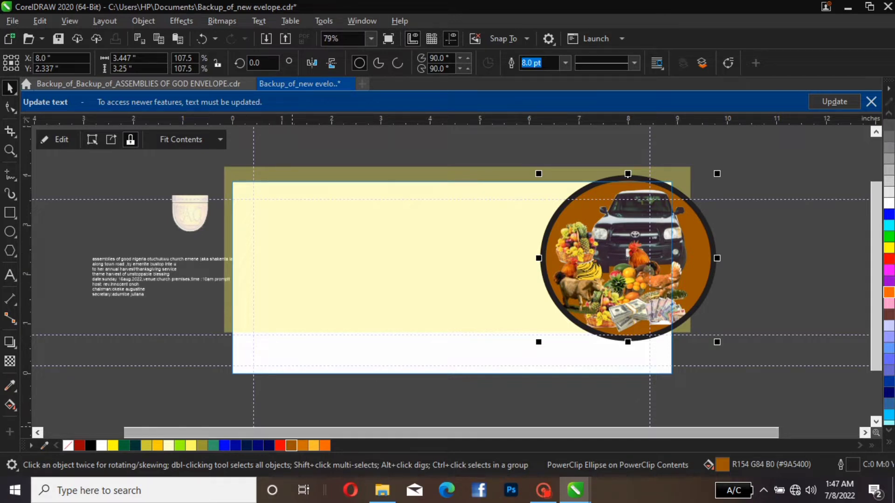
pyautogui.click(302, 446)
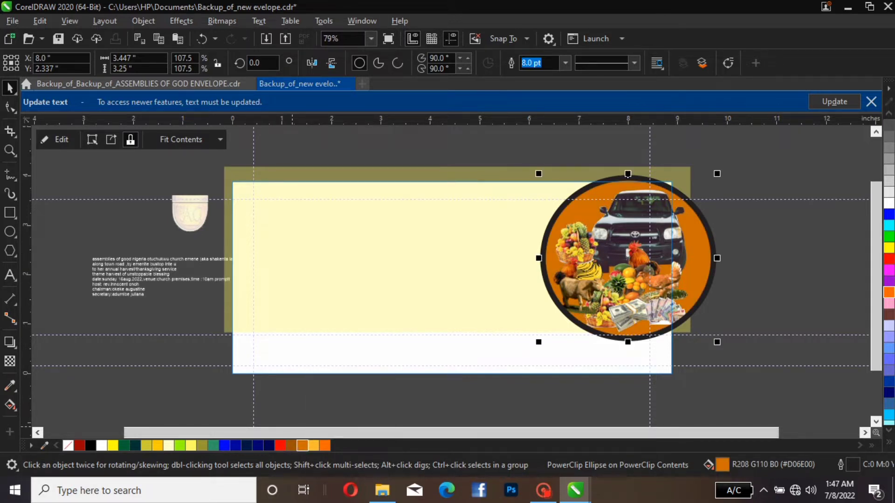
pyautogui.rightClick(290, 446)
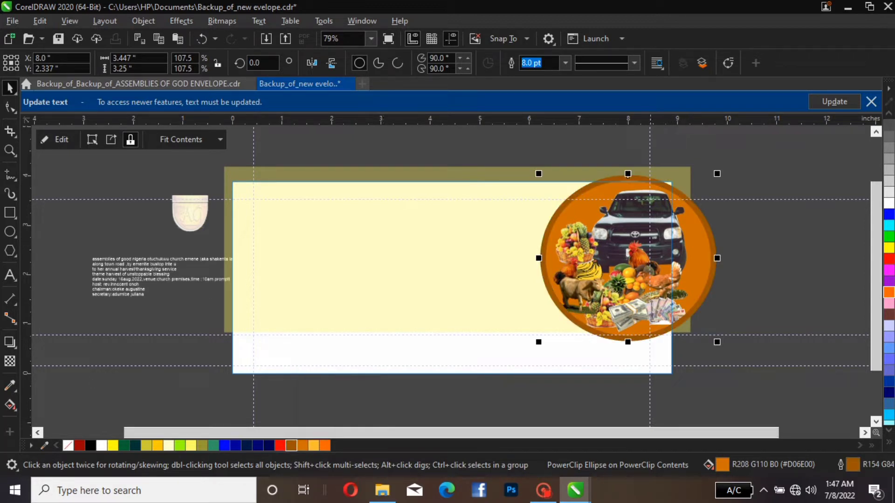
# Enlarge the orange ellipse to about 4.47 by 4.22 in and position it over the page's right edge at about X 8.45, Y 2.20 in
pyautogui.moveTo(720, 176); pyautogui.dragTo(736, 157)
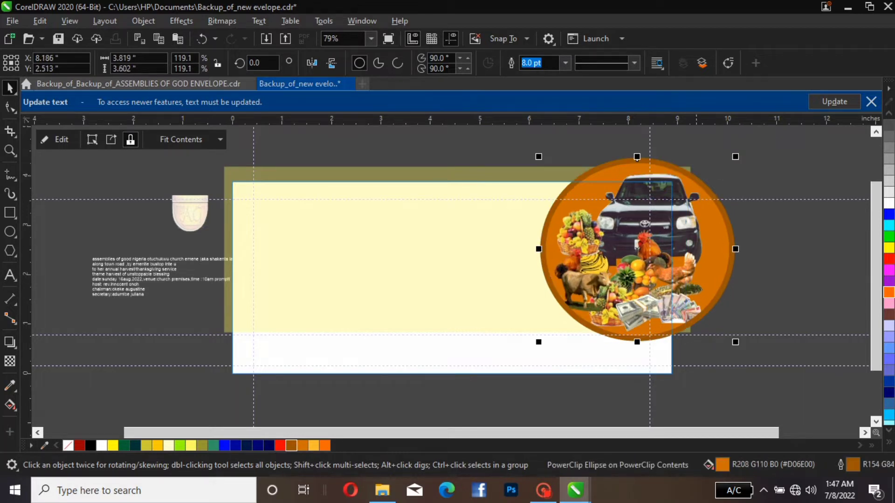
pyautogui.moveTo(637, 158); pyautogui.dragTo(613, 185)
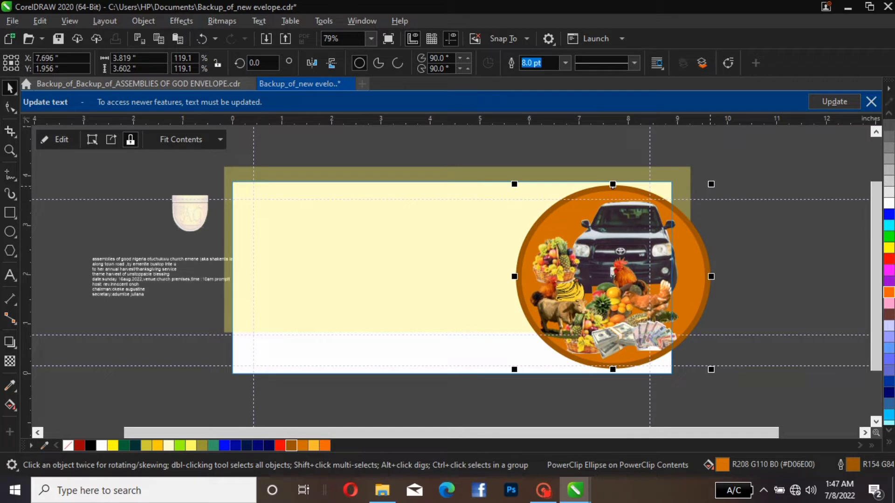
pyautogui.moveTo(711, 184); pyautogui.dragTo(748, 156)
pyautogui.moveTo(700, 232); pyautogui.dragTo(696, 258)
pyautogui.moveTo(624, 283); pyautogui.dragTo(624, 259)
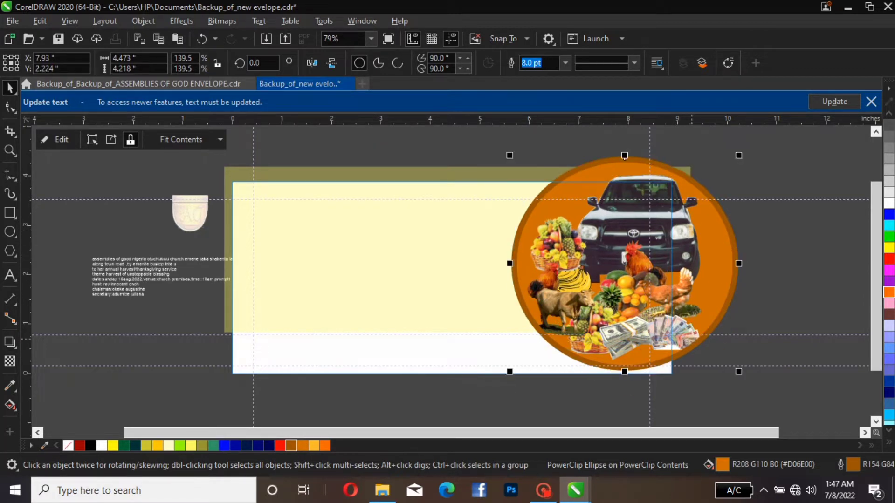
pyautogui.moveTo(673, 296); pyautogui.dragTo(698, 297)
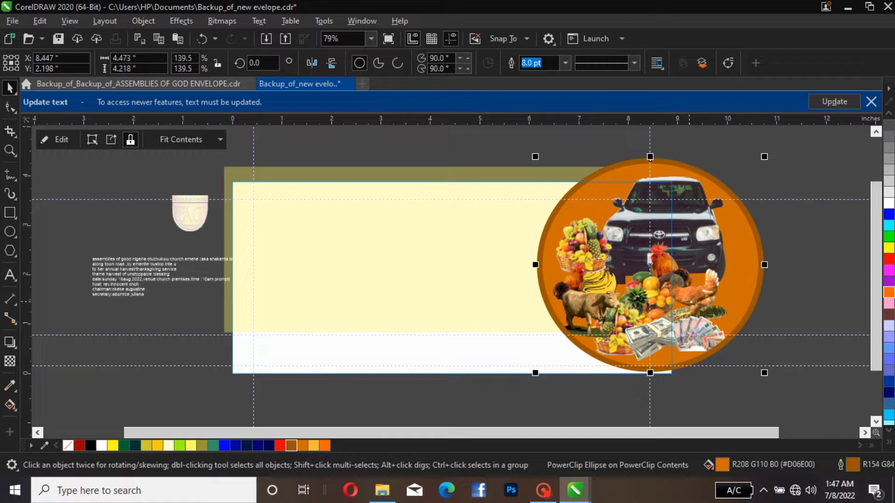
pyautogui.press('Down')
pyautogui.press('Down')
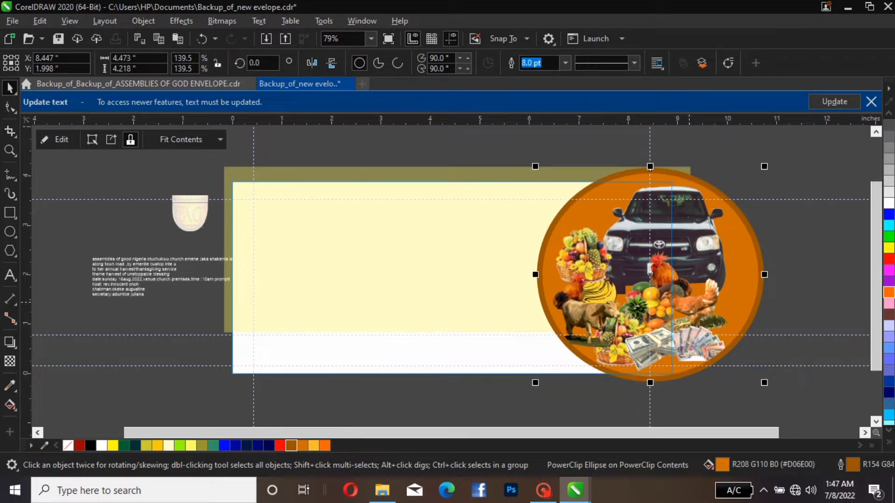
pyautogui.press('Up')
pyautogui.press('Up')
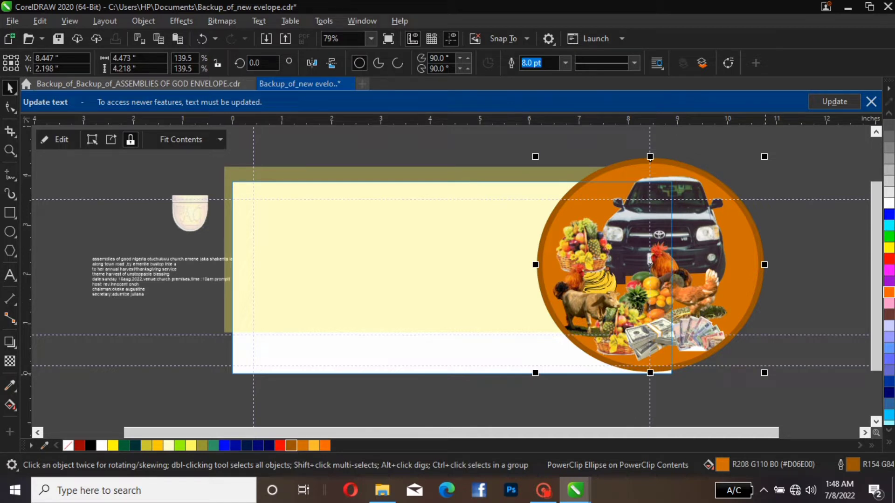
# Enlarge the orange ellipse to about 4.65 by 4.39 in and position it at about X 8.49, Y 2.11 in
pyautogui.moveTo(765, 373); pyautogui.dragTo(774, 382)
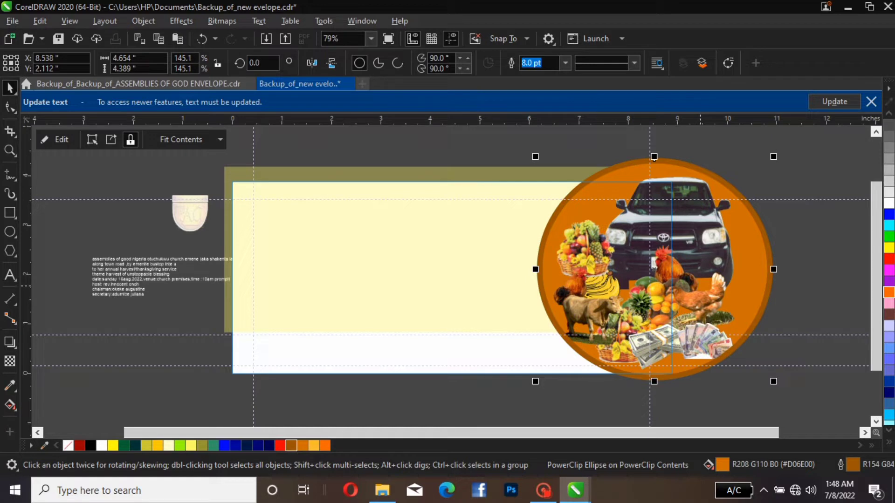
pyautogui.moveTo(700, 261); pyautogui.dragTo(658, 261)
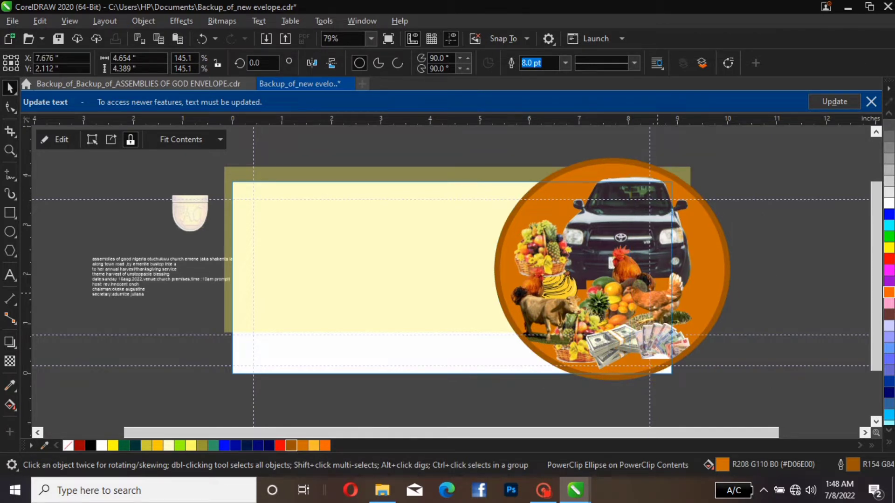
pyautogui.moveTo(658, 293); pyautogui.dragTo(679, 293)
pyautogui.click(679, 293)
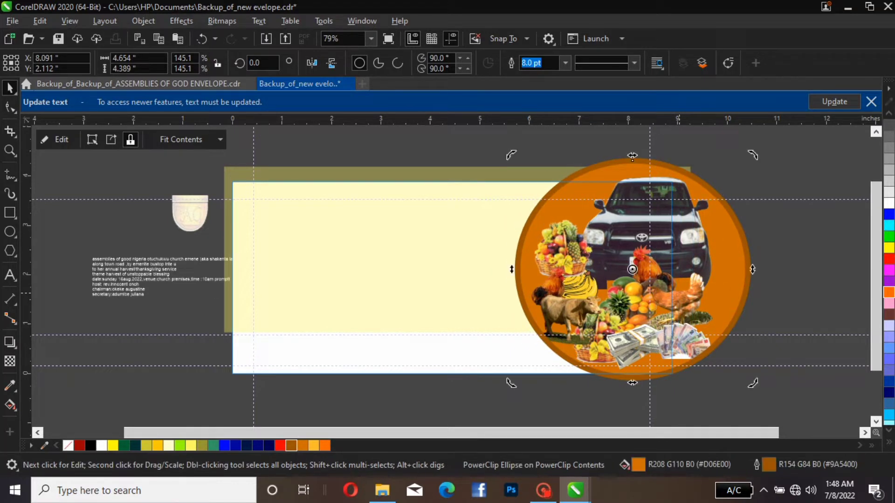
pyautogui.press('Right')
pyautogui.press('Right')
pyautogui.press('Right')
pyautogui.press('Right')
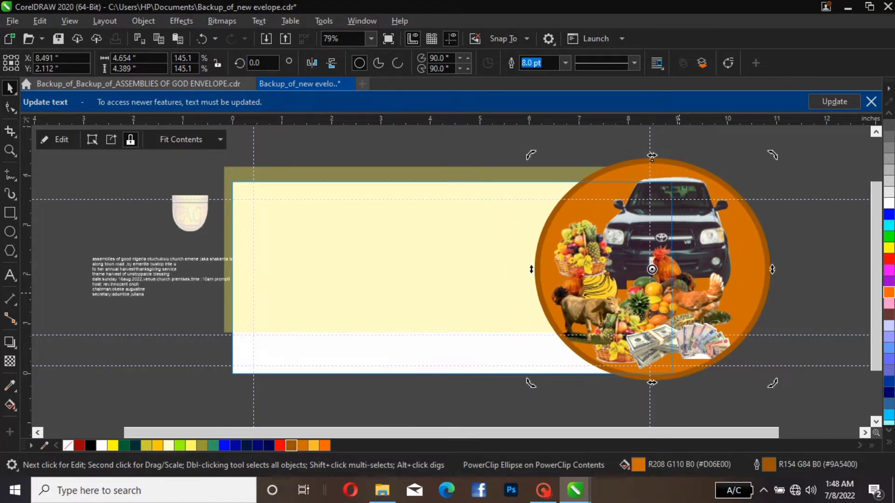
pyautogui.click(403, 154)
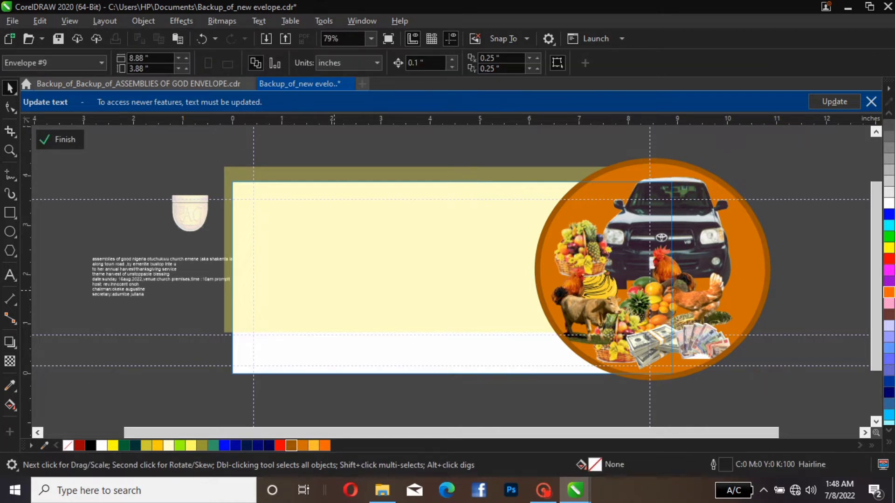
# Draw a rectangle about 6.74 by 0.56 in across the lower part of the envelope and position it at about X 3.81, Y 0.75 in
pyautogui.press('F6')
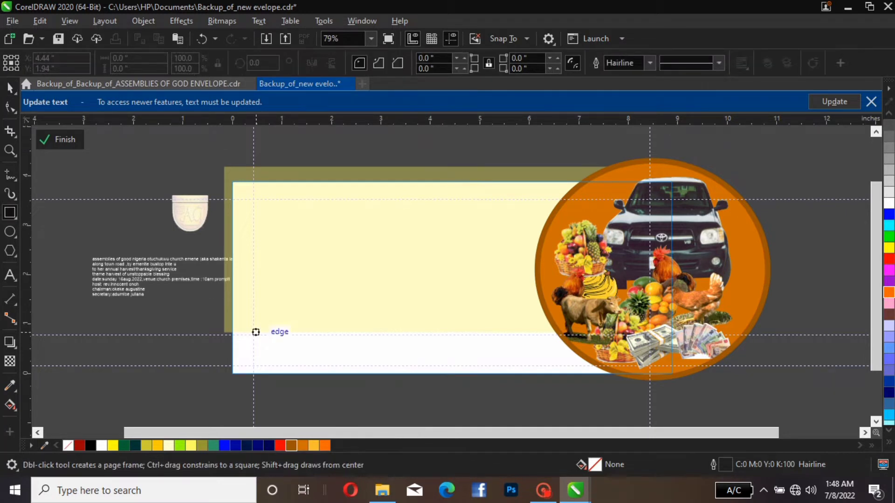
pyautogui.moveTo(256, 332); pyautogui.dragTo(590, 359)
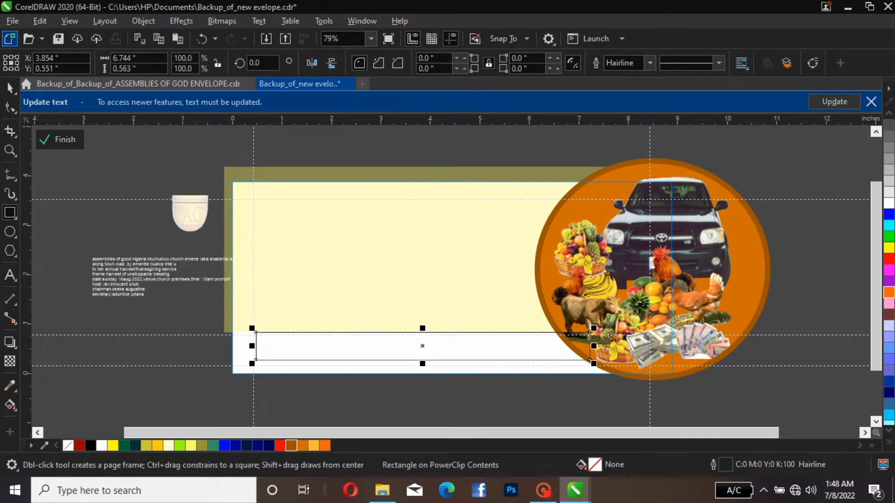
pyautogui.click(10, 87)
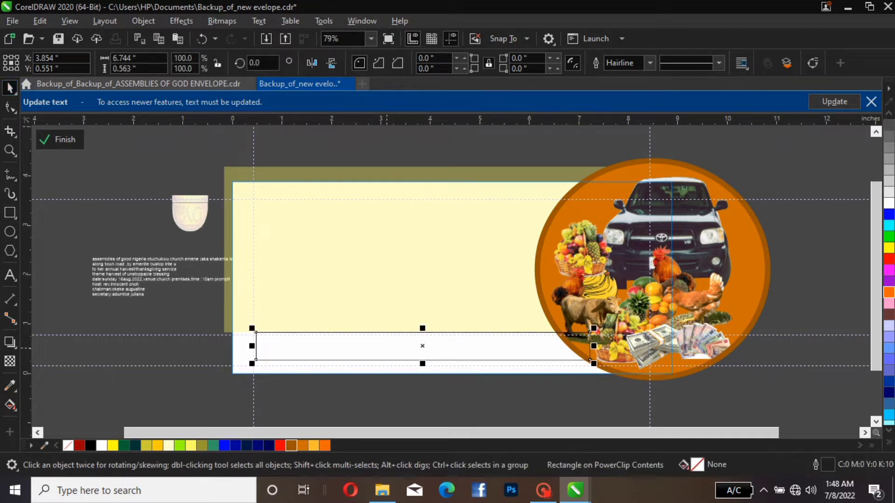
pyautogui.moveTo(394, 342); pyautogui.dragTo(392, 331)
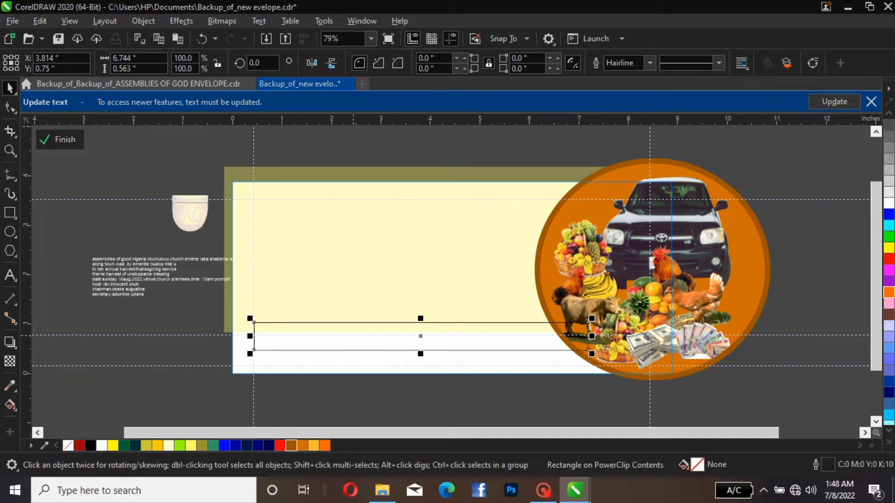
pyautogui.press('Left')
pyautogui.press('Left')
pyautogui.press('Left')
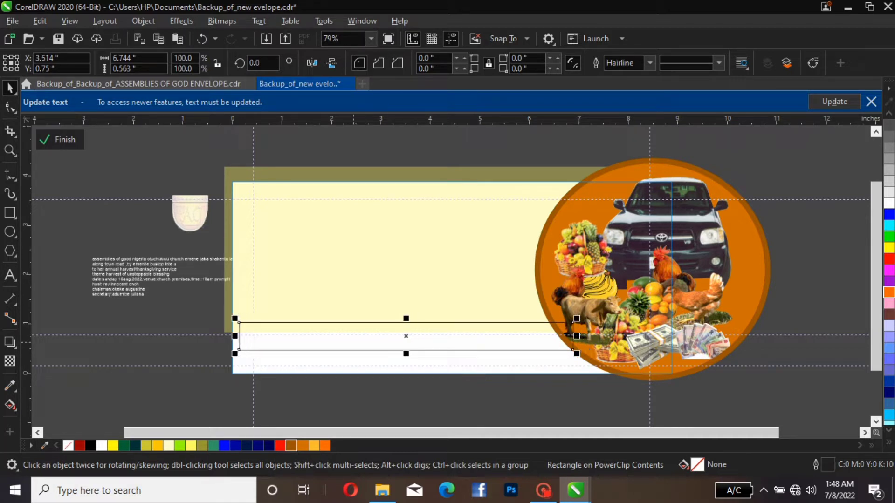
pyautogui.press('Right')
pyautogui.press('Right')
pyautogui.press('Right')
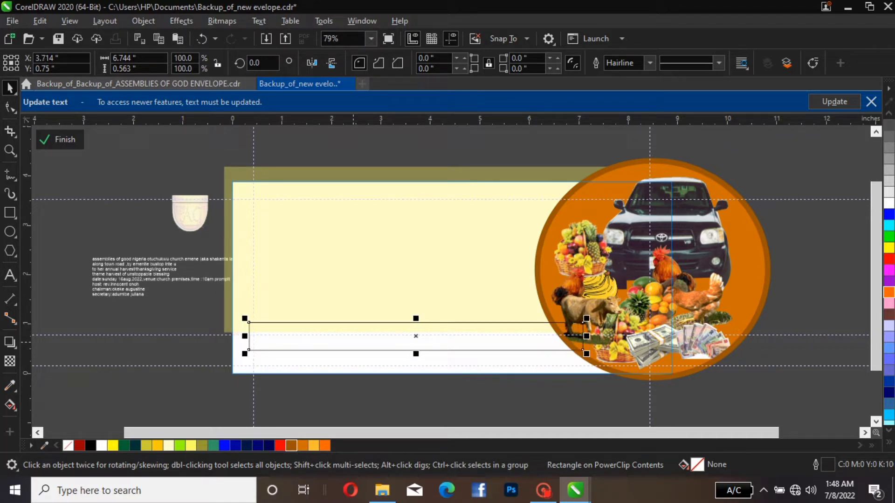
pyautogui.press('Left')
pyautogui.press('Left')
pyautogui.press('Right')
pyautogui.press('Right')
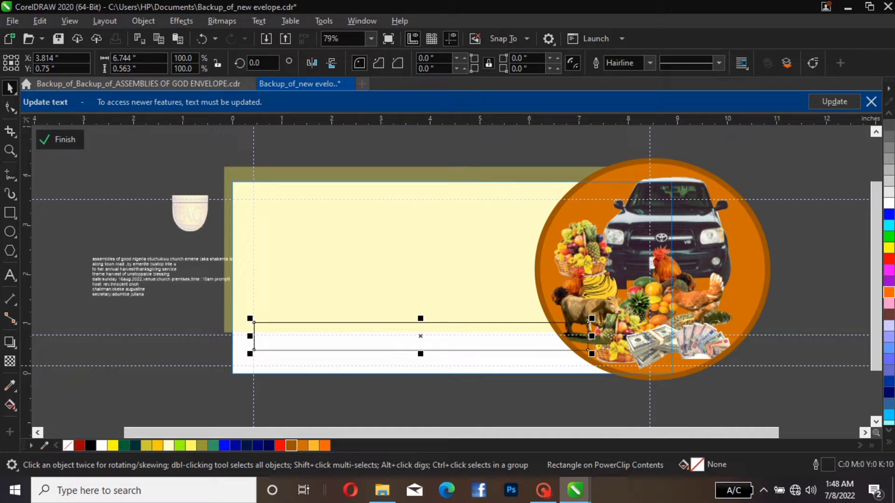
# Fill the rectangle dark blue #000050 without an outline, and heighten it to about 0.88 in, centred at about Y 1.21 in
pyautogui.click(269, 446)
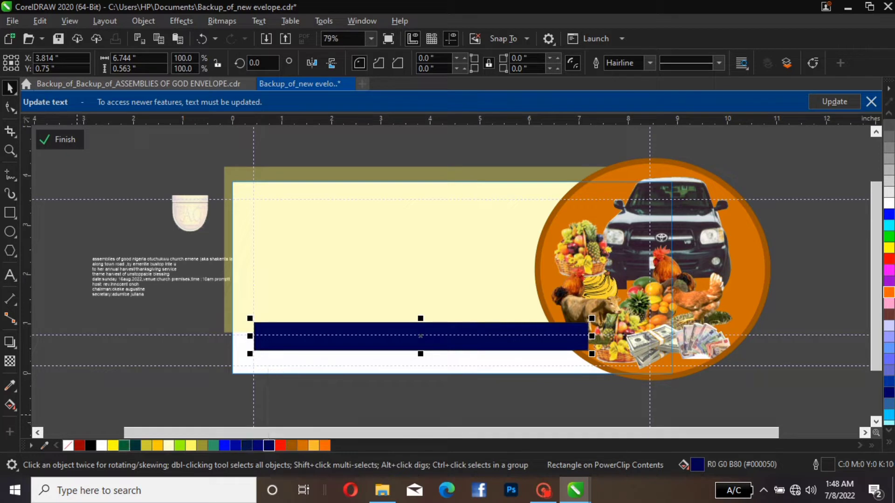
pyautogui.rightClick(68, 445)
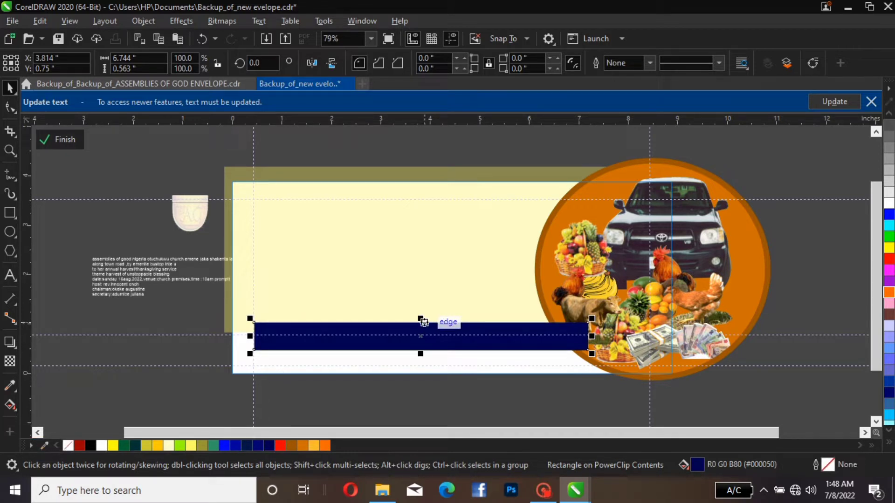
pyautogui.moveTo(420, 320)
pyautogui.mouseDown()
pyautogui.moveTo(420, 294)
pyautogui.moveTo(420, 306)
pyautogui.mouseUp()
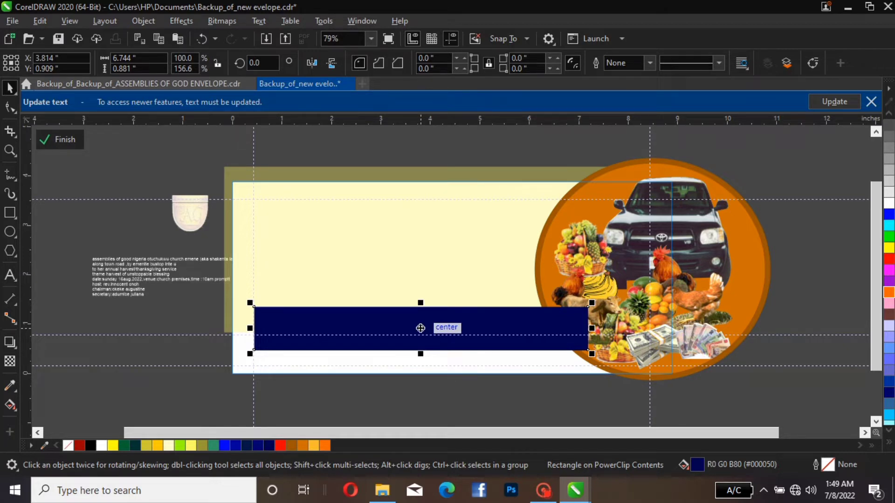
pyautogui.press('Up')
pyautogui.press('Up')
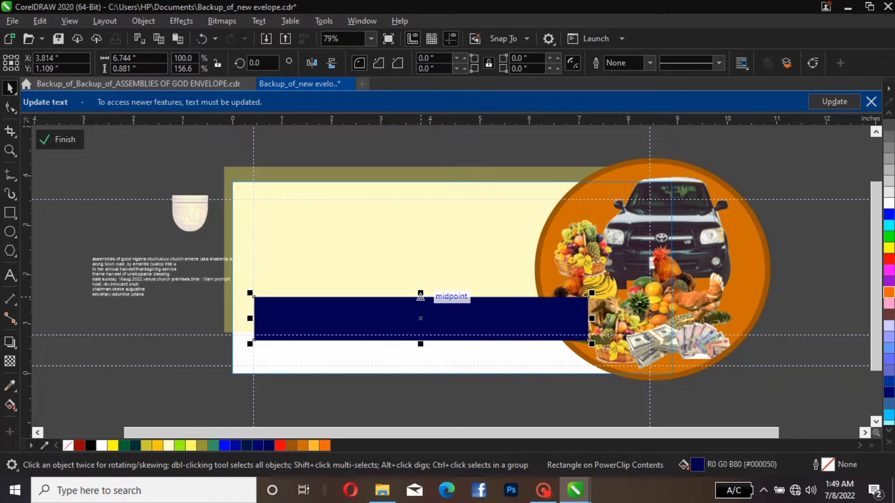
pyautogui.press('Up')
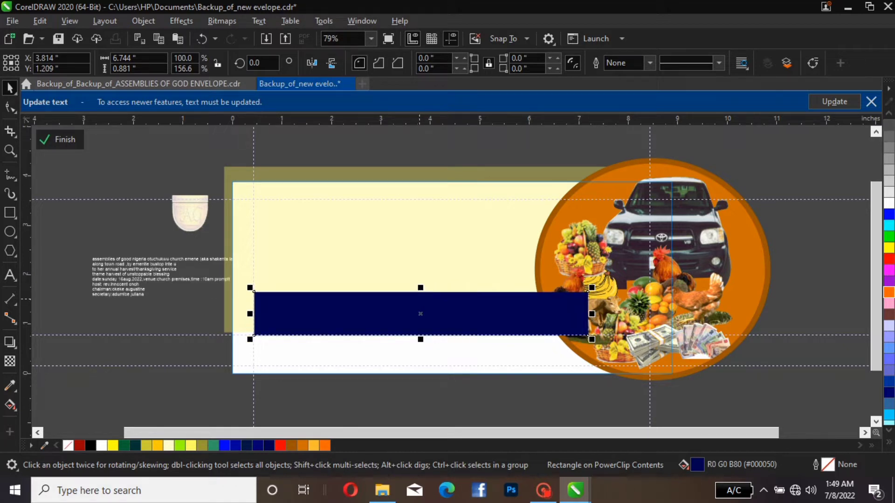
# Bring the ellipse in front of the blue bar, and narrow the light yellow rectangle to about 8.83 in, starting at the left guideline
pyautogui.click(655, 268)
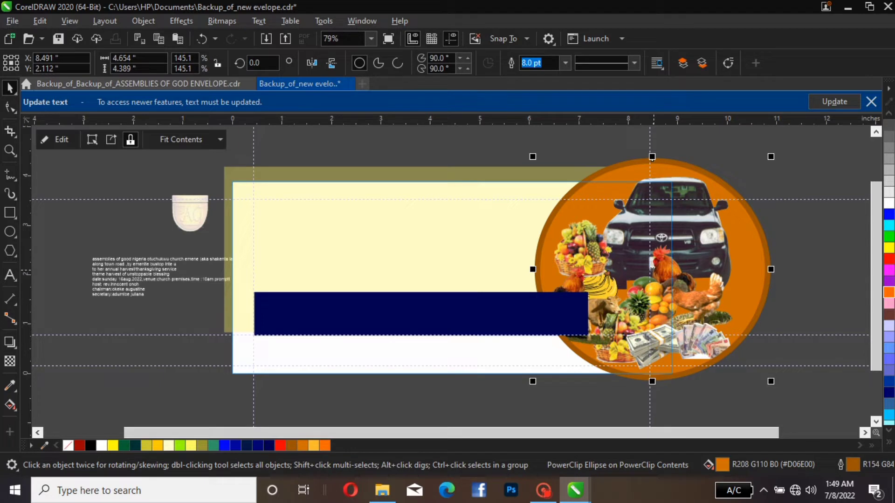
pyautogui.hotkey('shift', 'pageup')
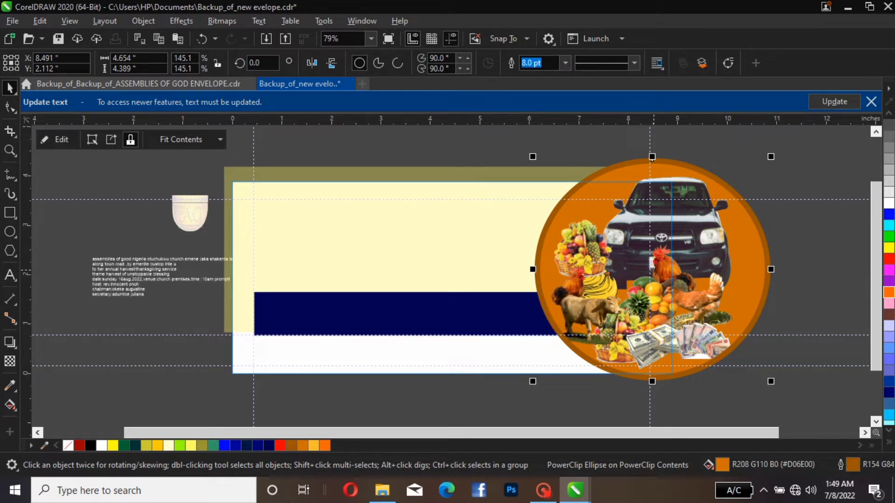
pyautogui.click(363, 240)
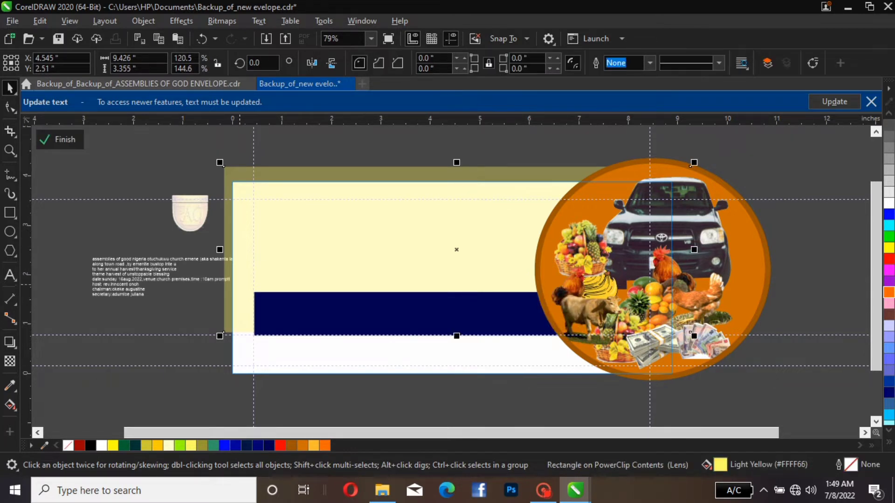
pyautogui.moveTo(219, 250); pyautogui.dragTo(250, 252)
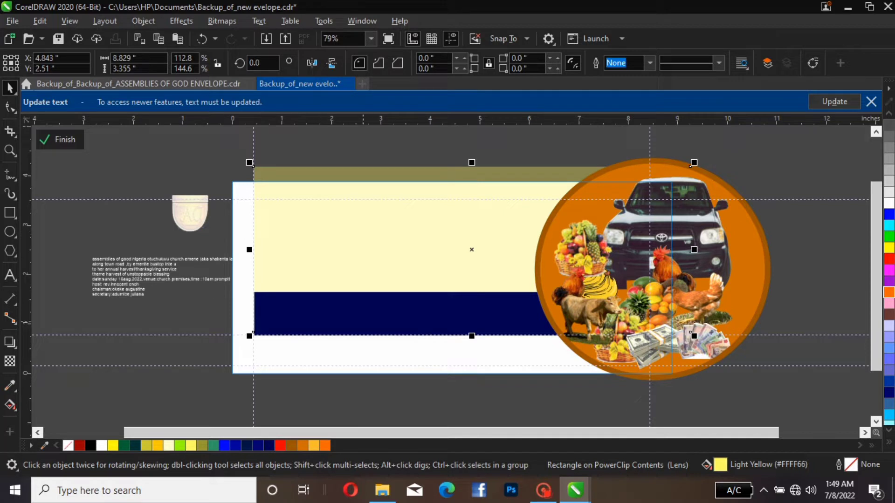
# Duplicate the blue bar, place the copy along the page's bottom edge at about Y 0.37 in, and widen it to about 8.70 in
pyautogui.click(433, 326)
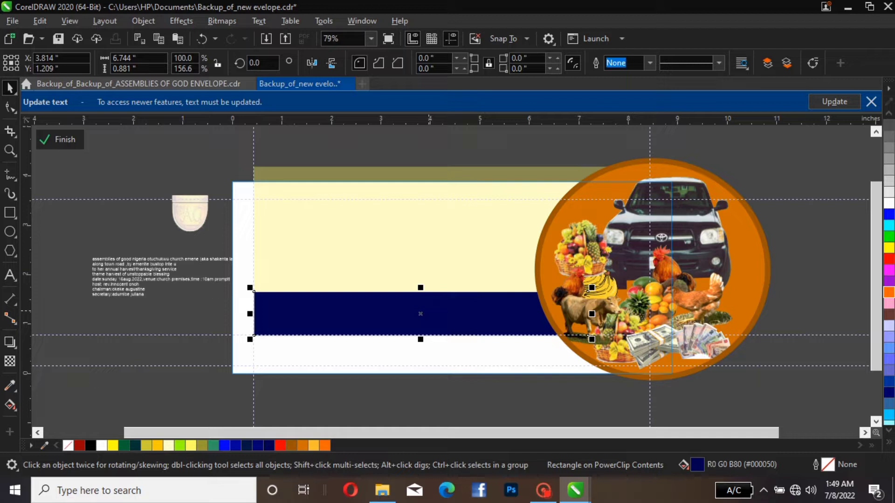
pyautogui.hotkey('ctrl', 'd')
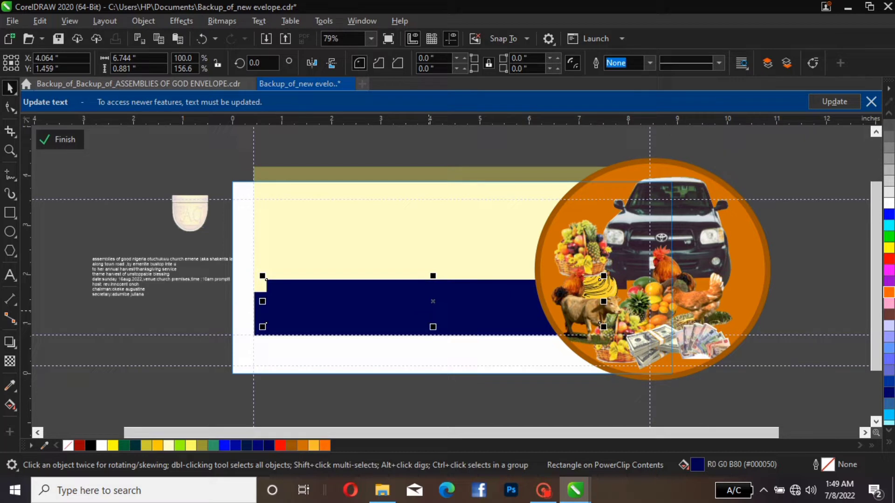
pyautogui.moveTo(326, 303); pyautogui.dragTo(284, 359)
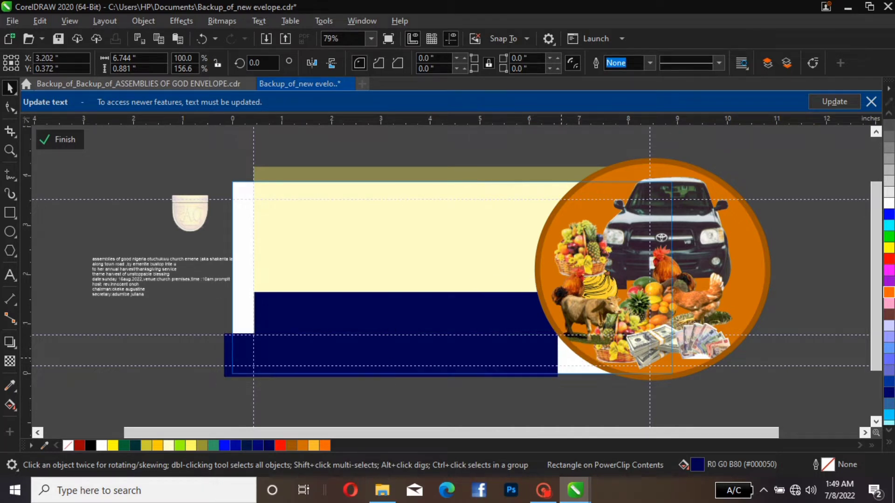
pyautogui.moveTo(560, 355); pyautogui.dragTo(658, 355)
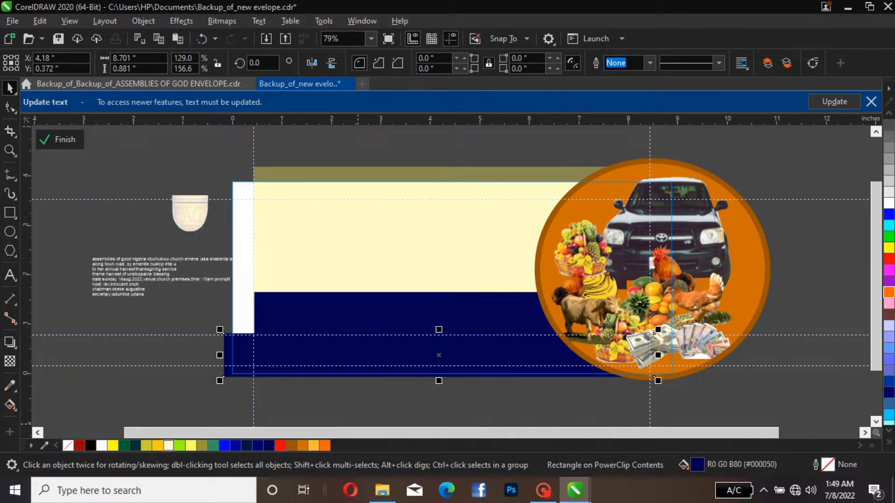
# Try Deep Yellow and Light Yellow fills on the bottom bar, and settle on orange-yellow #FFBC2D
pyautogui.click(157, 446)
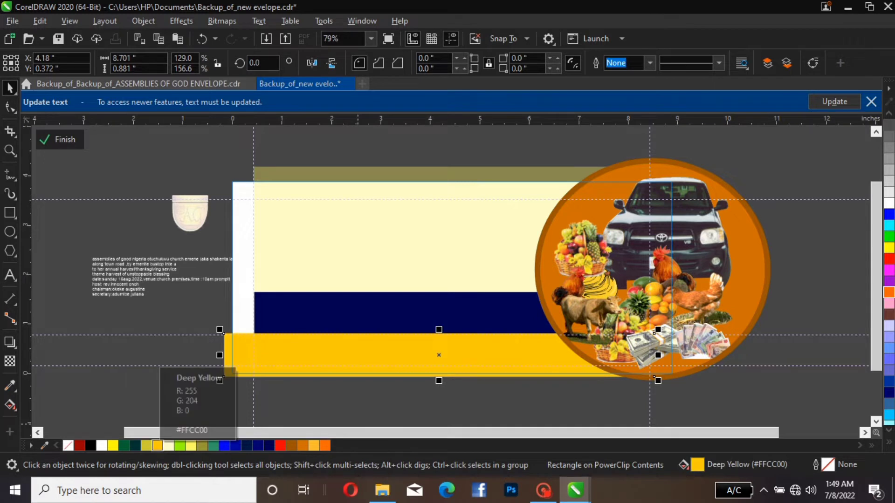
pyautogui.click(313, 446)
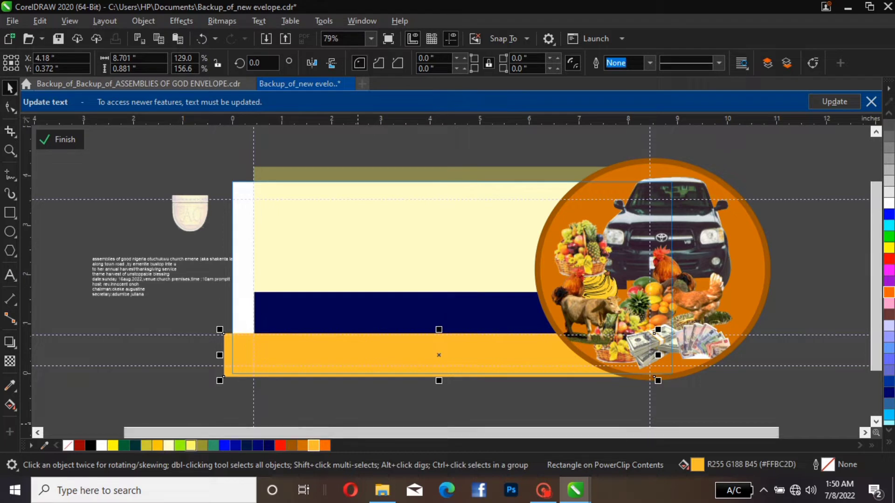
pyautogui.click(191, 446)
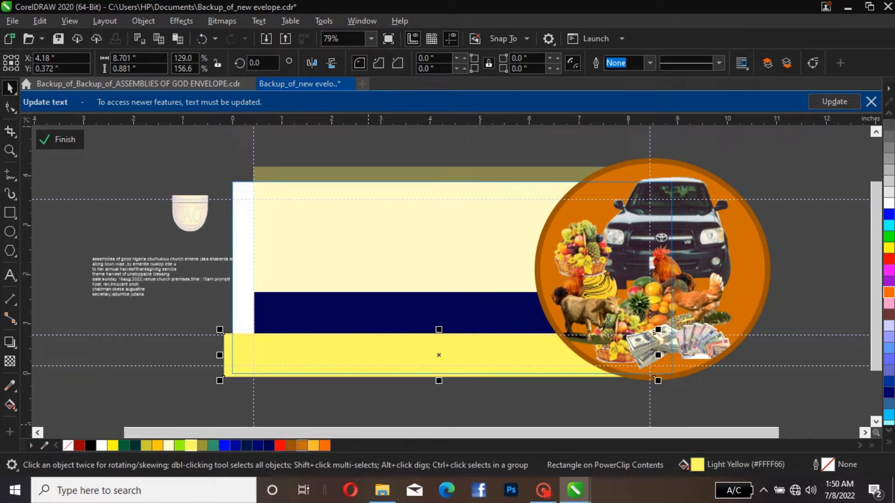
pyautogui.click(313, 446)
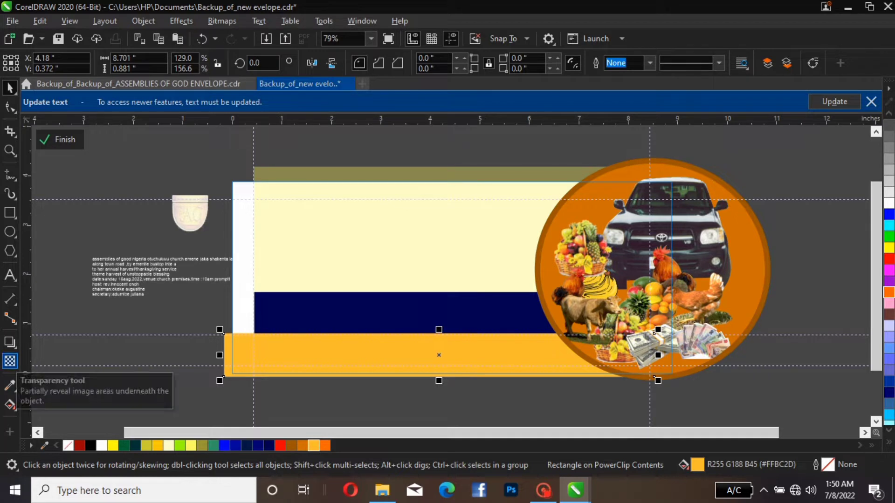
# Apply a uniform transparency of 45 to the orange-yellow bottom bar
pyautogui.click(10, 362)
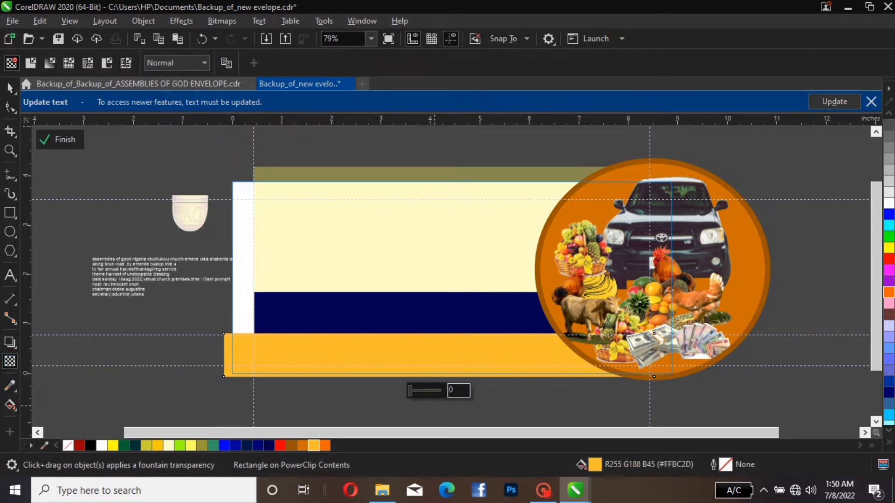
pyautogui.moveTo(410, 391); pyautogui.dragTo(419, 391)
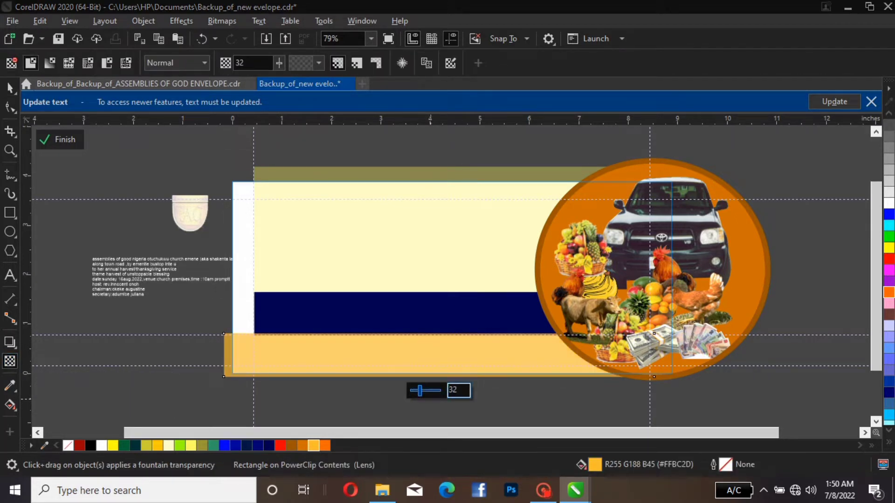
pyautogui.moveTo(420, 390); pyautogui.dragTo(429, 390)
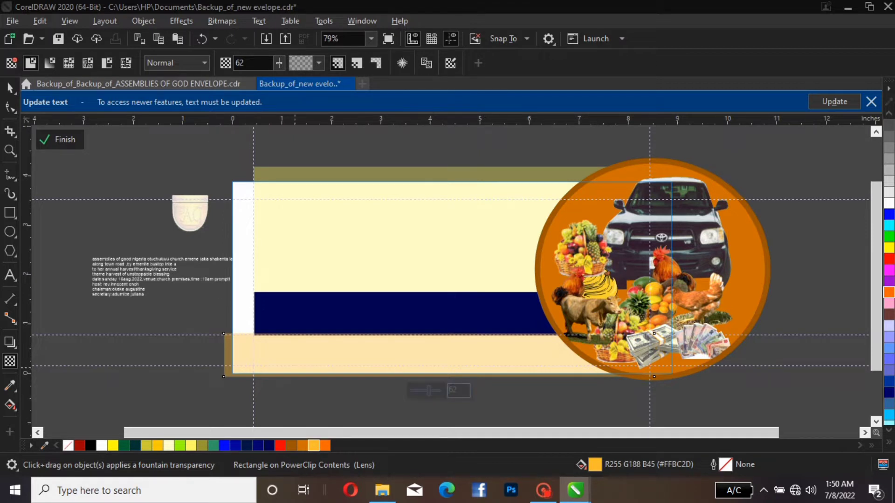
pyautogui.moveTo(429, 391); pyautogui.dragTo(423, 390)
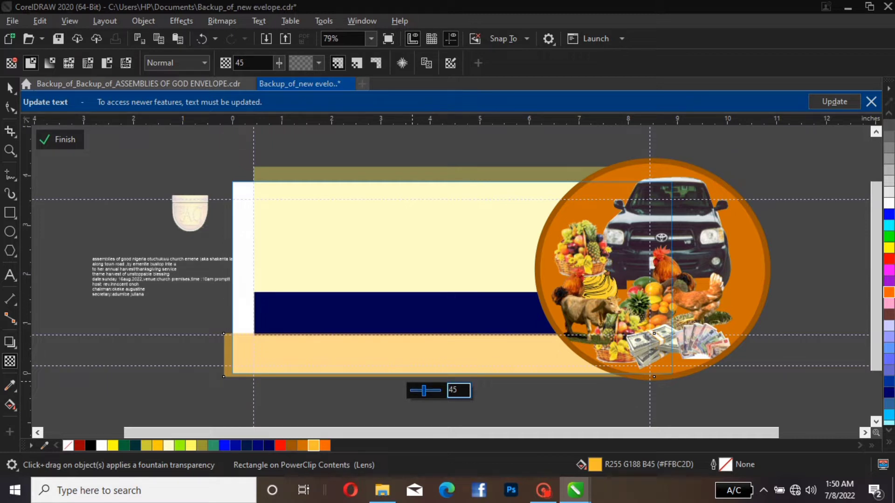
# Set the orange-yellow bottom bar's transparency to 43, and narrow the bar to about 8.08 in, starting at the left guideline
pyautogui.moveTo(424, 390); pyautogui.dragTo(420, 390)
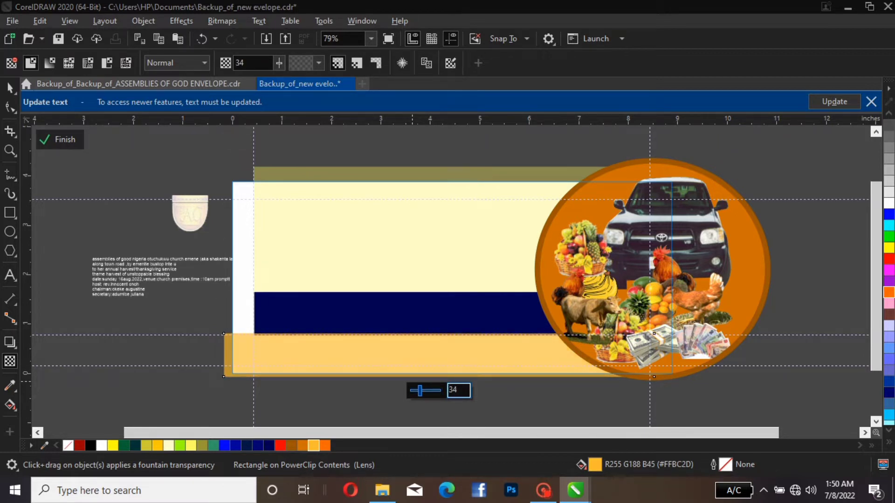
pyautogui.moveTo(420, 391); pyautogui.dragTo(423, 391)
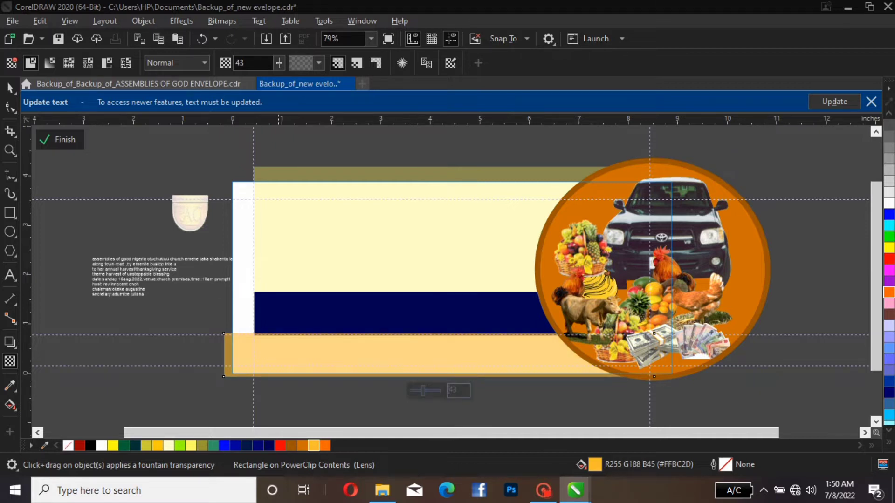
pyautogui.click(10, 88)
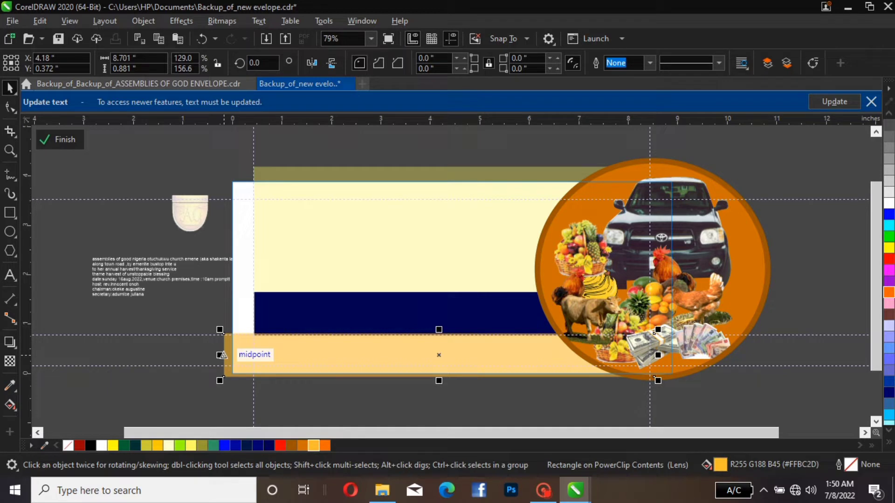
pyautogui.moveTo(222, 355); pyautogui.dragTo(255, 355)
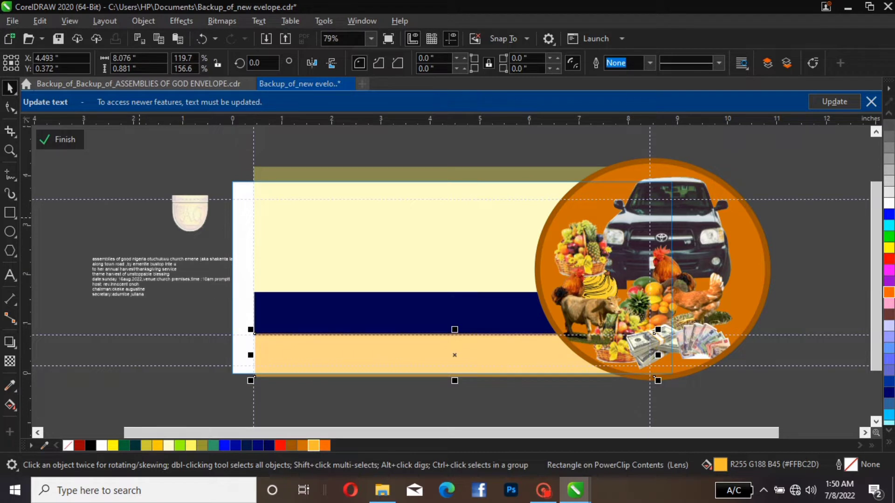
pyautogui.click(140, 218)
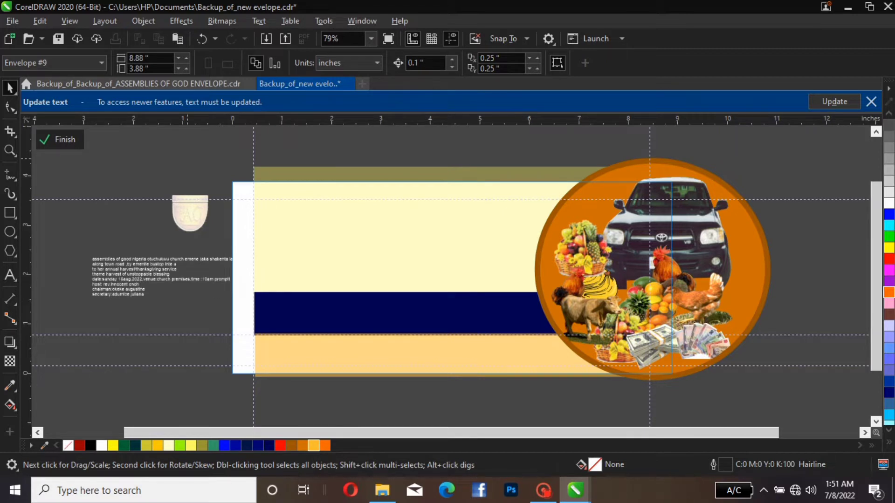
# Draw a rectangle about 0.74 by 0.64 in and place it over the blue bar's top-left corner
pyautogui.press('F6')
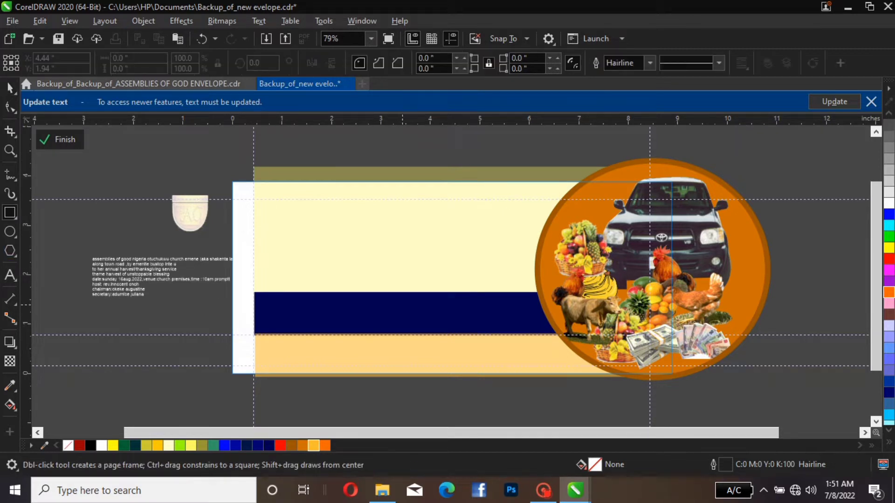
pyautogui.moveTo(322, 257); pyautogui.dragTo(358, 288)
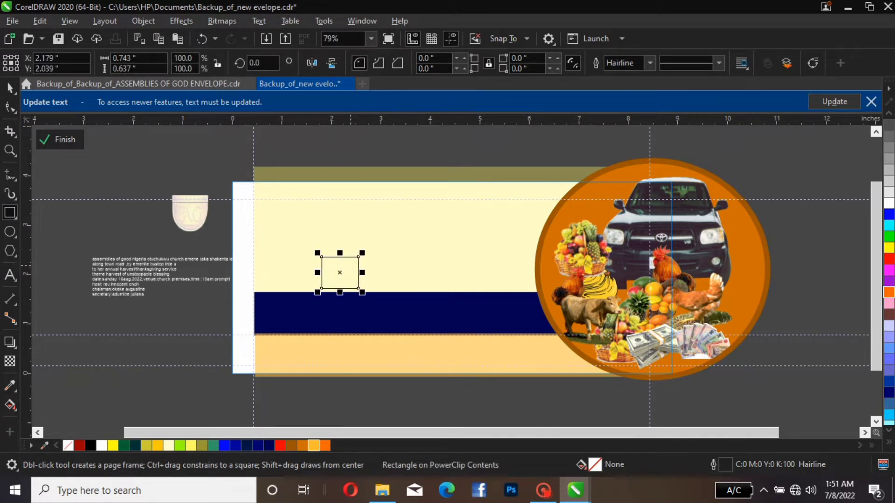
pyautogui.moveTo(340, 272); pyautogui.dragTo(278, 278)
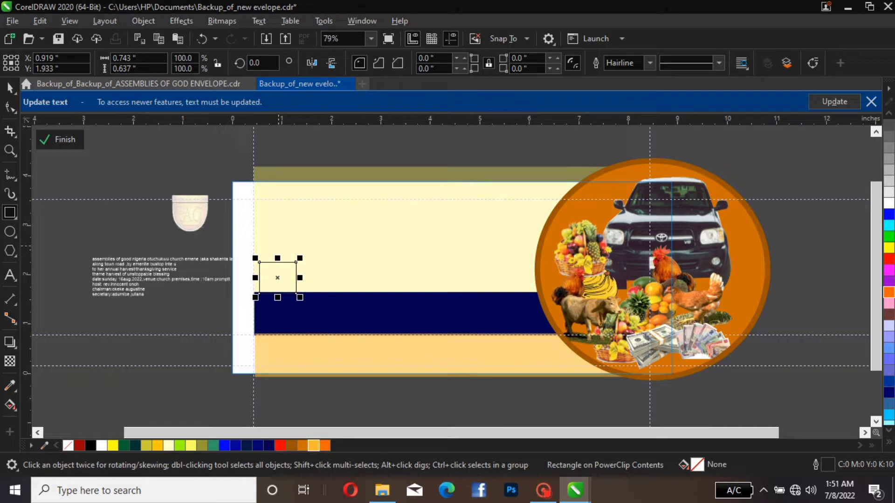
# Convert the small rectangle to curves and delete its lower-right node to make a right triangle
pyautogui.click(9, 87)
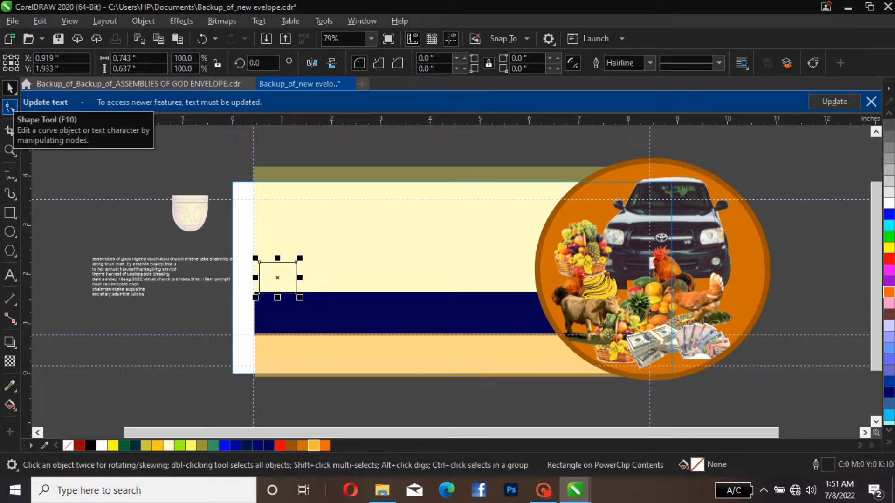
pyautogui.click(10, 108)
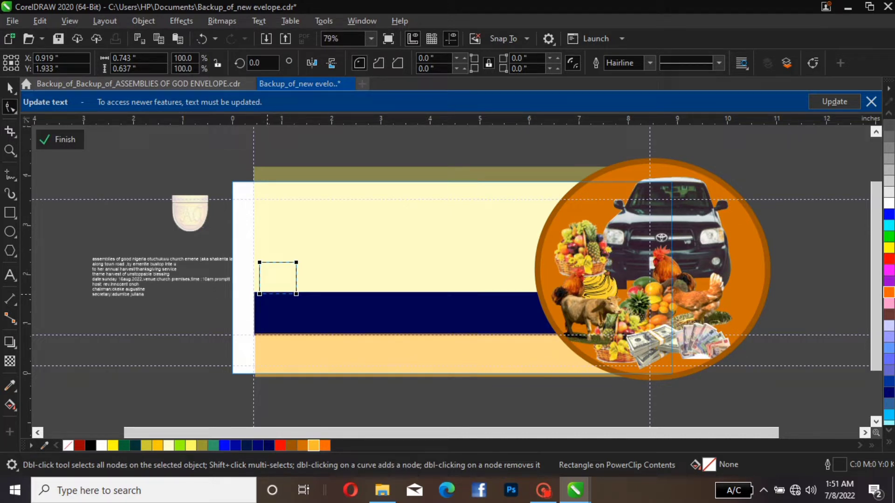
pyautogui.click(296, 294)
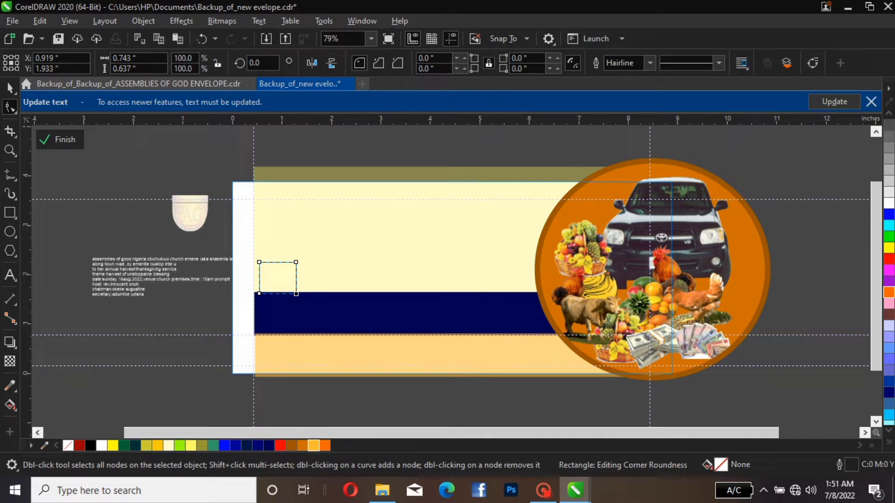
pyautogui.hotkey('ctrl', 'q')
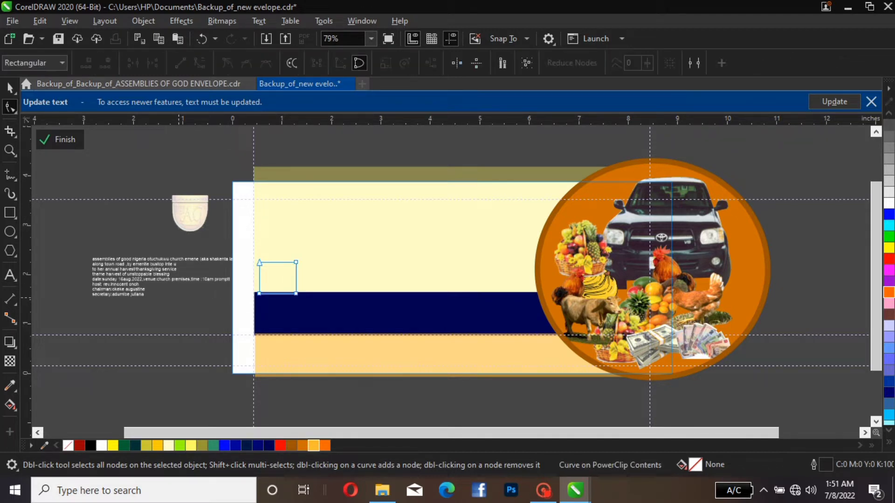
pyautogui.click(296, 294)
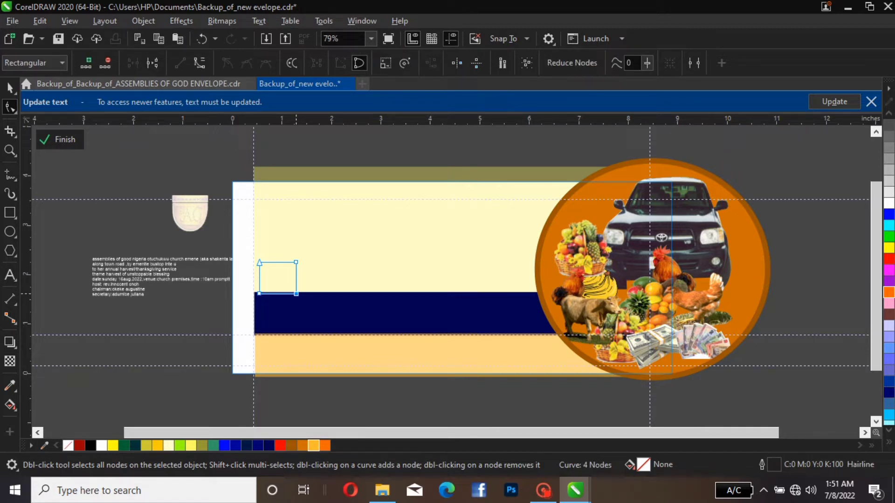
pyautogui.rightClick(296, 293)
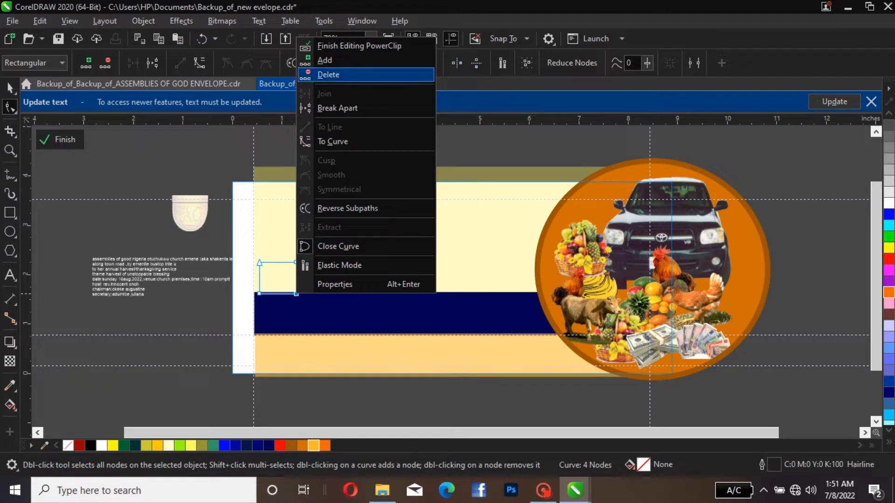
pyautogui.click(329, 74)
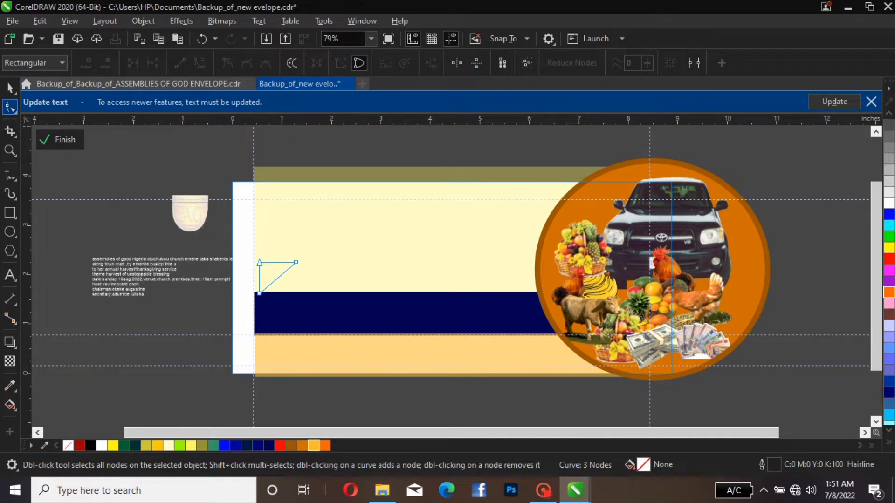
pyautogui.click(10, 87)
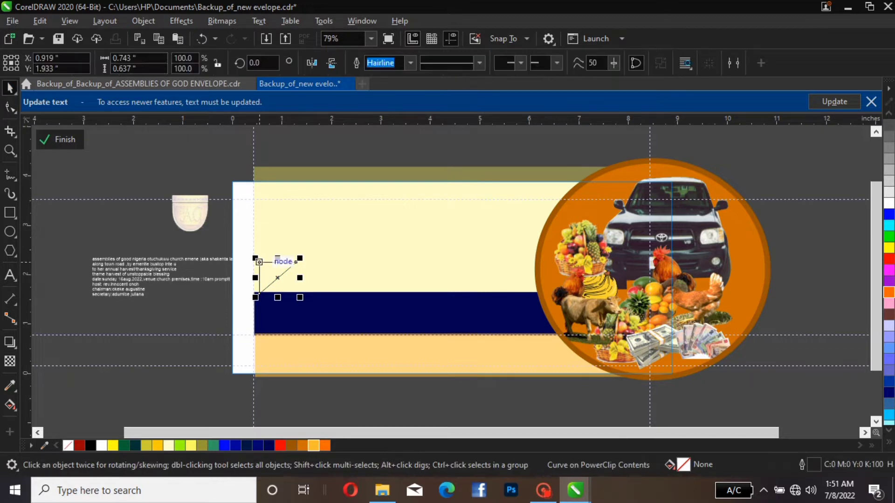
# Rotate the triangle by about 90.6° around its lower-left corner so its right angle sits at the lower left
pyautogui.click(273, 272)
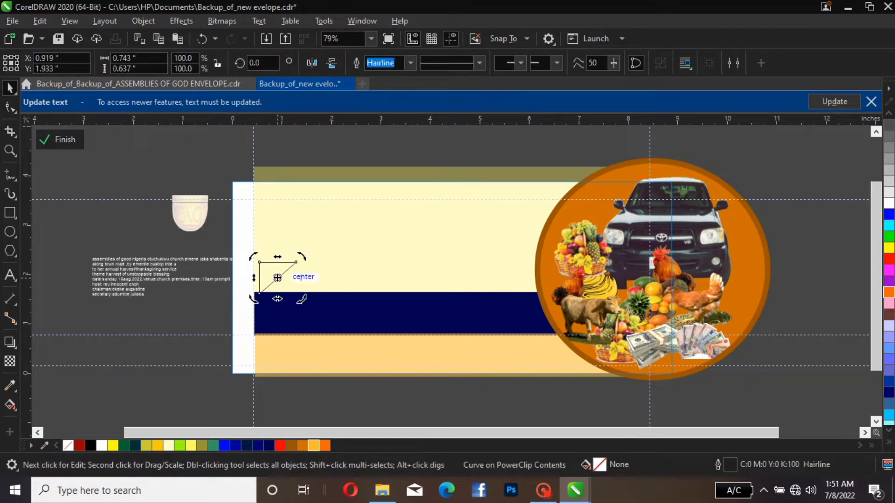
pyautogui.click(282, 273)
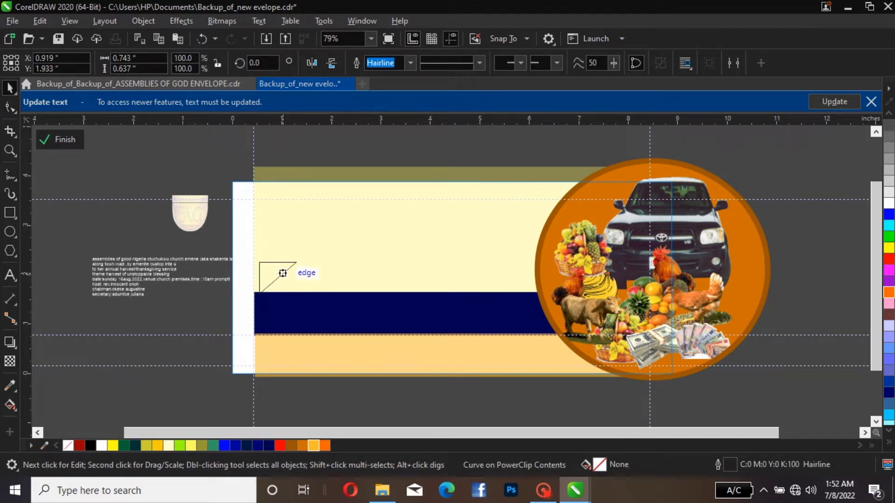
pyautogui.moveTo(282, 273)
pyautogui.mouseDown()
pyautogui.moveTo(302, 262)
pyautogui.moveTo(299, 294)
pyautogui.moveTo(261, 292)
pyautogui.moveTo(254, 242)
pyautogui.moveTo(275, 271)
pyautogui.moveTo(270, 284)
pyautogui.mouseUp()
pyautogui.click(279, 255)
pyautogui.click(266, 278)
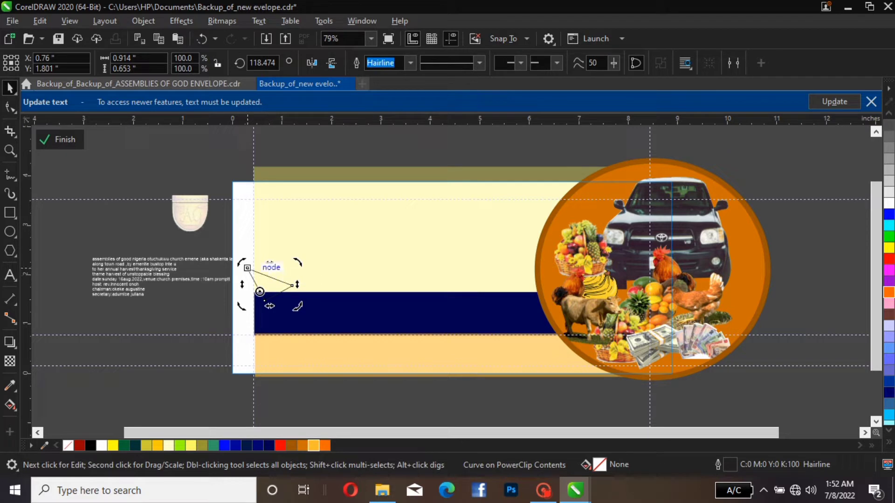
pyautogui.moveTo(247, 268); pyautogui.dragTo(259, 264)
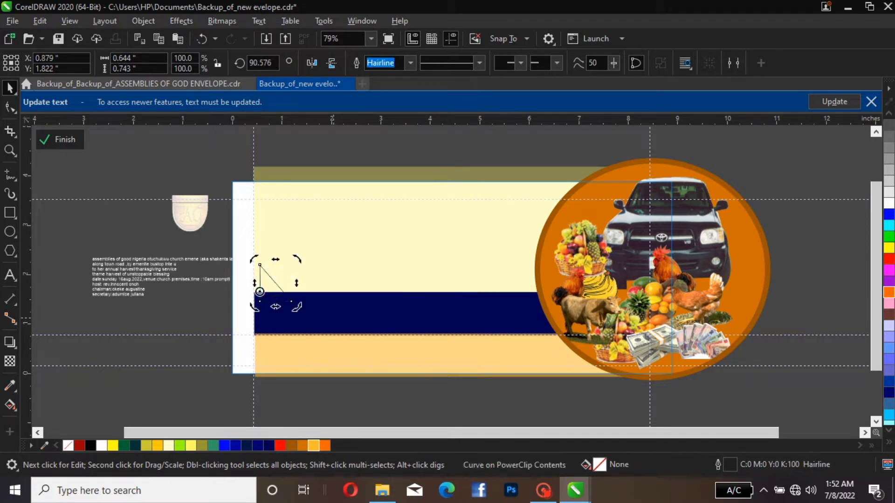
pyautogui.click(265, 281)
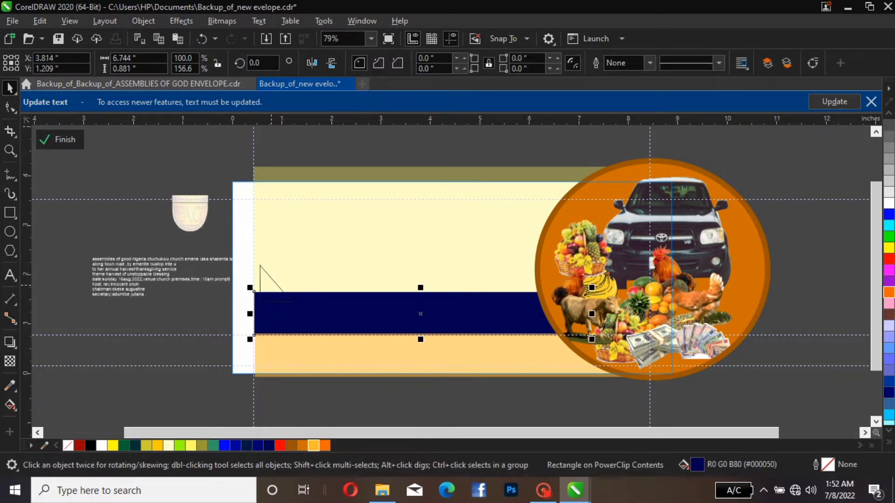
# Move the triangle against the left guideline at the blue bar's upper edge, at about X 0.77 in, Y 1.91 in
pyautogui.moveTo(276, 283); pyautogui.dragTo(259, 274)
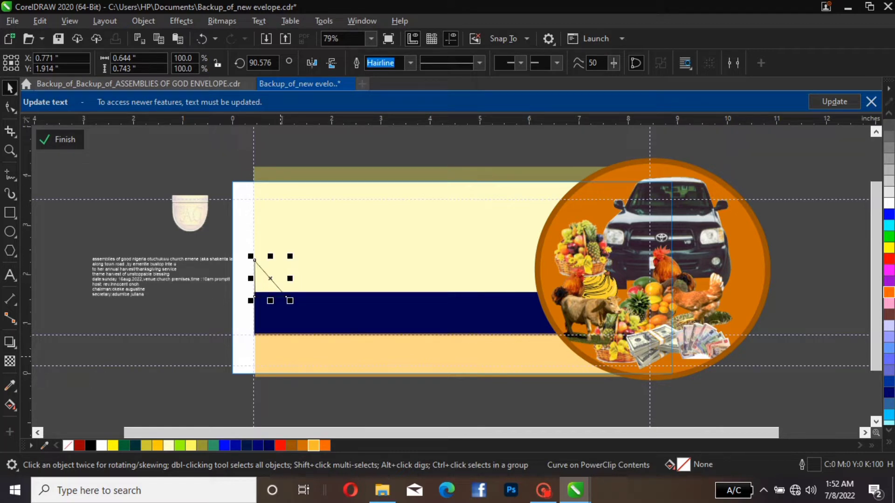
pyautogui.press('Right')
pyautogui.press('Right')
pyautogui.press('Left')
pyautogui.press('Left')
# Try an Orange fill on the triangle, settle on orange-yellow #FFBC2D, and remove its outline
pyautogui.click(325, 446)
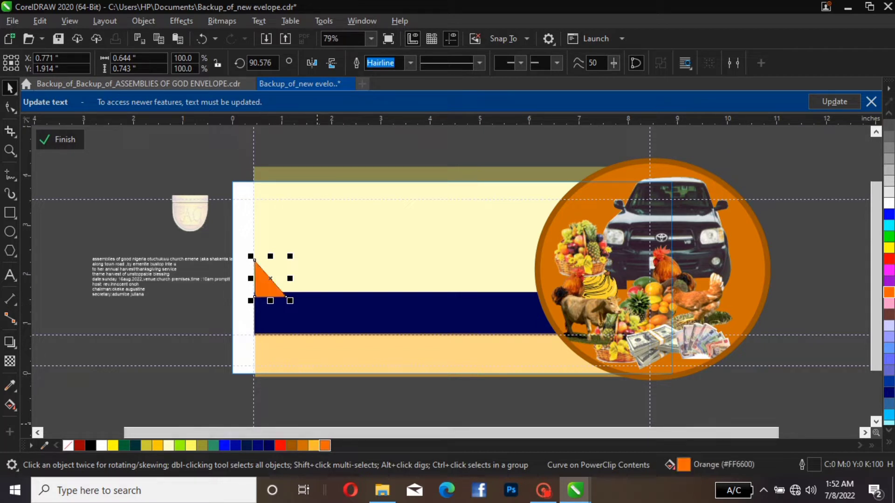
pyautogui.click(313, 446)
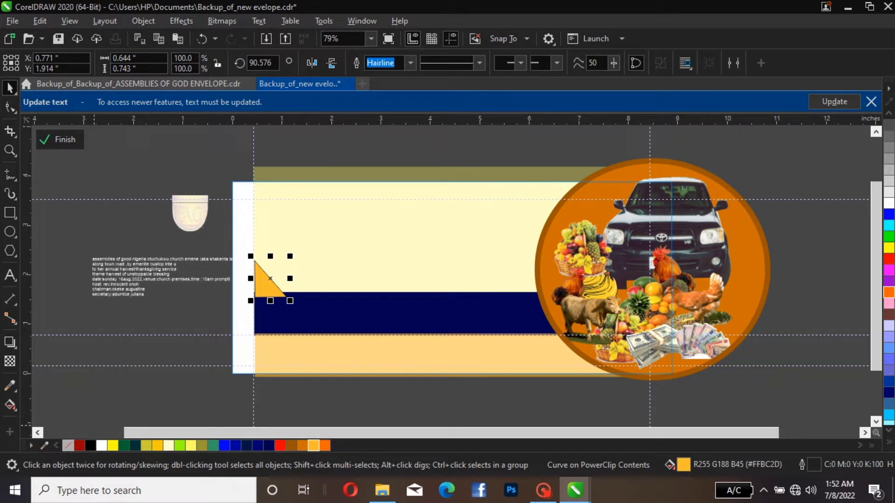
pyautogui.click(588, 205)
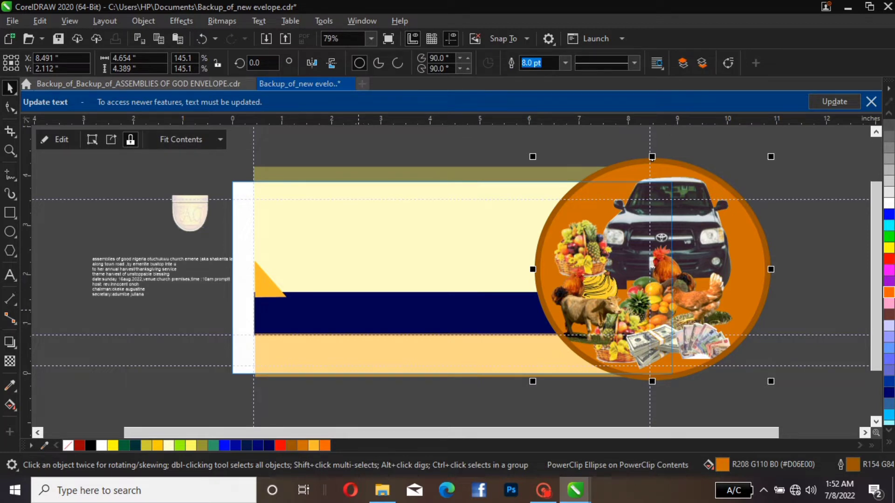
# Bring the blue bar to the front, and nudge the triangle up 0.1 in so it rests on the bar's top edge
pyautogui.click(358, 310)
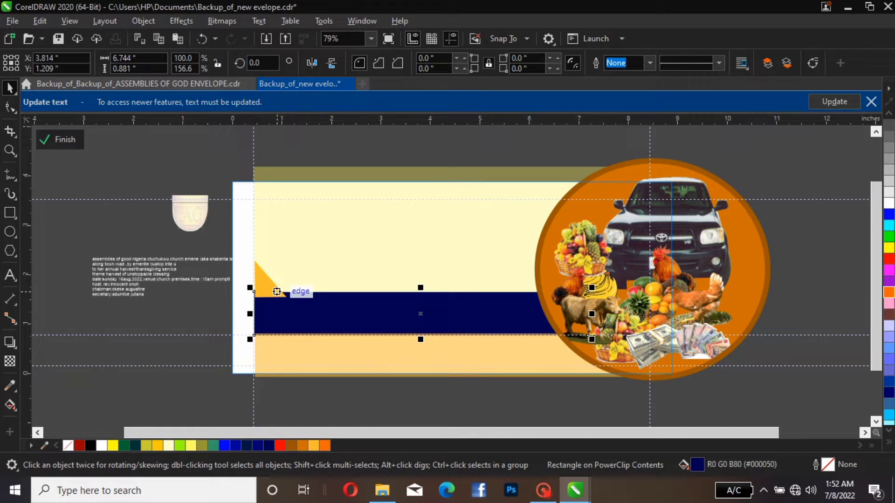
pyautogui.hotkey('shift', 'pageup')
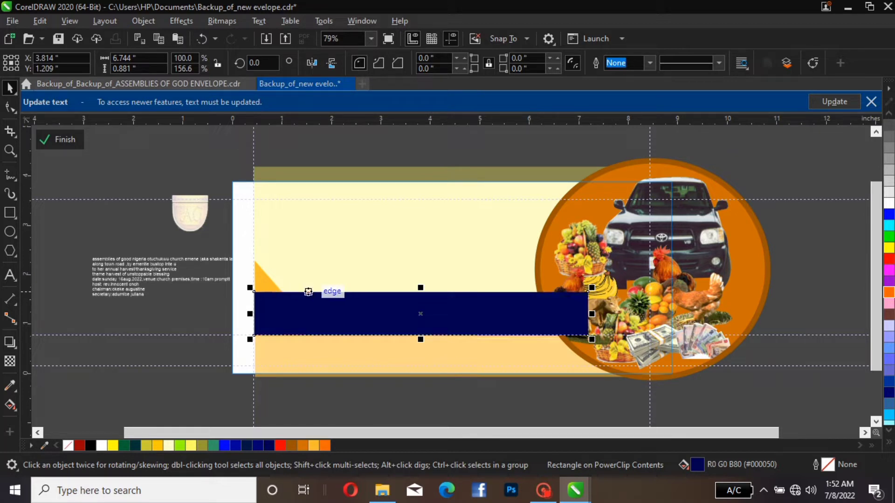
pyautogui.click(269, 280)
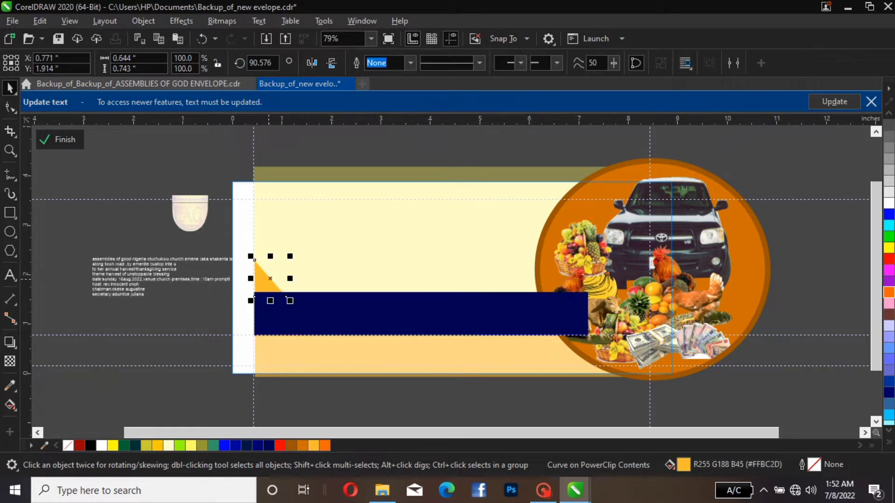
pyautogui.press('Up')
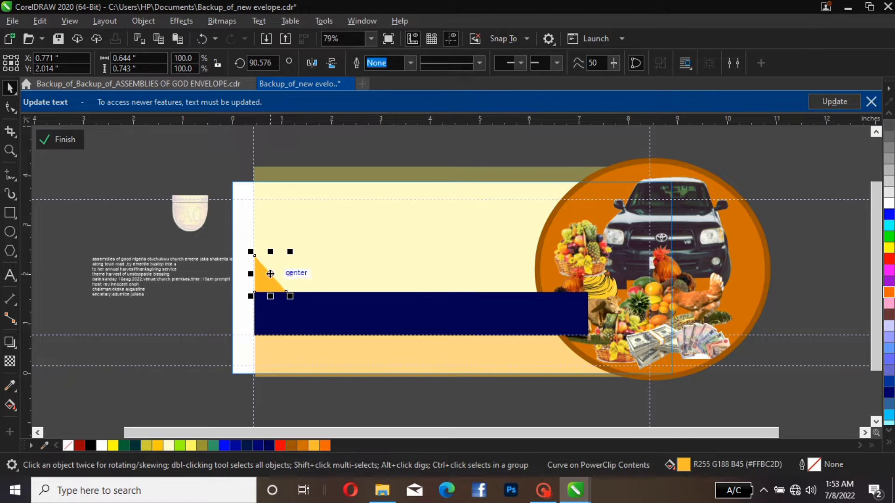
# Bring the harvest image ellipse to the front, above the blue bar
pyautogui.click(598, 285)
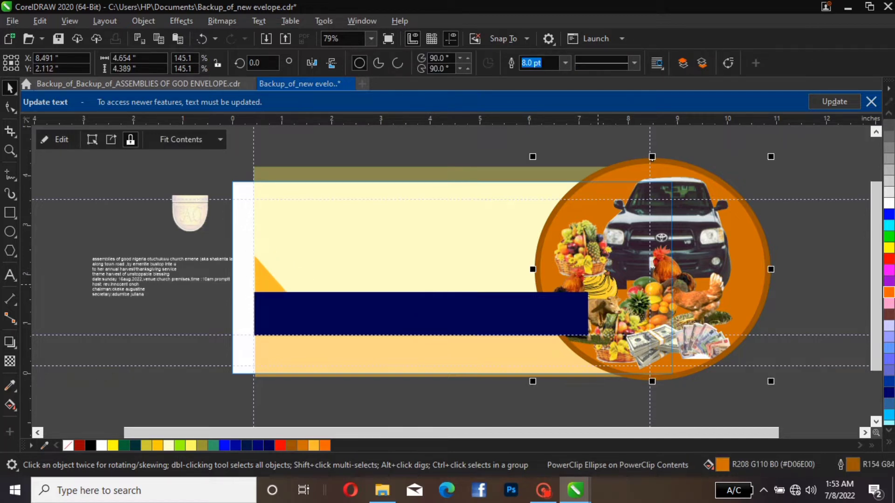
pyautogui.hotkey('shift', 'pageup')
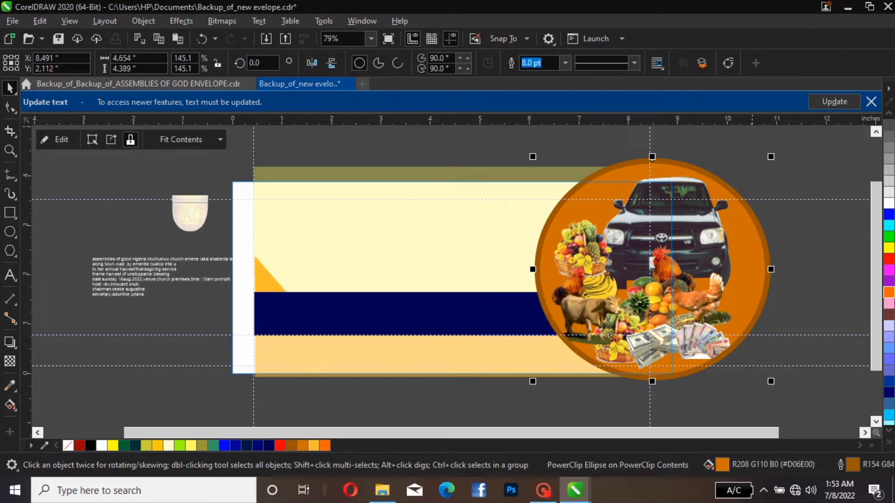
pyautogui.click(61, 140)
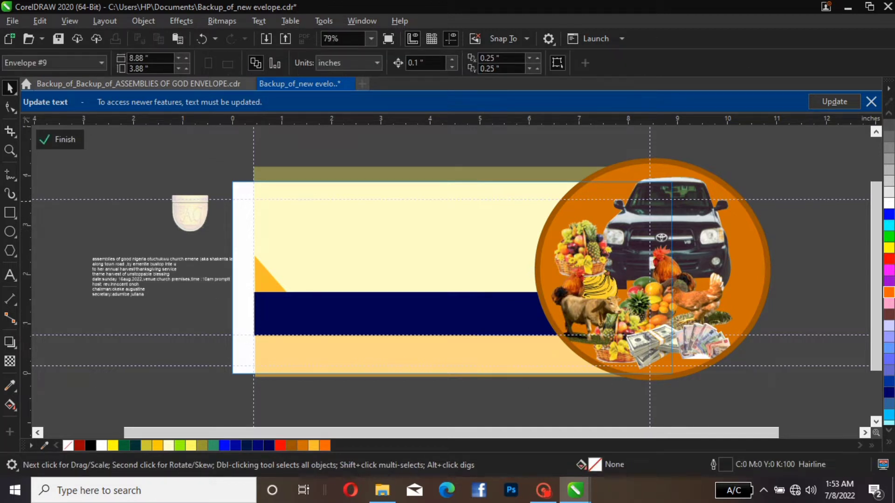
# Lower the light yellow rectangle's top edge to the upper guideline, making it about 2.73 in high
pyautogui.click(441, 180)
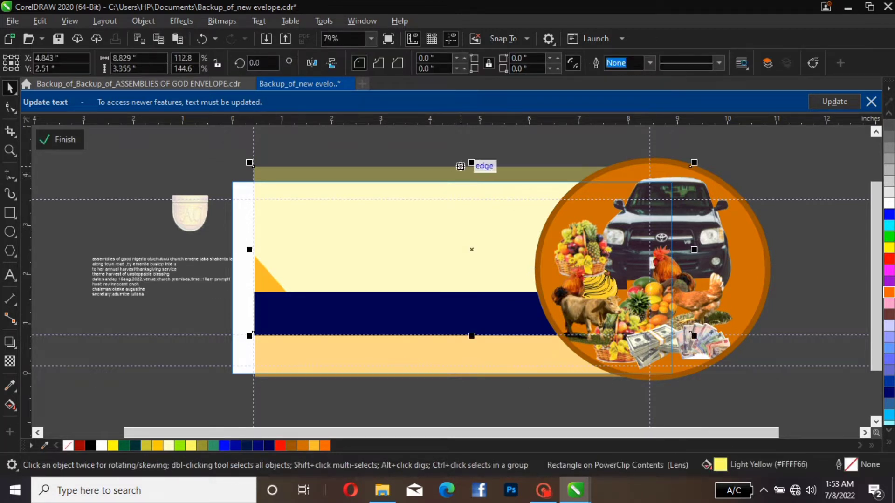
pyautogui.moveTo(472, 163); pyautogui.dragTo(472, 198)
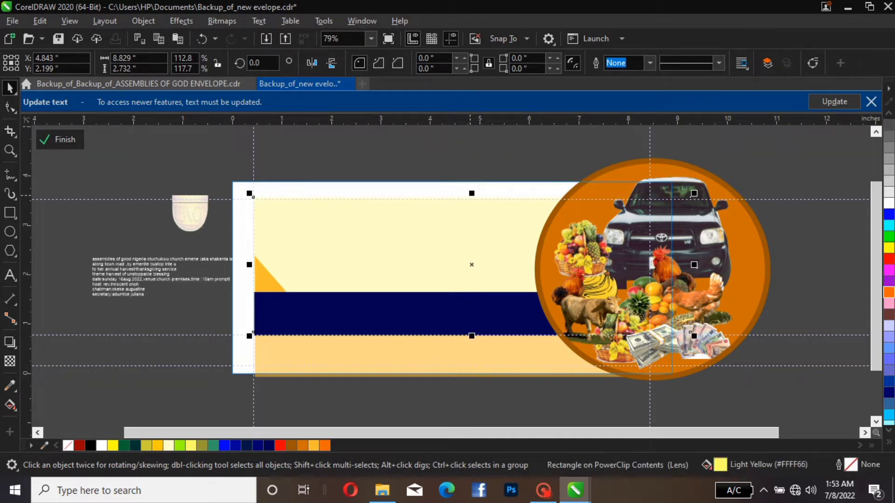
pyautogui.click(414, 158)
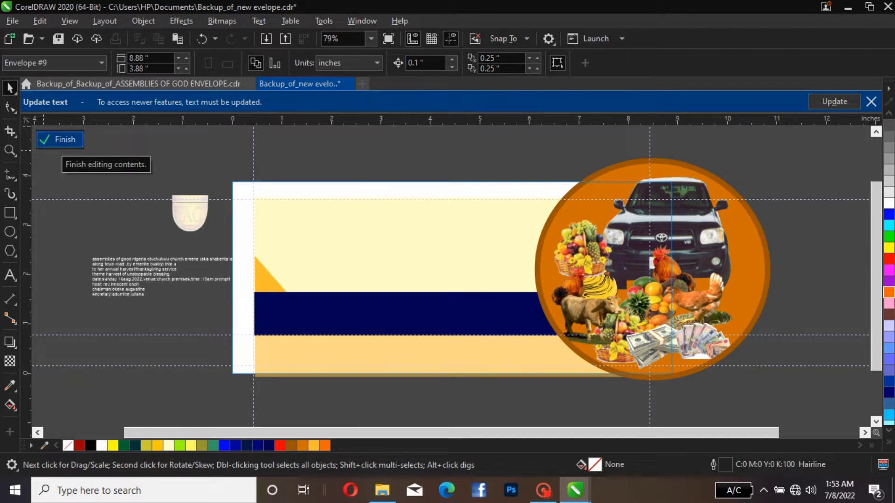
# Exit the envelope's PowerClip contents to check the clipped layout, and reopen them for editing
pyautogui.click(60, 140)
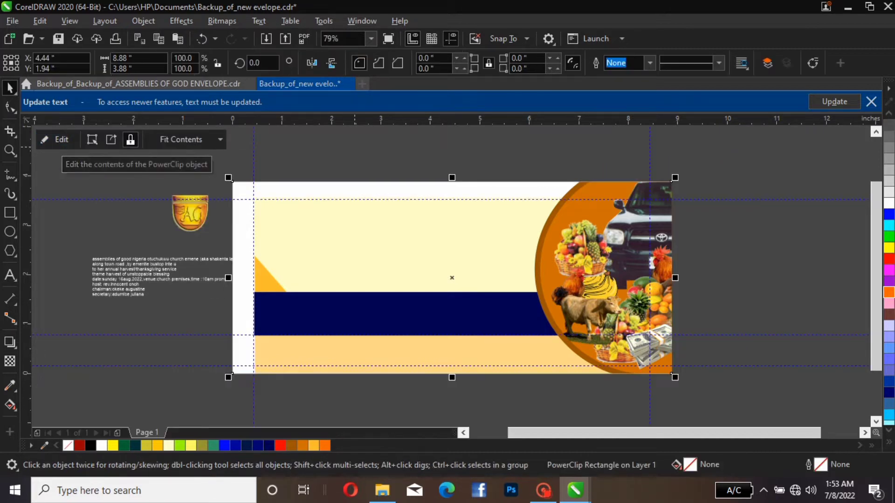
pyautogui.press('Escape')
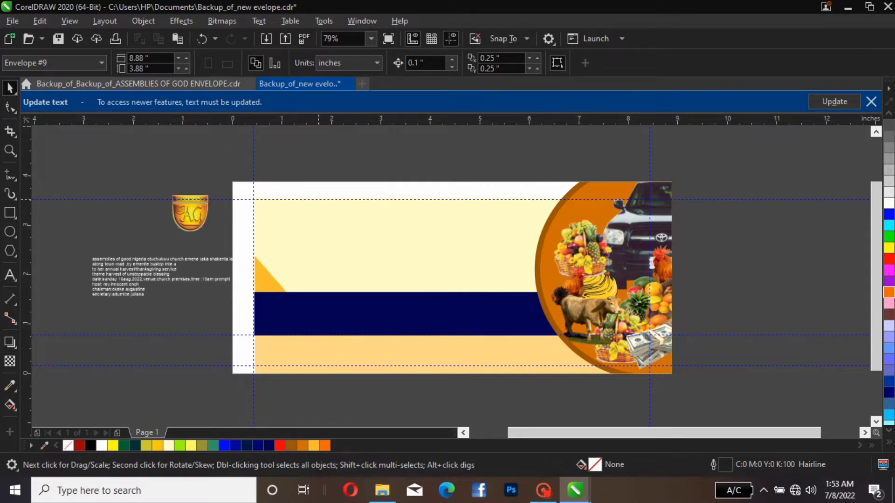
pyautogui.click(325, 190)
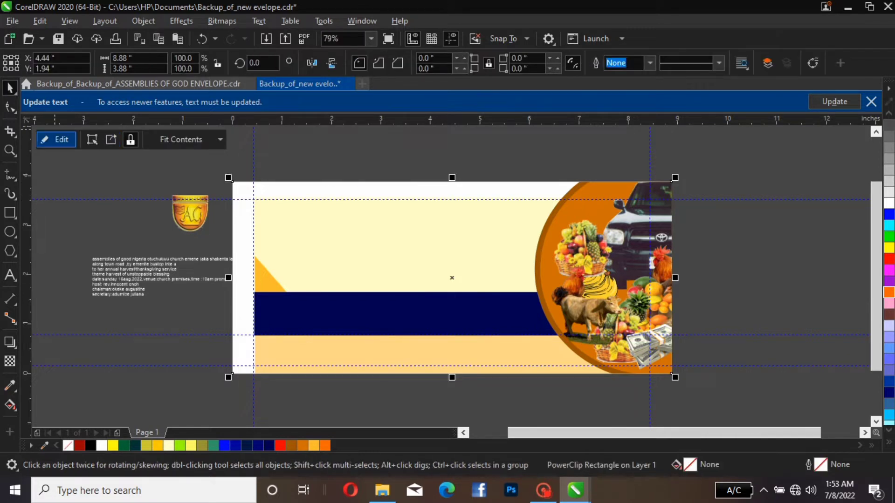
pyautogui.click(56, 139)
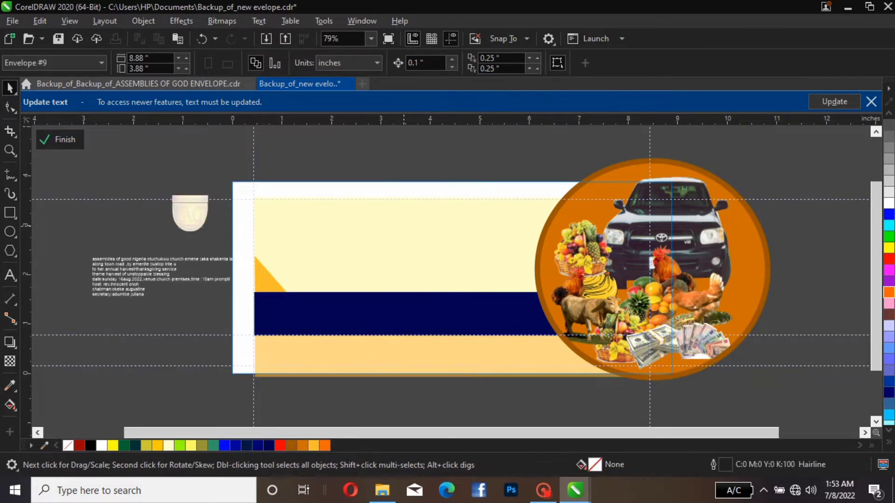
# Enlarge the light yellow rectangle to about 9.26 × 3.13 in, covering the envelope's white left and top margins
pyautogui.click(405, 218)
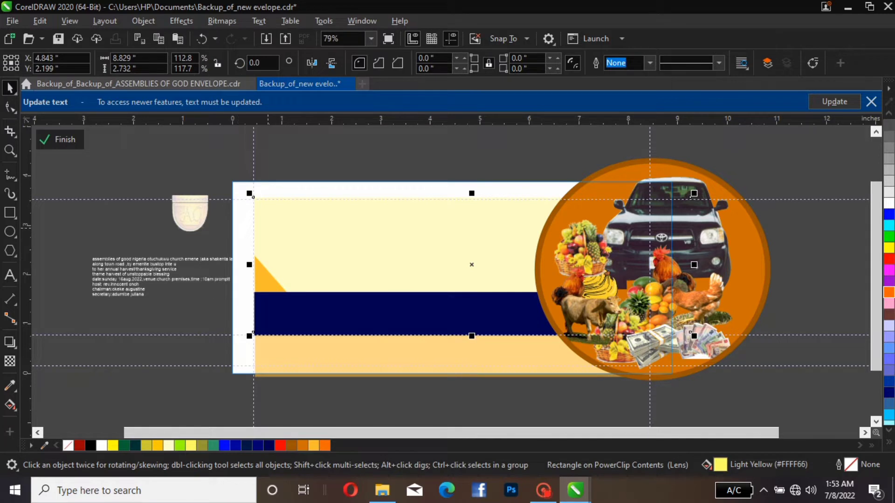
pyautogui.click(269, 228)
pyautogui.click(275, 224)
pyautogui.moveTo(250, 195); pyautogui.dragTo(228, 187)
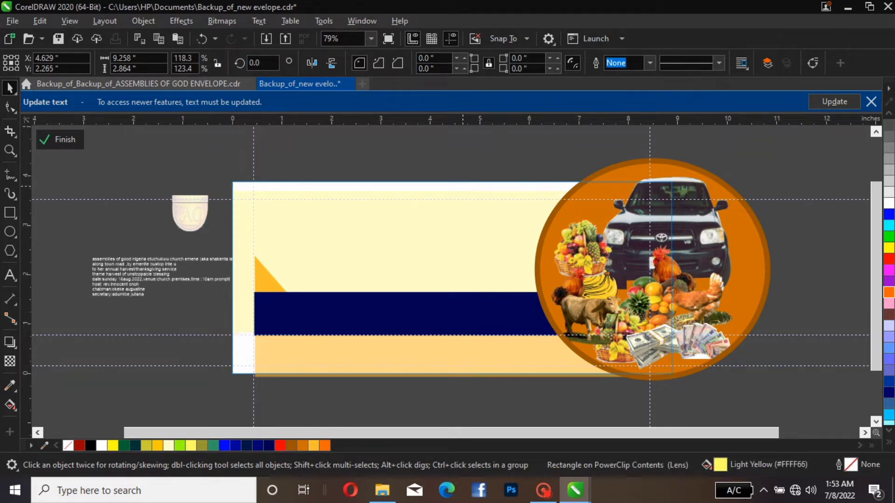
pyautogui.moveTo(460, 187); pyautogui.dragTo(461, 173)
# Stretch the bottom orange-yellow bar past the envelope's left edge to about 8.77 in wide, and finish editing the PowerClip contents
pyautogui.click(459, 366)
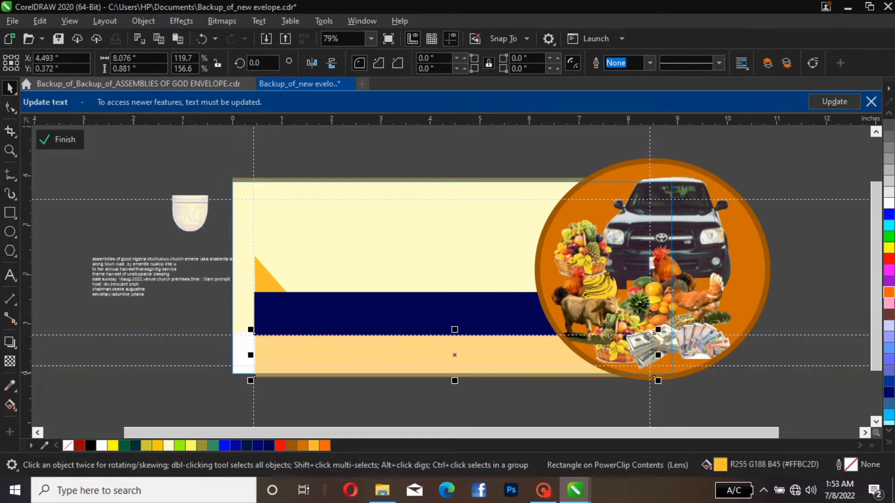
pyautogui.moveTo(250, 355); pyautogui.dragTo(216, 355)
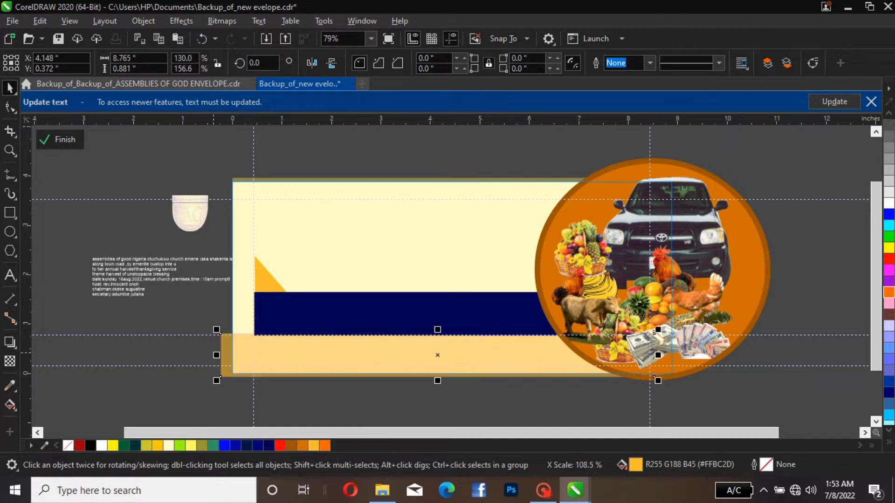
pyautogui.click(689, 332)
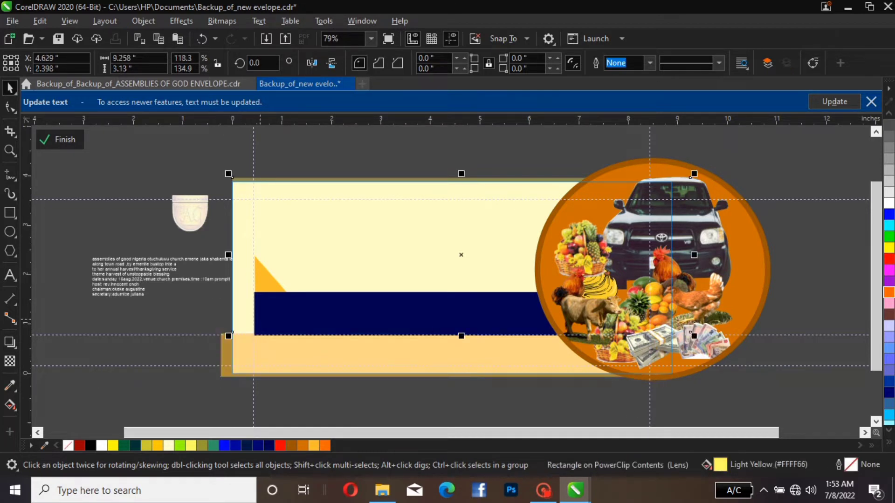
pyautogui.click(690, 332)
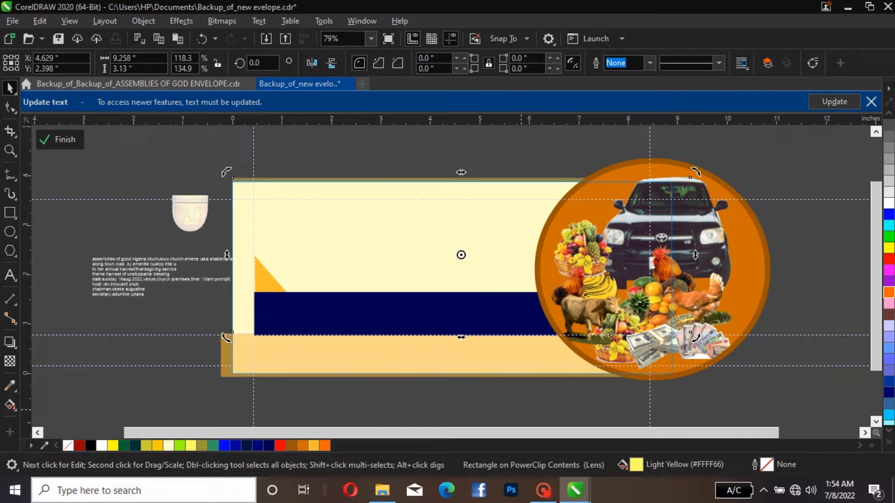
pyautogui.click(60, 139)
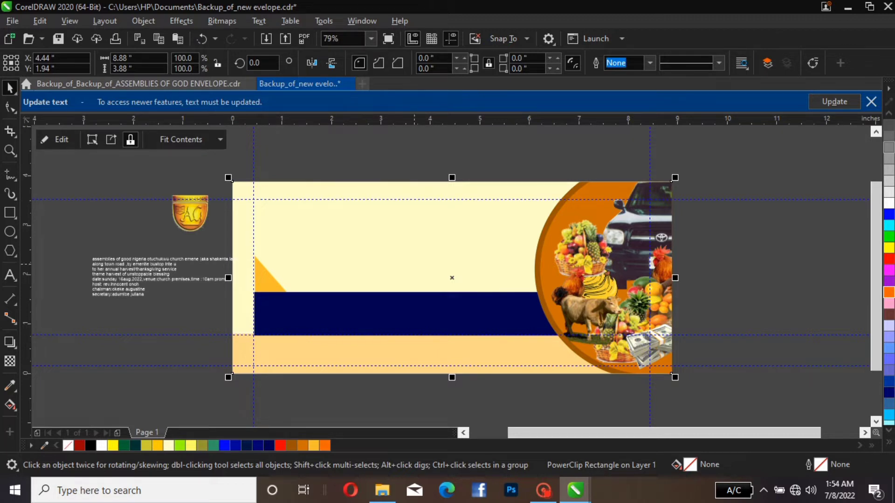
# Move the church logo to the upper-left guideline corner of the envelope and scale it down to about 0.47 in wide
pyautogui.click(195, 214)
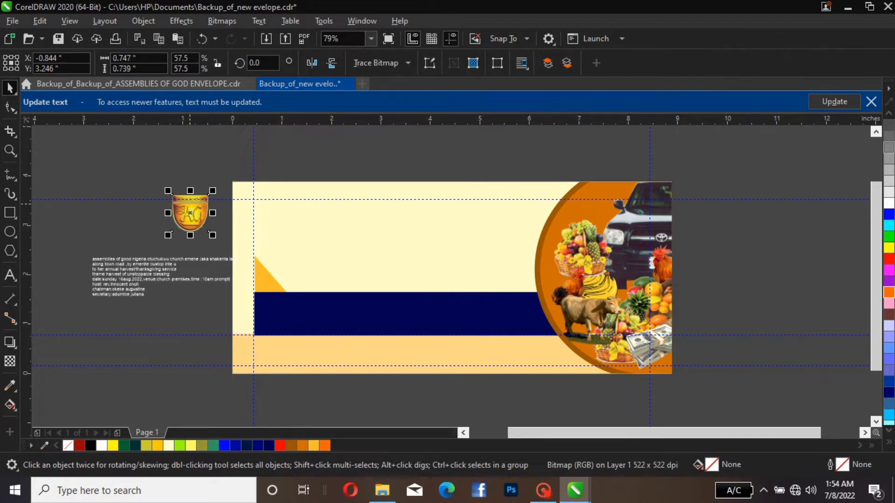
pyautogui.moveTo(190, 206); pyautogui.dragTo(271, 210)
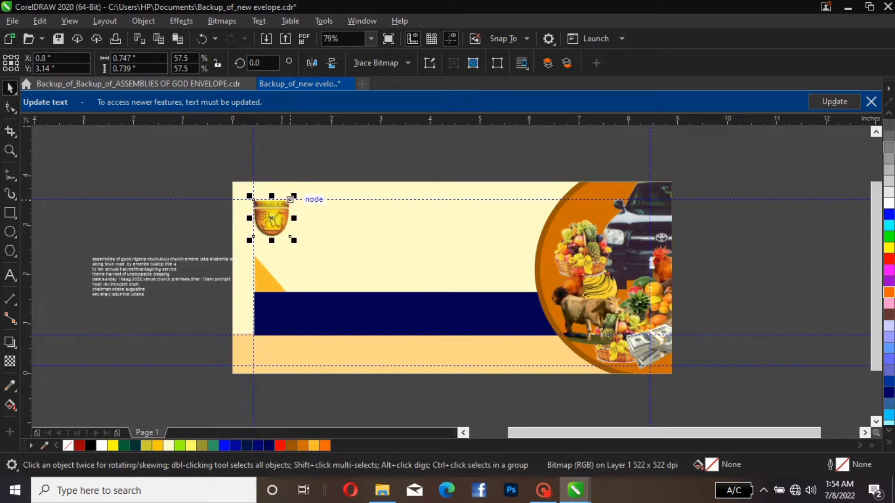
pyautogui.moveTo(289, 199); pyautogui.dragTo(264, 210)
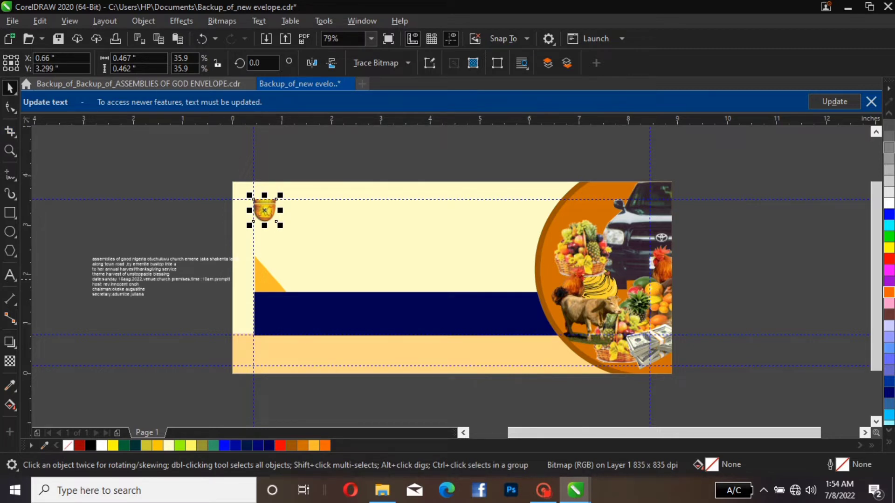
# Enlarge the event text block to about 13.6 pt and place it over the envelope's left edge, below the logo
pyautogui.click(144, 271)
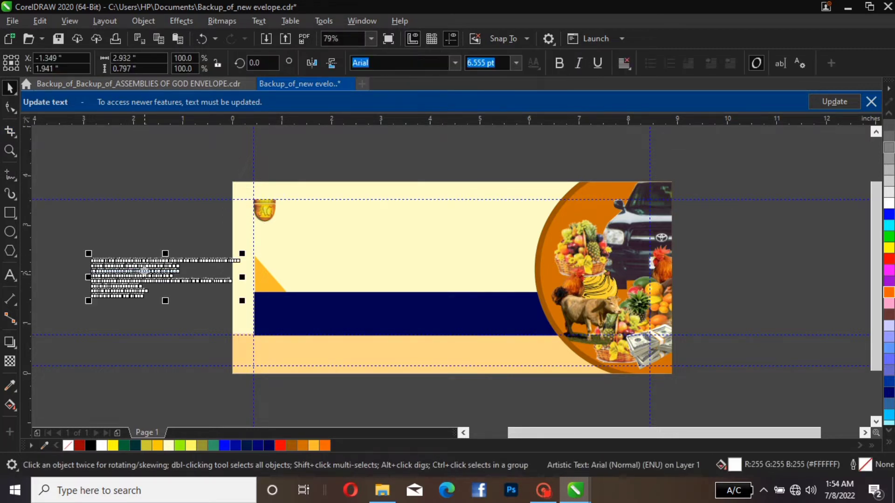
pyautogui.moveTo(144, 271); pyautogui.dragTo(116, 229)
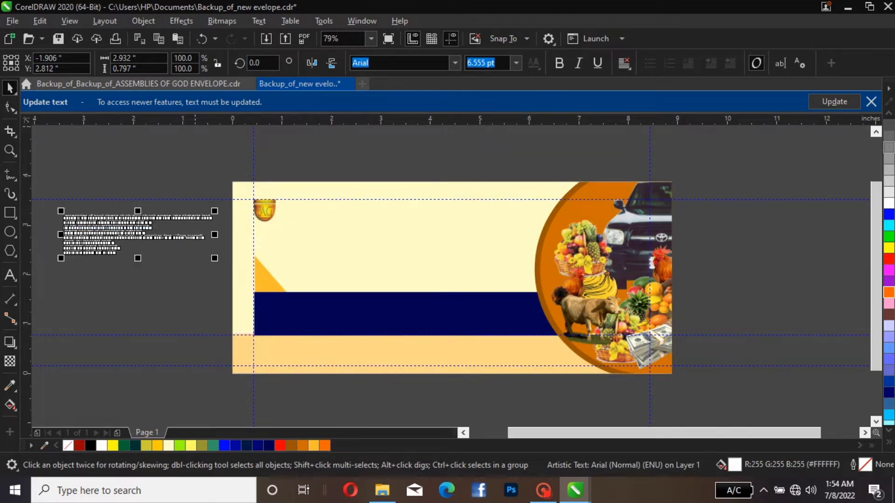
pyautogui.moveTo(215, 211); pyautogui.dragTo(260, 199)
pyautogui.moveTo(127, 214); pyautogui.dragTo(159, 273)
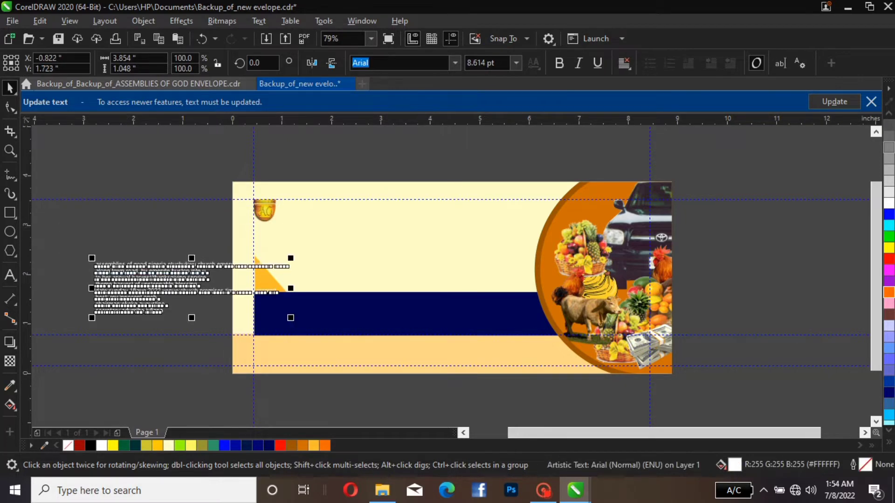
pyautogui.moveTo(290, 257); pyautogui.dragTo(401, 228)
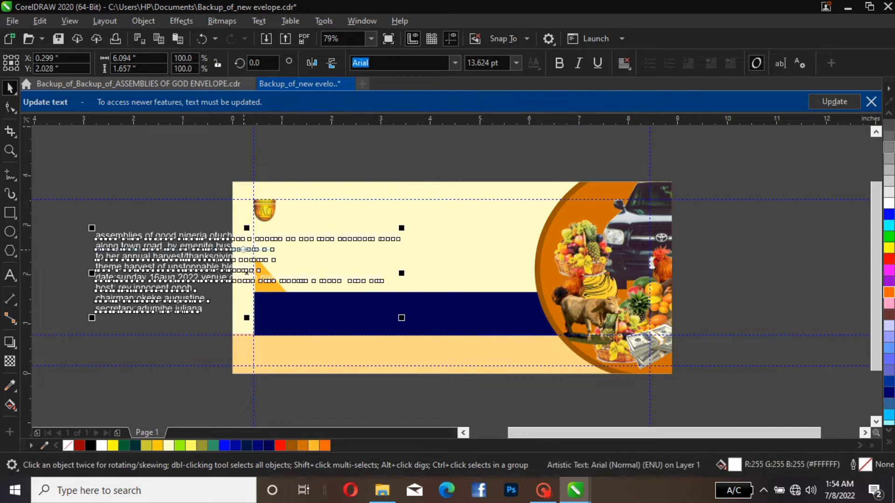
pyautogui.moveTo(243, 250); pyautogui.dragTo(203, 265)
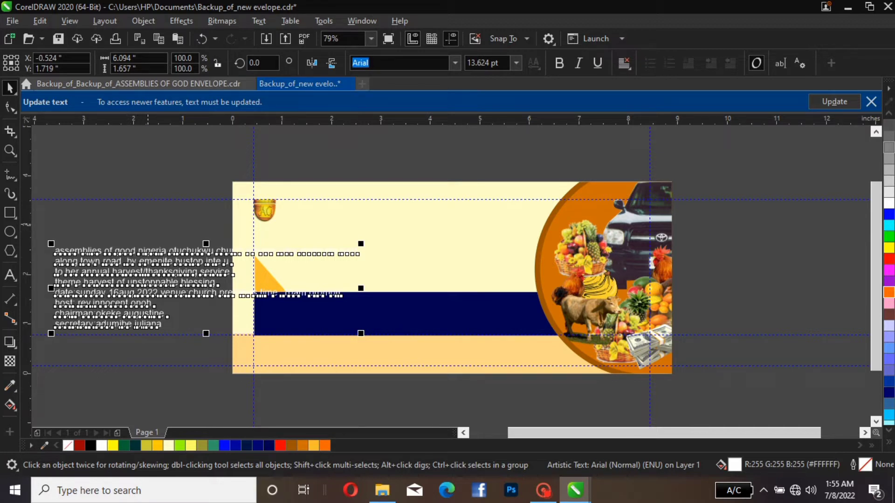
pyautogui.press('Escape')
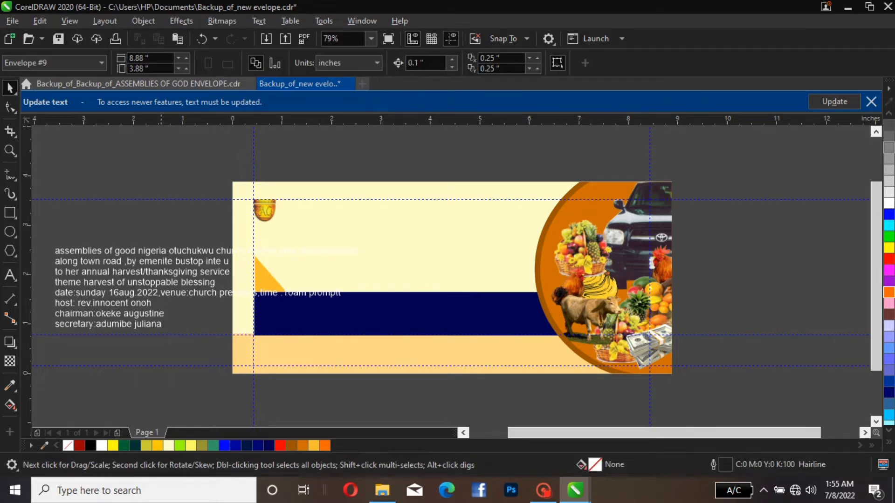
# Break the event text into separate lines, move the church name line beside the logo, and colour it black
pyautogui.click(181, 254)
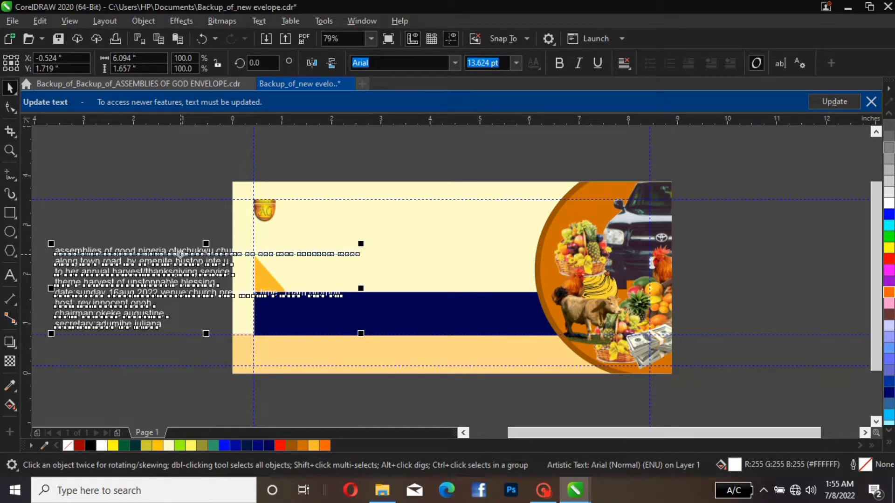
pyautogui.click(181, 254)
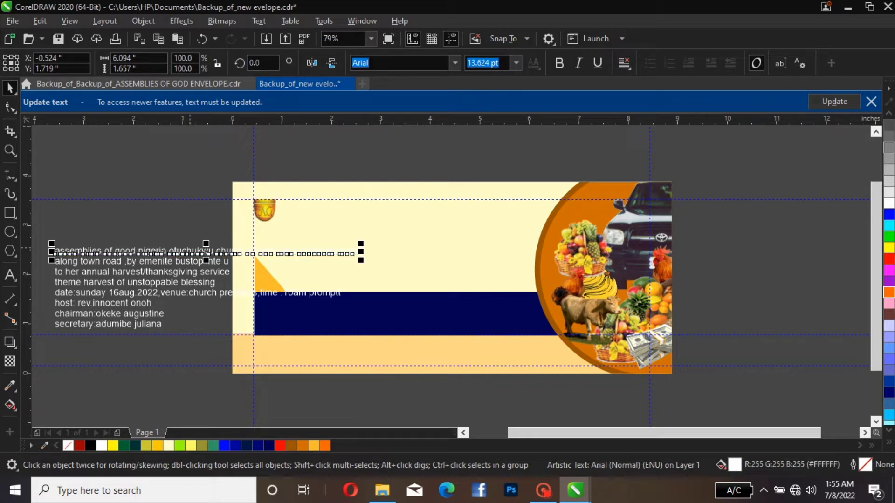
pyautogui.moveTo(190, 248); pyautogui.dragTo(357, 204)
pyautogui.moveTo(417, 203); pyautogui.dragTo(417, 202)
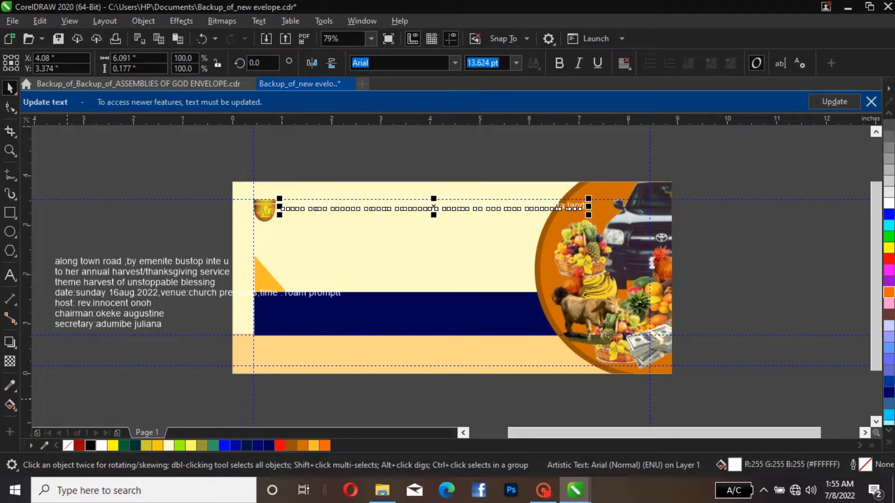
pyautogui.click(91, 445)
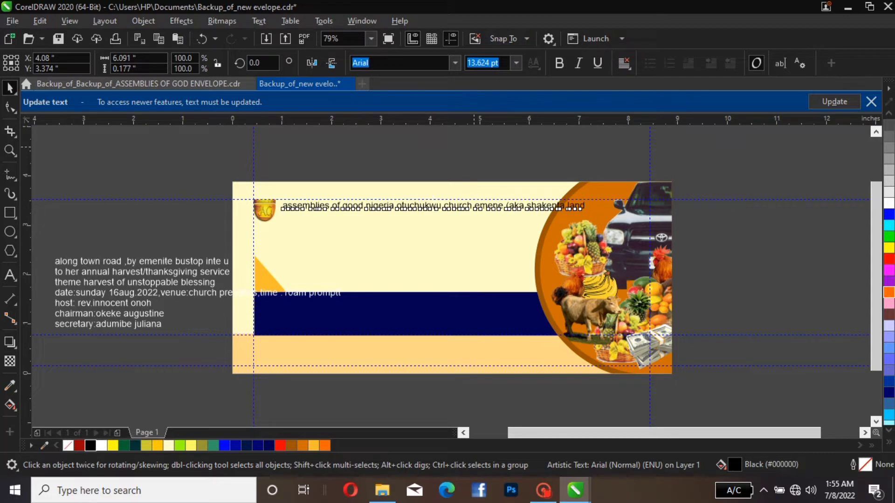
pyautogui.press('Escape')
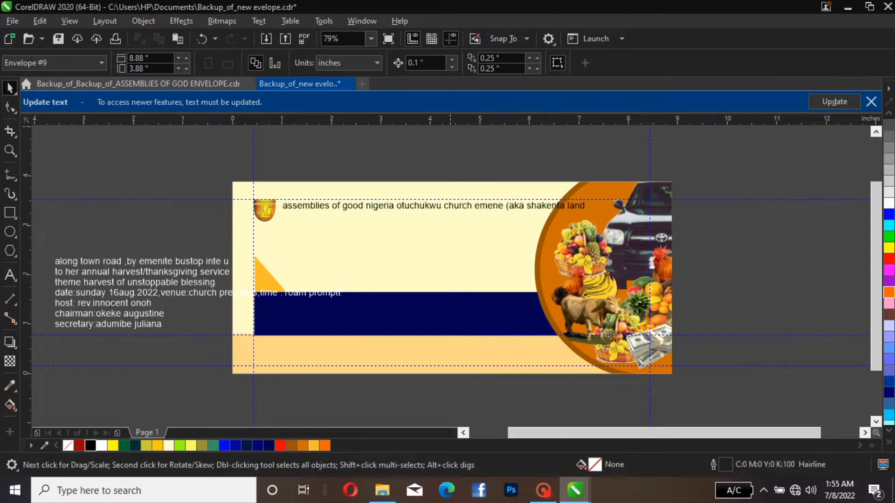
# Split the church name onto a second line before "otuchukwu" and break the two lines apart into separate text objects
pyautogui.click(448, 206)
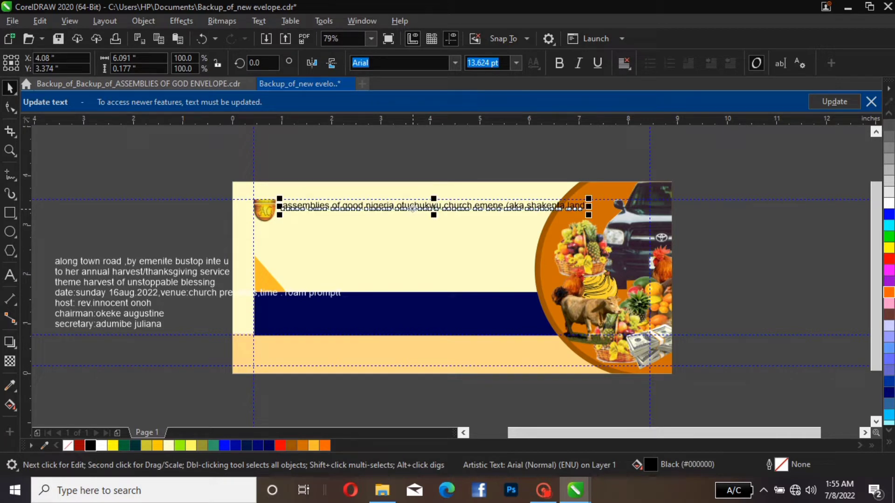
pyautogui.click(413, 209)
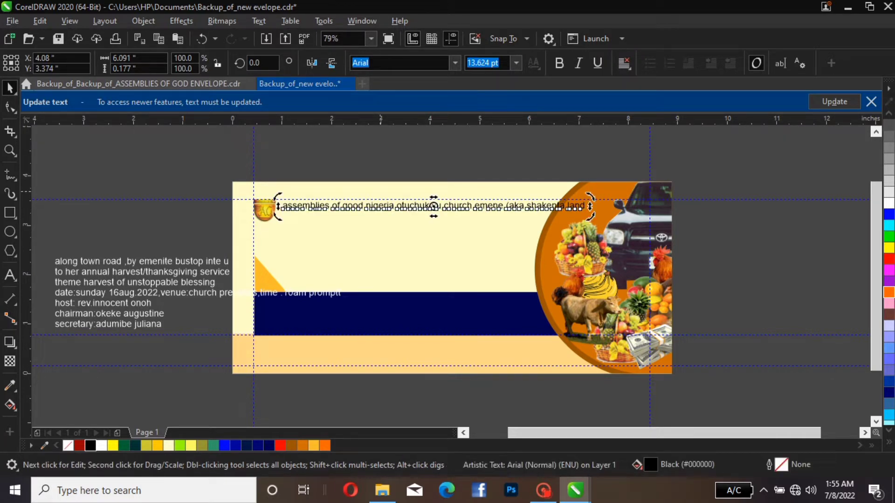
pyautogui.doubleClick(390, 209)
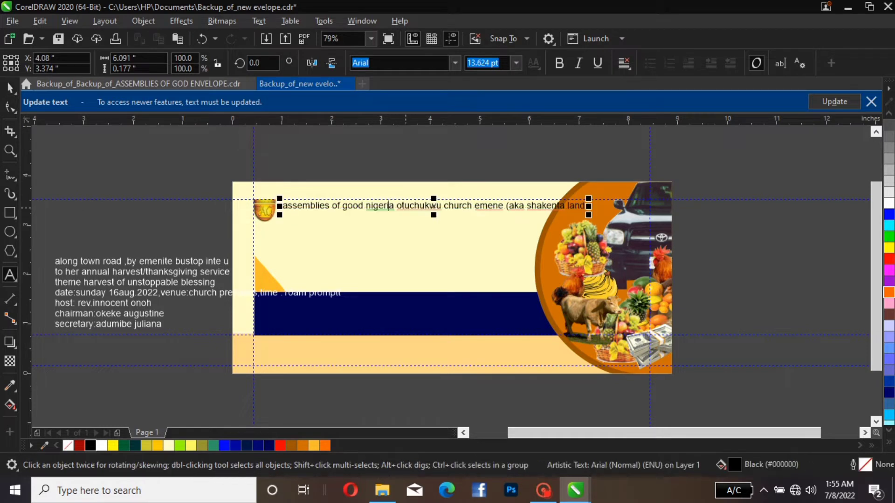
pyautogui.click(396, 204)
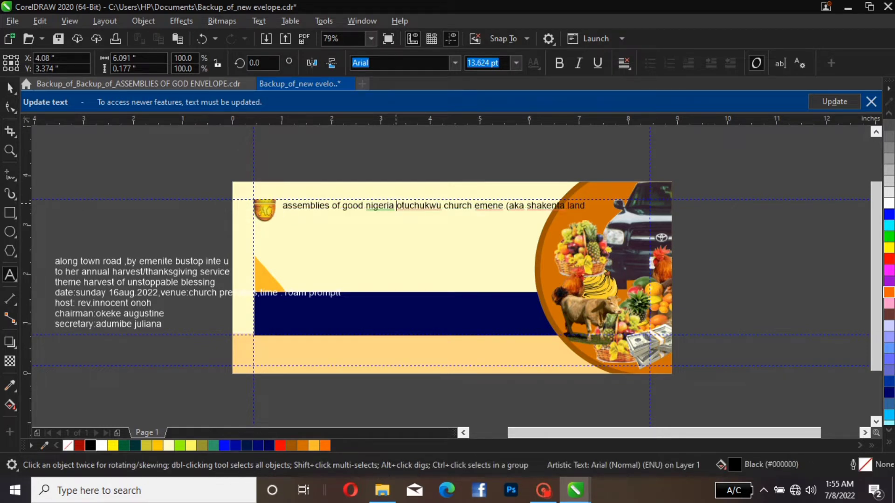
pyautogui.press('Return')
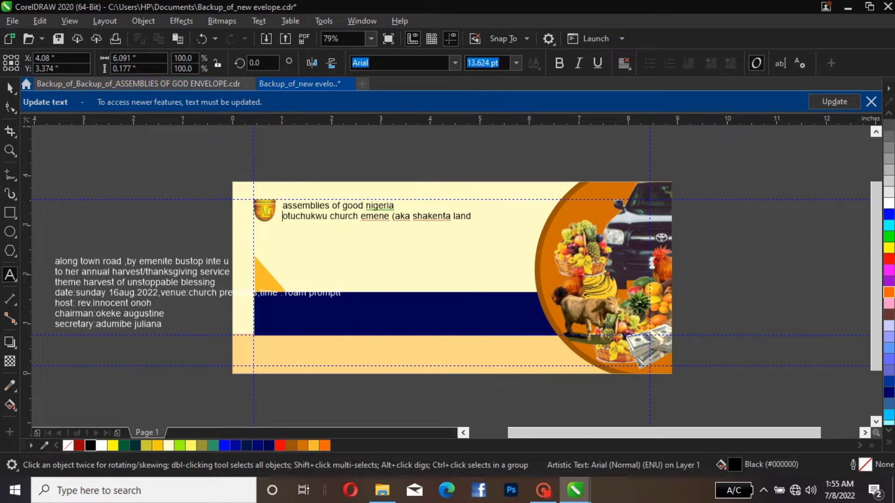
pyautogui.click(10, 87)
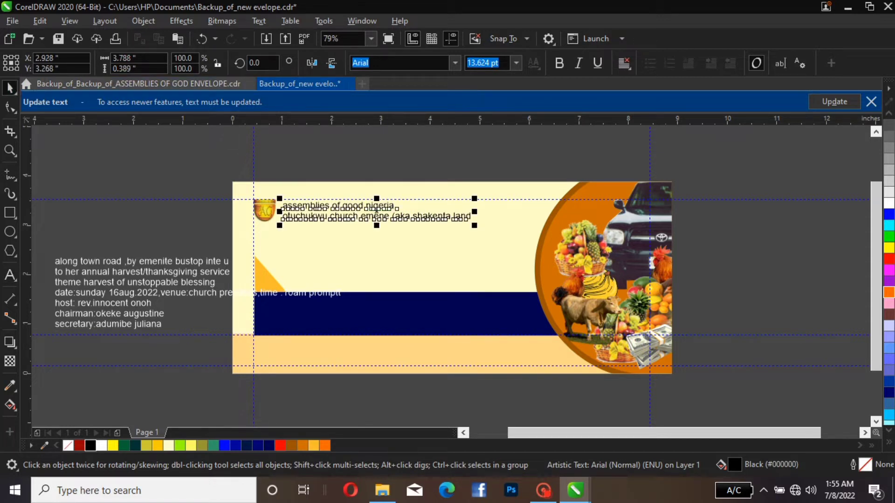
pyautogui.hotkey('ctrl', 'k')
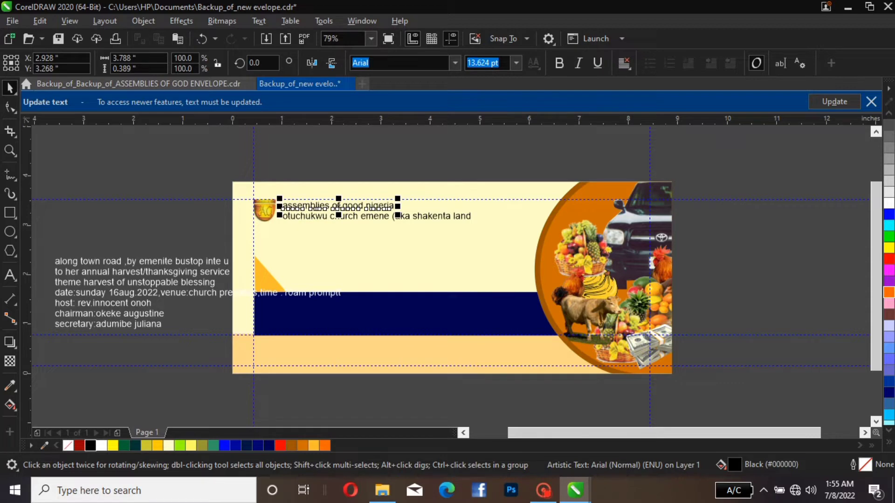
# Move the "otuchukwu church emene" line lower, split it before "(aka shakenta land", and break the two lines into separate text objects
pyautogui.click(437, 217)
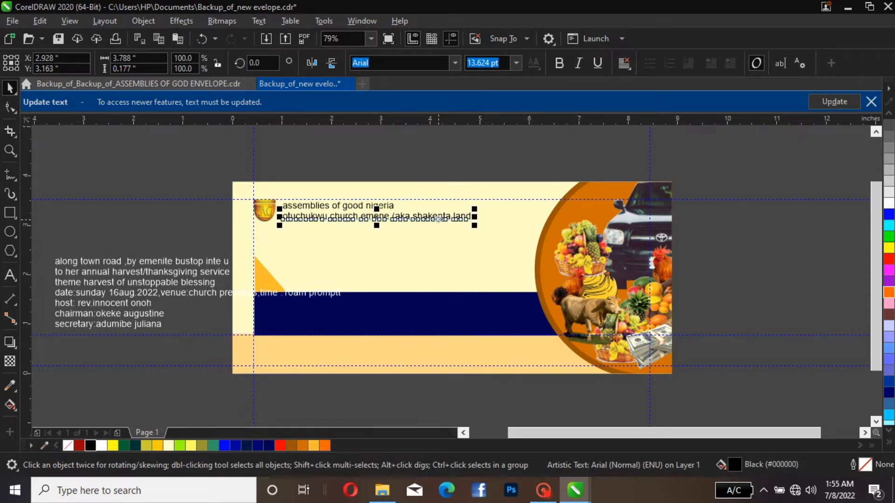
pyautogui.moveTo(437, 217); pyautogui.dragTo(425, 246)
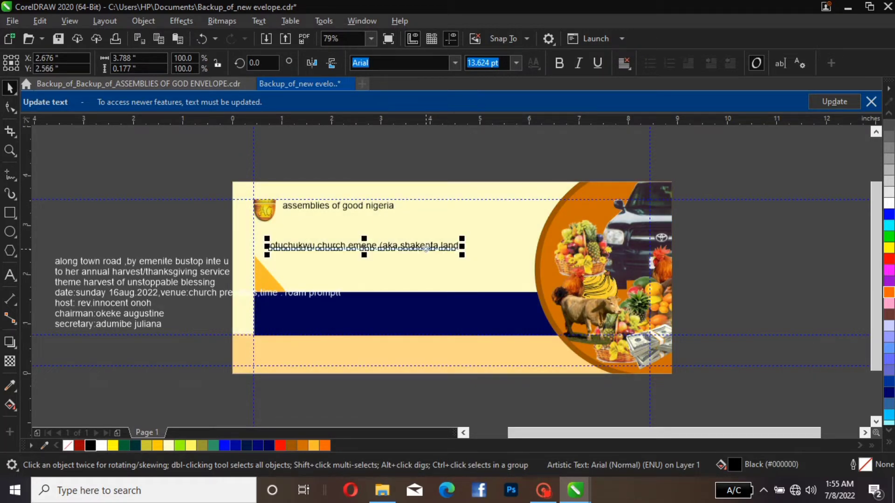
pyautogui.doubleClick(377, 245)
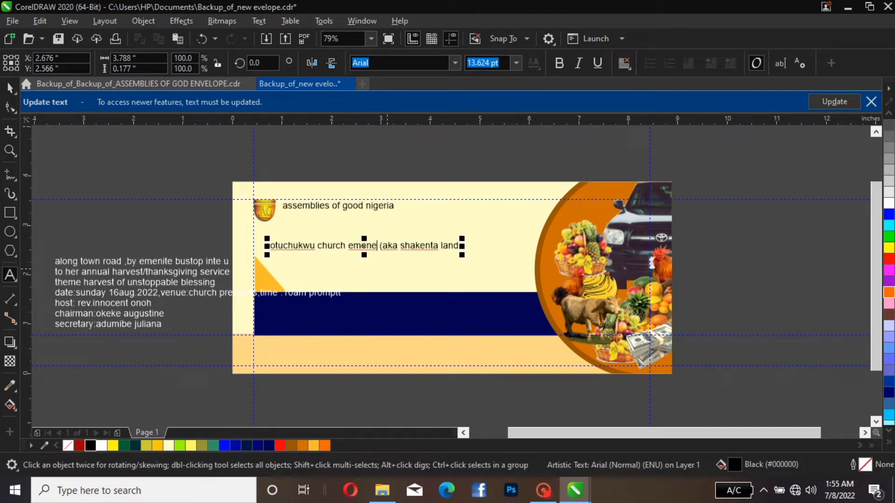
pyautogui.press('Return')
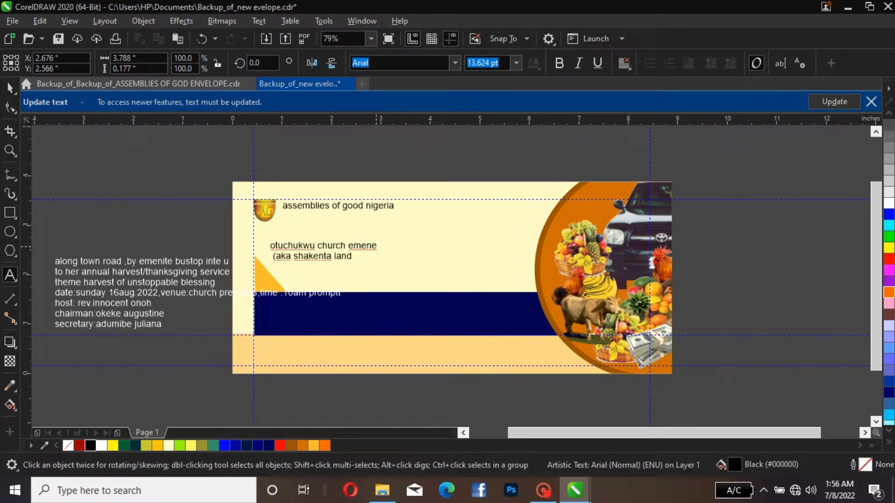
pyautogui.hotkey('ctrl', 'space')
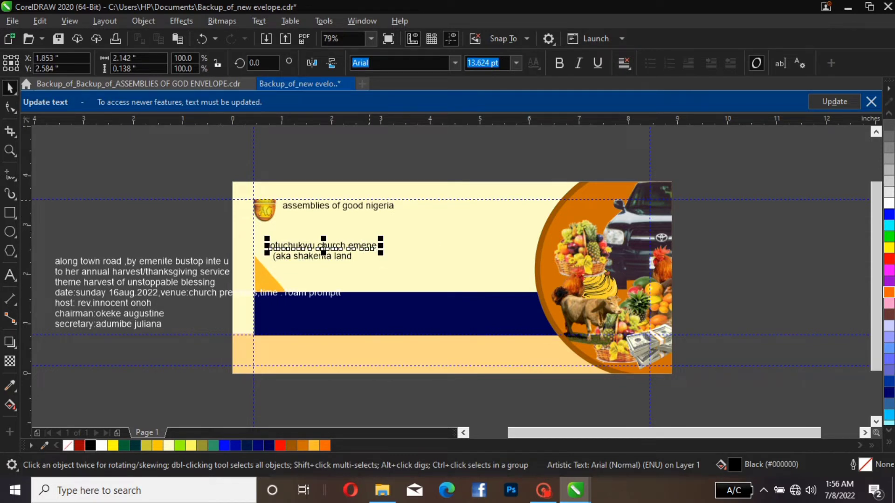
# Enlarge the "assemblies of good nigeria" line to about 22.5 pt, convert it to uppercase, and place it beside the logo
pyautogui.click(289, 206)
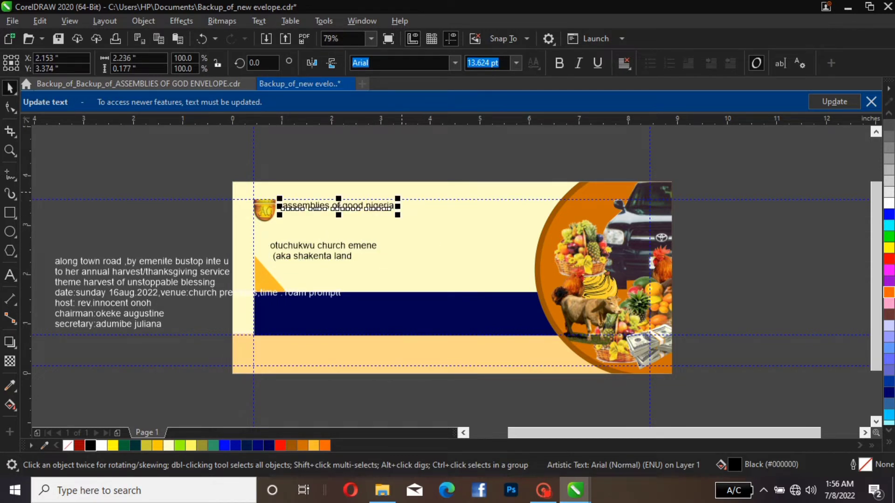
pyautogui.moveTo(398, 199); pyautogui.dragTo(470, 193)
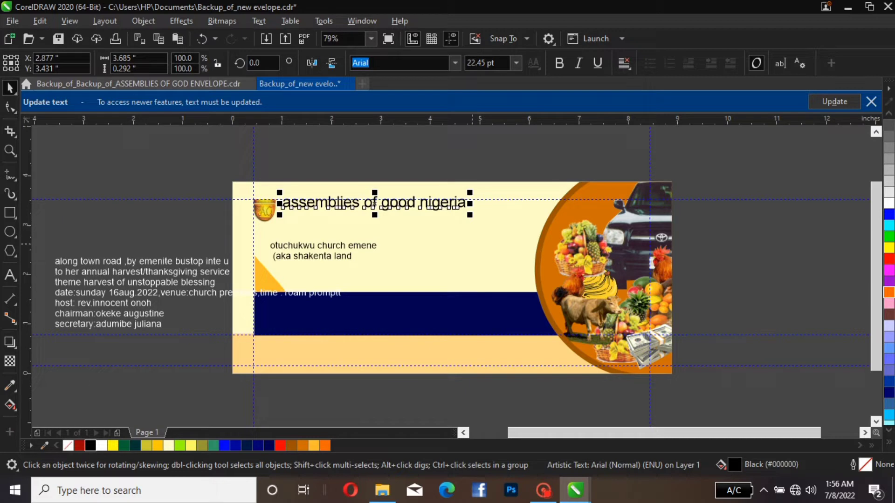
pyautogui.click(258, 21)
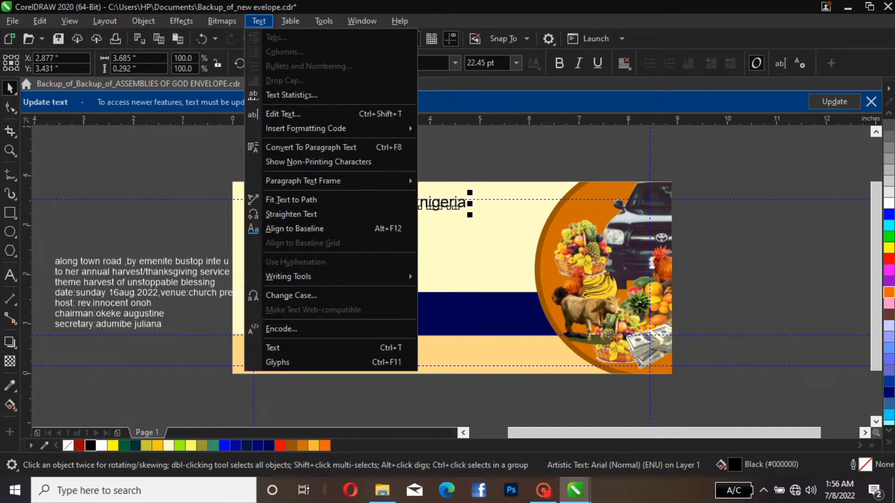
pyautogui.click(290, 295)
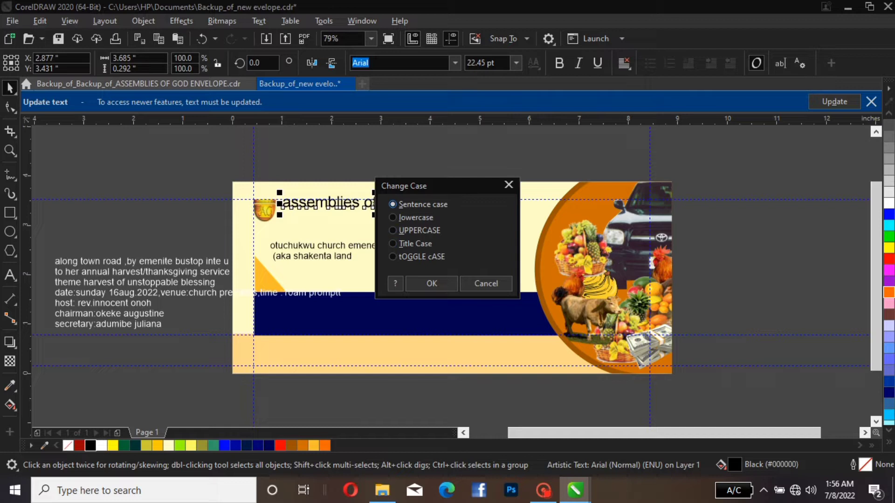
pyautogui.click(401, 231)
pyautogui.click(431, 283)
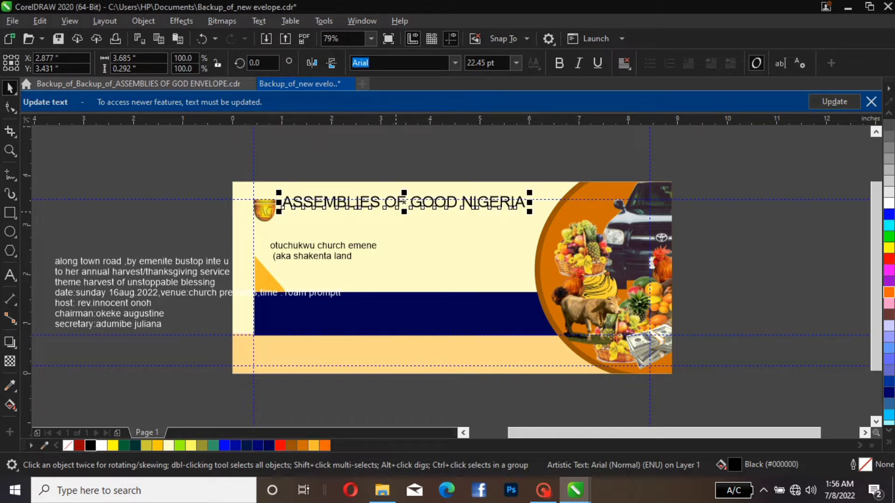
pyautogui.moveTo(405, 203); pyautogui.dragTo(413, 209)
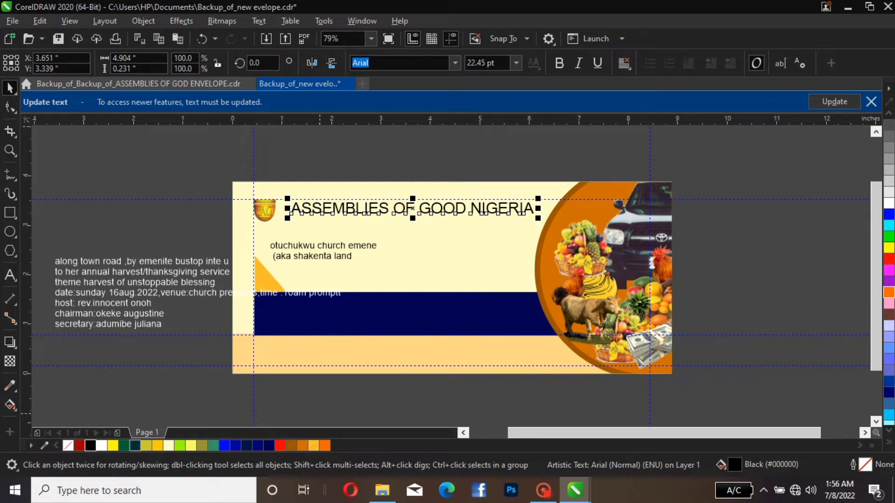
# Give the "ASSEMBLIES OF GOOD NIGERIA" title a dark green fill and white outline, and set its font to Arial Rounded MT Bold
pyautogui.click(135, 445)
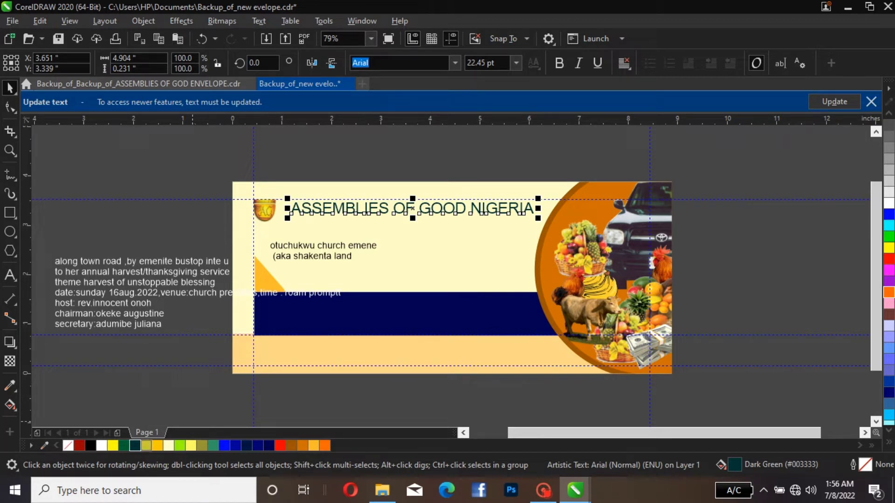
pyautogui.rightClick(101, 446)
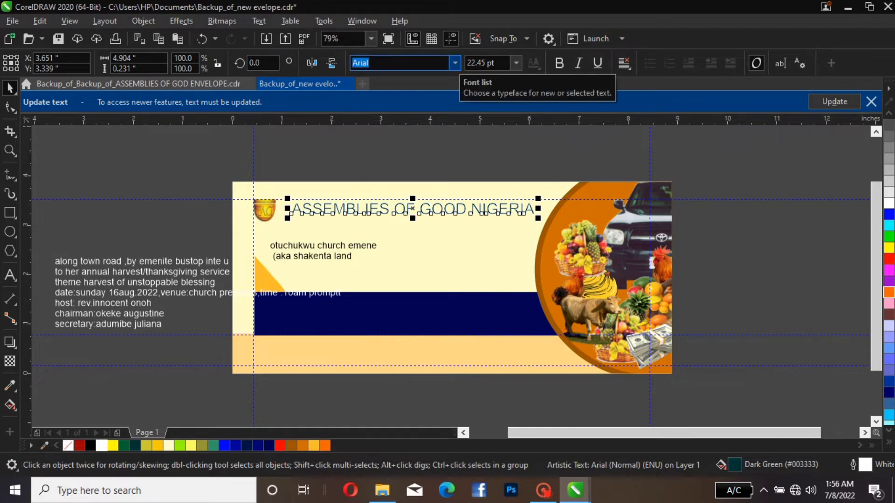
pyautogui.click(454, 62)
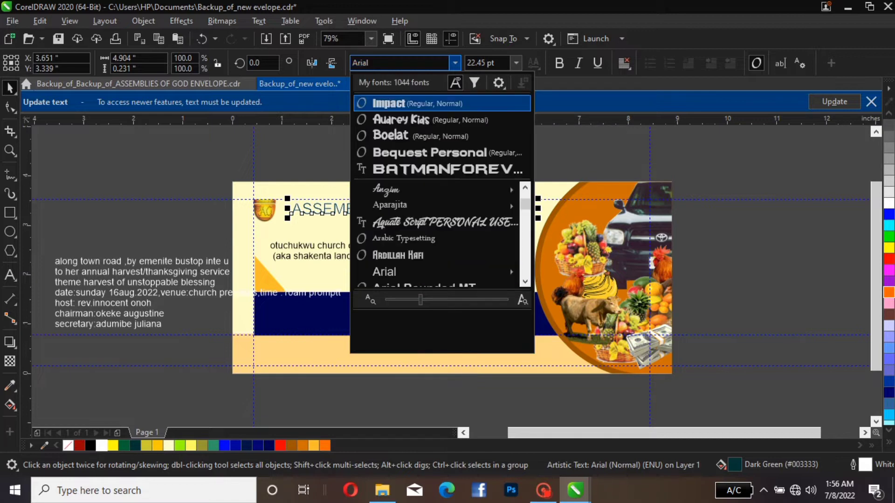
pyautogui.moveTo(420, 206)
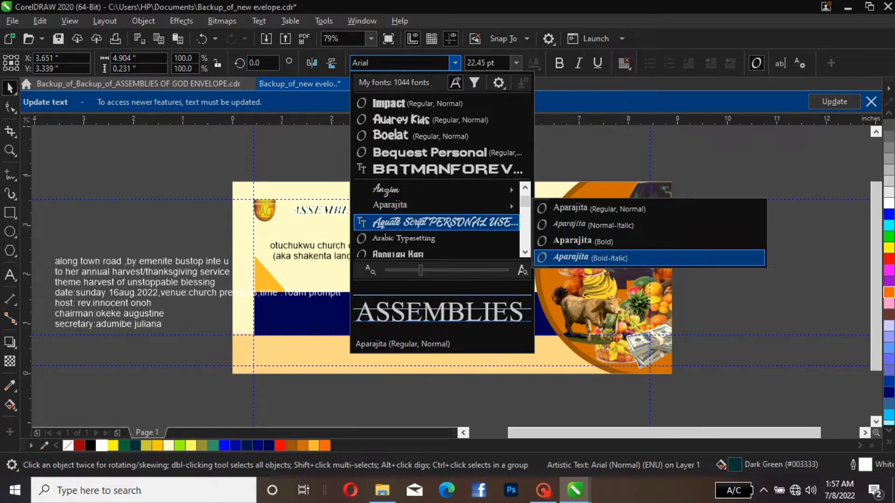
pyautogui.scroll(-1, 438, 238)
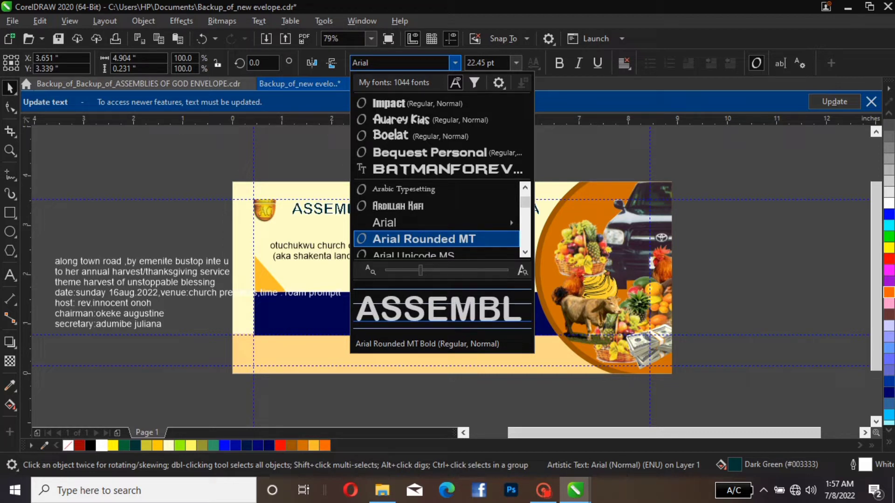
pyautogui.click(438, 239)
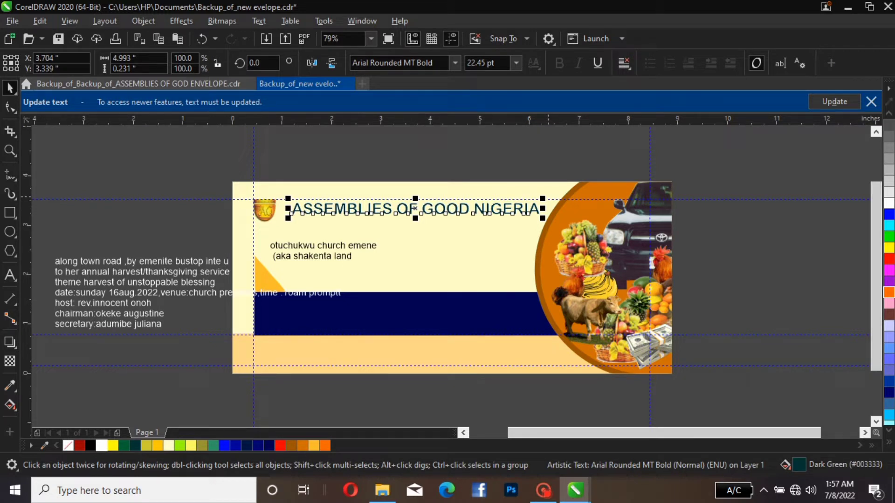
# Enlarge the title to about 25.5 pt and nudge it into position between the logo and the orange ellipse
pyautogui.moveTo(545, 198); pyautogui.dragTo(554, 187)
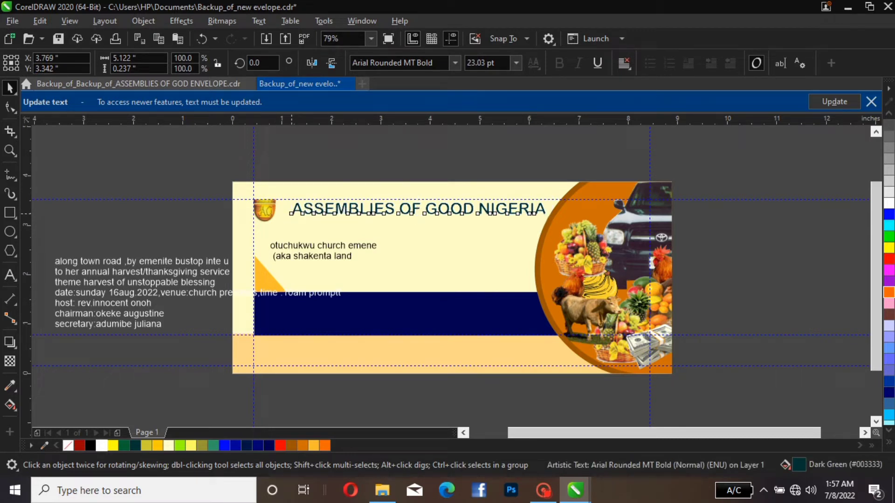
pyautogui.moveTo(289, 215); pyautogui.dragTo(264, 221)
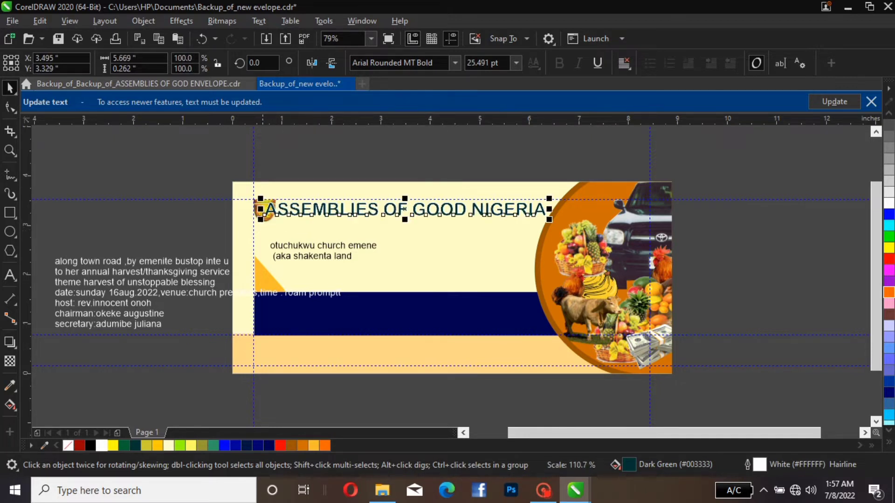
pyautogui.press('Right')
pyautogui.press('Right')
pyautogui.press('Right')
pyautogui.press('Right')
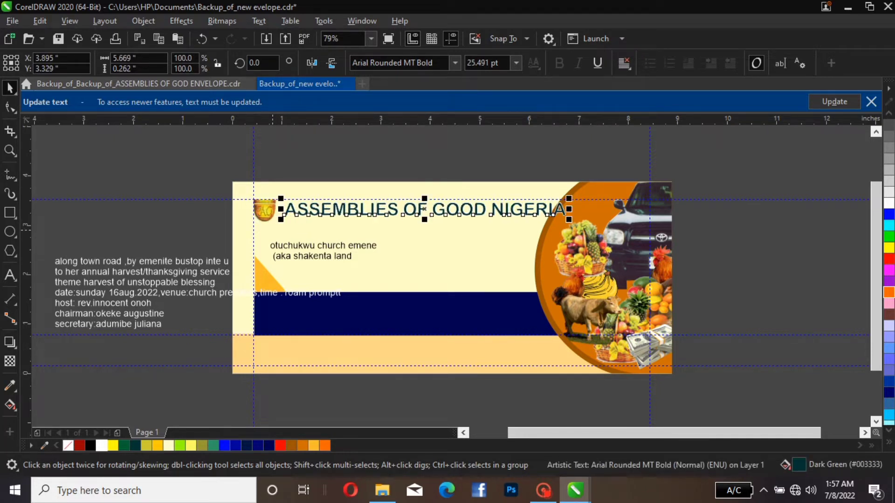
pyautogui.press('Left')
pyautogui.press('Left')
pyautogui.press('Left')
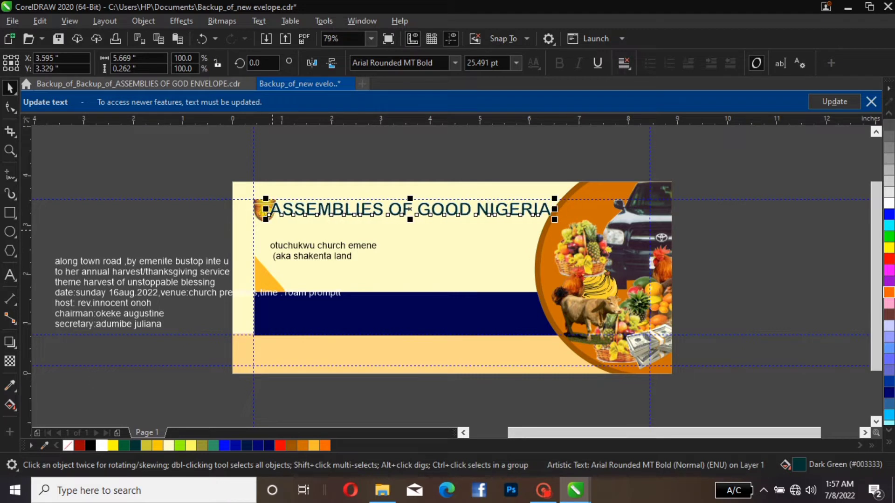
pyautogui.press('Right')
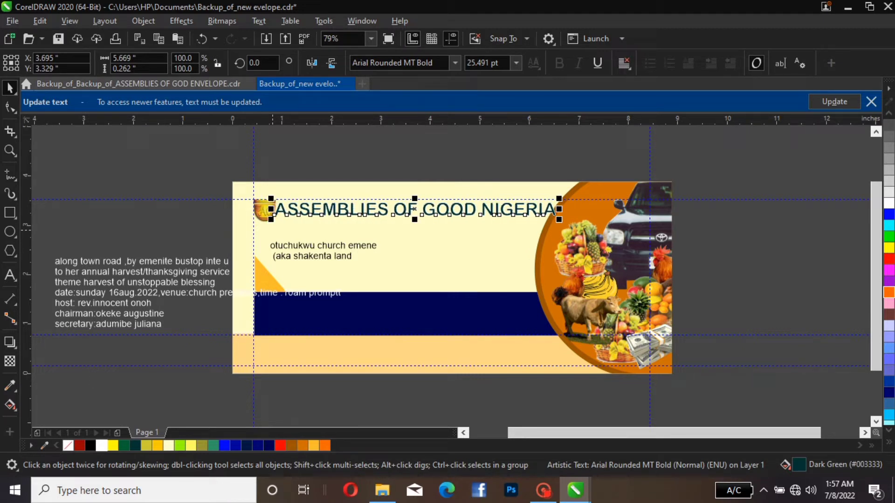
pyautogui.press('Up')
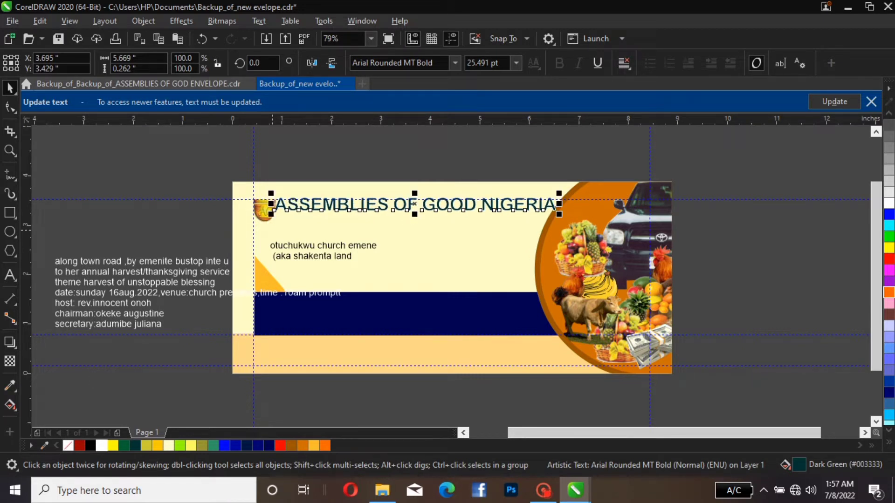
# Set the title's font size to 25 pt and nudge it slightly right so it clears the logo
pyautogui.moveTo(559, 214); pyautogui.dragTo(559, 211)
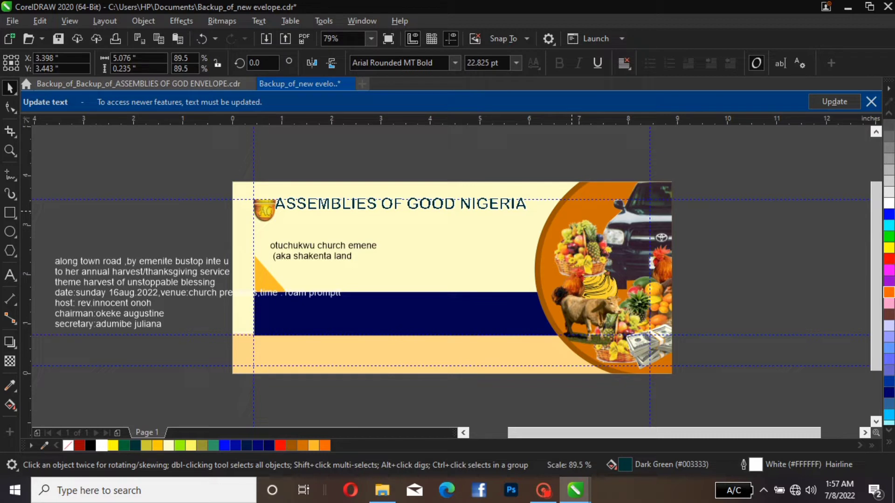
pyautogui.moveTo(572, 211)
pyautogui.mouseDown()
pyautogui.moveTo(580, 213)
pyautogui.moveTo(561, 212)
pyautogui.mouseUp()
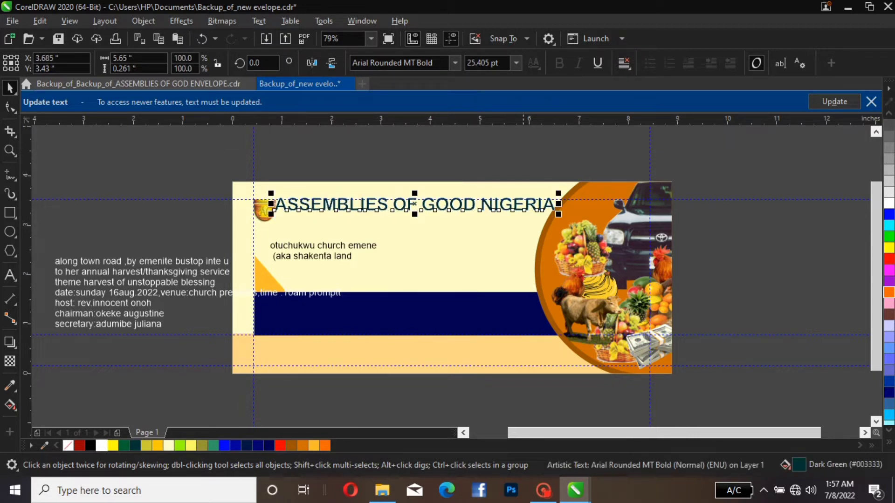
pyautogui.click(497, 63)
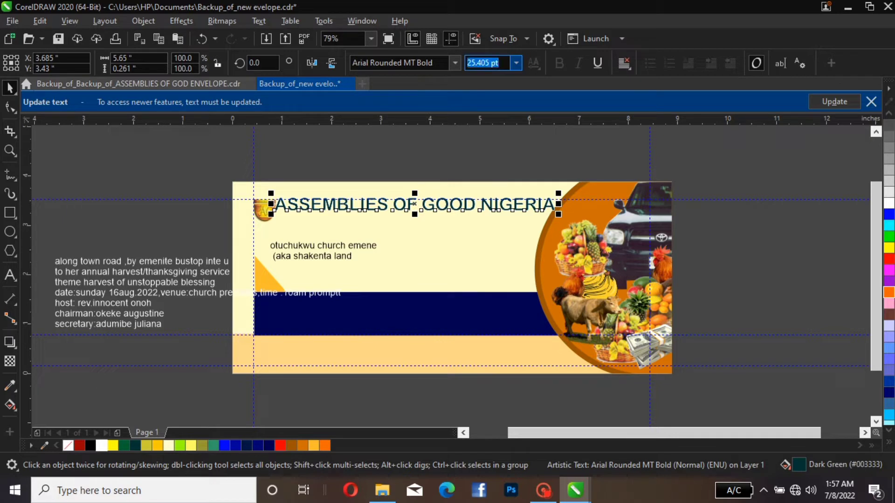
pyautogui.write('25')
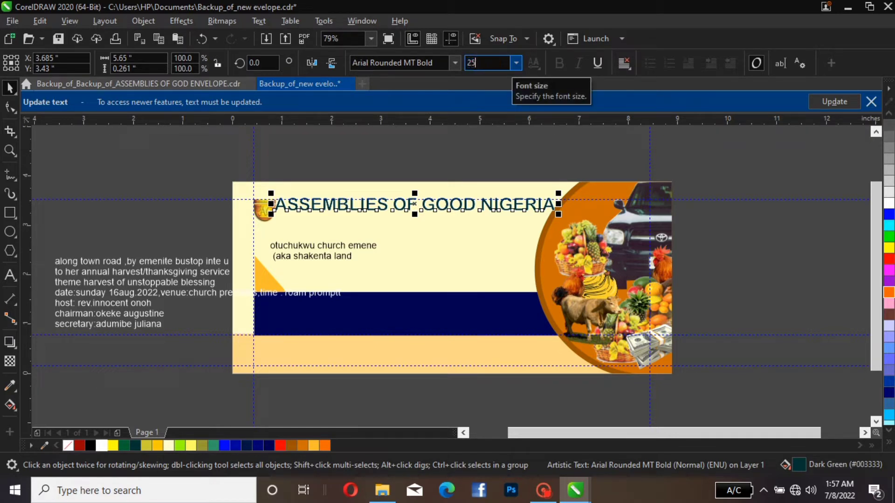
pyautogui.press('Return')
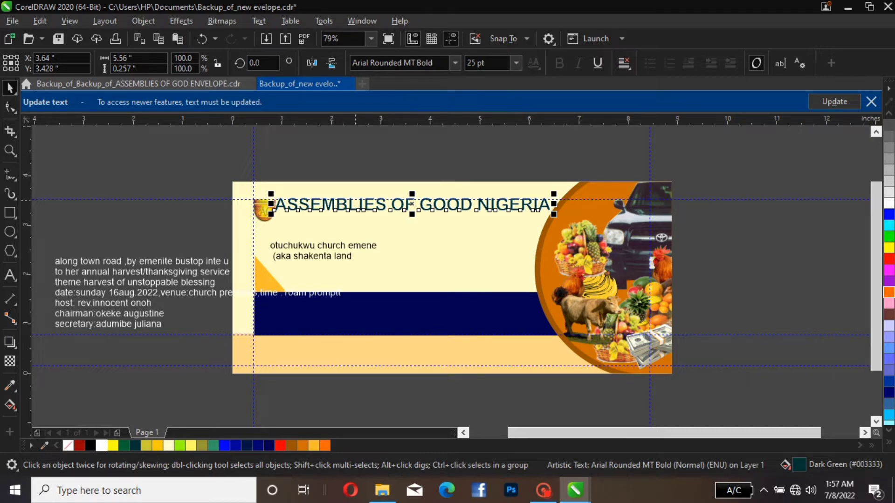
pyautogui.press('Down')
pyautogui.press('Right')
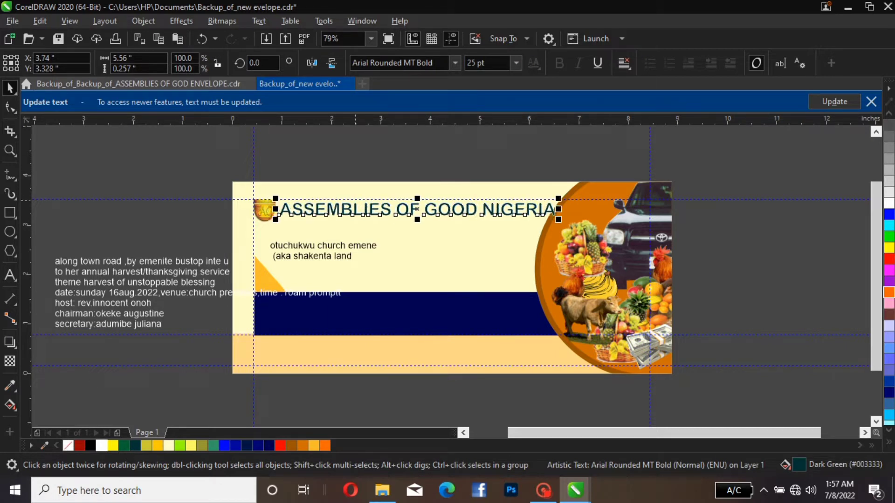
pyautogui.press('Up')
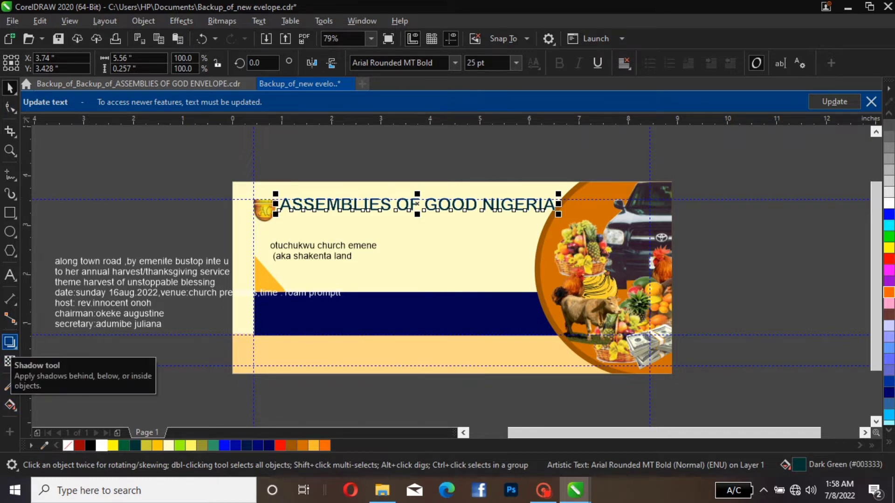
# Add a black Multiply drop shadow with opacity 50 and feathering 15 to the title, aligned horizontally directly behind the letters
pyautogui.click(10, 342)
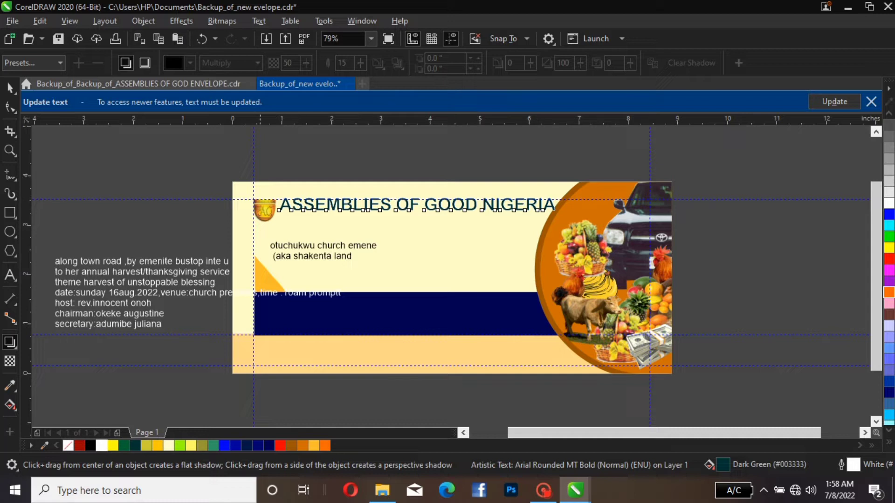
pyautogui.moveTo(279, 205); pyautogui.dragTo(567, 208)
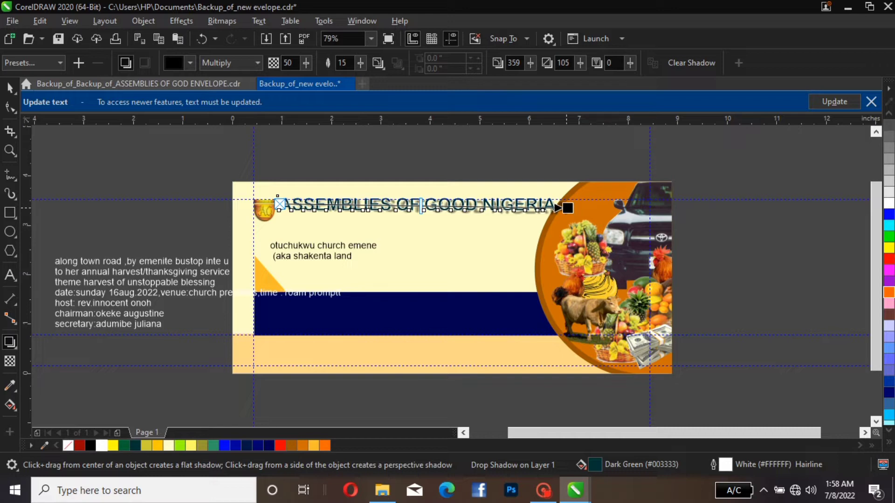
pyautogui.scroll(3, 567, 205)
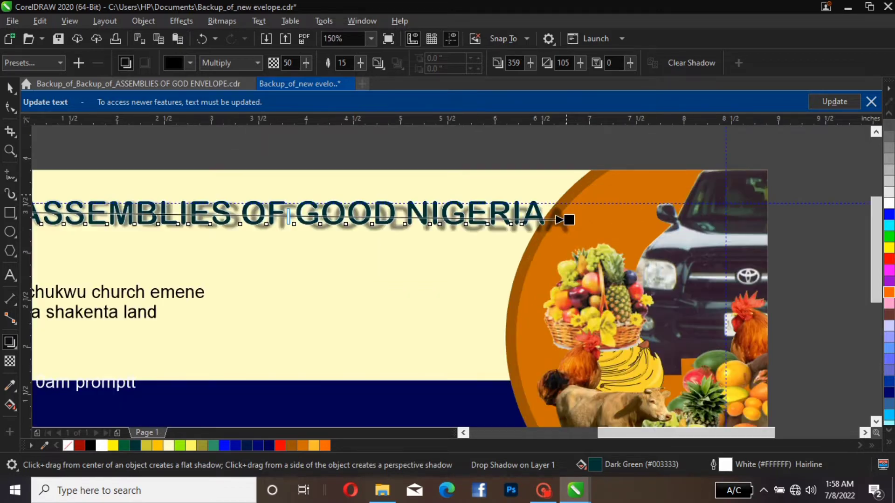
pyautogui.moveTo(559, 219); pyautogui.dragTo(537, 214)
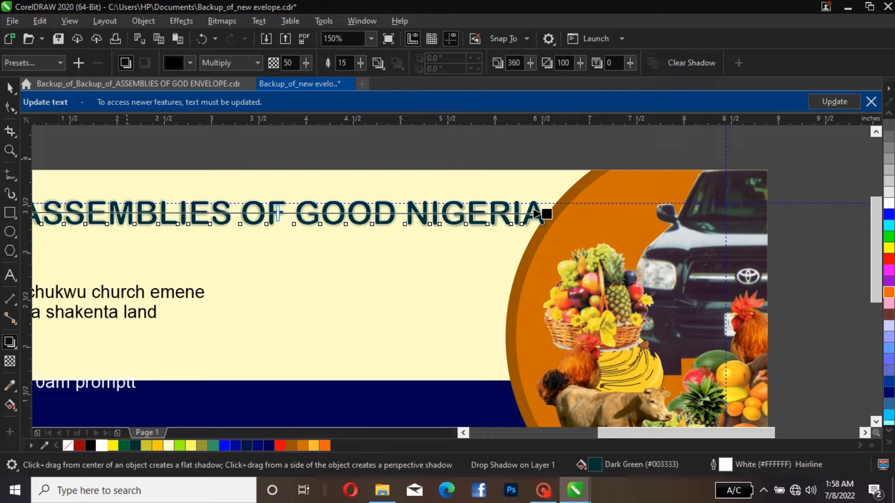
pyautogui.press('F3')
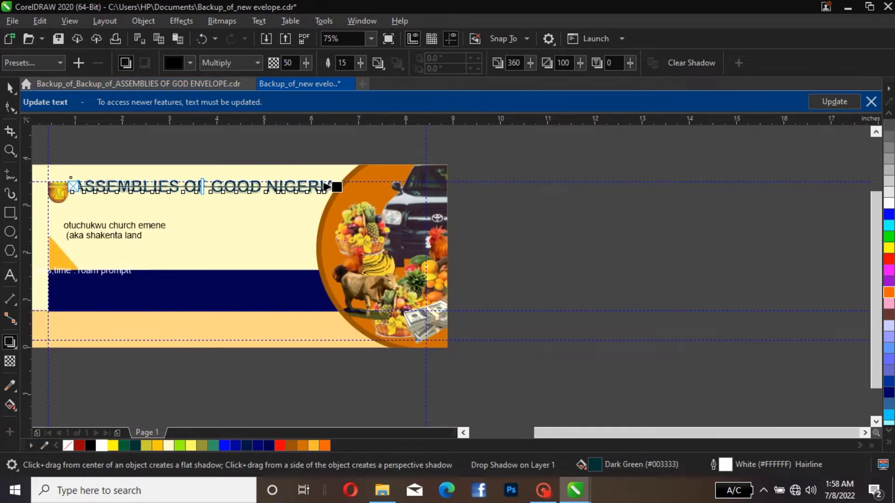
# Move the "otuchukwu church emene" line so it sits just below the title, roughly centred under it
pyautogui.click(9, 87)
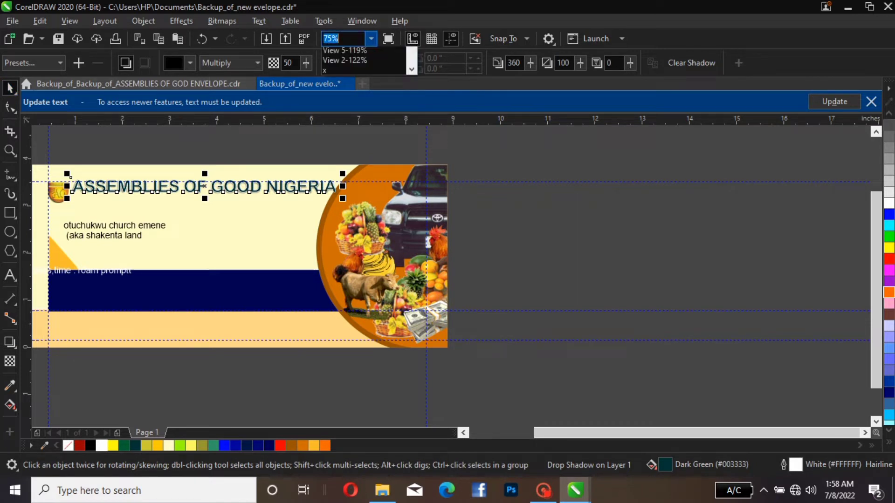
pyautogui.click(371, 39)
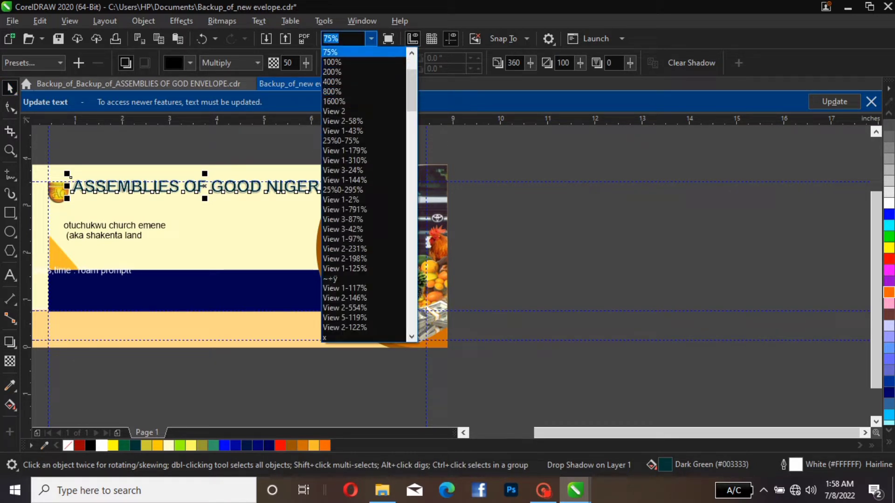
pyautogui.scroll(3, 363, 81)
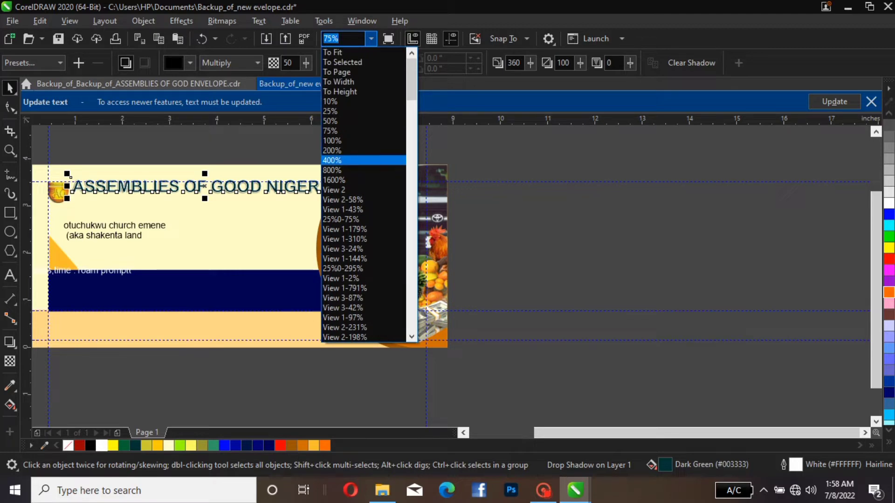
pyautogui.click(336, 72)
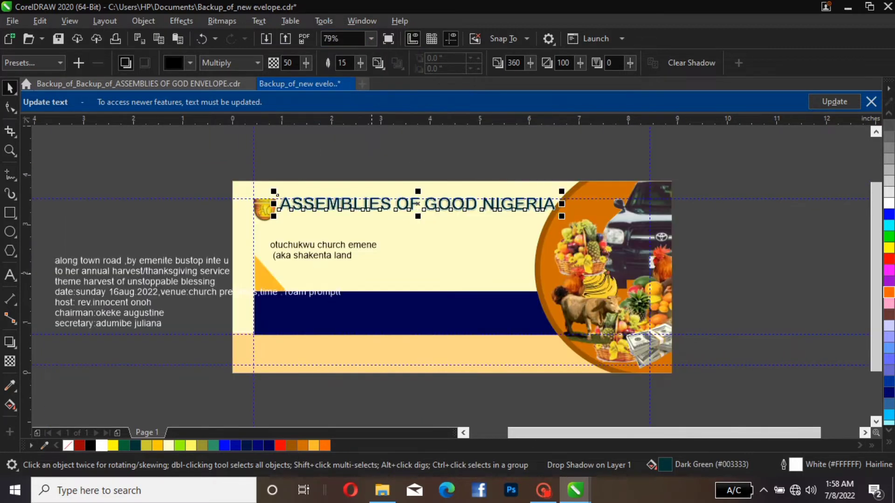
pyautogui.press('Escape')
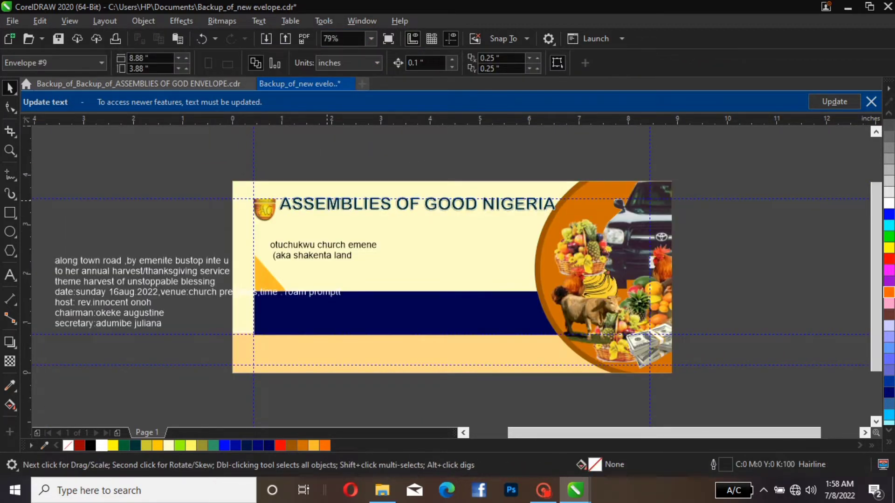
pyautogui.click(278, 209)
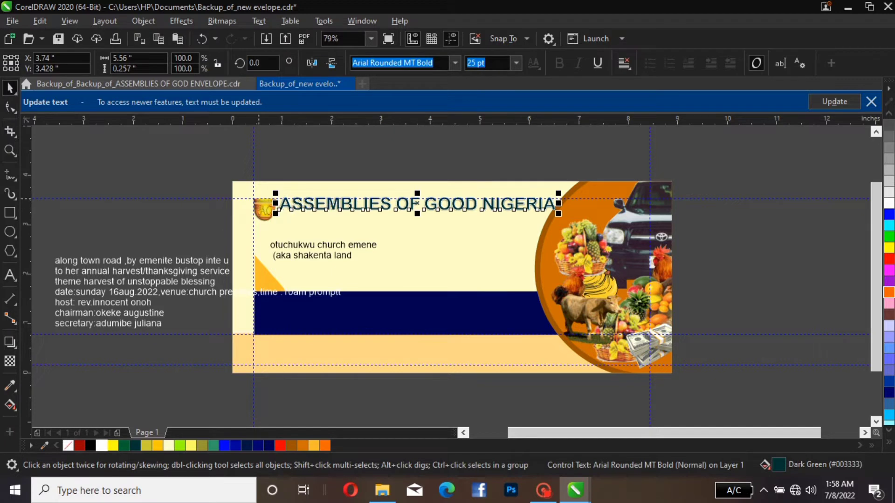
pyautogui.click(261, 210)
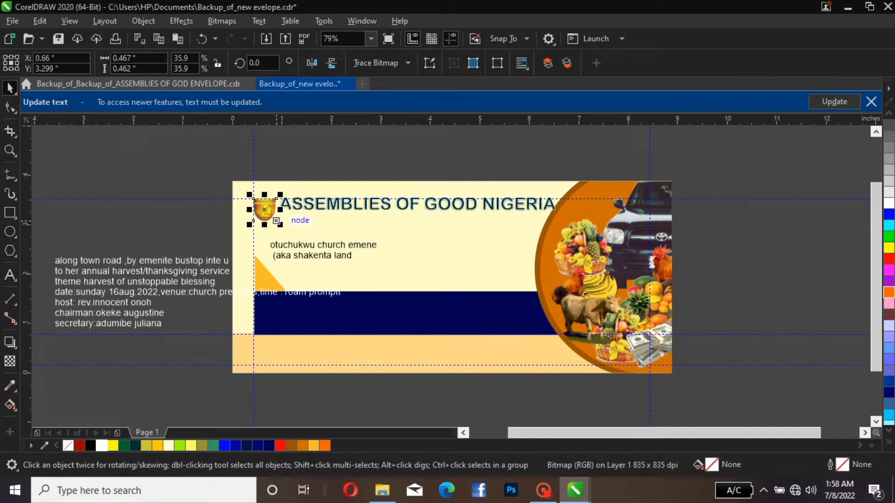
pyautogui.click(331, 247)
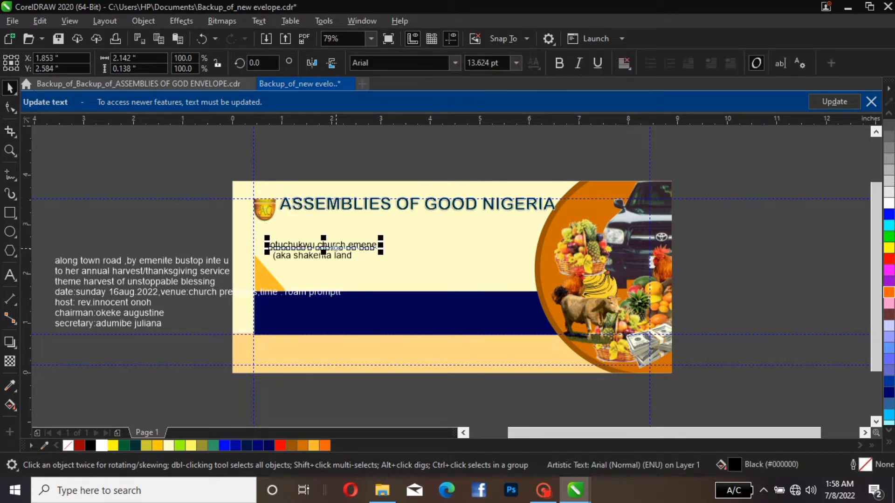
pyautogui.moveTo(331, 247); pyautogui.dragTo(416, 222)
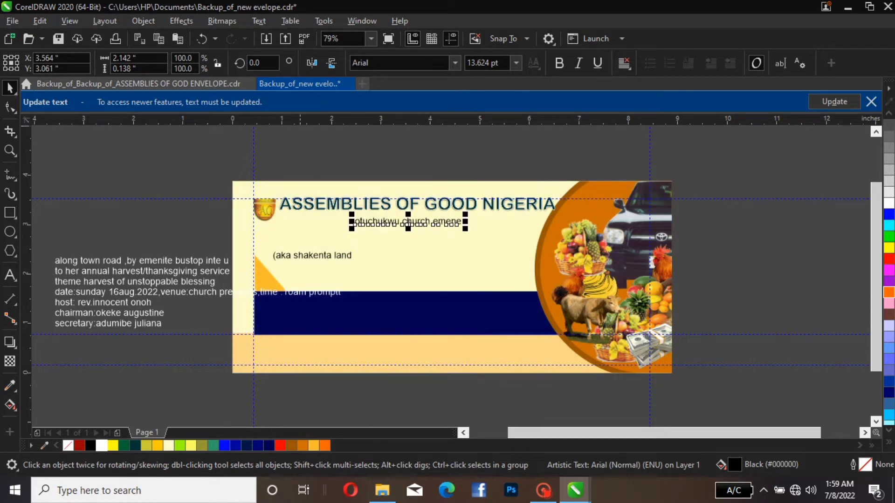
# Change the "otuchukwu church emene" line to Title Case and fill it with red (#FF0000)
pyautogui.click(259, 21)
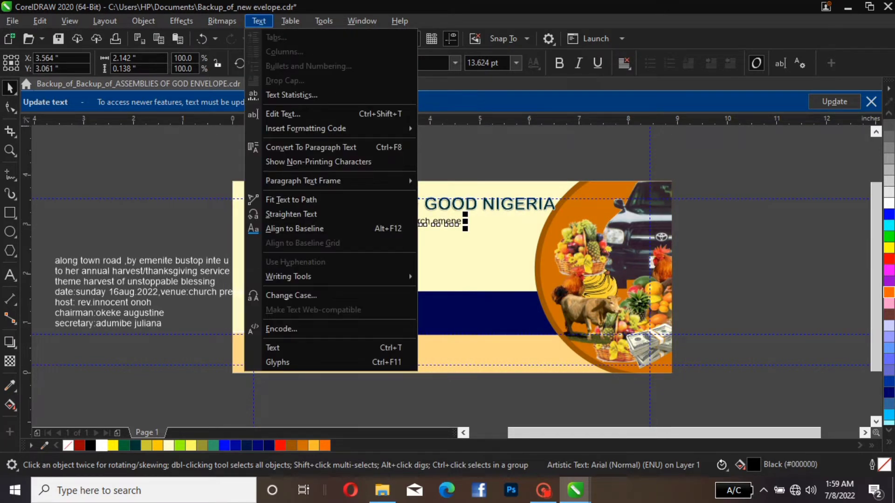
pyautogui.click(291, 296)
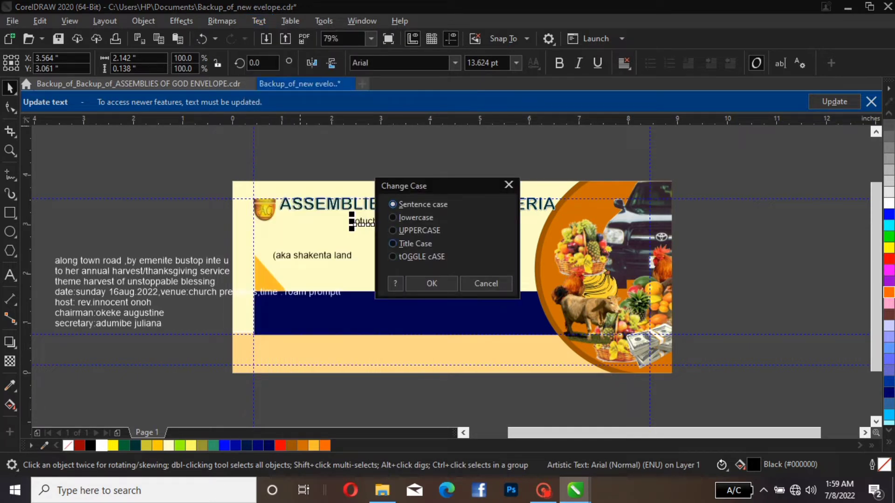
pyautogui.click(392, 244)
pyautogui.click(431, 284)
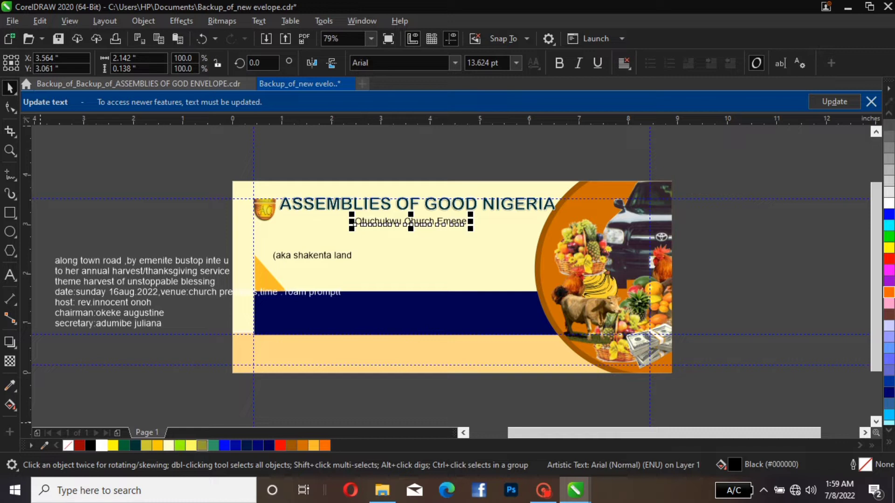
pyautogui.click(302, 445)
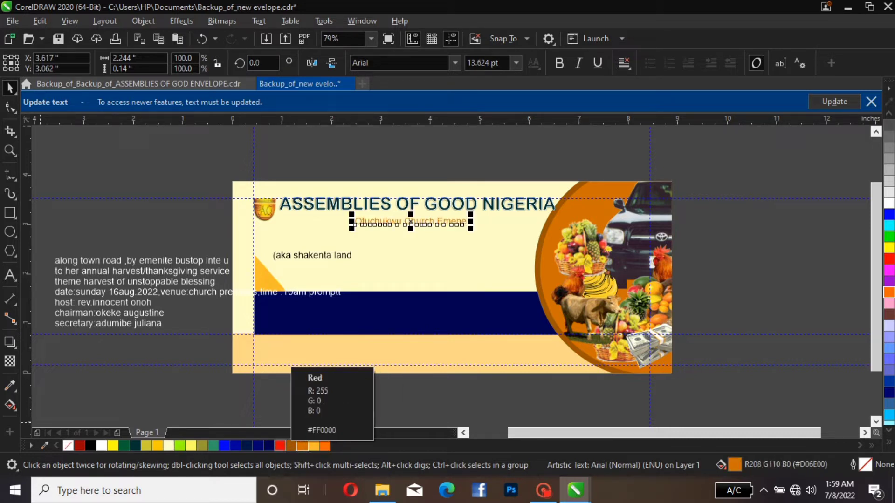
pyautogui.click(280, 445)
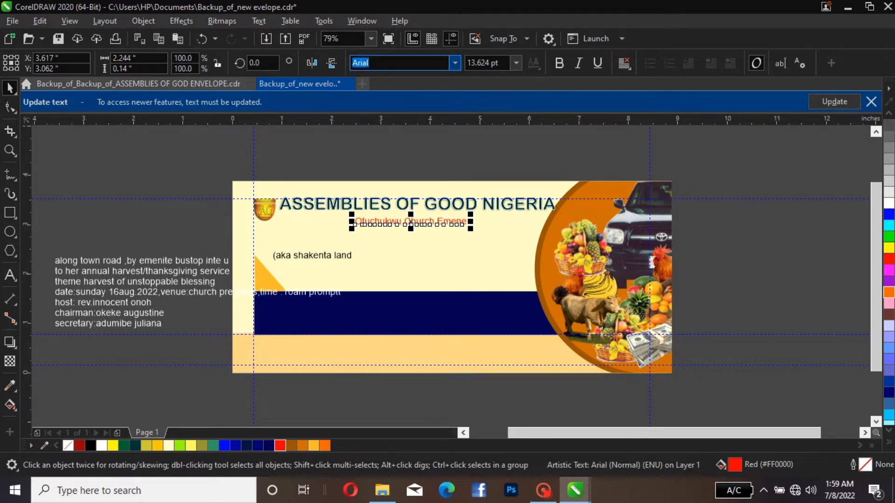
# Set the church name line's font to Arial Bold-Italic and nudge it 0.1 inch up, closer to the title
pyautogui.click(373, 63)
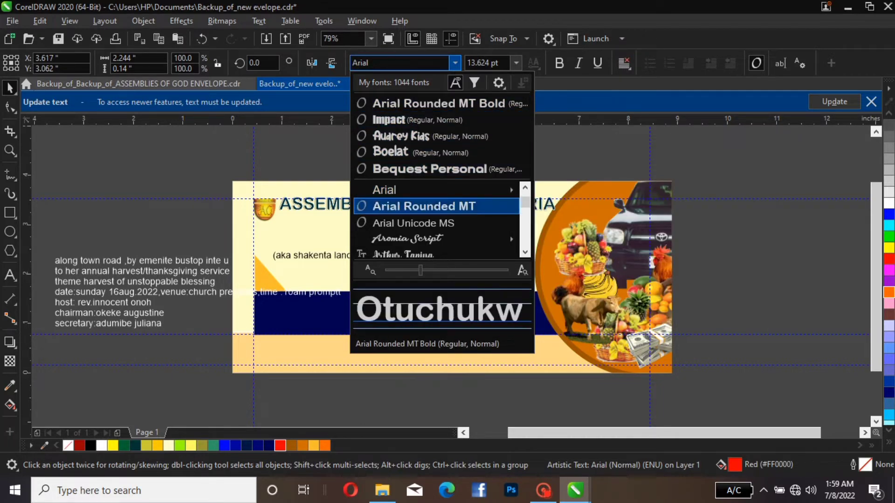
pyautogui.moveTo(419, 190)
pyautogui.click(550, 223)
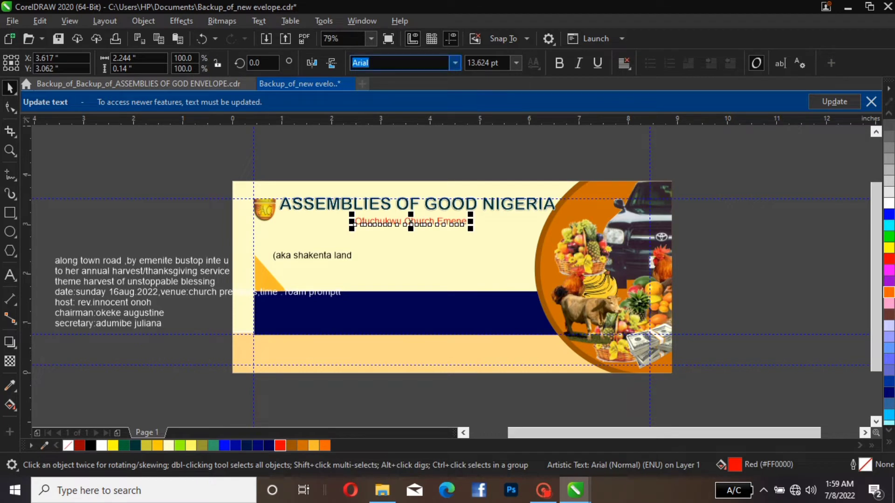
pyautogui.click(454, 63)
pyautogui.moveTo(466, 190)
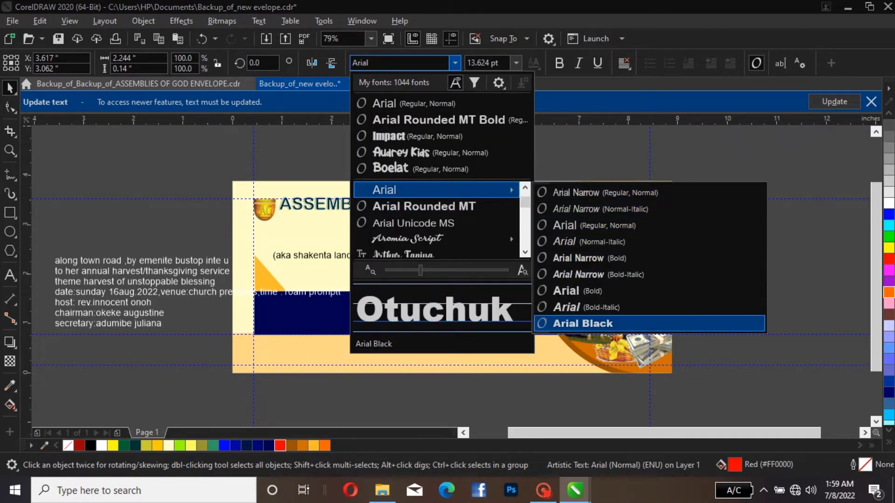
pyautogui.click(569, 307)
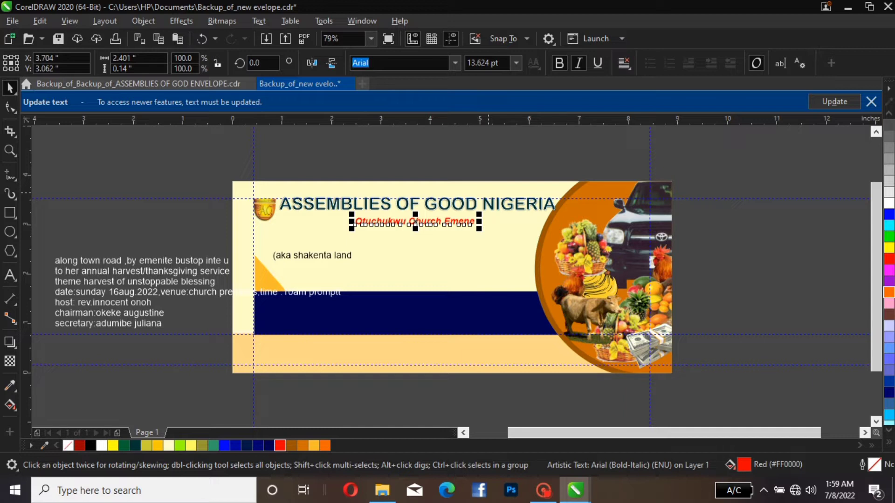
pyautogui.press('Up')
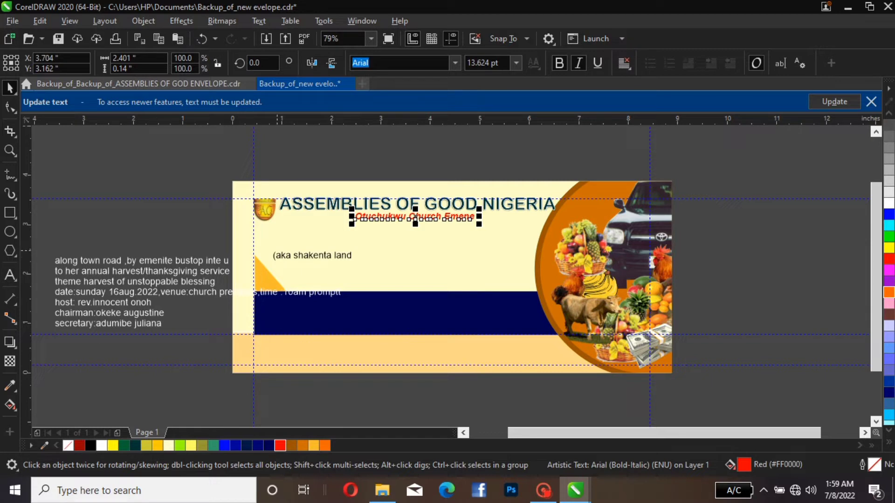
# Move the "(aka shakenta land" text centrally beneath the red church name line and fill it with blue (#0000FF)
pyautogui.click(281, 259)
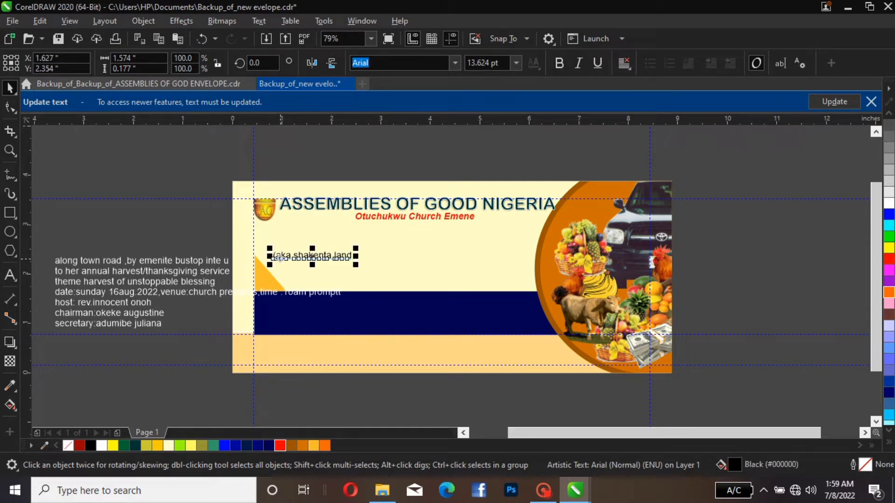
pyautogui.moveTo(280, 259); pyautogui.dragTo(383, 231)
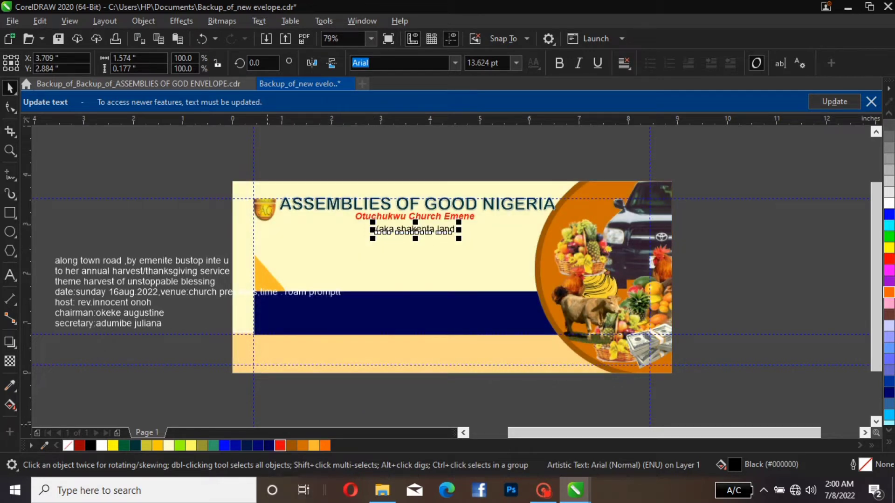
pyautogui.click(269, 445)
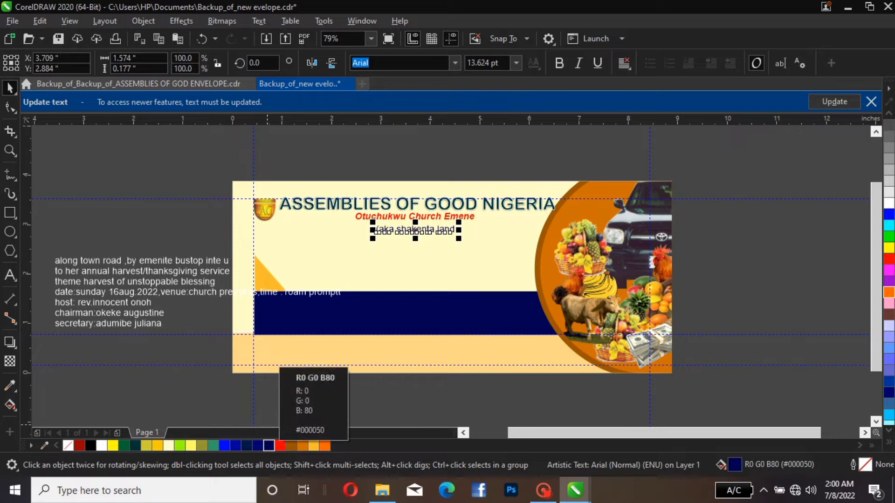
pyautogui.click(257, 446)
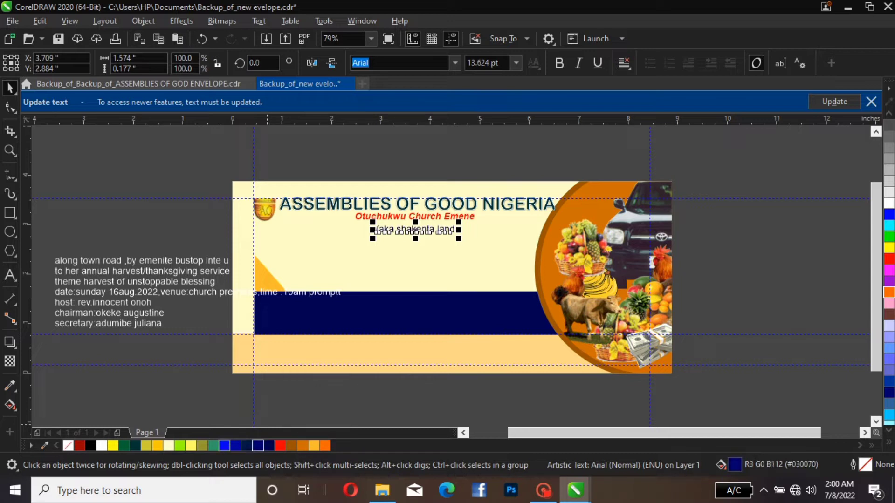
pyautogui.click(224, 446)
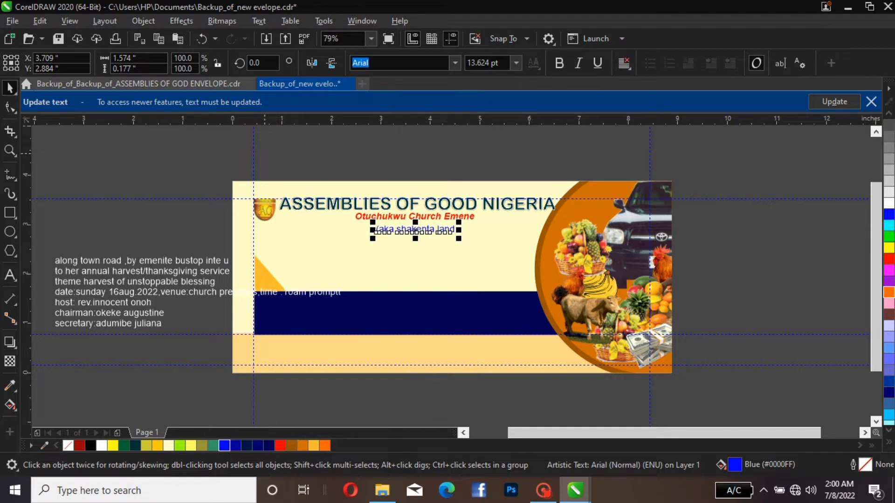
pyautogui.click(264, 154)
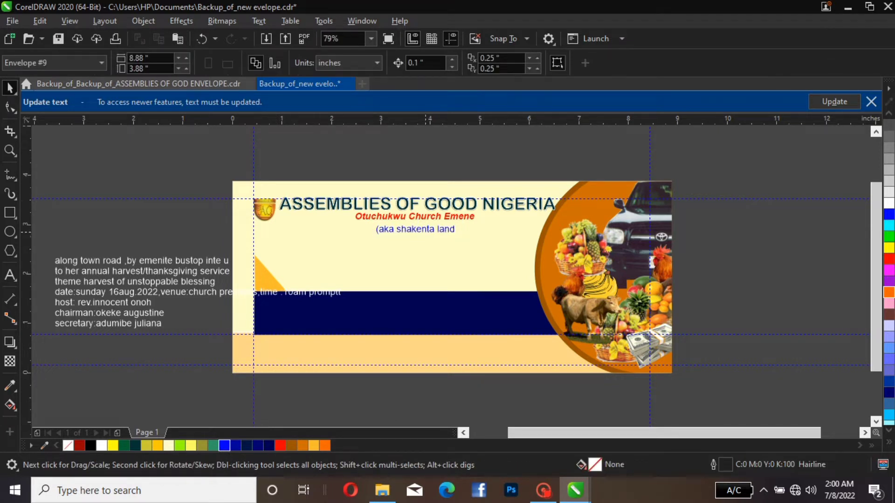
pyautogui.click(434, 231)
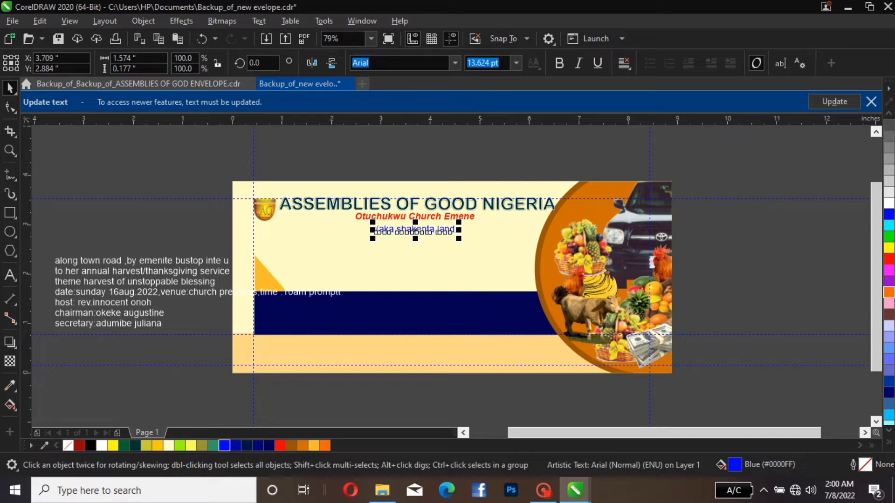
# Change the blue "(aka shakenta land" line to Title Case and keep it just below the red church name
pyautogui.click(259, 21)
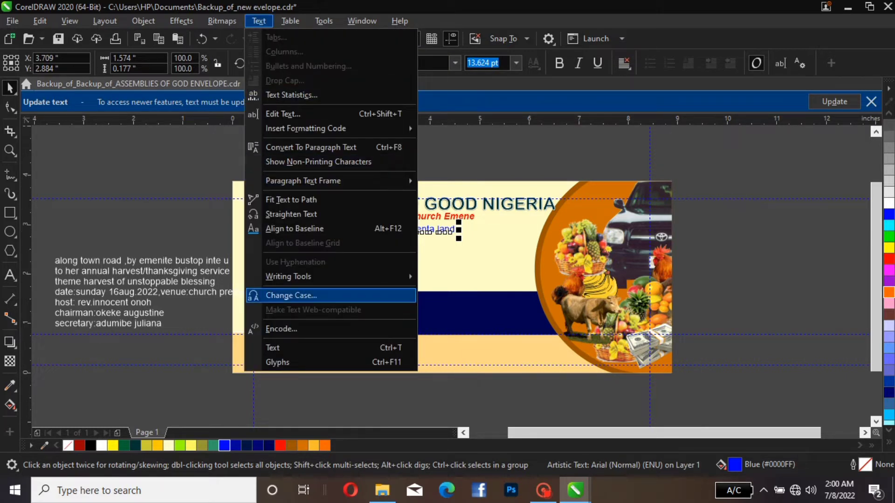
pyautogui.click(291, 295)
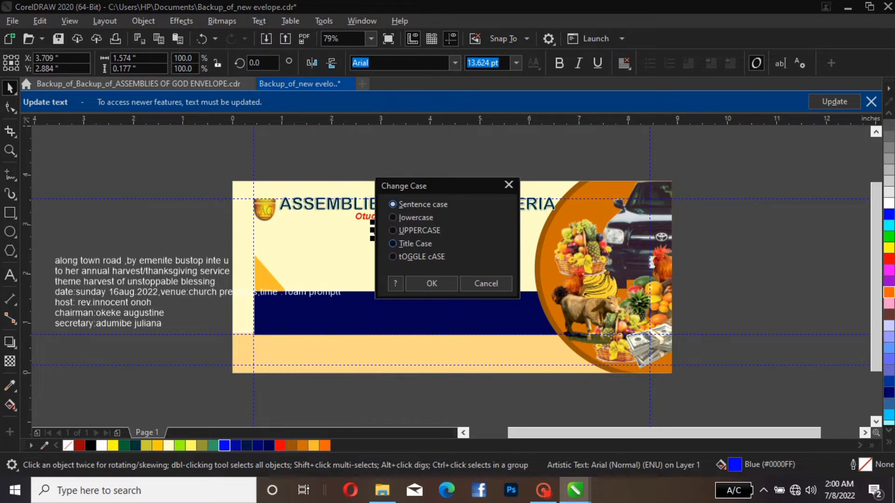
pyautogui.click(393, 244)
pyautogui.click(431, 283)
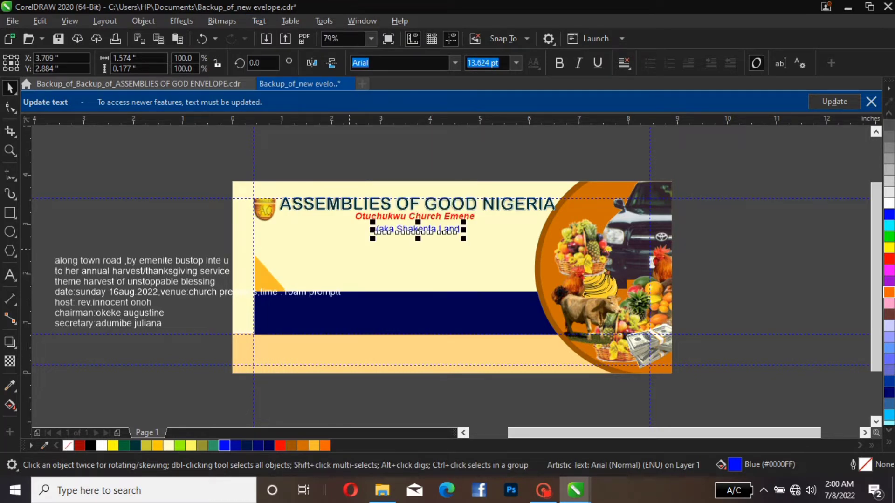
pyautogui.moveTo(418, 230); pyautogui.dragTo(418, 230)
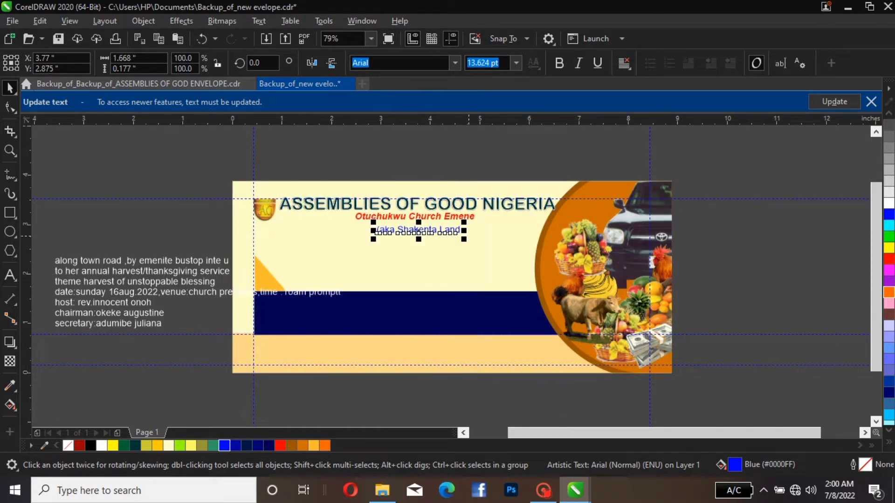
# Add the missing closing parenthesis after "Land" and recentre the blue line closer beneath the red church name
pyautogui.doubleClick(461, 231)
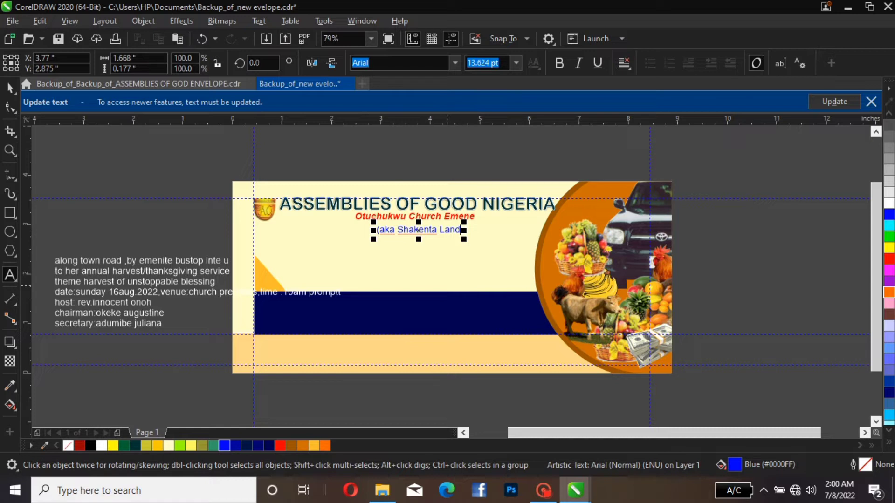
pyautogui.write(')')
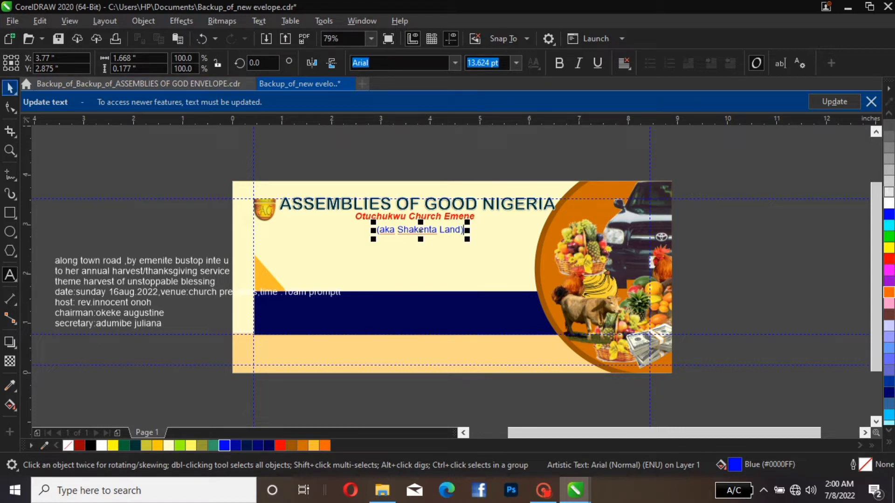
pyautogui.click(10, 88)
pyautogui.click(681, 200)
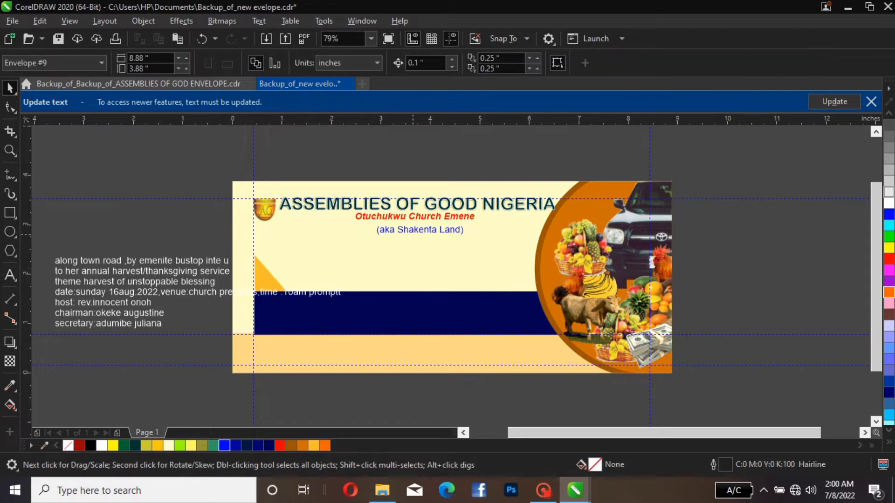
pyautogui.click(416, 235)
pyautogui.click(421, 229)
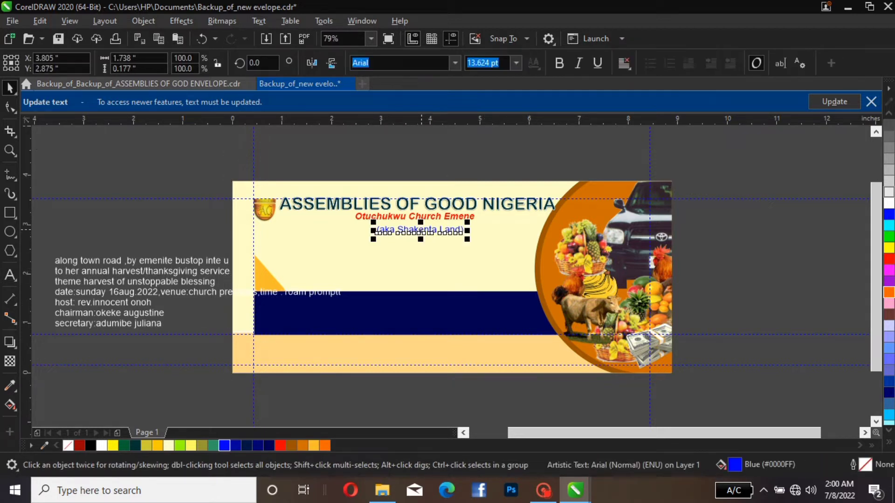
pyautogui.moveTo(421, 230)
pyautogui.mouseDown()
pyautogui.moveTo(406, 224)
pyautogui.moveTo(411, 228)
pyautogui.mouseUp()
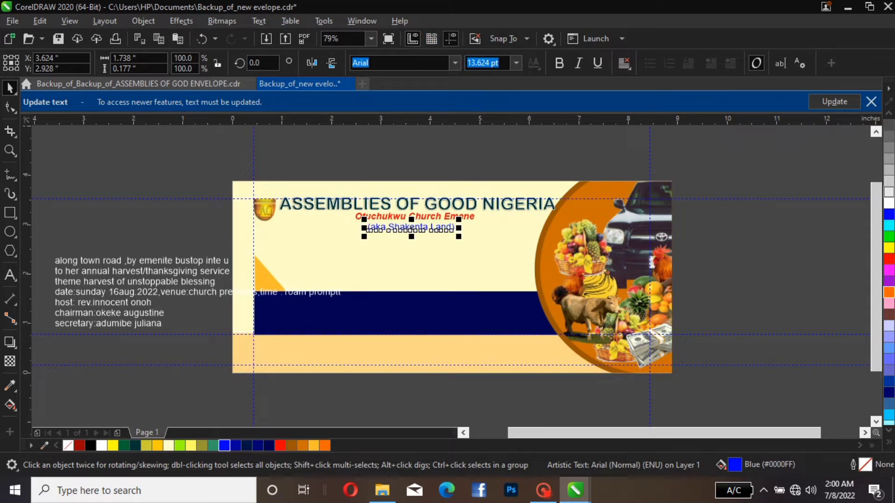
# Try Arial Rounded MT Bold on the "(aka Shakenta Land)" line, and return it to regular Arial
pyautogui.click(456, 63)
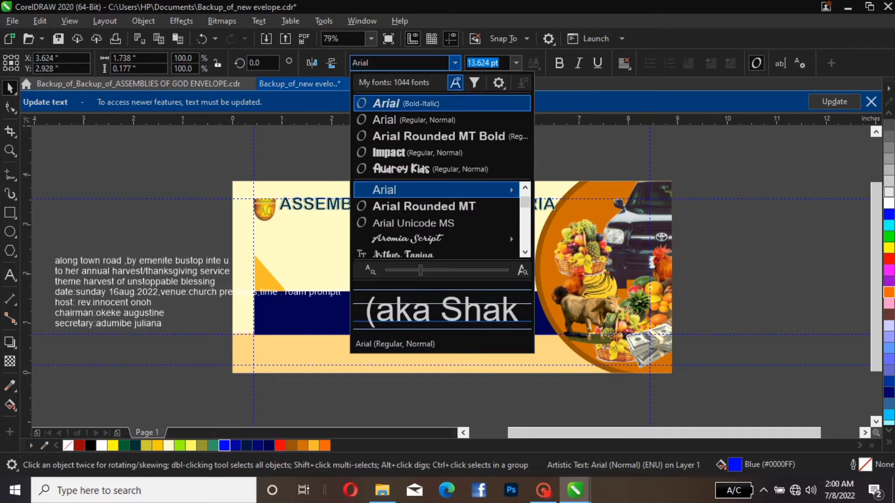
pyautogui.click(440, 136)
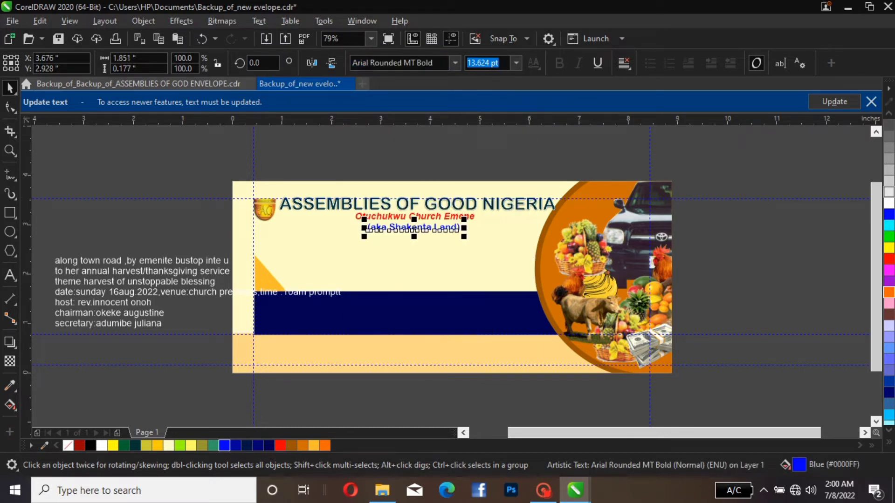
pyautogui.click(455, 63)
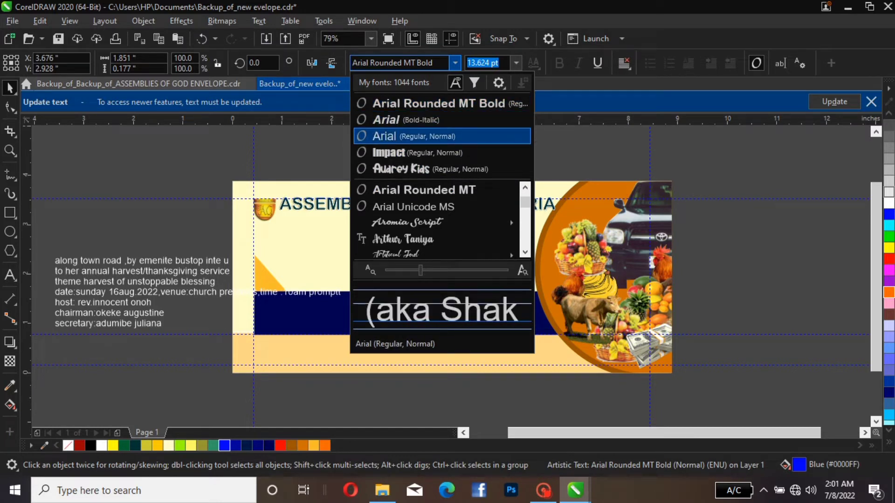
pyautogui.click(442, 136)
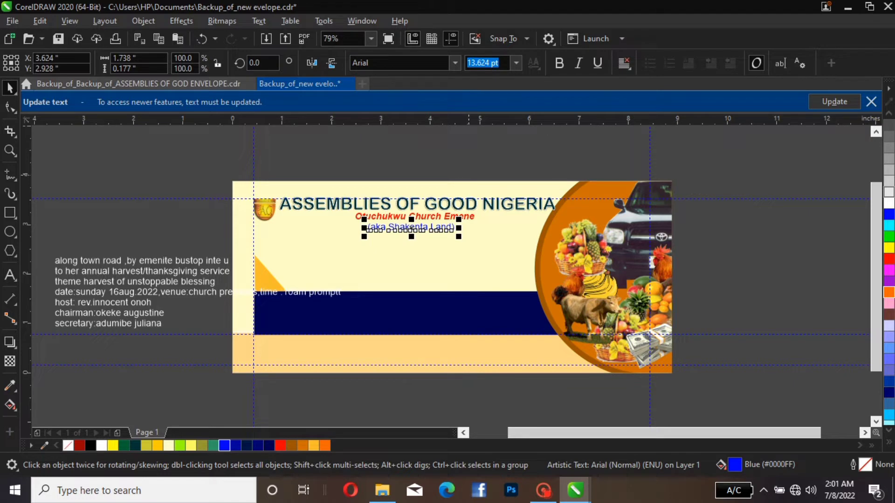
pyautogui.press('Escape')
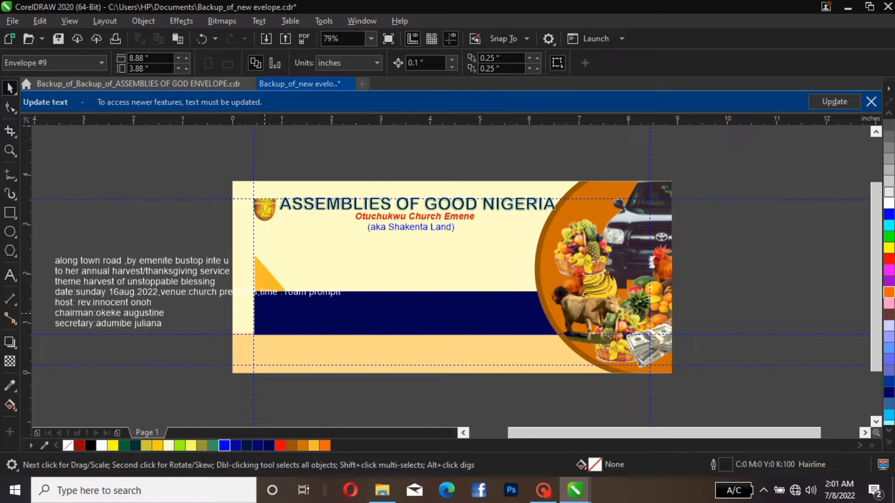
# Move the church address line onto the envelope below "(aka Shakenta Land)", scale it to 13.4 pt and fill it with orange (#FF6600)
pyautogui.click(289, 293)
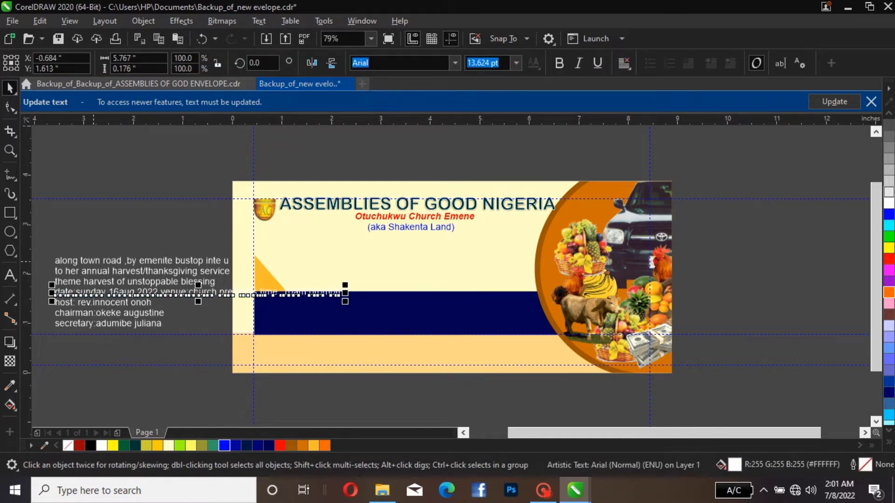
pyautogui.click(93, 263)
pyautogui.moveTo(93, 263); pyautogui.dragTo(334, 247)
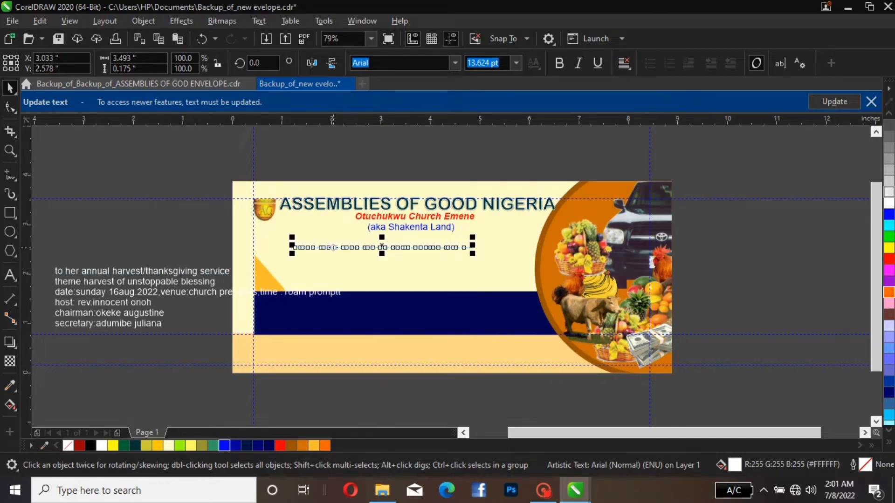
pyautogui.click(179, 446)
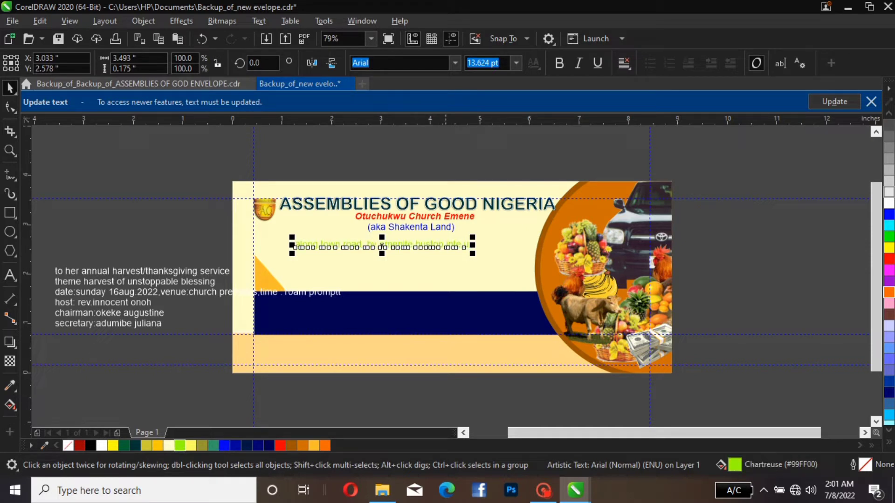
pyautogui.press('Escape')
pyautogui.moveTo(474, 235); pyautogui.dragTo(470, 237)
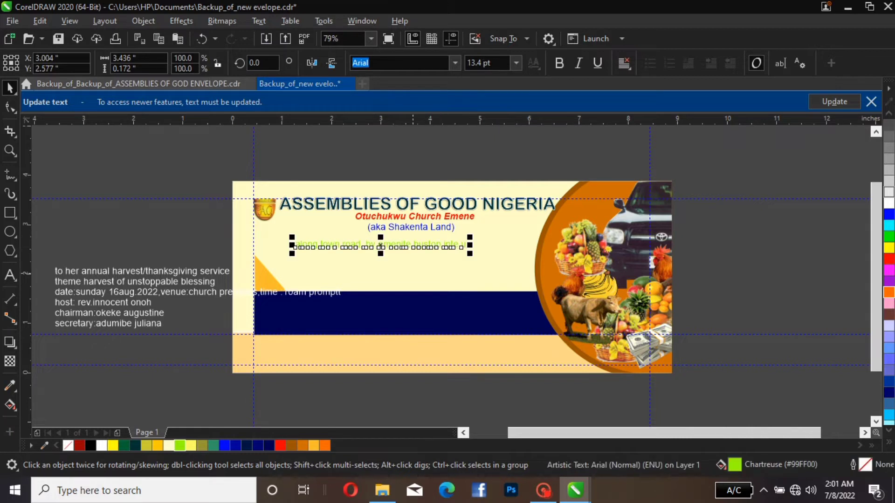
pyautogui.click(325, 445)
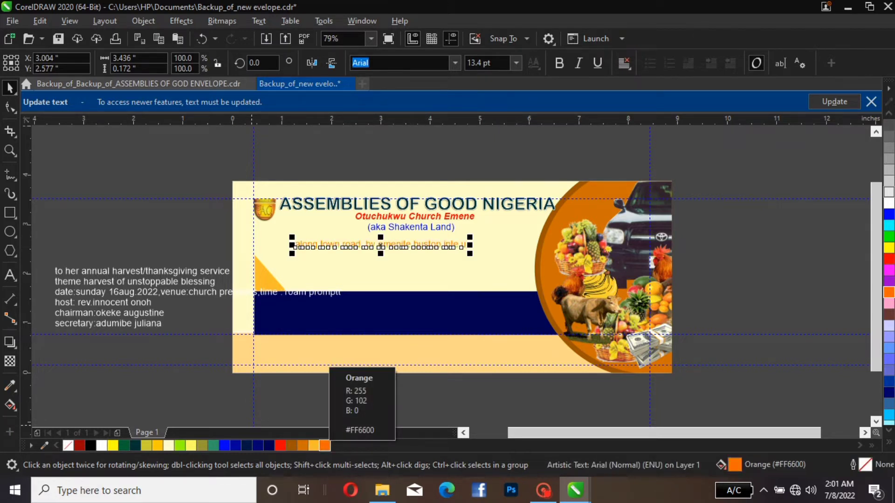
# Move the orange address line up and left beneath "(aka Shakenta Land)" and enlarge it to about 4.34 inches wide
pyautogui.moveTo(377, 248); pyautogui.dragTo(358, 241)
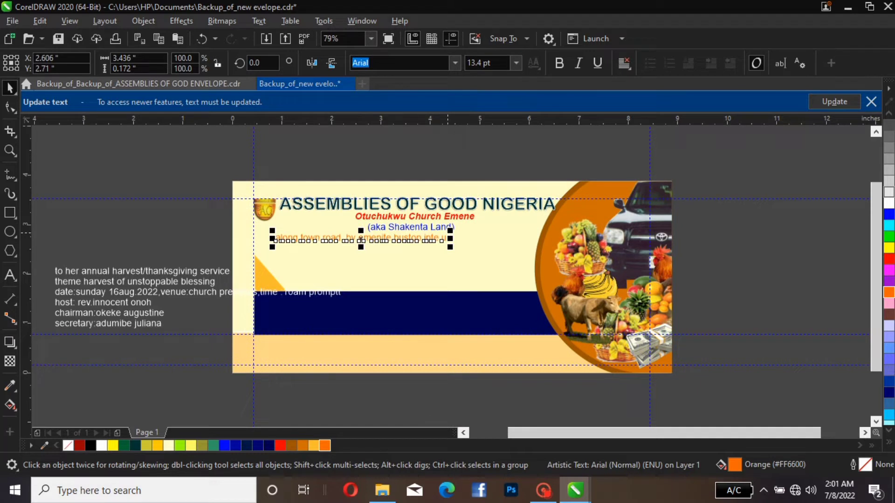
pyautogui.moveTo(450, 230); pyautogui.dragTo(495, 228)
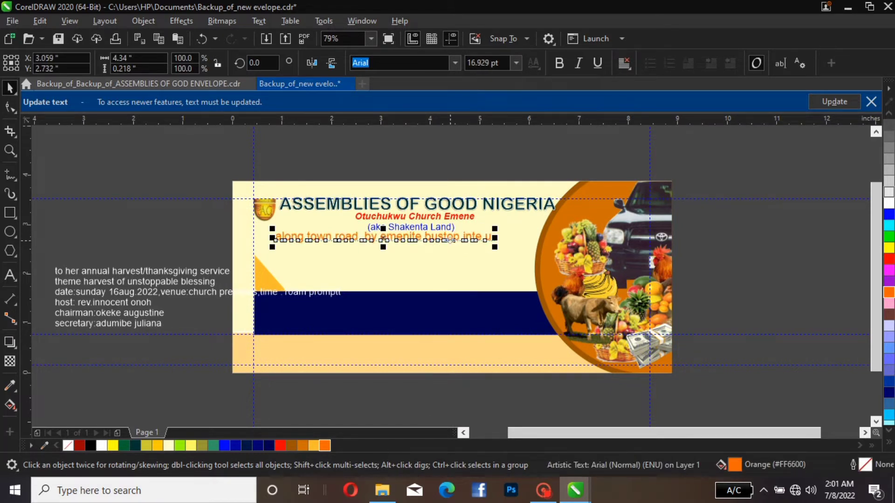
# Split "inte u" off the address onto its own line below and scale the address line to about 3.6 inches wide
pyautogui.doubleClick(464, 237)
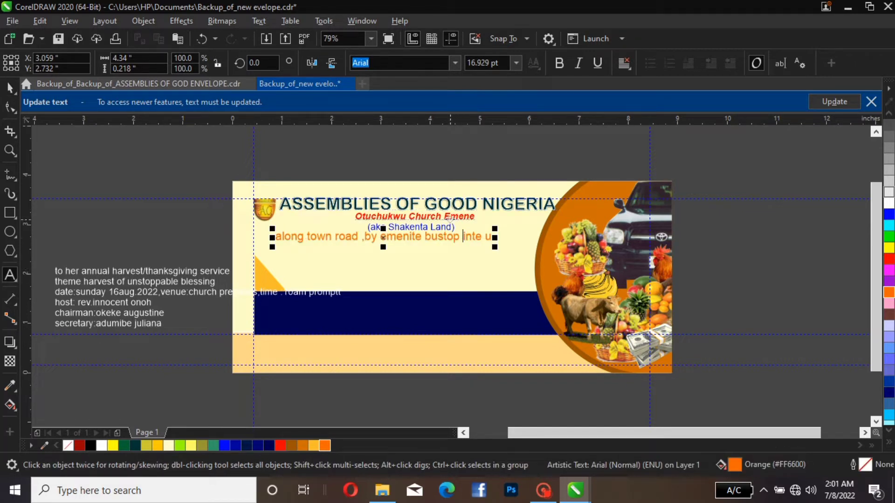
pyautogui.press('Return')
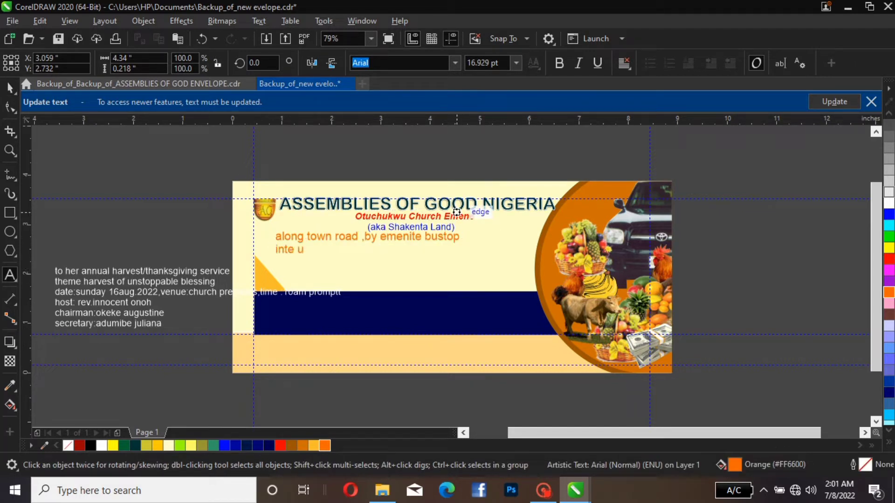
pyautogui.hotkey('ctrl', 'space')
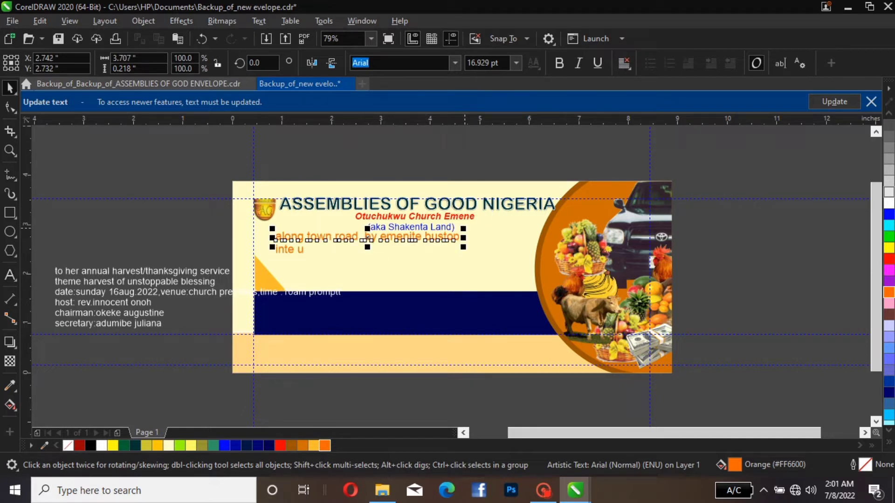
pyautogui.moveTo(463, 228); pyautogui.dragTo(458, 230)
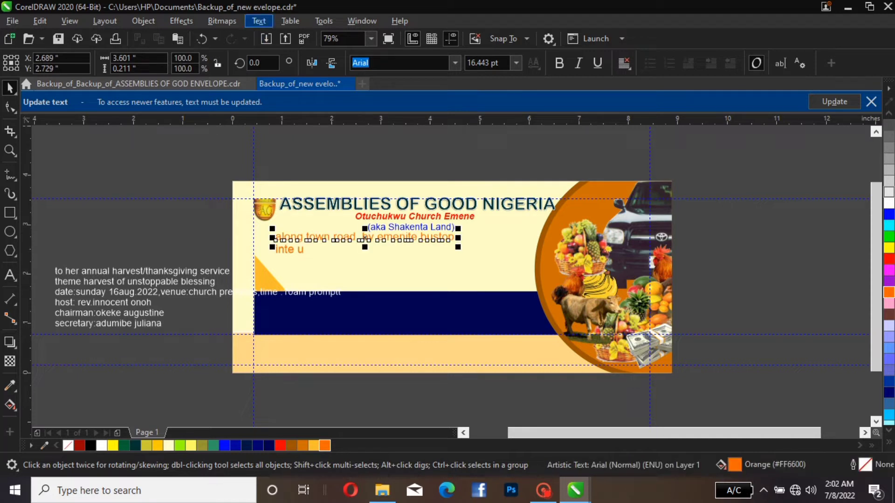
# Change the church address line to Title Case and move the separate "inte u" text slightly down and right, away from it
pyautogui.click(259, 20)
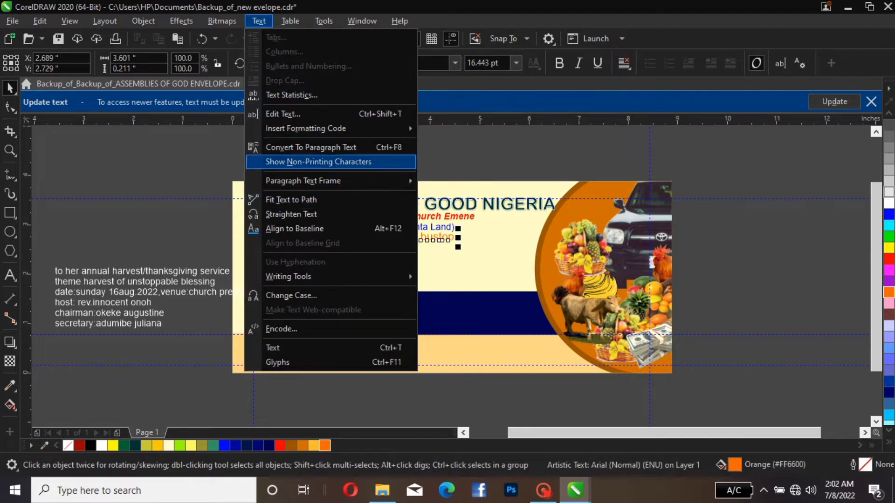
pyautogui.click(291, 295)
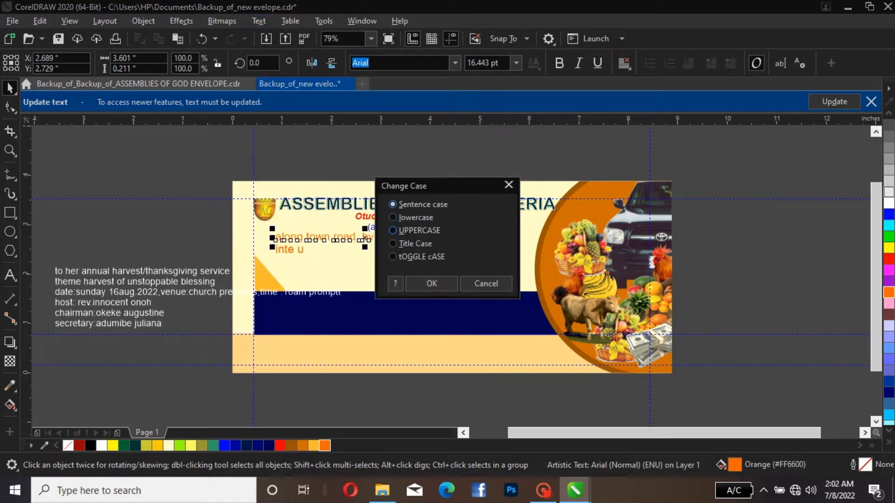
pyautogui.click(414, 244)
pyautogui.click(431, 284)
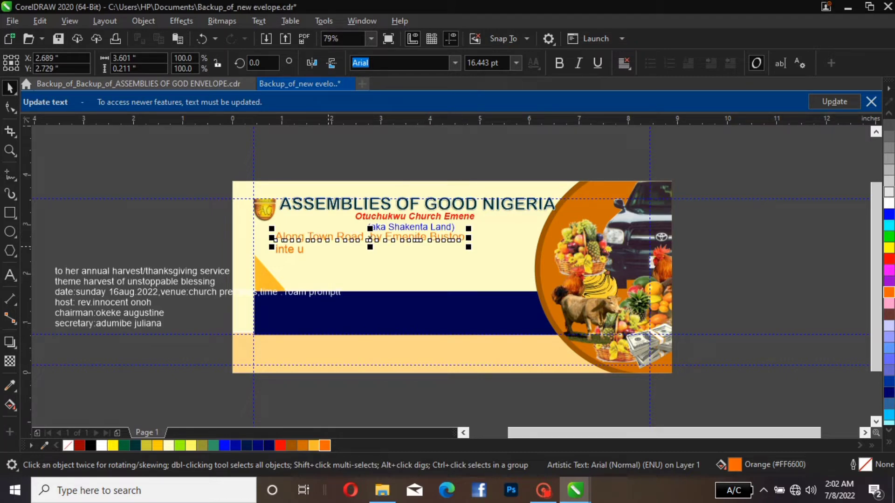
pyautogui.click(302, 250)
pyautogui.moveTo(303, 251); pyautogui.dragTo(314, 259)
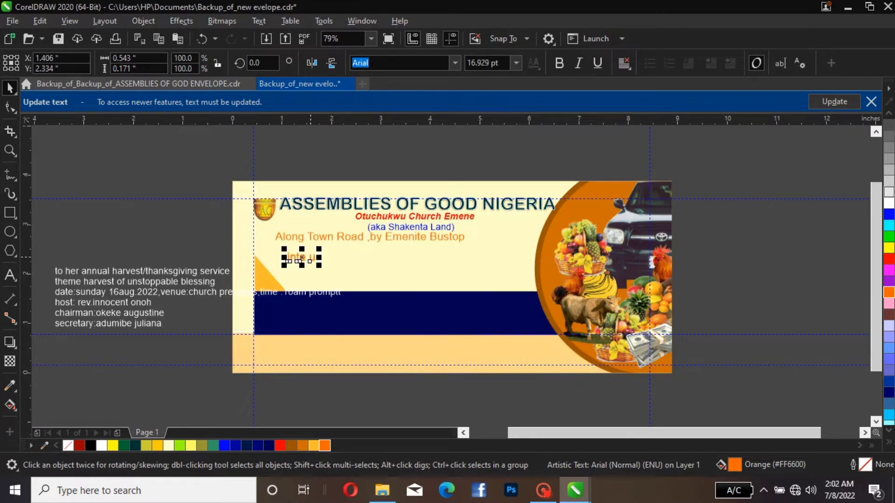
# Set the font of the orange address line "Along Town Road ,by Emenite Bustop" to Berlin Sans FB
pyautogui.click(314, 240)
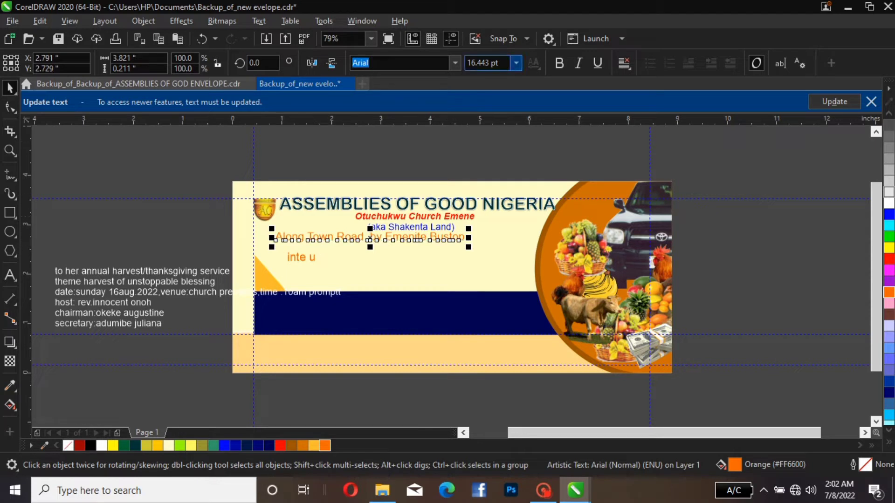
pyautogui.click(454, 63)
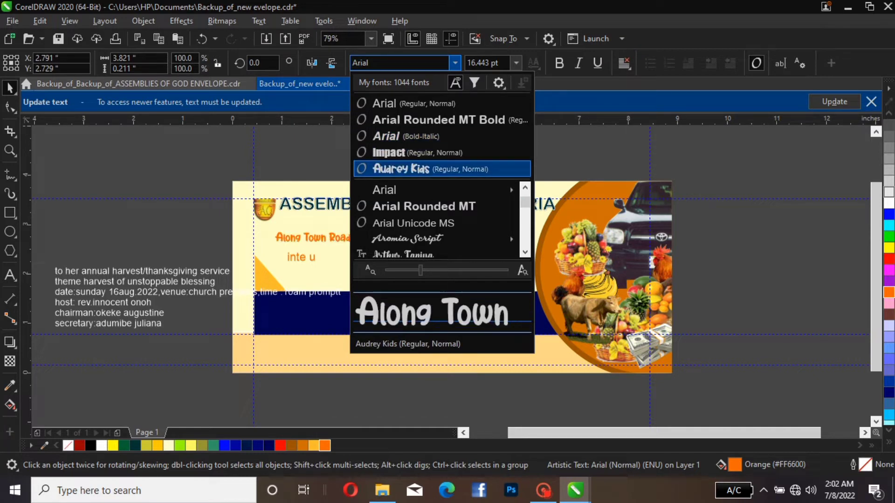
pyautogui.scroll(-2, 436, 206)
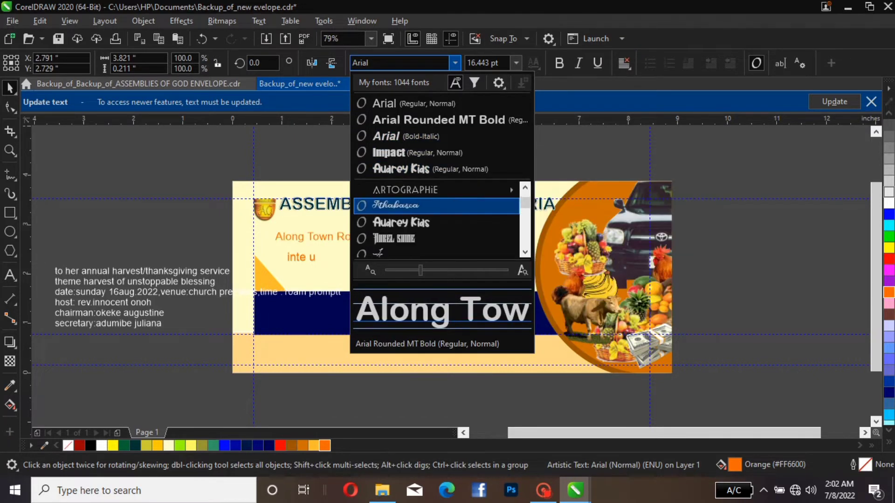
pyautogui.scroll(-2, 436, 206)
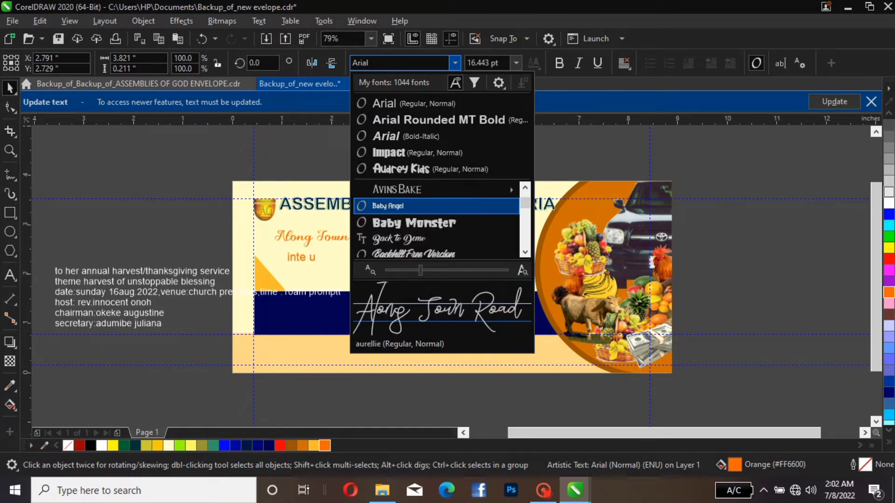
pyautogui.scroll(-2, 437, 219)
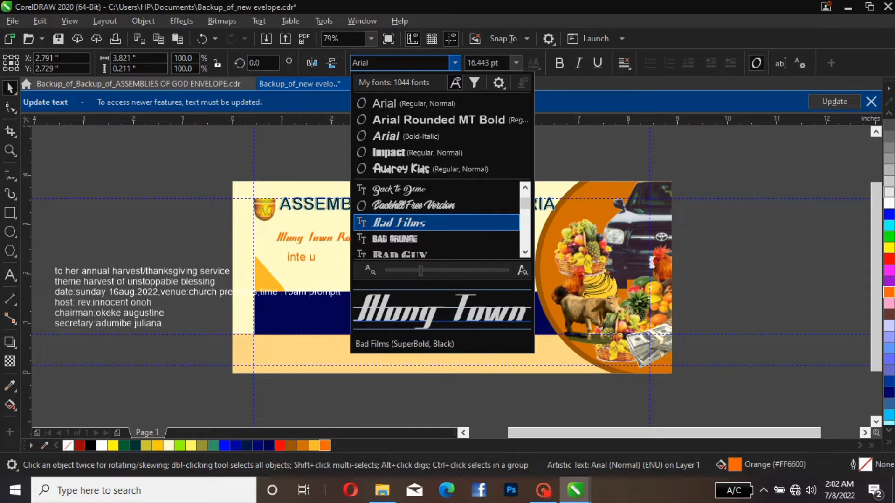
pyautogui.scroll(-3, 437, 219)
pyautogui.scroll(-1, 436, 219)
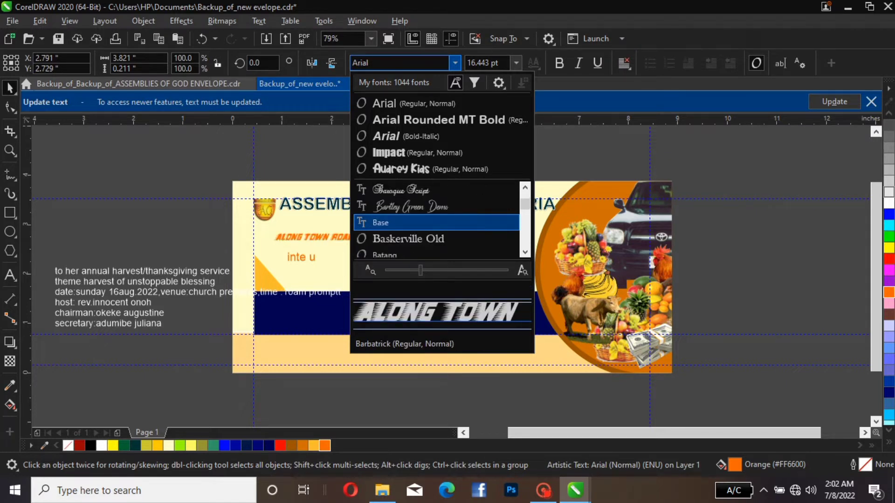
pyautogui.scroll(-1, 436, 220)
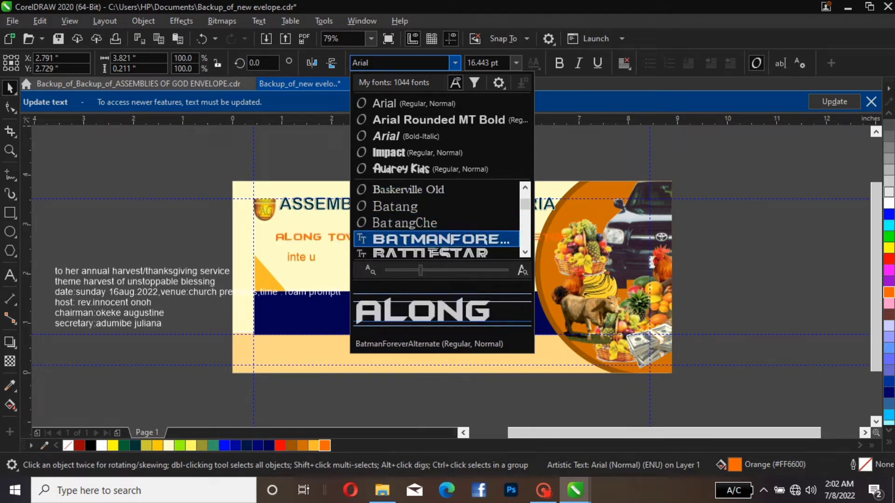
pyautogui.scroll(-1, 436, 238)
pyautogui.scroll(-2, 436, 238)
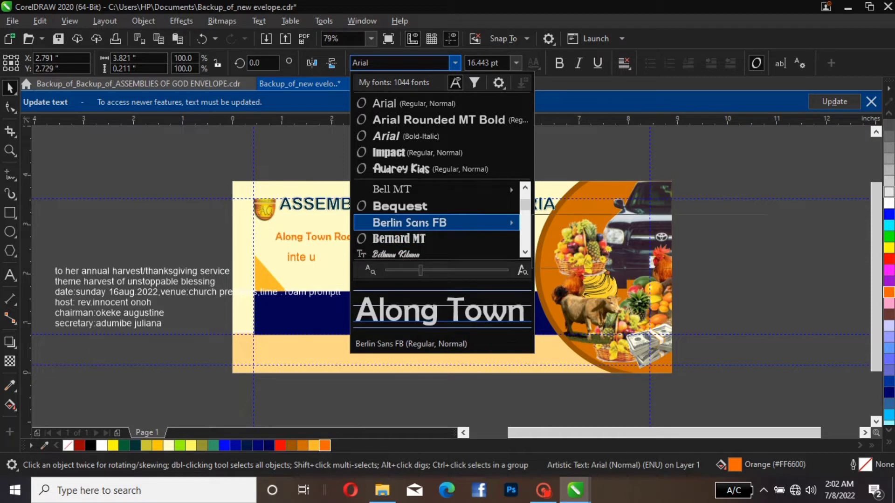
pyautogui.moveTo(436, 223)
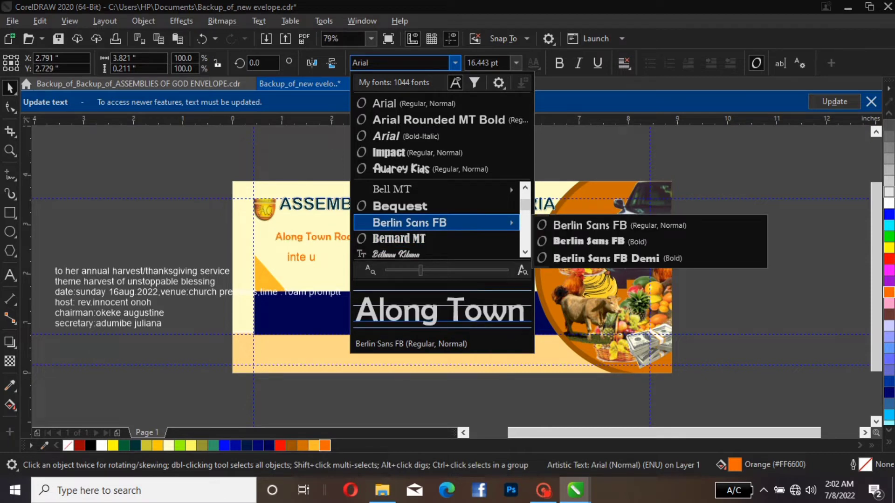
pyautogui.click(436, 222)
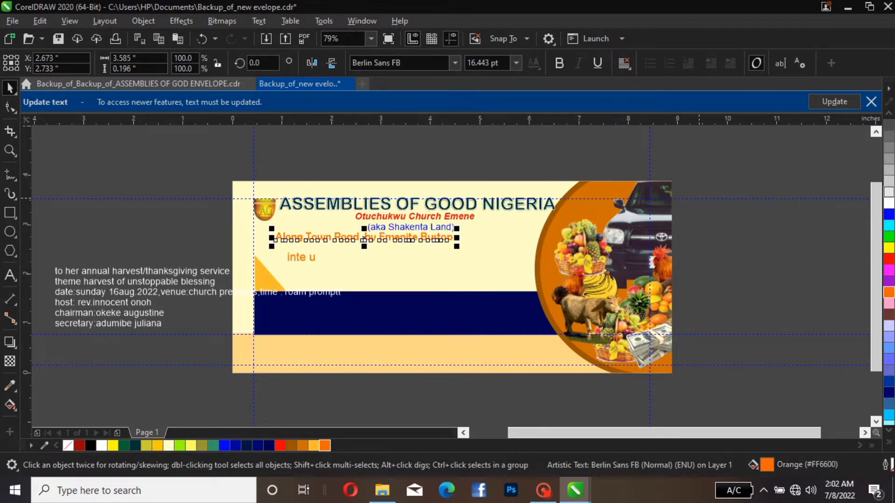
pyautogui.click(699, 199)
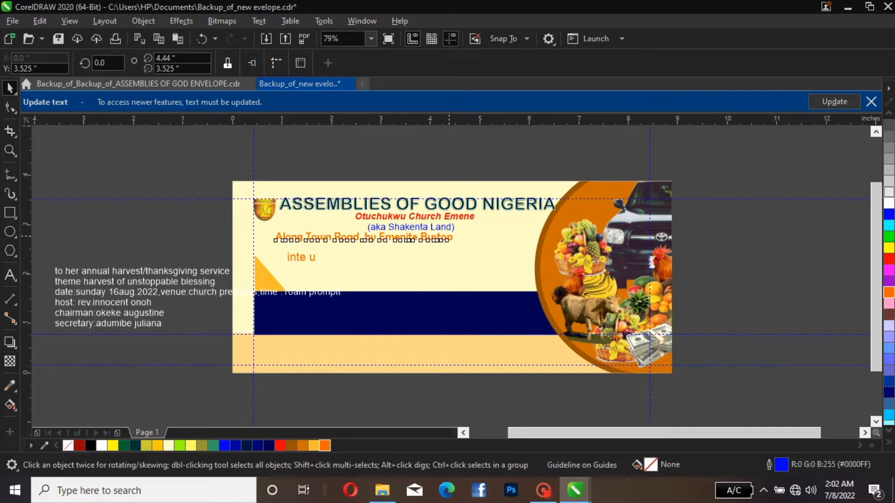
# Scale the orange address line up proportionally to about 3.96 inches wide, 18.18 pt
pyautogui.click(449, 236)
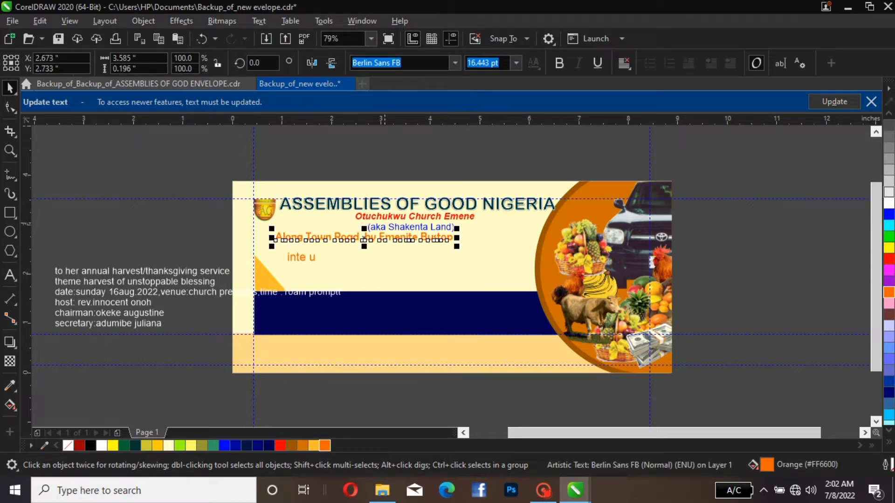
pyautogui.moveTo(456, 229); pyautogui.dragTo(476, 227)
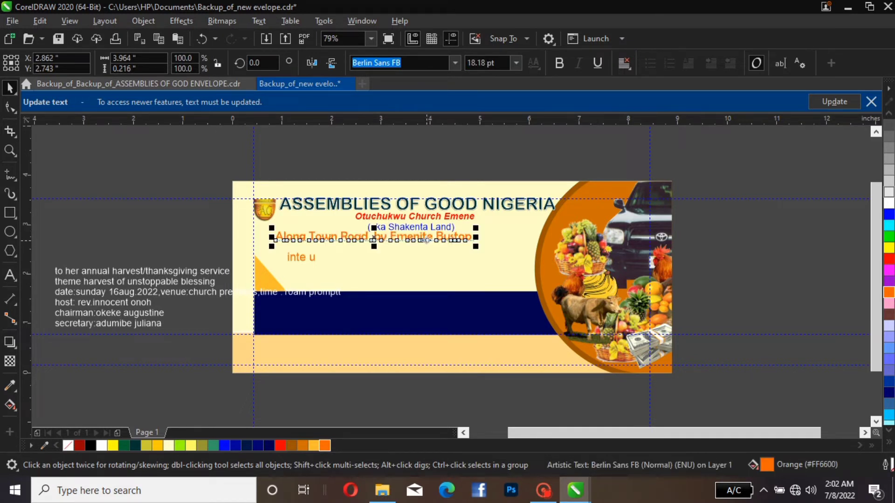
pyautogui.press('Down')
pyautogui.press('Up')
pyautogui.press('Escape')
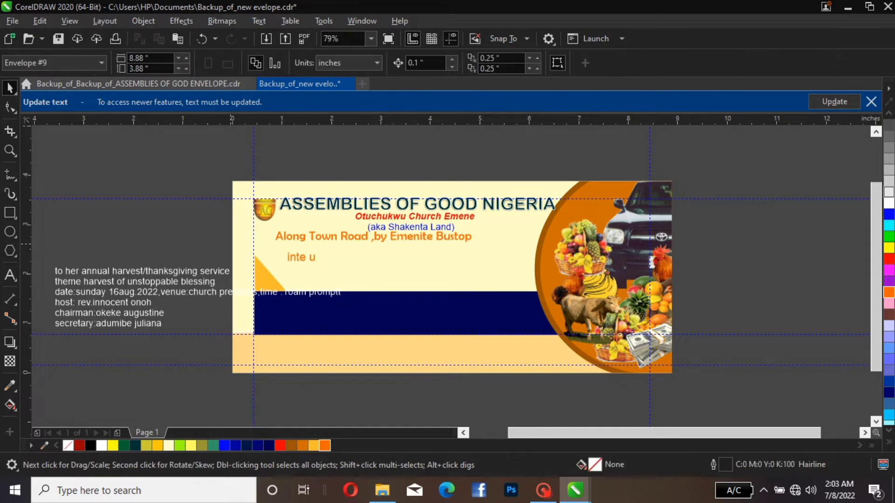
pyautogui.click(308, 259)
pyautogui.click(308, 259)
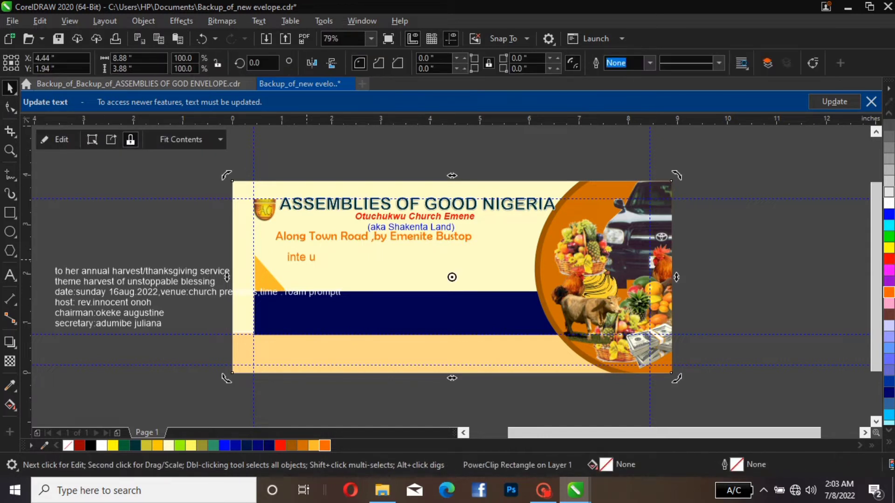
pyautogui.press('Escape')
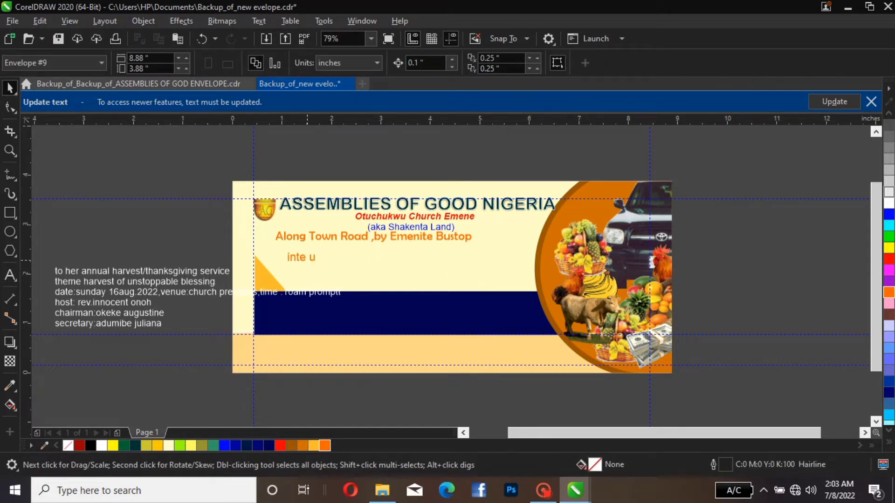
# Move the "inte u" text slightly to the right and correct its wording to "invite u"
pyautogui.click(295, 257)
pyautogui.moveTo(302, 257); pyautogui.dragTo(319, 257)
pyautogui.doubleClick(318, 257)
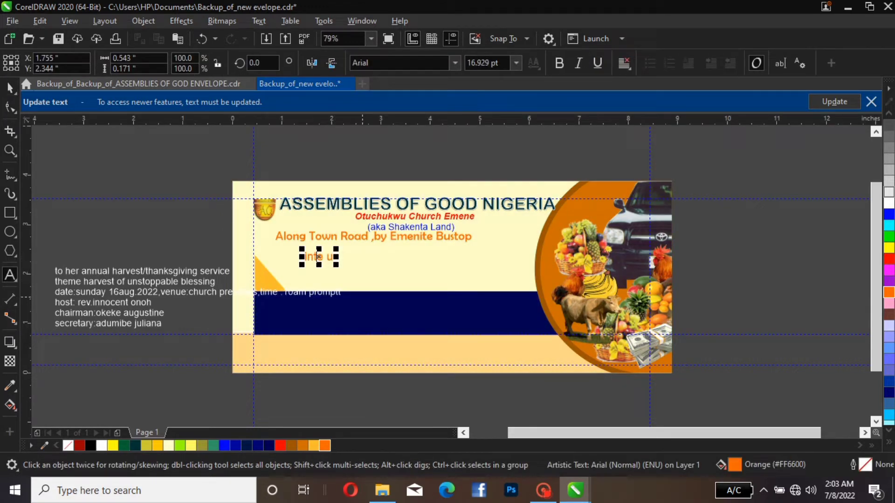
pyautogui.click(313, 256)
pyautogui.write('v')
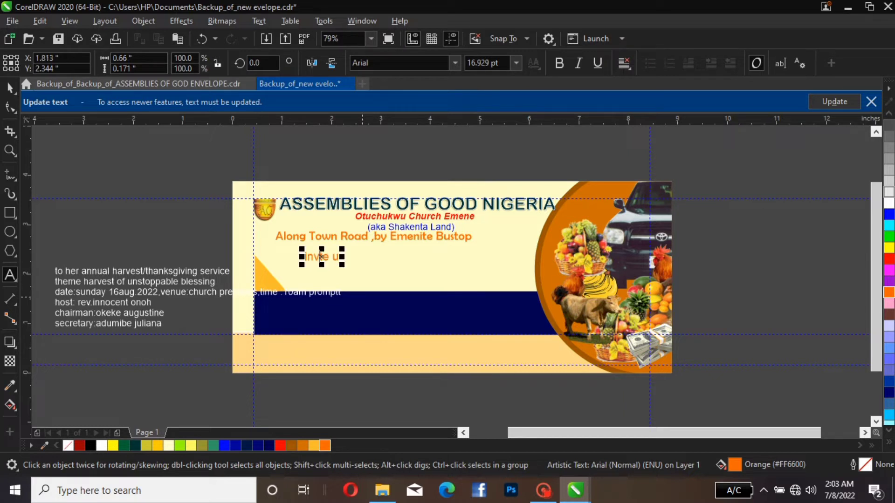
pyautogui.write('i')
pyautogui.press('Escape')
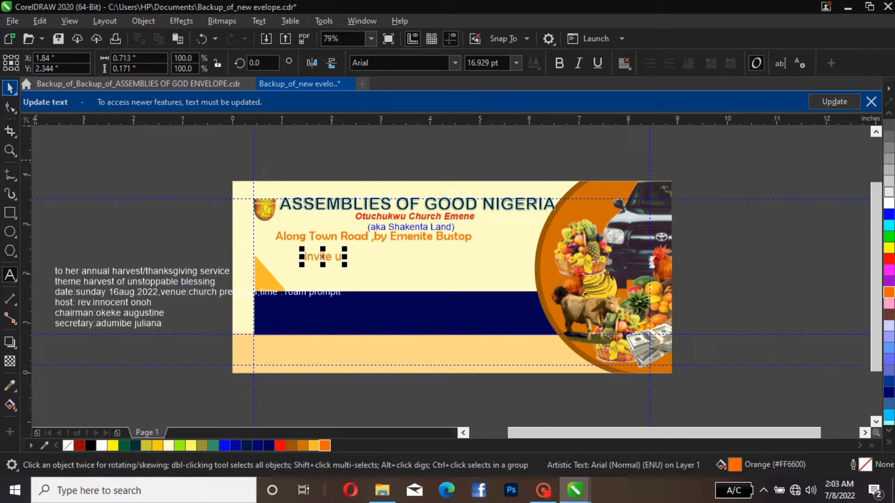
# Enlarge "invite u" to about 1.3 inches wide beneath the address line's middle, and widen the address line to about 4.39 inches
pyautogui.click(10, 87)
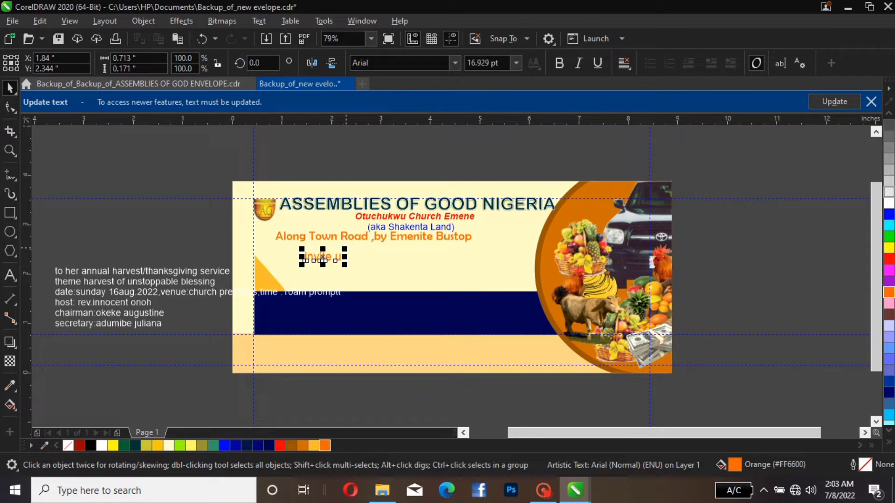
pyautogui.moveTo(344, 249); pyautogui.dragTo(374, 260)
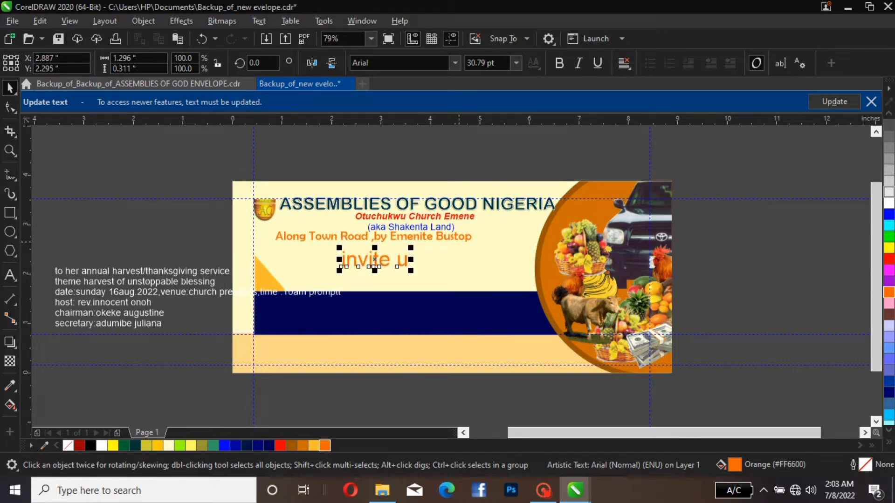
pyautogui.click(374, 237)
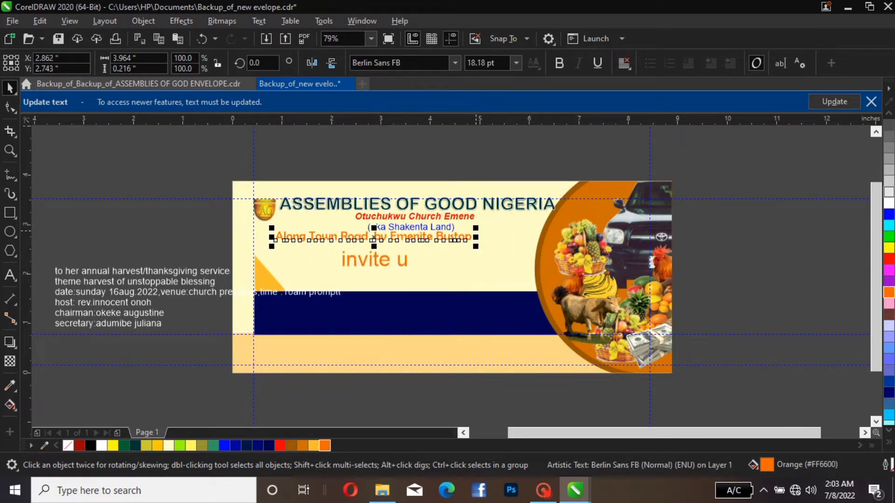
pyautogui.moveTo(475, 227); pyautogui.dragTo(494, 232)
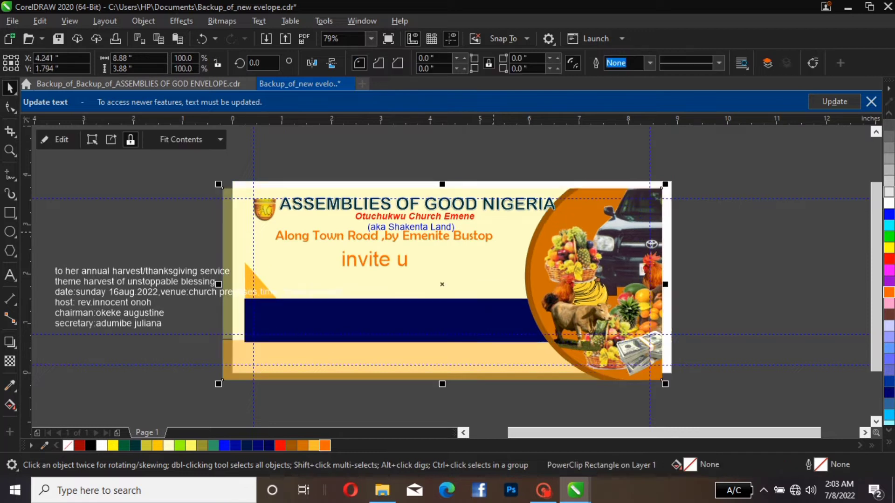
# Undo the accidental move of the envelope background
pyautogui.hotkey('ctrl', 'z')
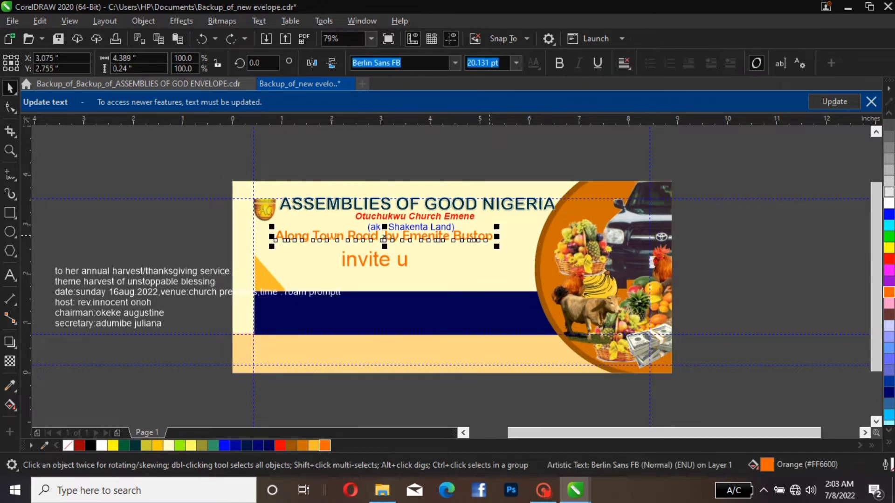
pyautogui.click(500, 234)
pyautogui.doubleClick(499, 234)
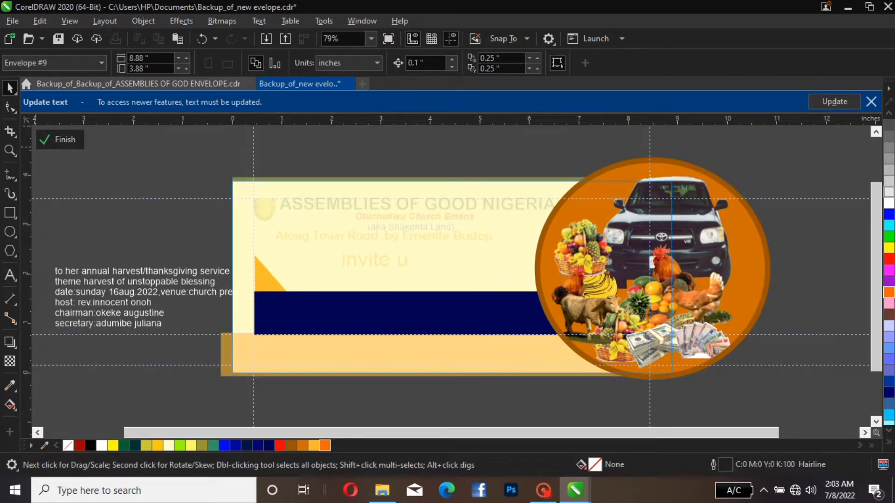
pyautogui.click(59, 139)
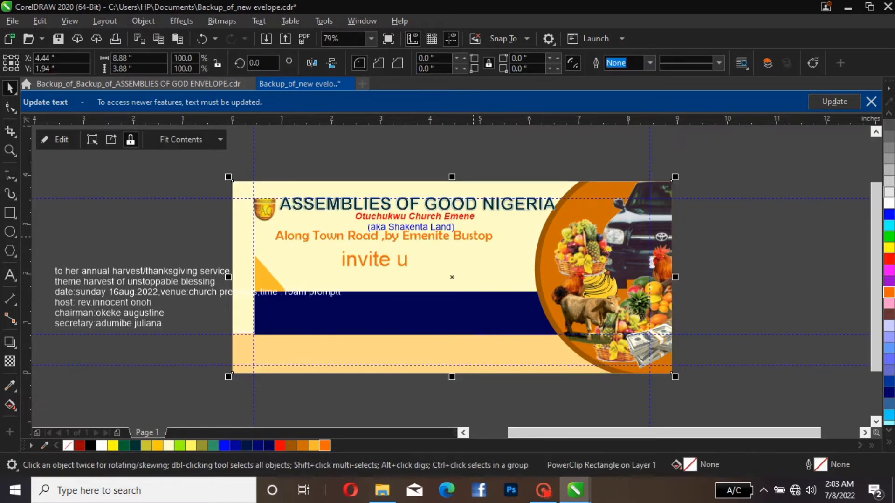
# Nudge the orange address line 0.3 inches to the left beneath "(aka Shakenta Land)"
pyautogui.click(473, 237)
pyautogui.press('Left')
pyautogui.press('Left')
pyautogui.press('Left')
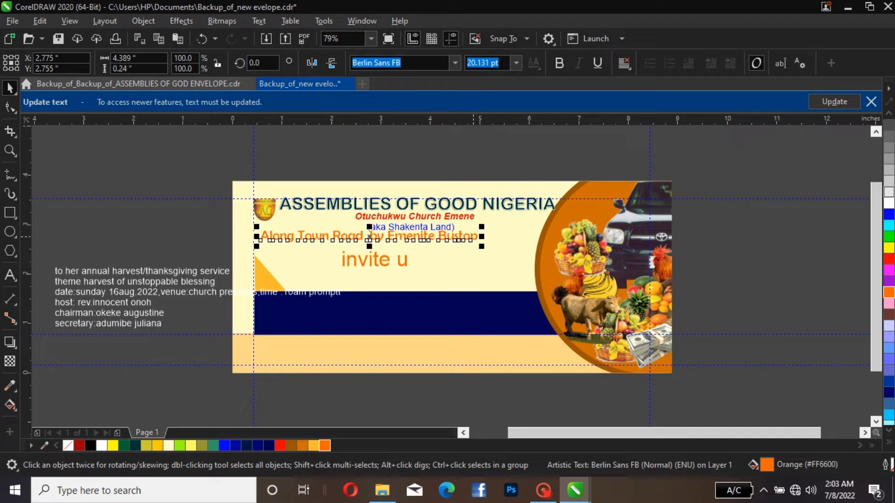
# Try the Aromia Script Thin font on the "invite u" text
pyautogui.click(402, 257)
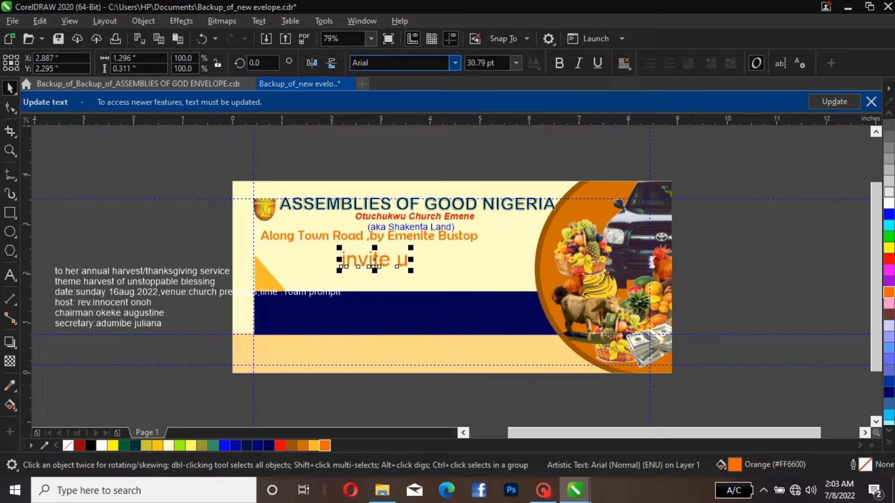
pyautogui.click(454, 62)
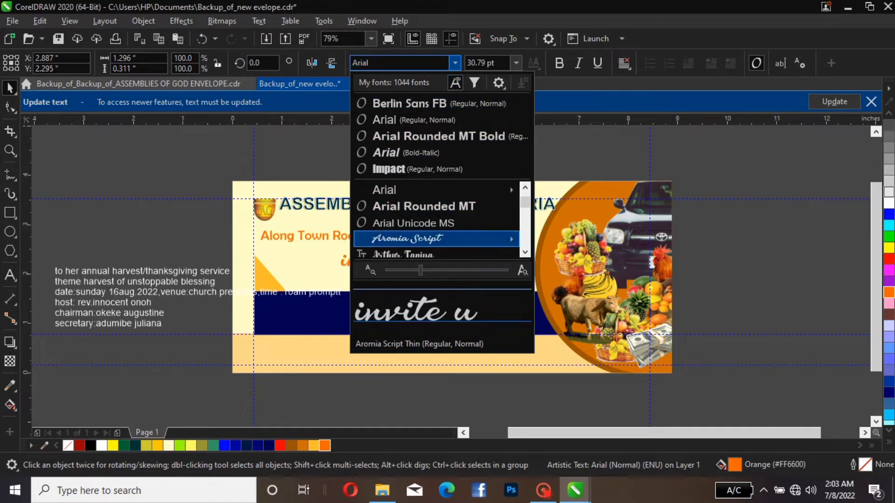
pyautogui.moveTo(419, 238)
pyautogui.click(639, 292)
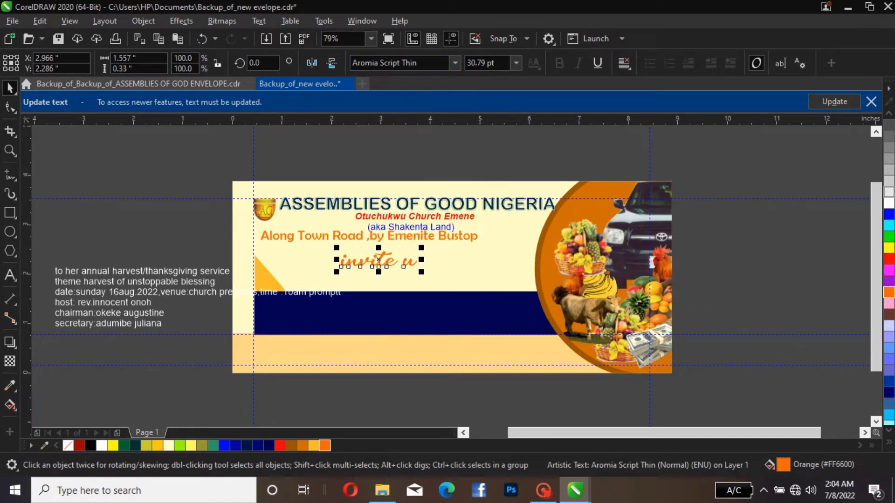
# Change the font of the "invite u" text to Athabasca
pyautogui.click(455, 62)
pyautogui.moveTo(436, 239)
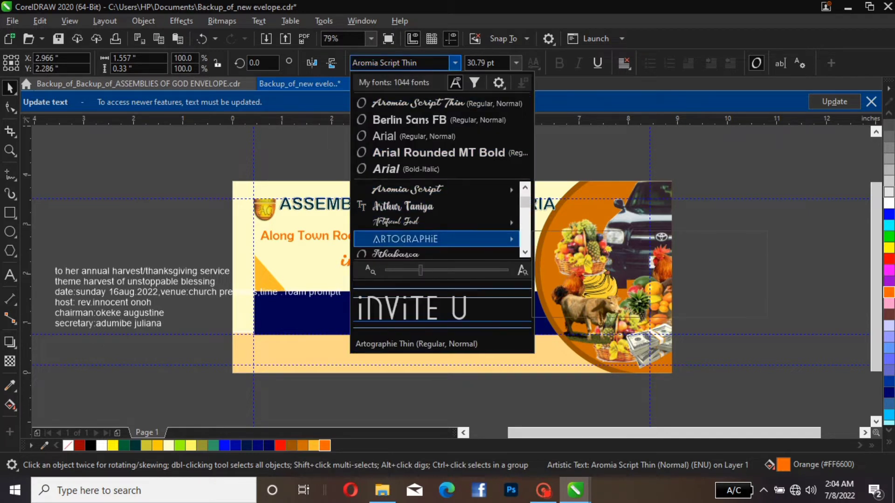
pyautogui.scroll(-2, 436, 222)
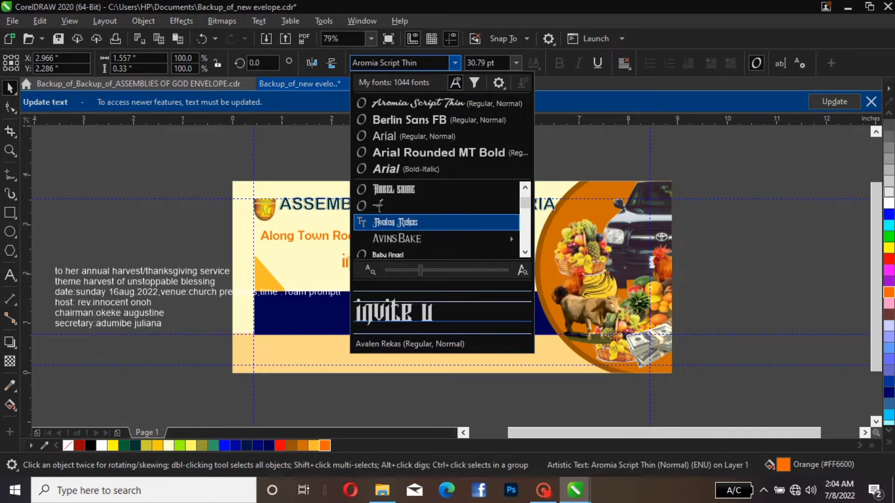
pyautogui.scroll(1, 436, 206)
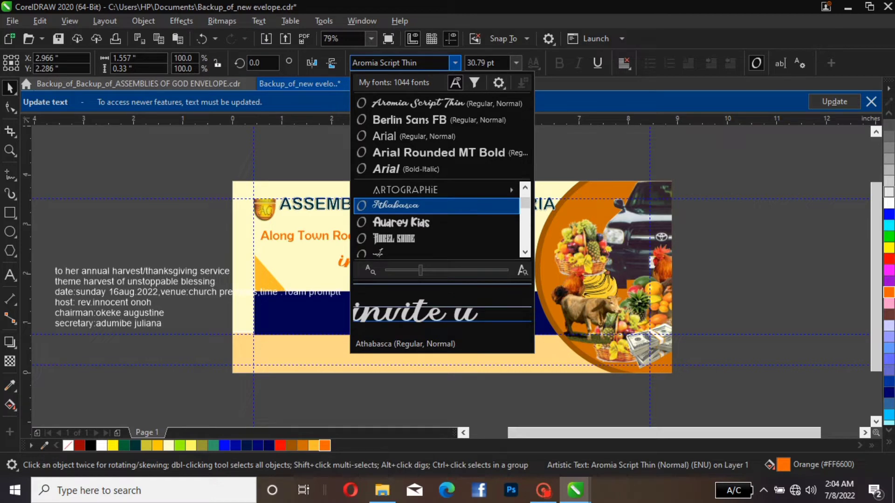
pyautogui.click(435, 205)
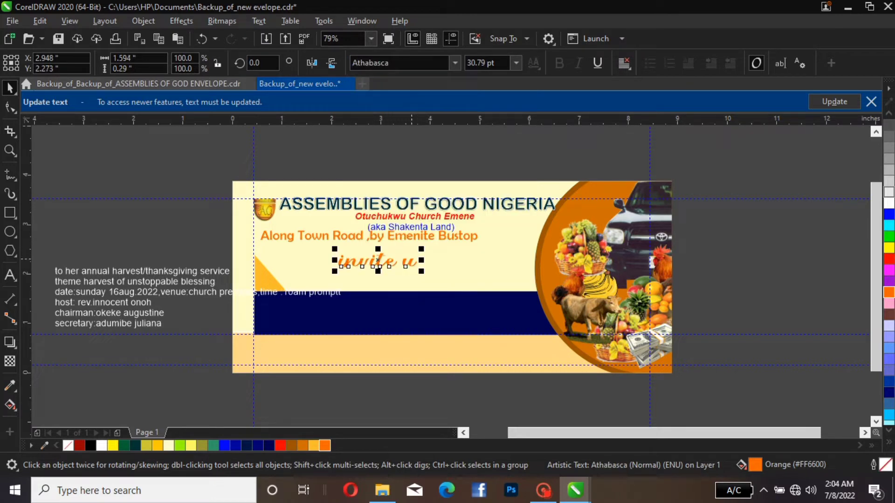
pyautogui.doubleClick(399, 263)
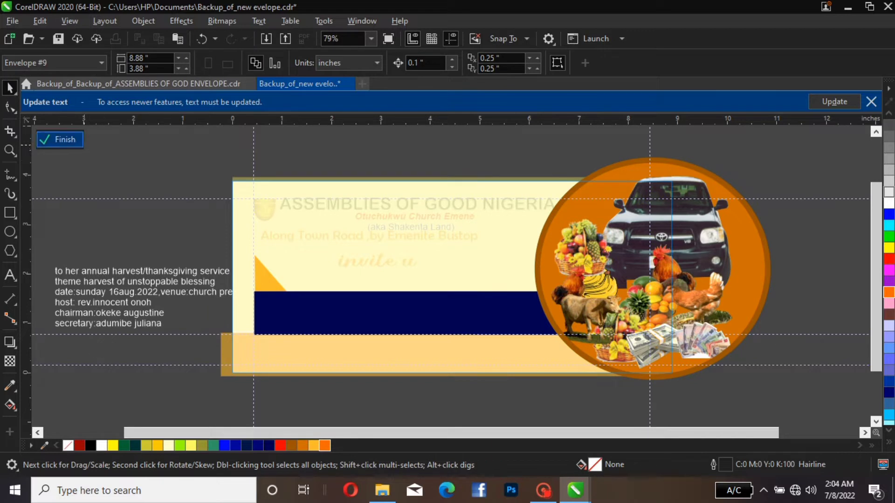
# Finish editing the PowerClip contents, then set the "u" in "invite u" to 72 pt and UPPERCASE
pyautogui.click(59, 140)
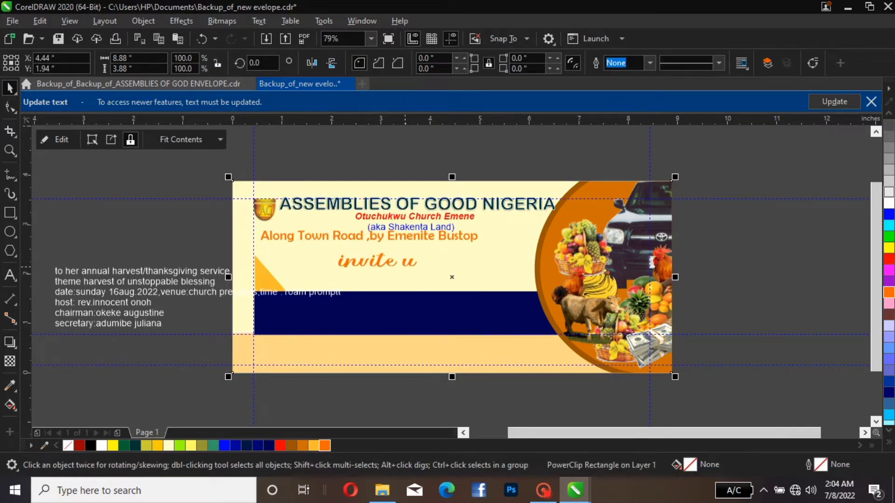
pyautogui.doubleClick(405, 264)
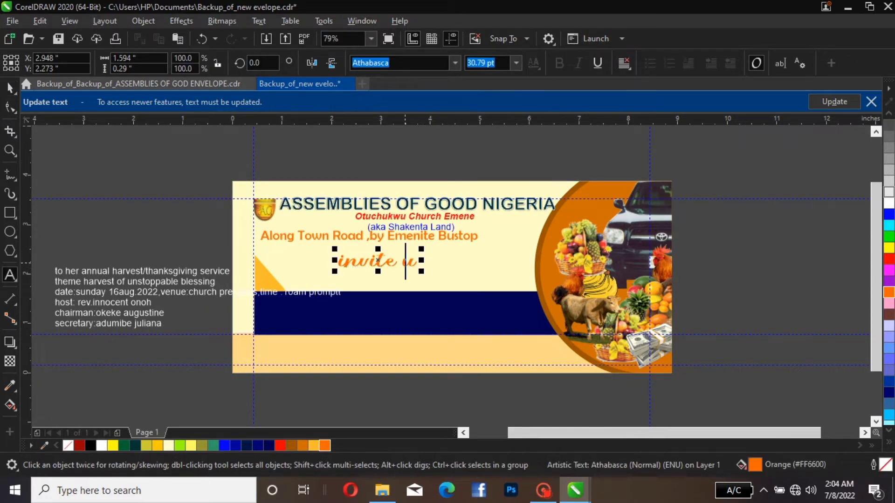
pyautogui.doubleClick(405, 263)
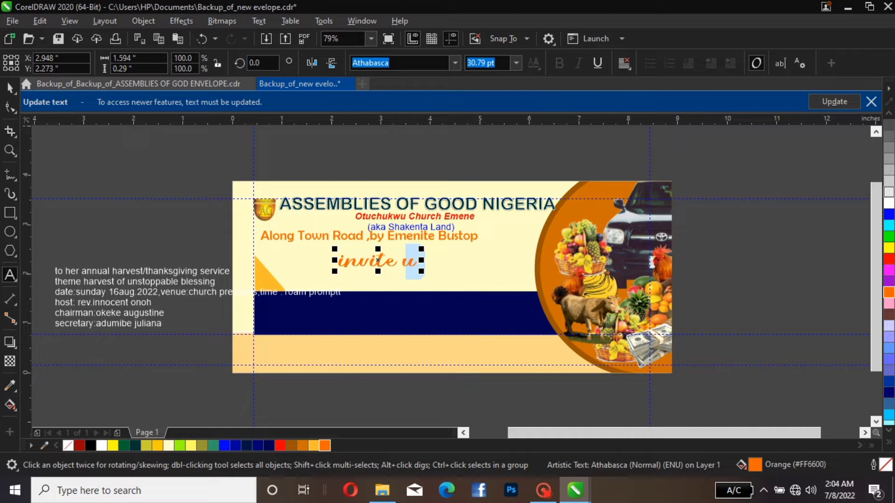
pyautogui.click(516, 63)
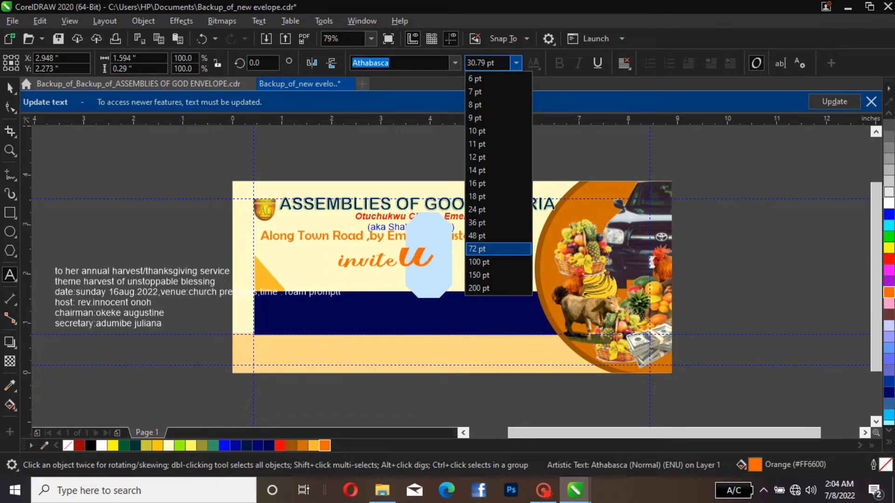
pyautogui.click(480, 249)
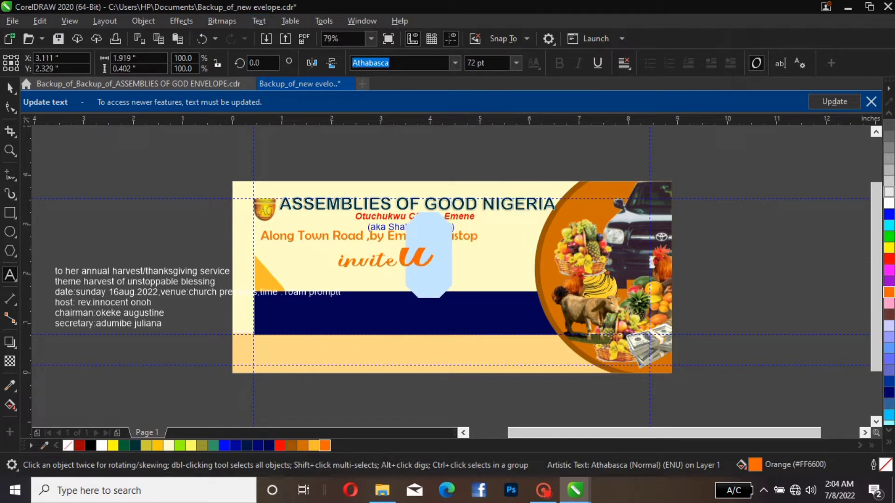
pyautogui.click(259, 21)
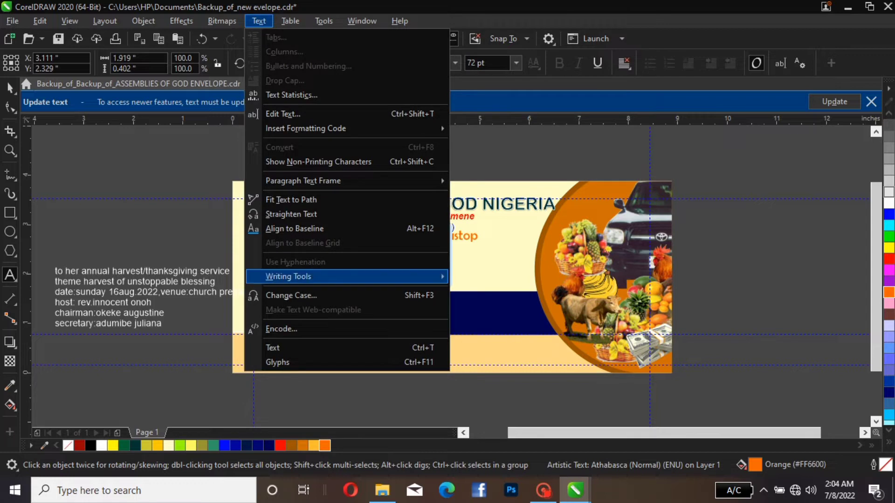
pyautogui.press('Return')
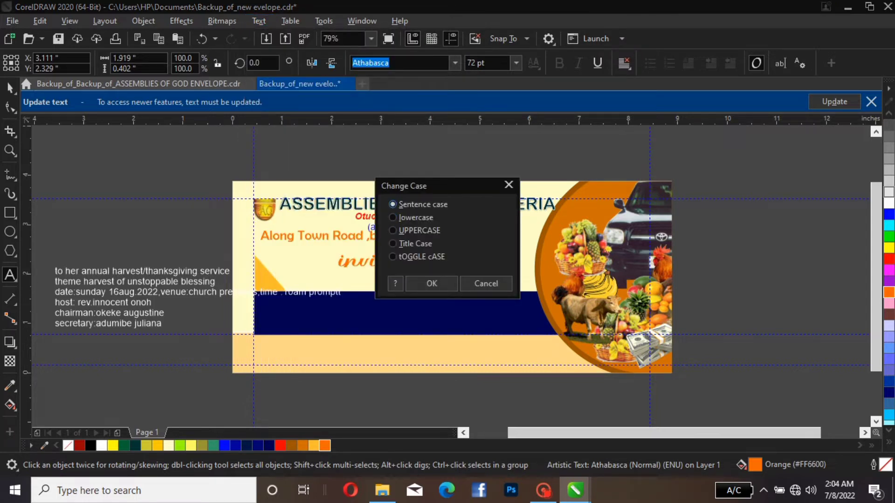
pyautogui.press('u')
pyautogui.press('Return')
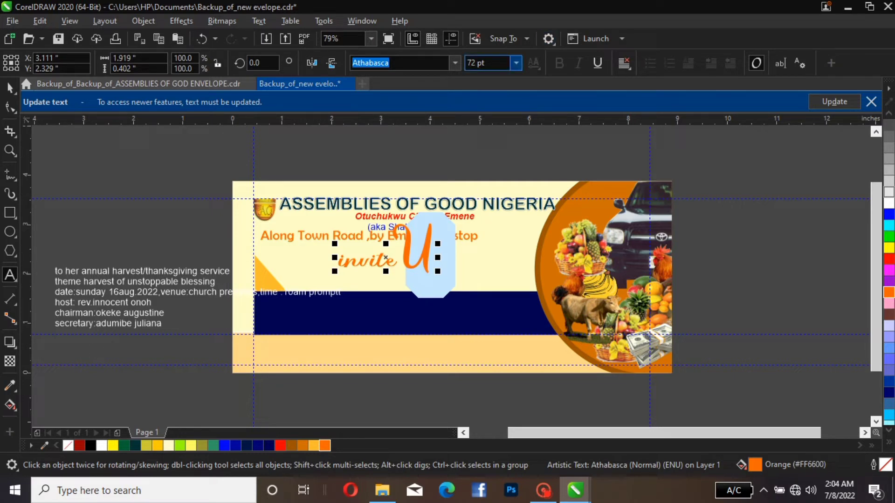
# Reduce the capital "U" to 24 pt and replace the first letter of the text with a capital "I"
pyautogui.click(516, 63)
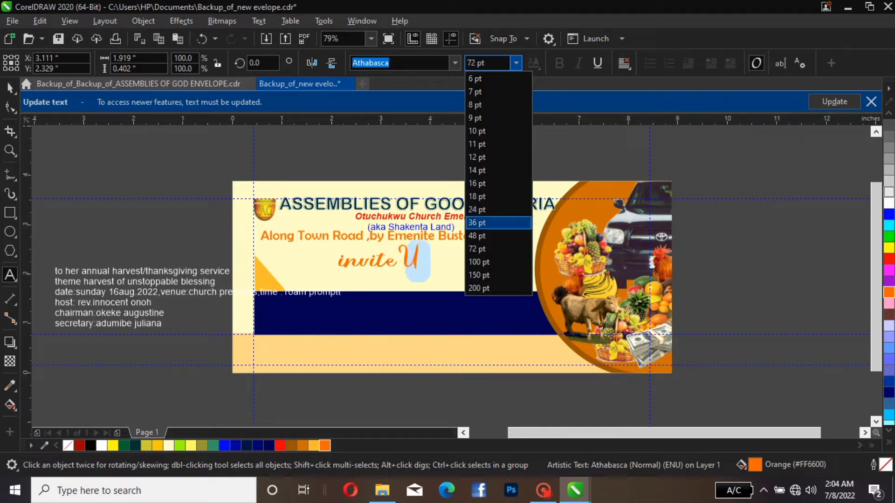
pyautogui.click(479, 210)
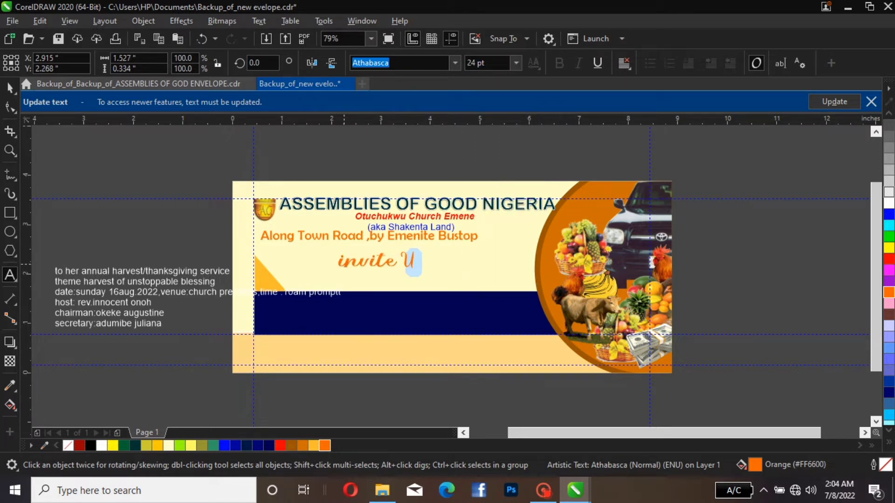
pyautogui.click(345, 265)
pyautogui.press('BackSpace')
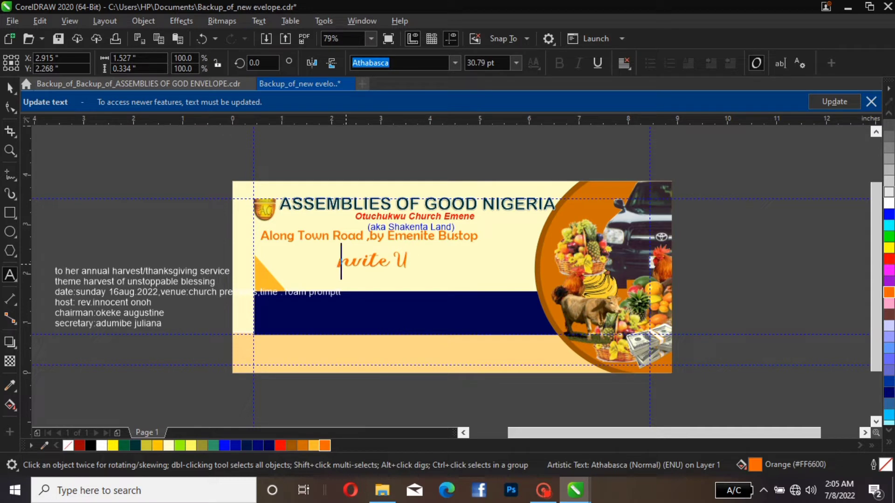
pyautogui.write('I')
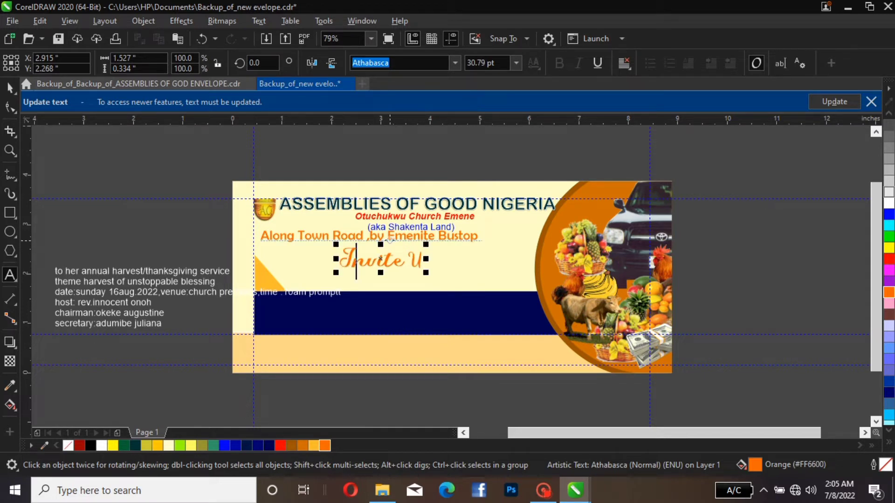
# Scale the "Invite U" text down to about 1.38 inches wide
pyautogui.click(10, 87)
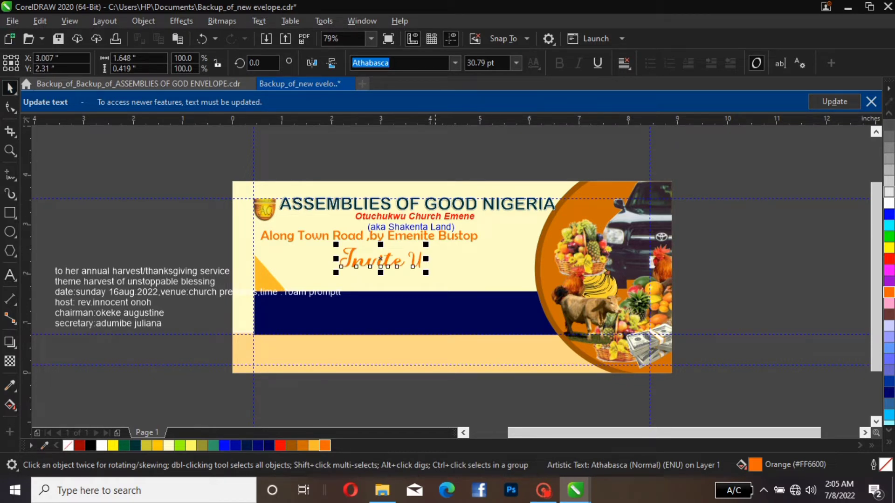
pyautogui.moveTo(426, 244); pyautogui.dragTo(388, 254)
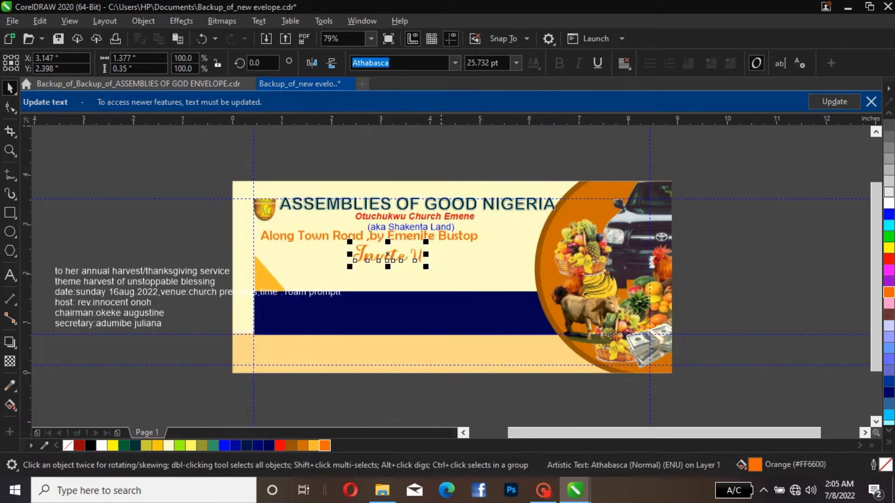
# Set the orange address line to 18 pt and move it about 0.8 inches to the right beneath "(aka Shakenta Land)"
pyautogui.click(371, 236)
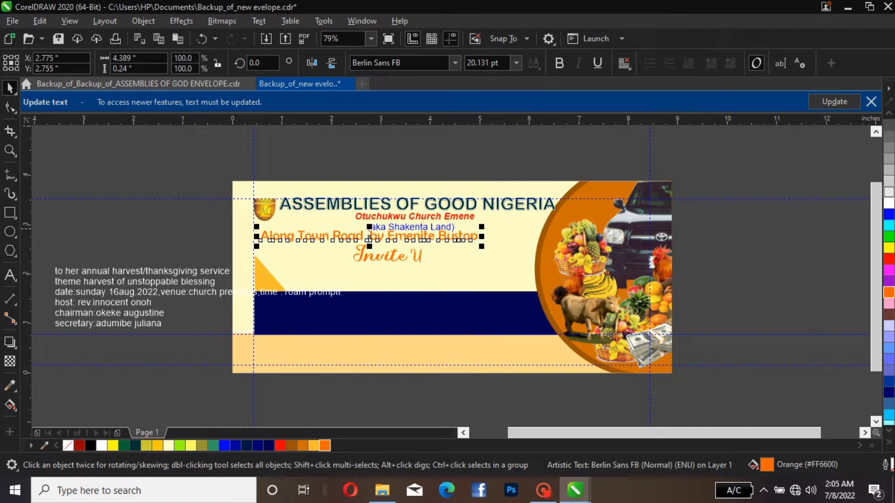
pyautogui.click(516, 63)
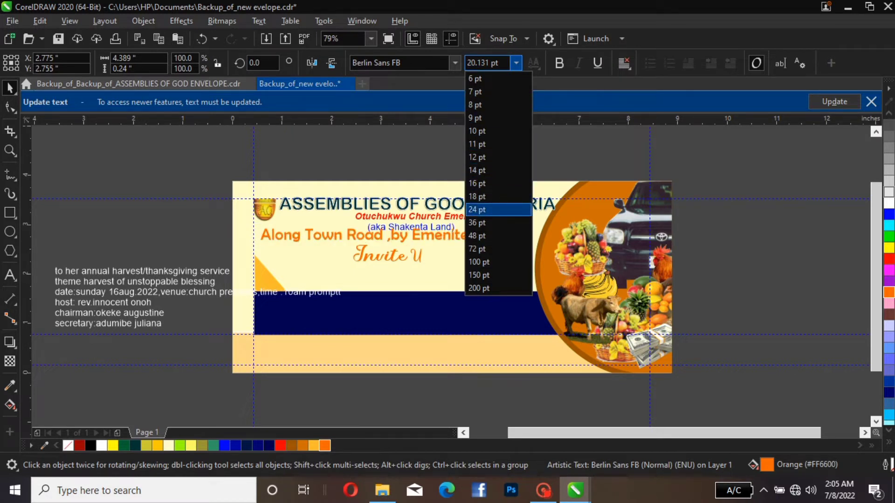
pyautogui.click(490, 196)
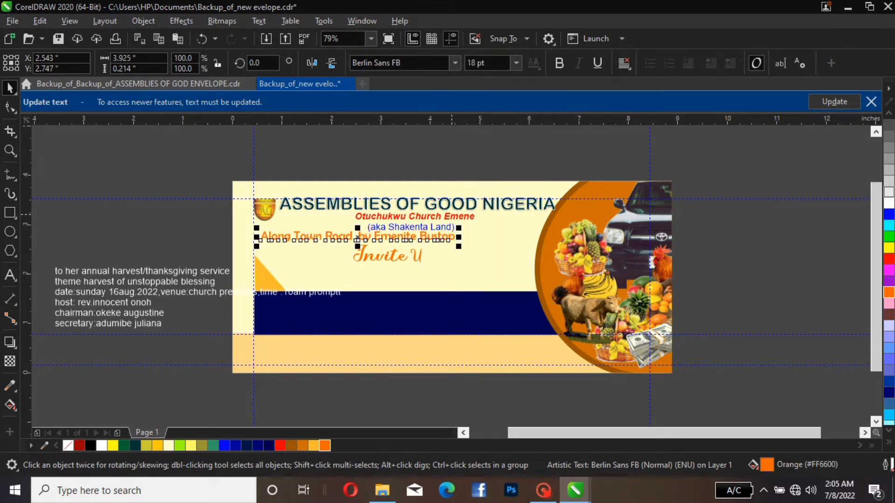
pyautogui.click(364, 145)
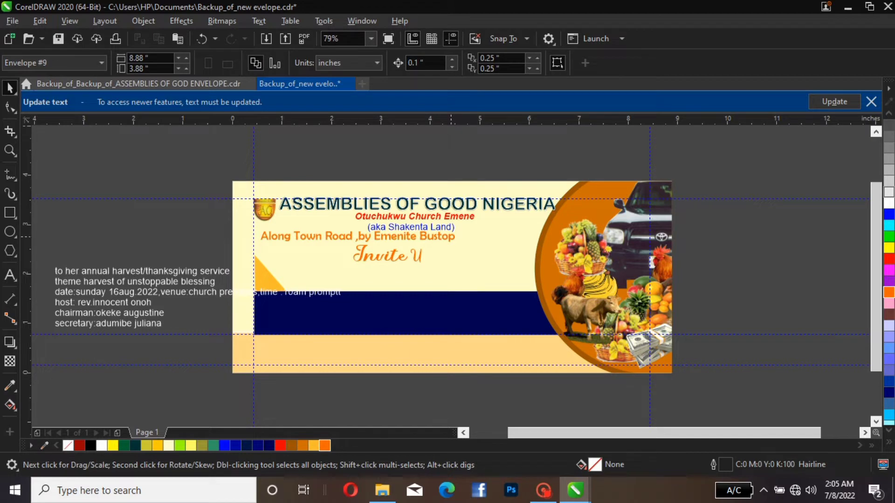
pyautogui.click(451, 237)
pyautogui.moveTo(452, 237); pyautogui.dragTo(480, 230)
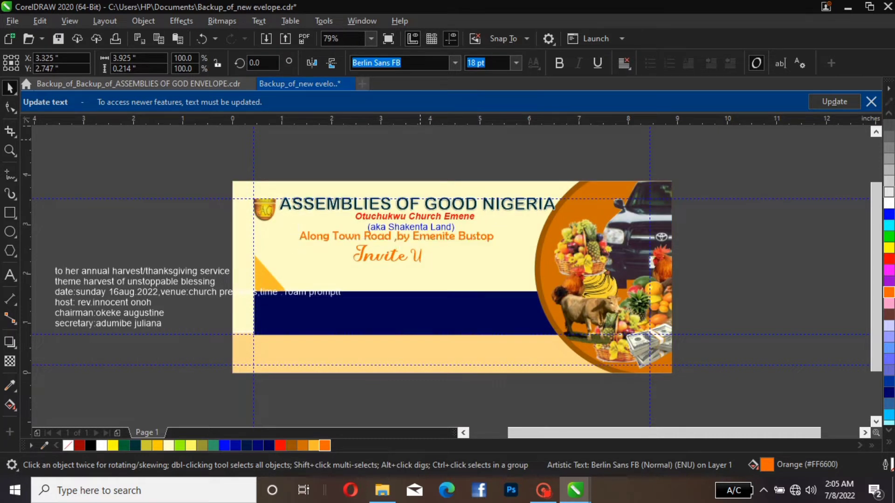
# Move the "Invite U" text about 0.2 inches to the right beneath the address line
pyautogui.click(388, 254)
pyautogui.moveTo(387, 254); pyautogui.dragTo(396, 254)
pyautogui.press('Escape')
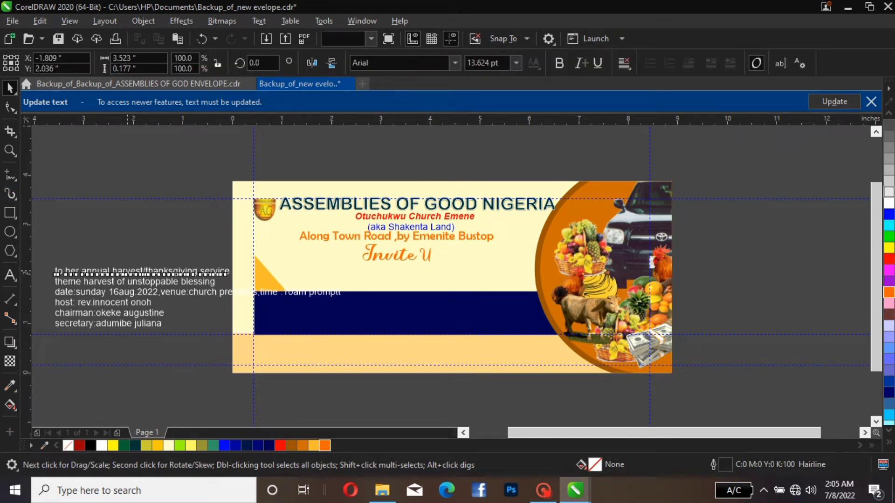
# Place the "to her annual harvest/thanksgiving service" text on the envelope below "Invite U" and fill it with olive
pyautogui.click(129, 271)
pyautogui.moveTo(129, 271); pyautogui.dragTo(345, 262)
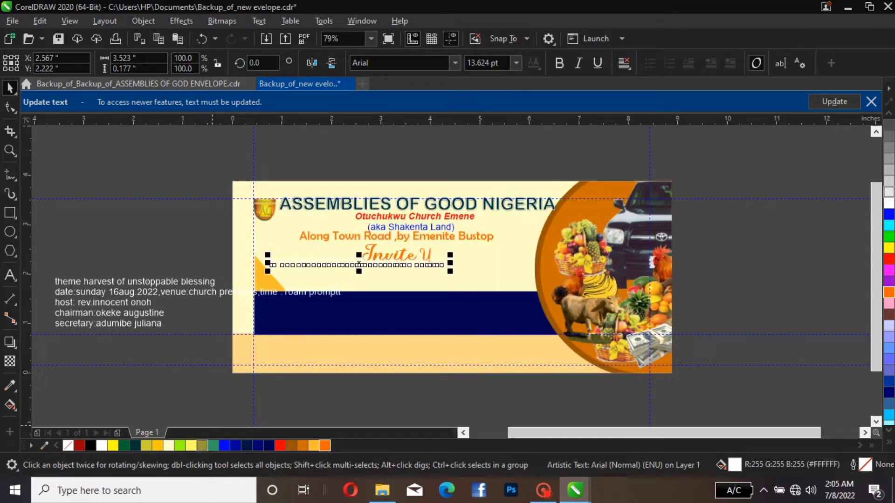
pyautogui.click(202, 446)
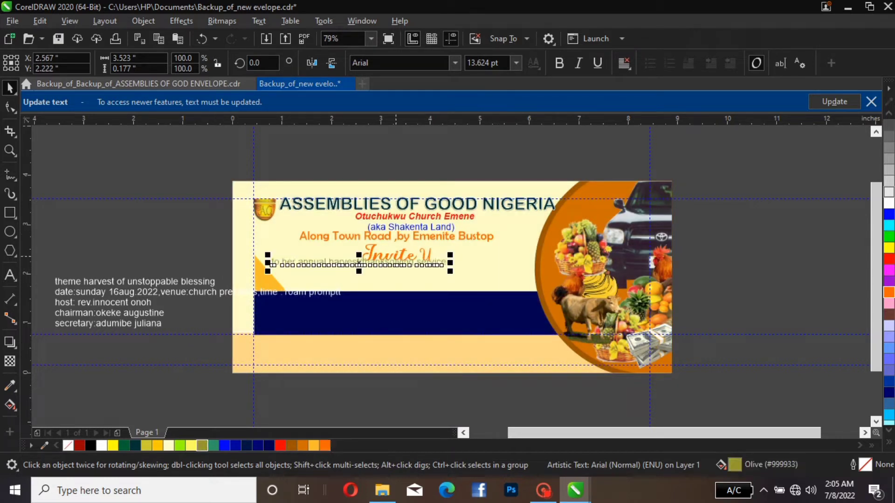
# Change the fill colour of the "Invite U" text to black
pyautogui.click(405, 253)
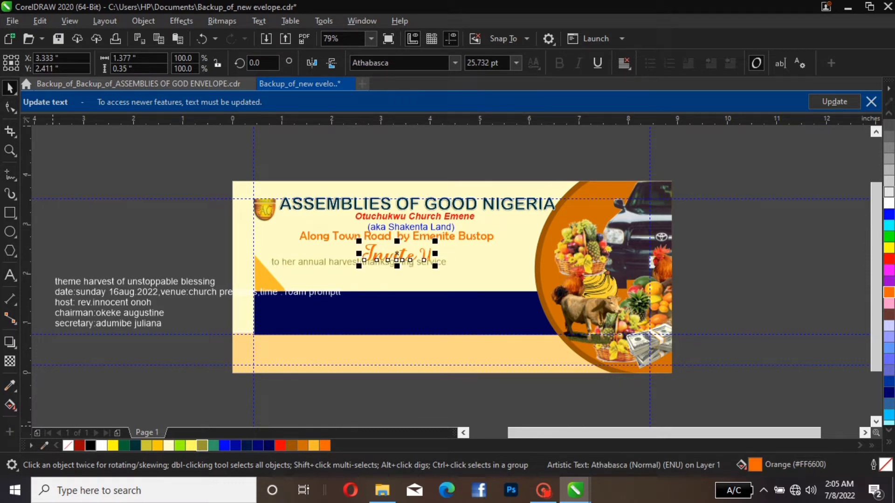
pyautogui.click(91, 445)
pyautogui.press('Escape')
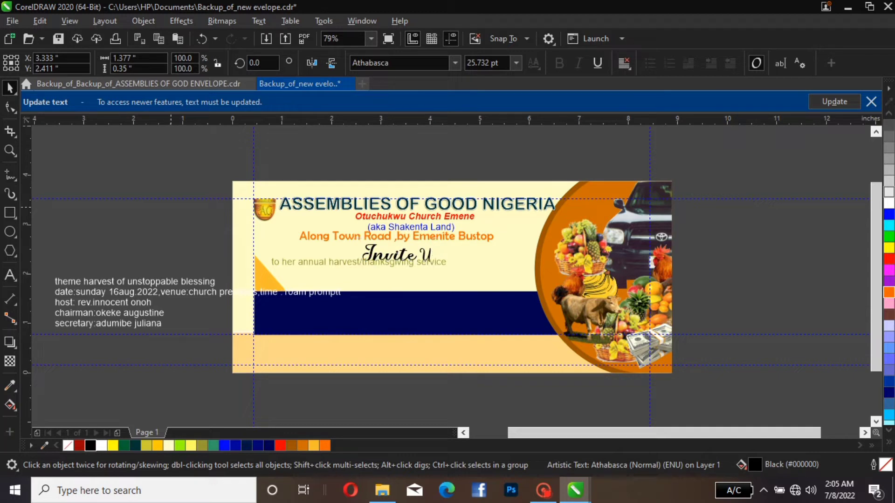
# Move the olive harvest/thanksgiving line down about 0.14 inches and enlarge it to about 5.33 inches wide
pyautogui.click(350, 262)
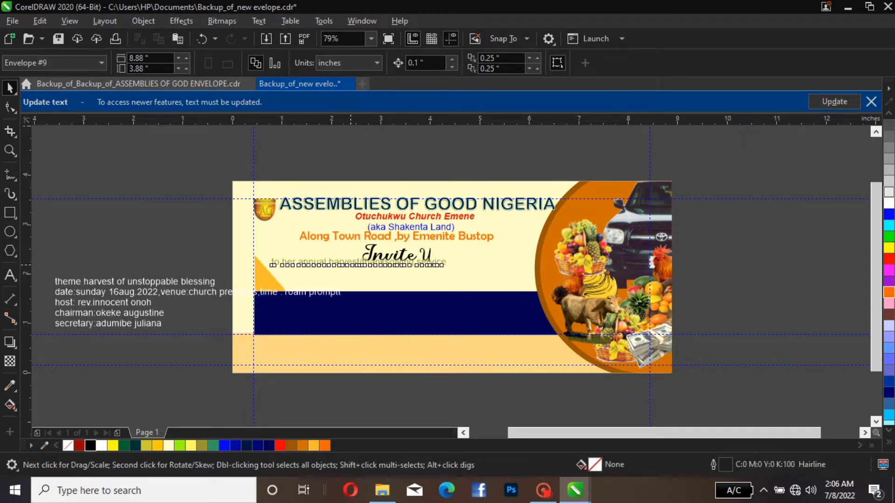
pyautogui.moveTo(351, 264); pyautogui.dragTo(347, 269)
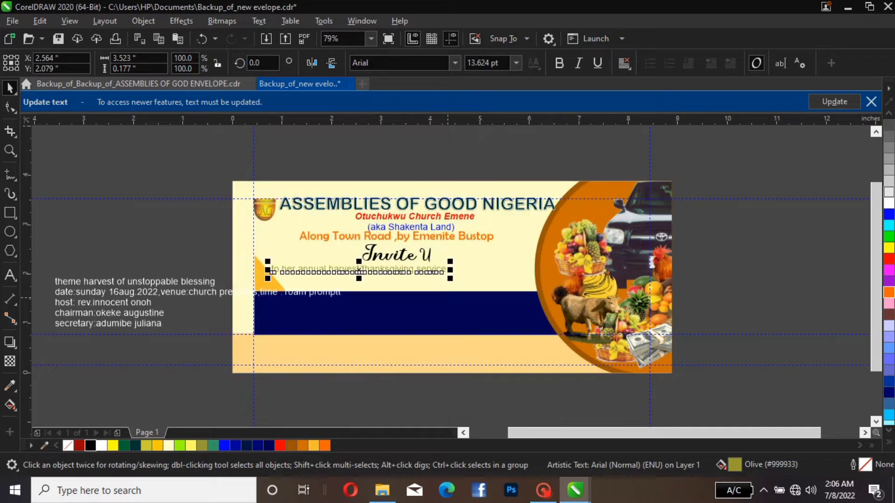
pyautogui.moveTo(453, 261); pyautogui.dragTo(543, 245)
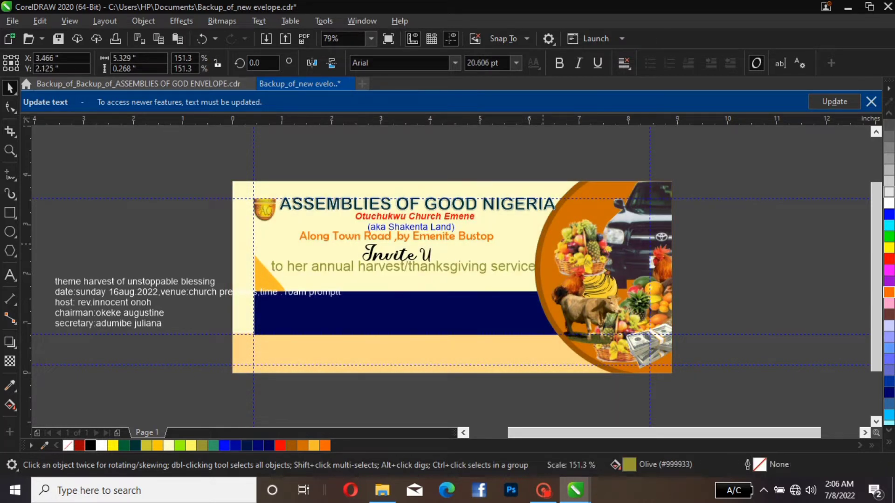
pyautogui.press('Escape')
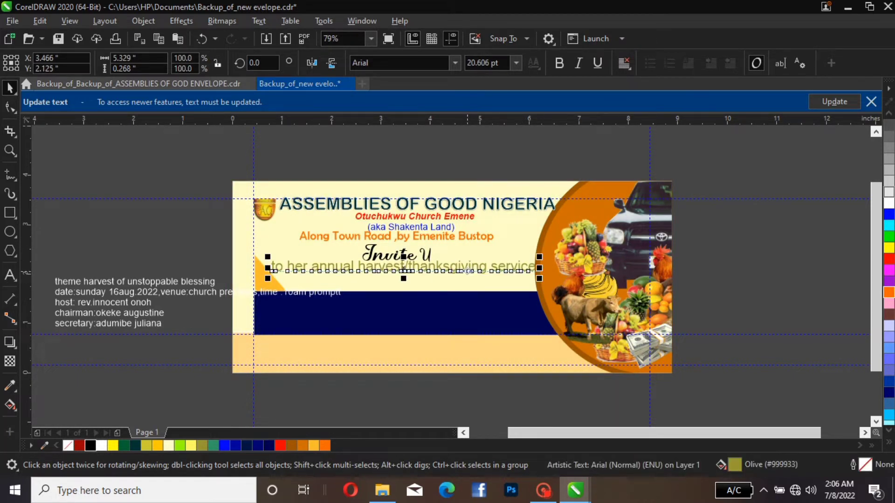
# Break the olive text into two lines before "thanksgiving" and move it about 1.1 inches right, centred beneath "Invite U"
pyautogui.doubleClick(409, 266)
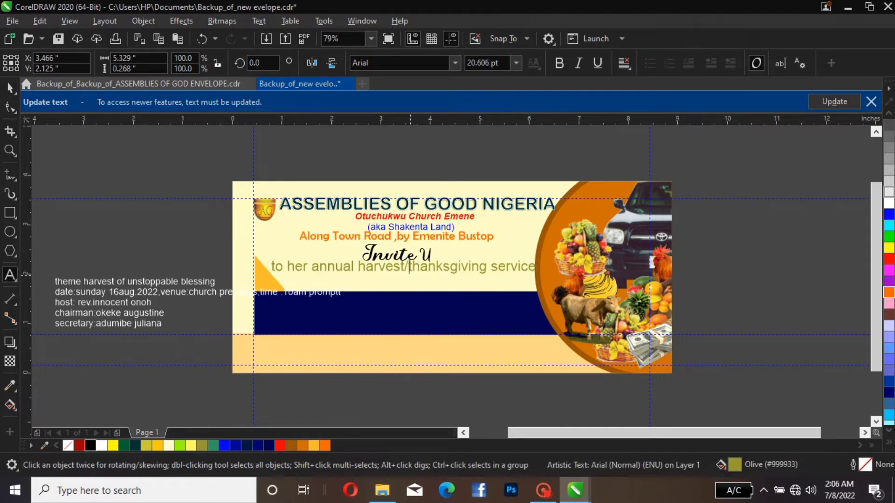
pyautogui.press('Return')
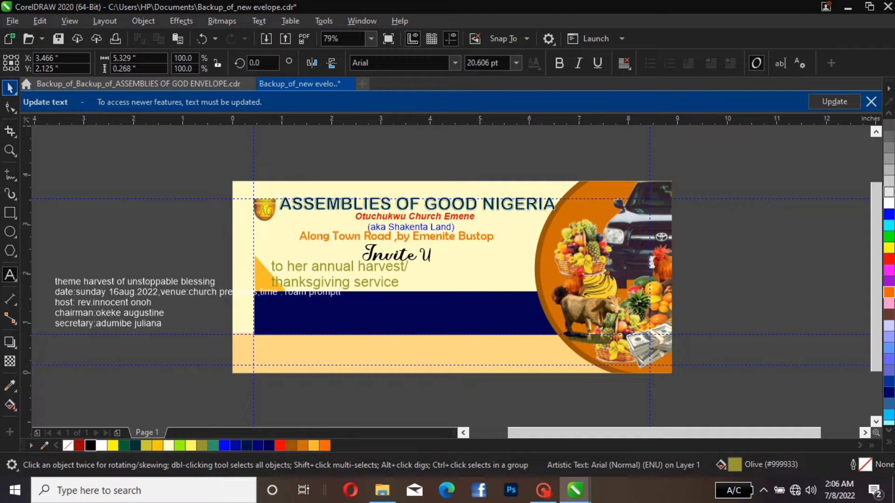
pyautogui.click(10, 88)
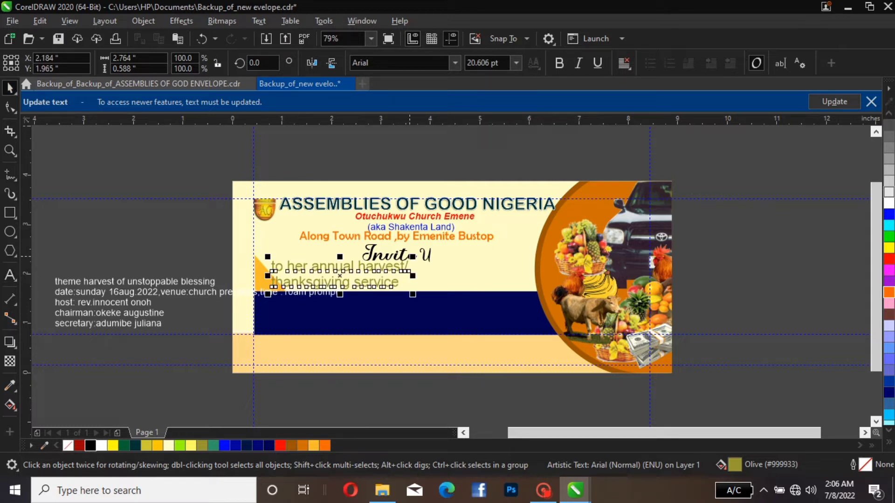
pyautogui.moveTo(413, 257); pyautogui.dragTo(415, 256)
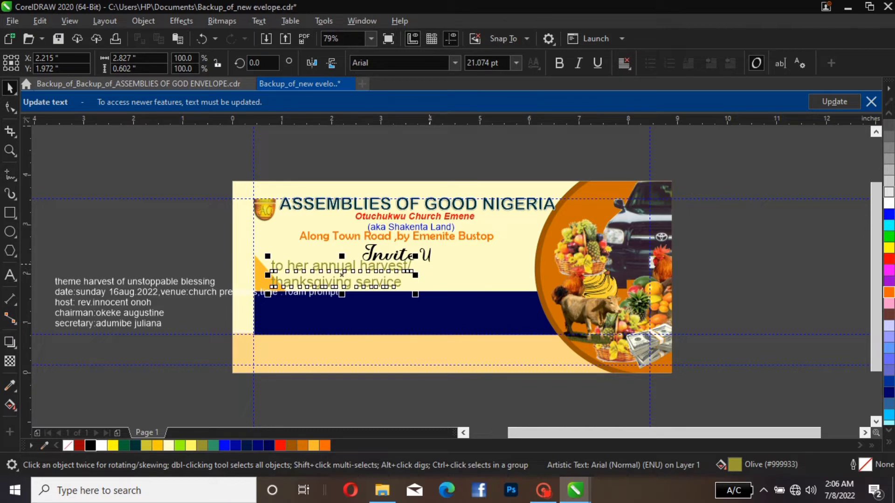
pyautogui.moveTo(385, 270); pyautogui.dragTo(427, 274)
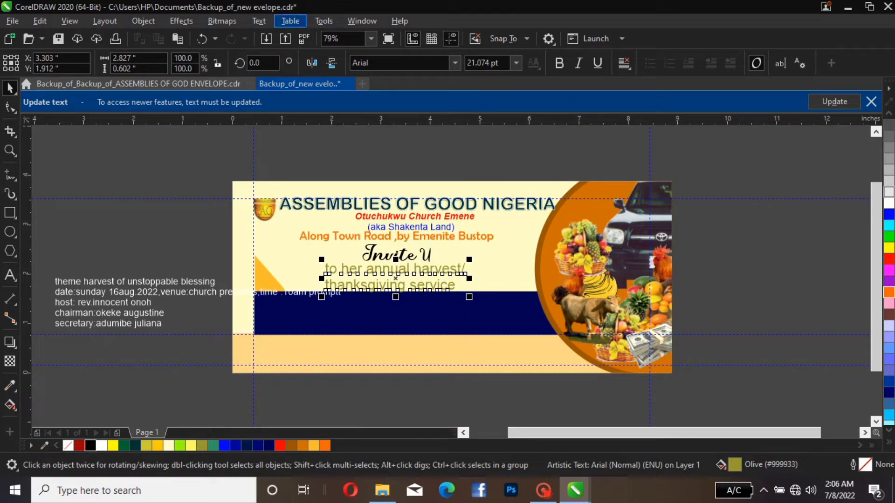
# Change the olive harvest/thanksgiving text beneath "Invite U" to Title Case
pyautogui.click(259, 21)
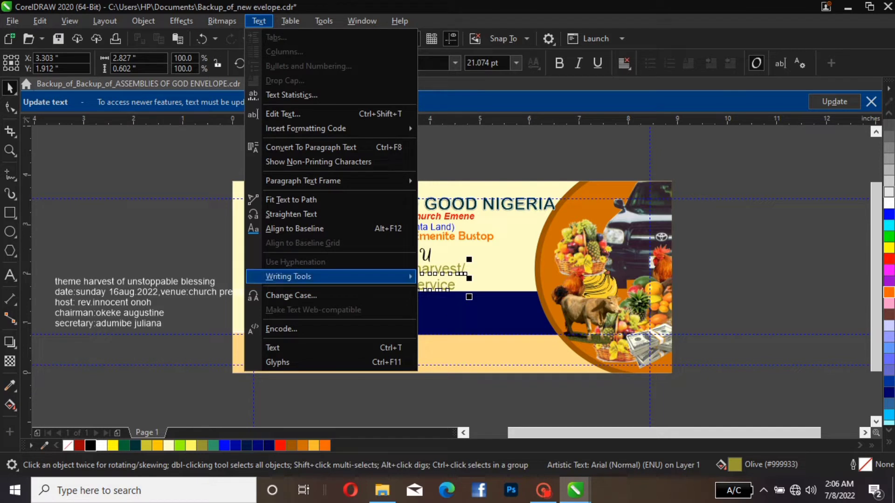
pyautogui.click(291, 296)
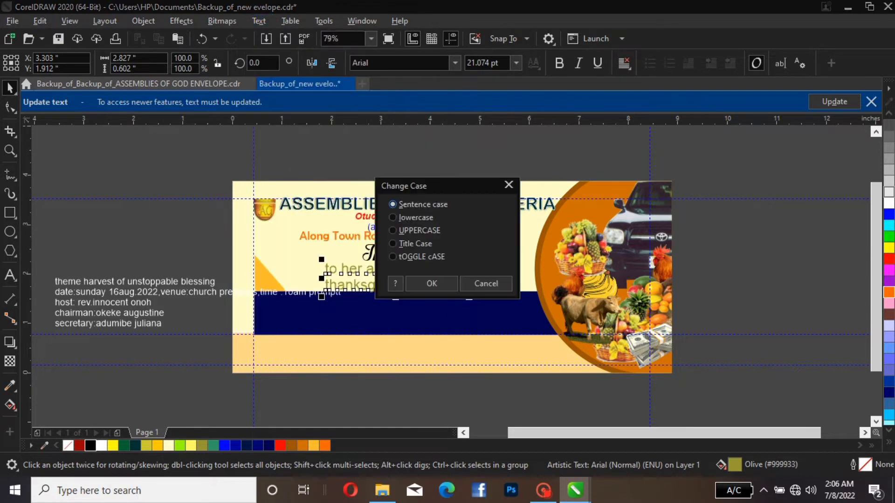
pyautogui.click(393, 243)
pyautogui.click(433, 283)
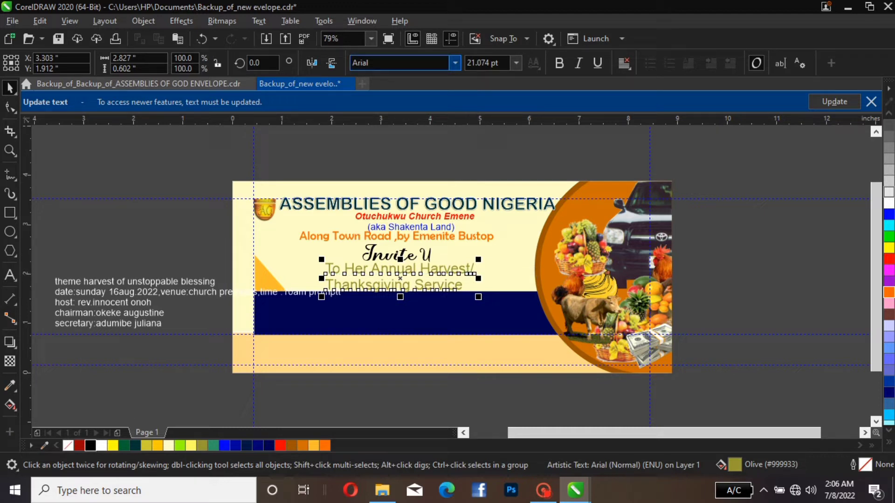
# Set the font of the olive harvest/thanksgiving text to Bahnschrift
pyautogui.click(454, 62)
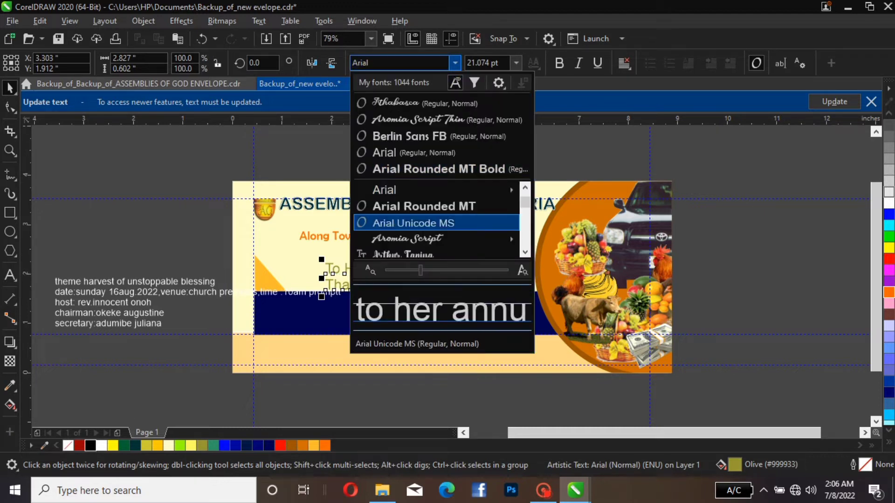
pyautogui.scroll(-2, 435, 206)
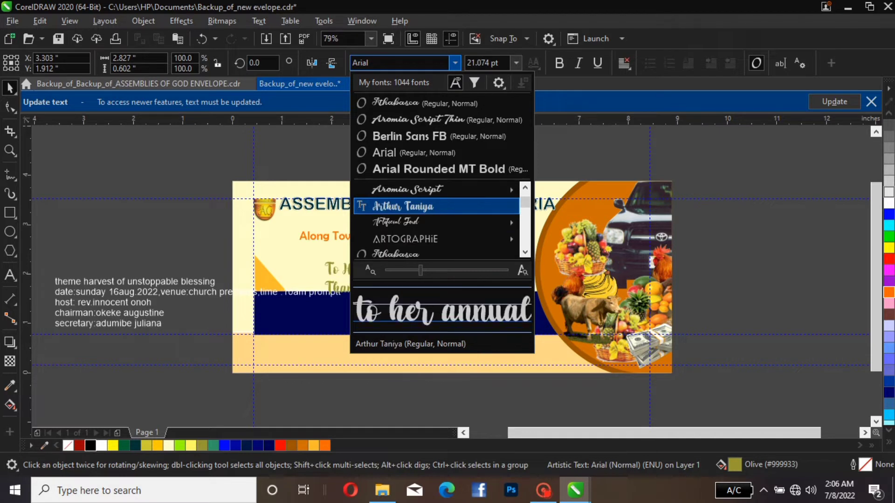
pyautogui.scroll(-5, 435, 206)
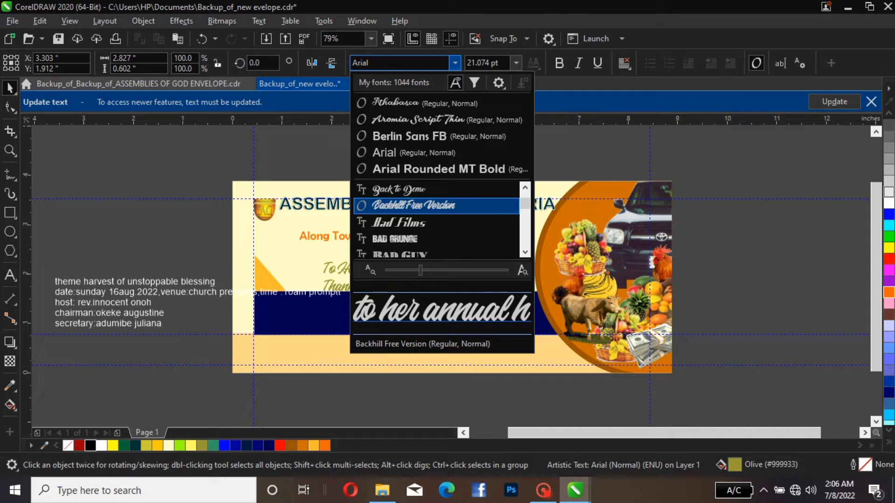
pyautogui.scroll(-3, 436, 222)
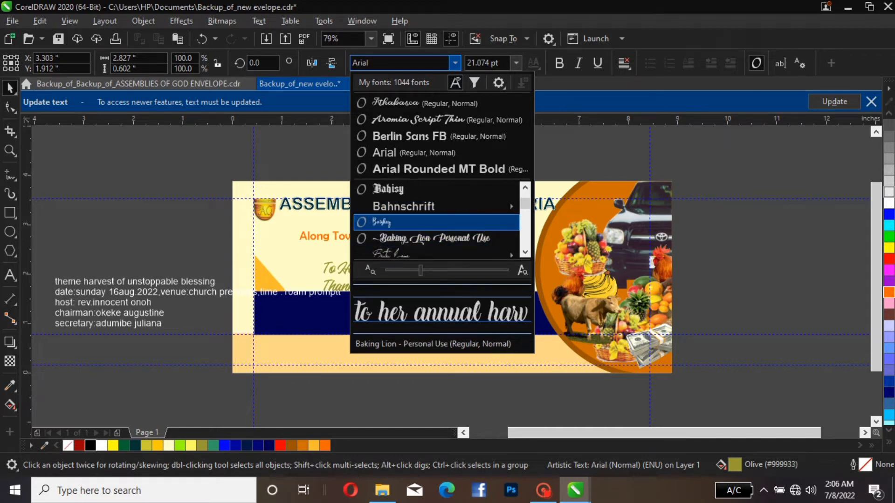
pyautogui.press('Escape')
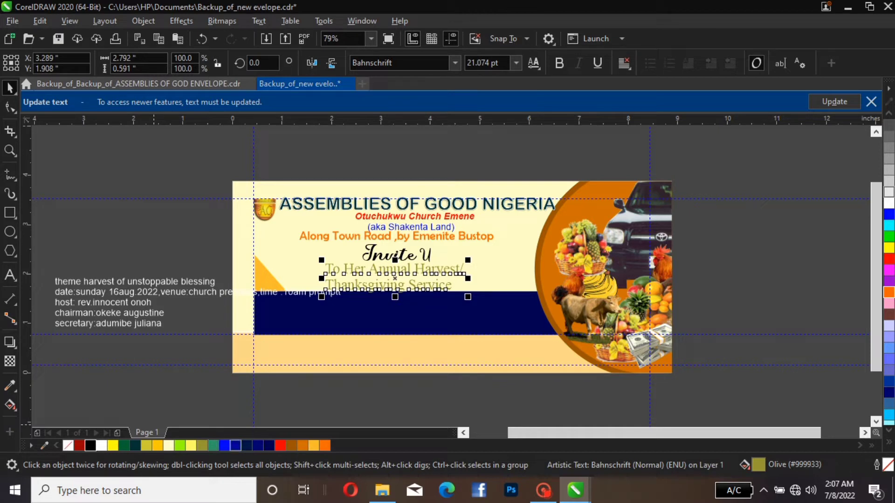
# Try dark blue on the harvest/thanksgiving text and settle on a Dark Green (#003333) fill
pyautogui.click(235, 446)
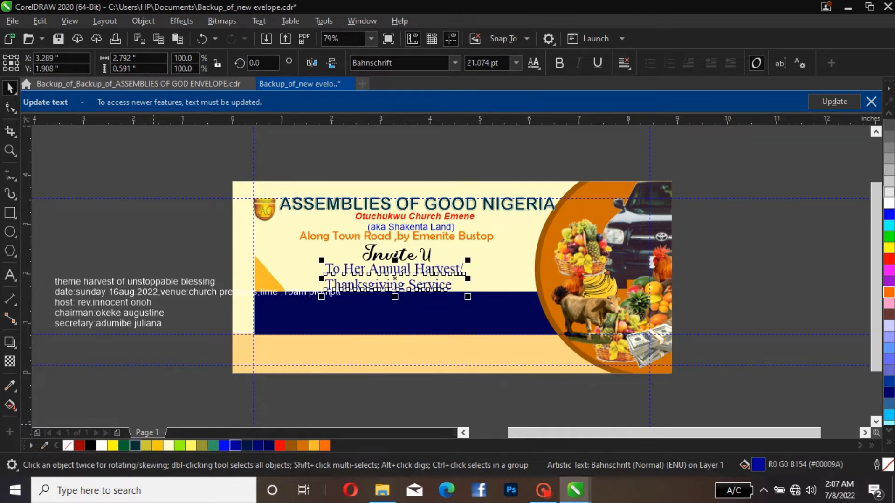
pyautogui.click(135, 446)
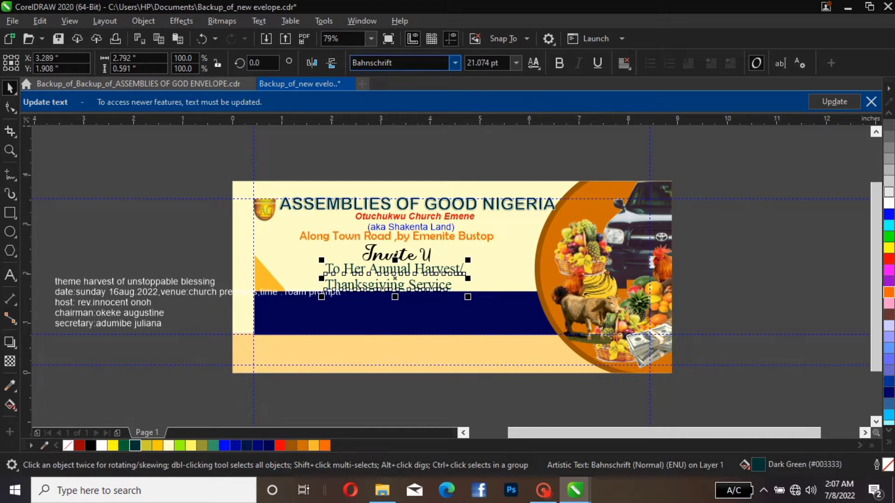
# Preview alternative typefaces on the "To Her Annual Harvest/Thanksgiving Service" text and set its font to Broadway
pyautogui.click(454, 63)
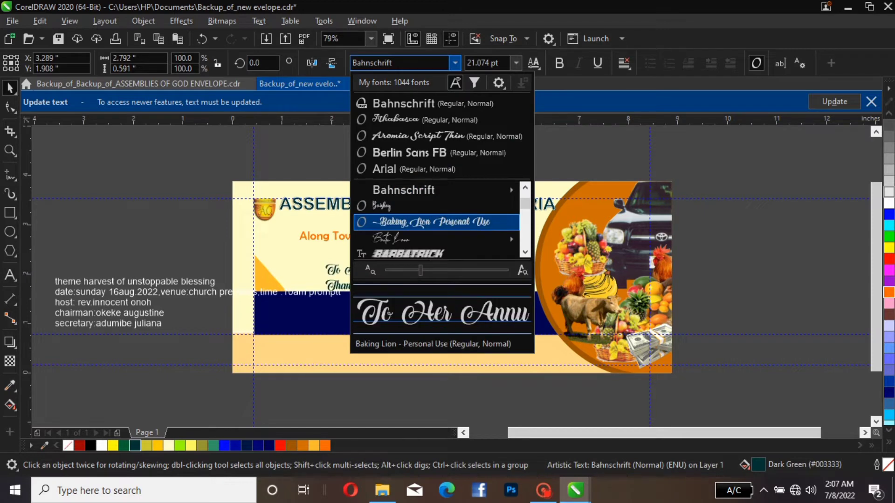
pyautogui.moveTo(420, 190)
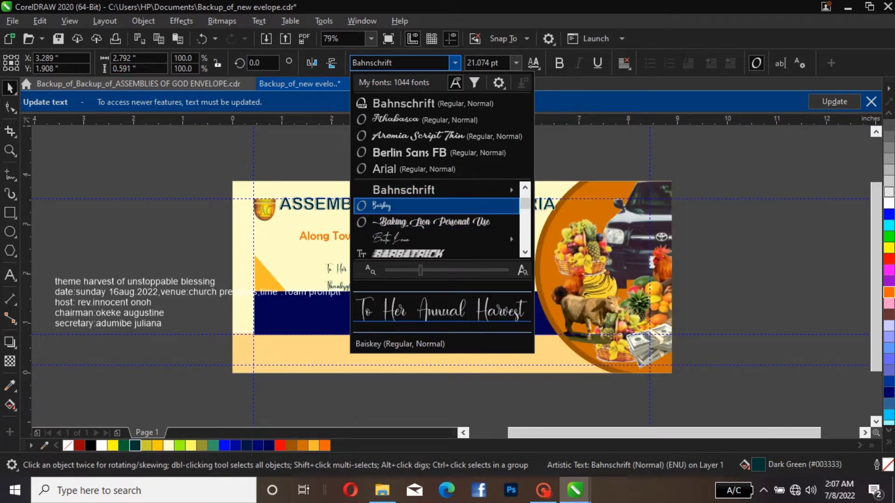
pyautogui.press('Down')
pyautogui.press('Down')
pyautogui.press('Down')
pyautogui.press('Down')
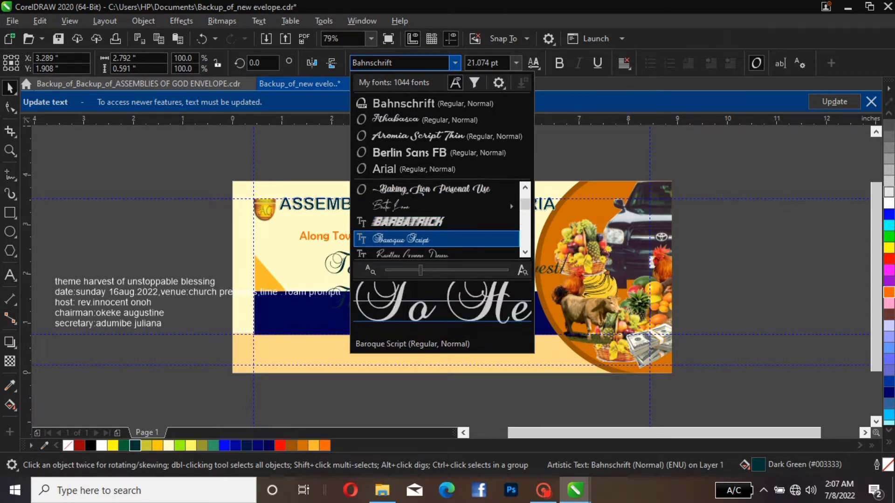
pyautogui.press('Down')
pyautogui.press('Down')
pyautogui.press('Down')
pyautogui.press('Down')
pyautogui.press('Down')
pyautogui.press('Down')
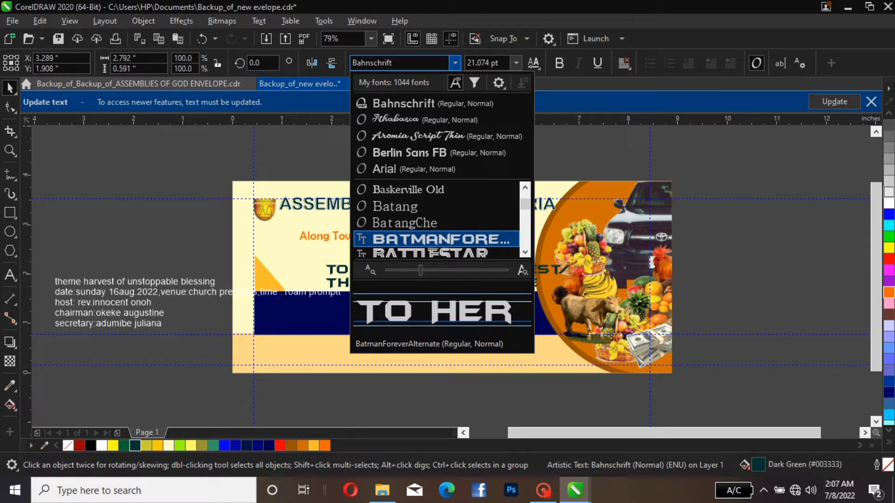
pyautogui.press('Down')
pyautogui.press('Down')
pyautogui.press('Down')
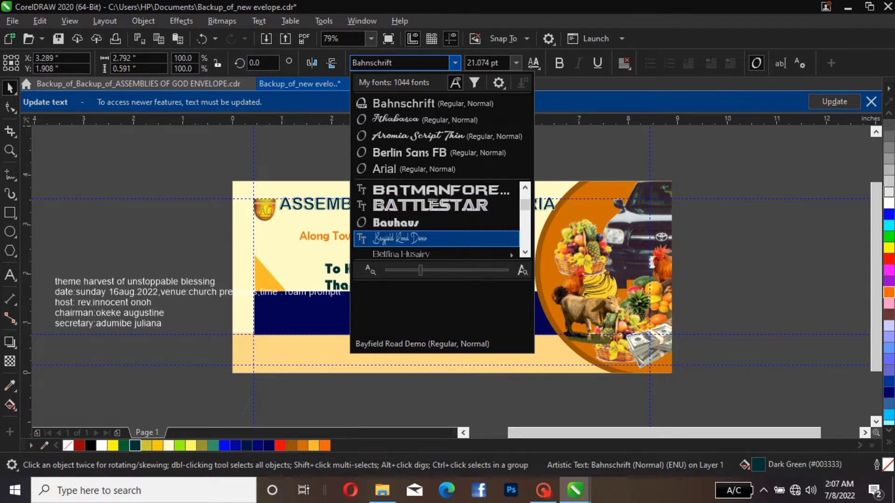
pyautogui.press('Down')
pyautogui.press('Down')
pyautogui.press('Down')
pyautogui.press('Down')
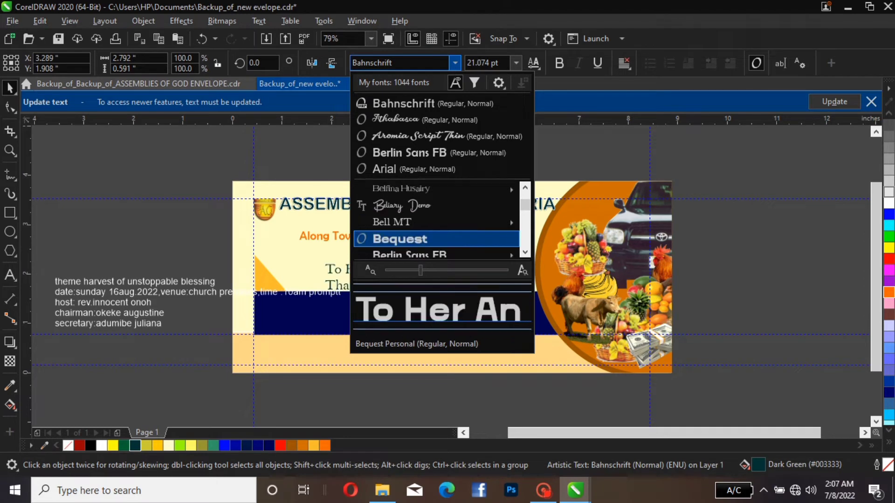
pyautogui.press('Down')
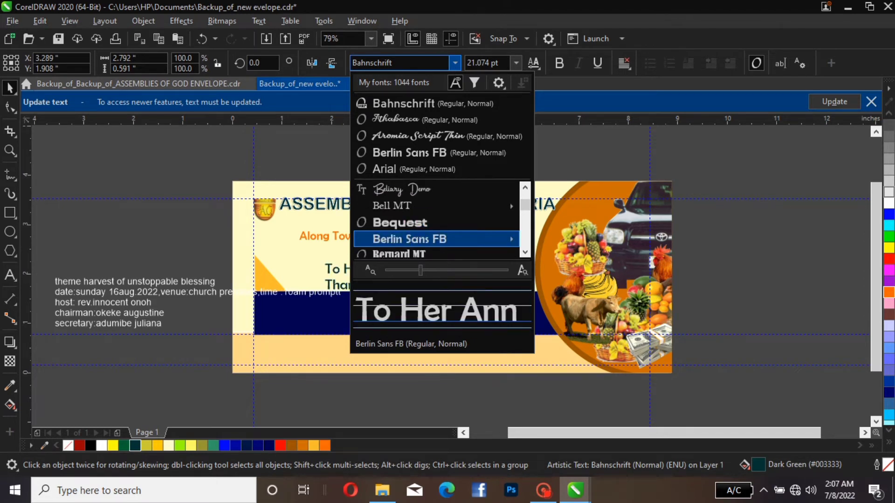
pyautogui.press('Up')
pyautogui.press('Down')
pyautogui.press('Up')
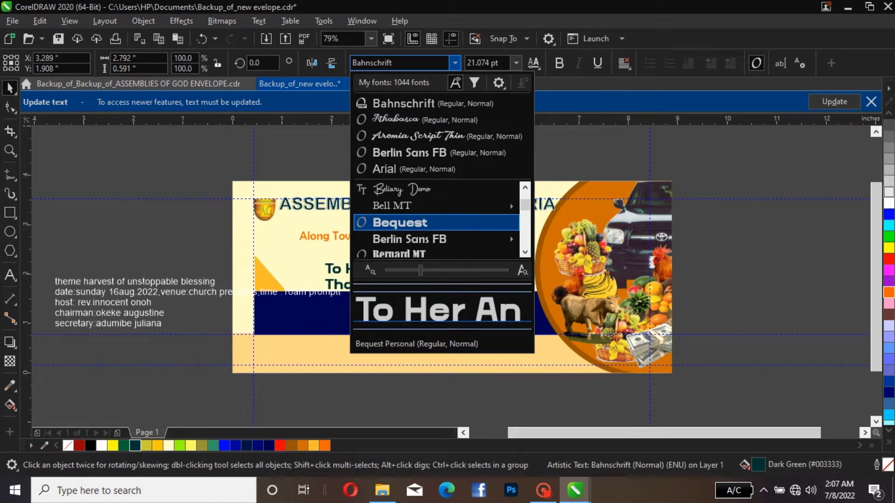
pyautogui.press('Down')
pyautogui.press('Down')
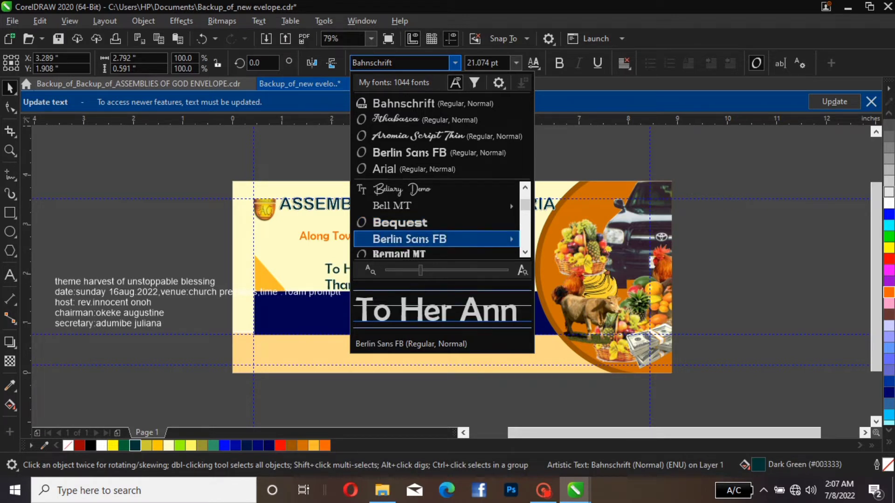
pyautogui.press('Down')
pyautogui.press('Down')
pyautogui.press('Down')
pyautogui.press('Down')
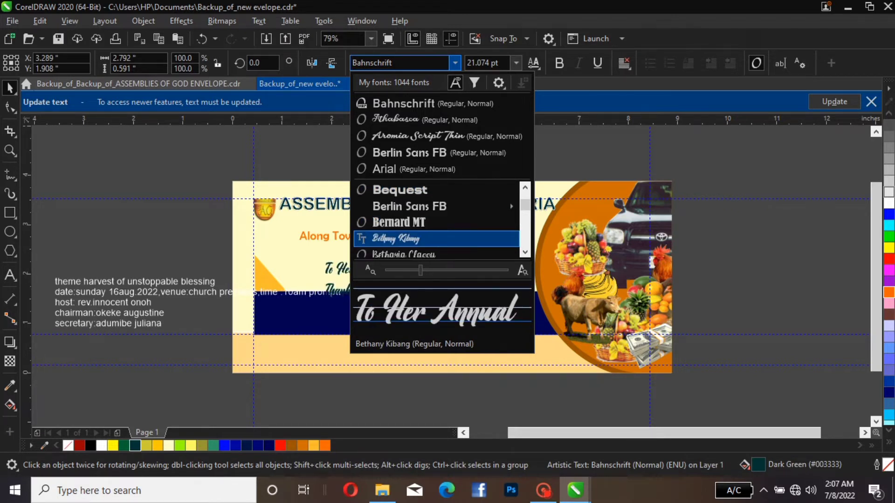
pyautogui.press('Down')
pyautogui.press('Down')
pyautogui.press('Down')
pyautogui.press('Down')
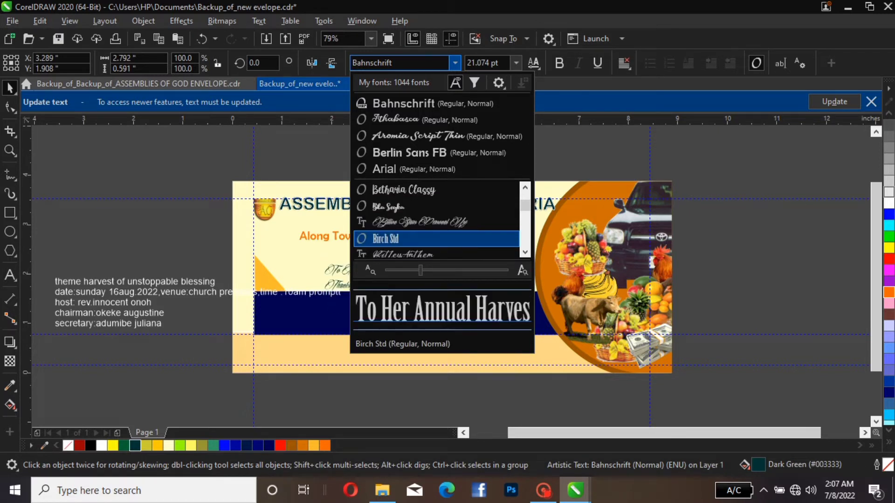
pyautogui.press('Down')
pyautogui.press('Down')
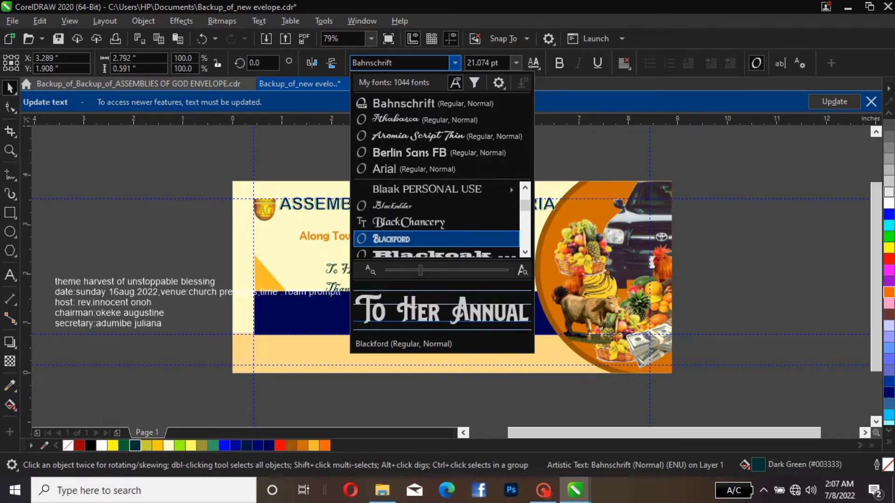
pyautogui.press('Down')
pyautogui.press('Down')
pyautogui.press('Down')
pyautogui.press('Down')
pyautogui.press('Down')
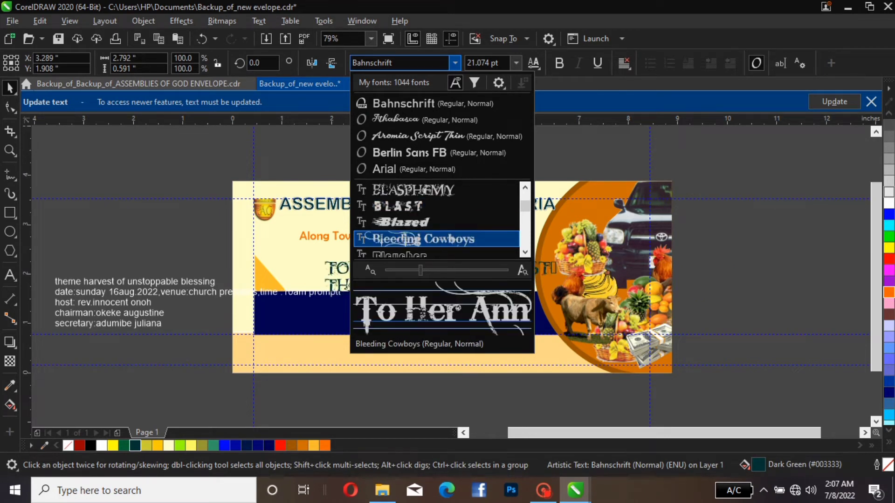
pyautogui.press('Down')
pyautogui.press('Down')
pyautogui.press('Down')
pyautogui.press('Down')
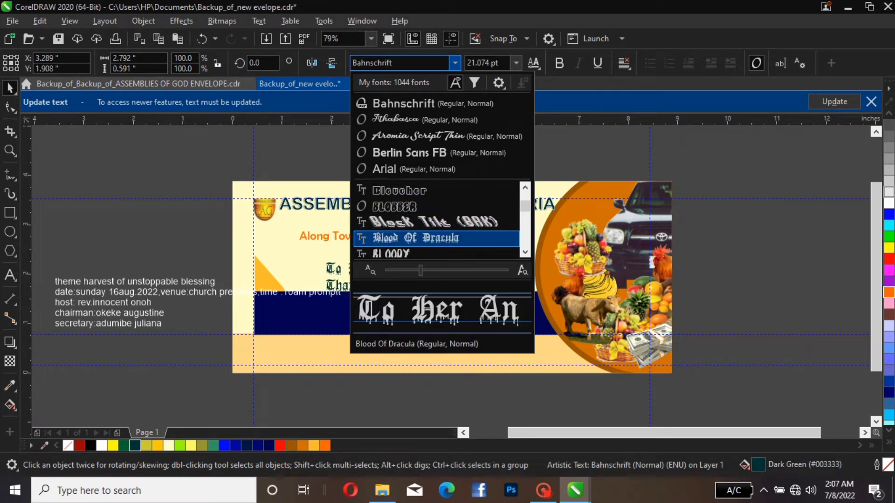
pyautogui.press('Down')
pyautogui.press('Down')
pyautogui.press('Down')
pyautogui.press('Down')
pyautogui.press('Down')
pyautogui.press('Down')
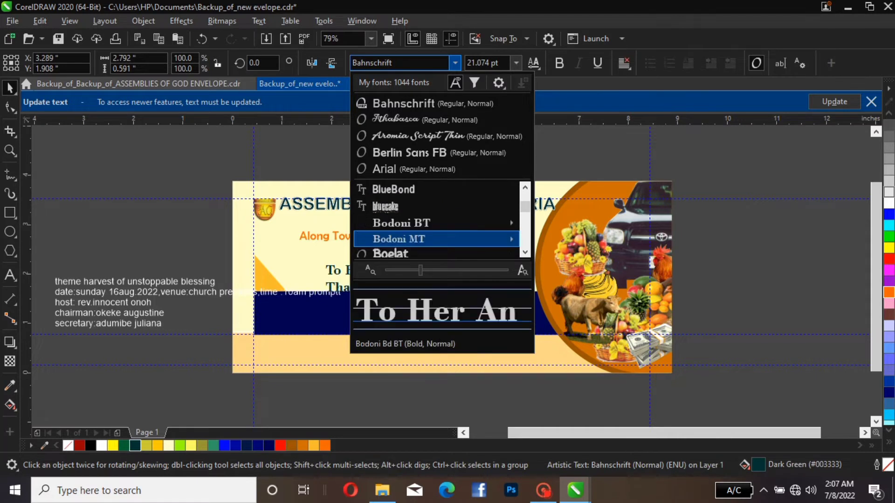
pyautogui.press('Down')
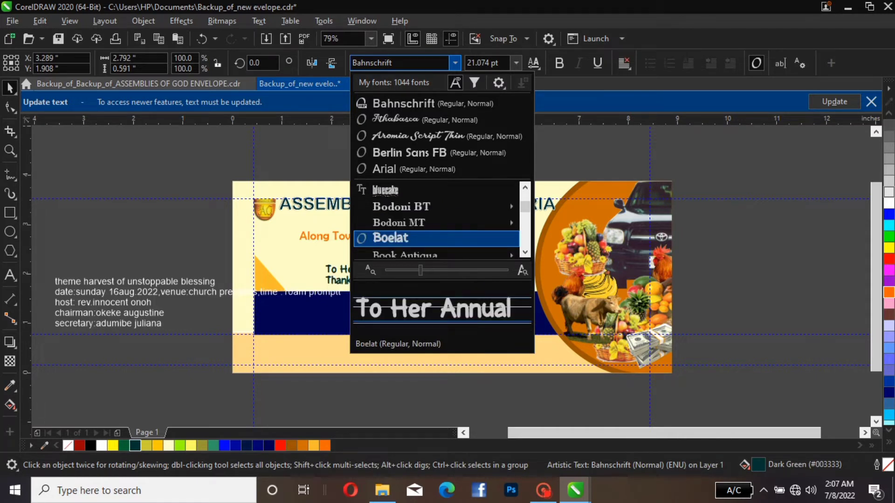
pyautogui.press('Down')
pyautogui.press('Down')
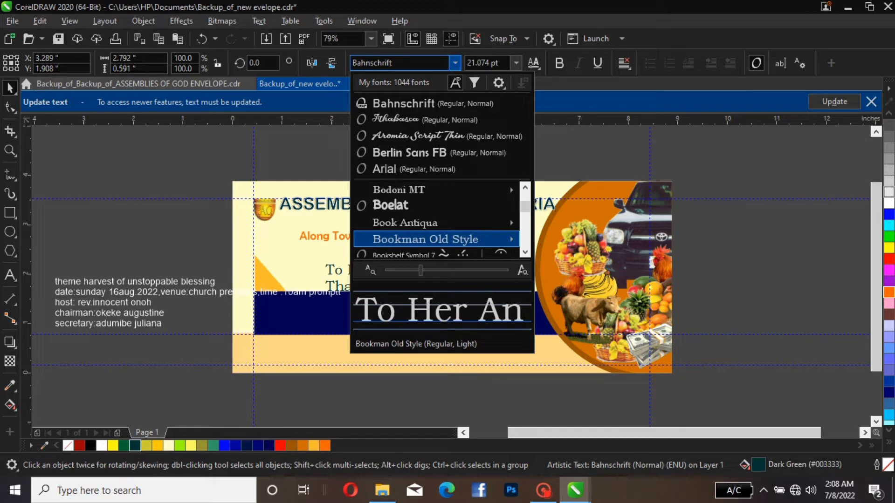
pyautogui.press('Down')
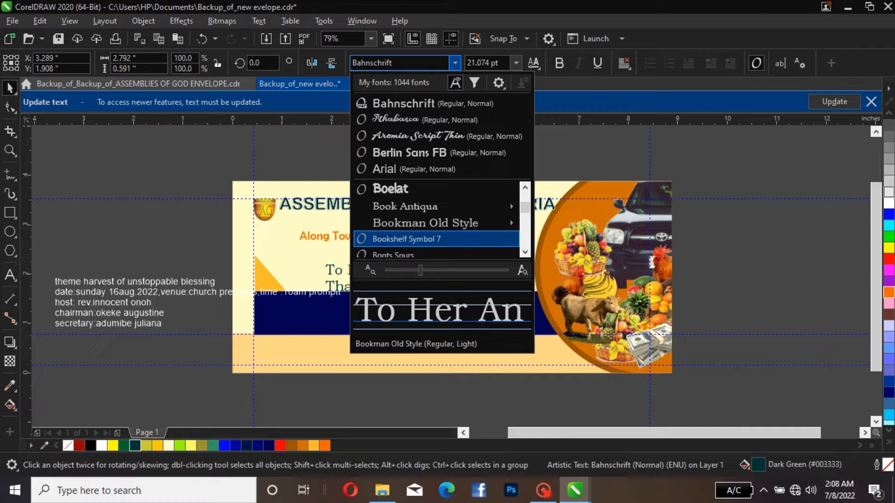
pyautogui.press('Down')
pyautogui.press('Down')
pyautogui.press('Down')
pyautogui.press('Down')
pyautogui.press('Down')
pyautogui.press('Down')
pyautogui.press('Down')
pyautogui.press('Down')
pyautogui.press('Down')
pyautogui.press('Down')
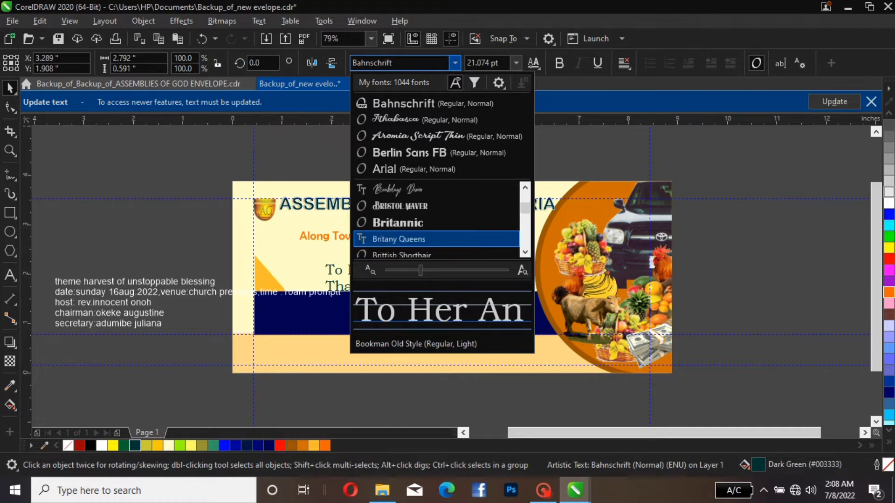
pyautogui.press('Down')
pyautogui.press('Down')
pyautogui.press('Up')
pyautogui.press('Up')
pyautogui.press('Up')
pyautogui.press('Up')
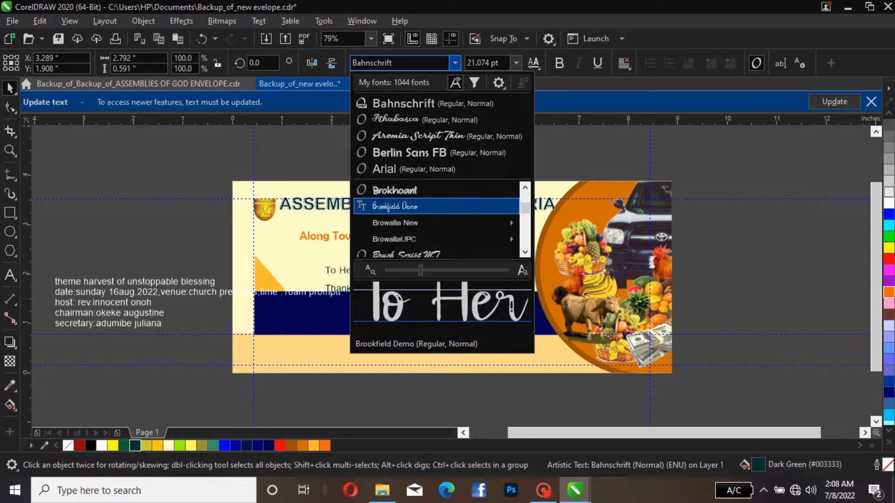
pyautogui.press('Up')
pyautogui.press('Up')
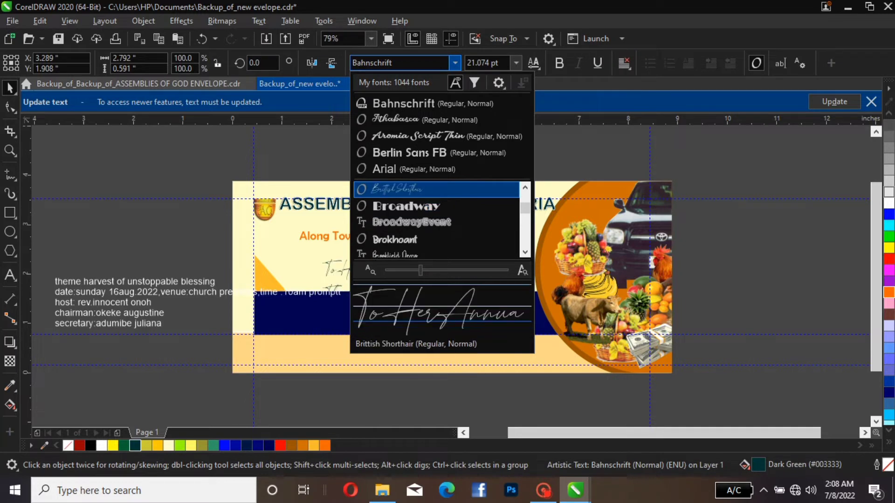
pyautogui.press('Down')
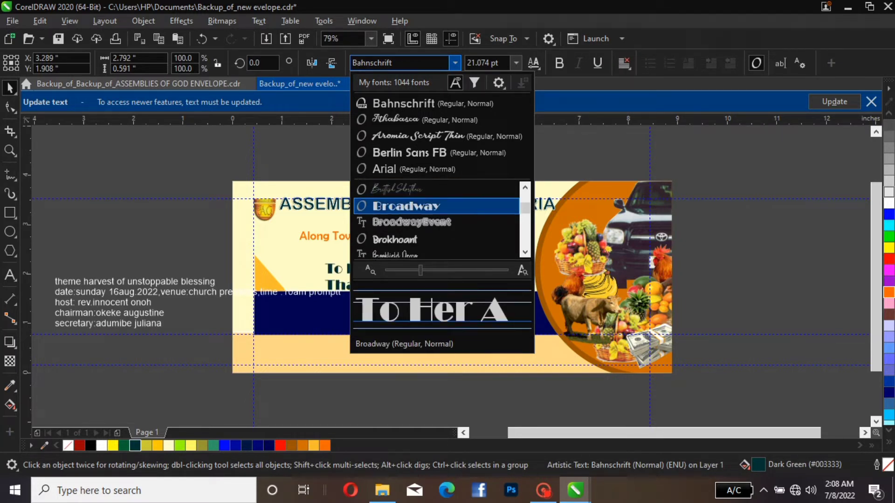
pyautogui.press('Return')
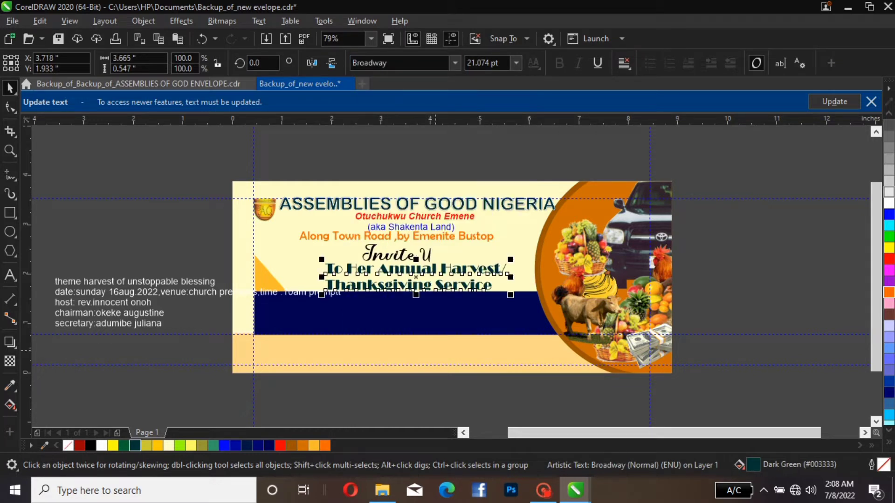
pyautogui.click(136, 199)
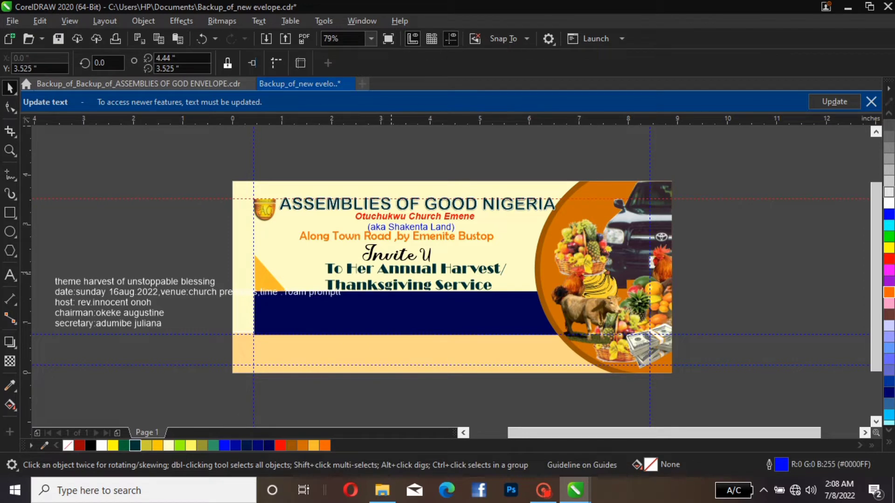
pyautogui.click(392, 272)
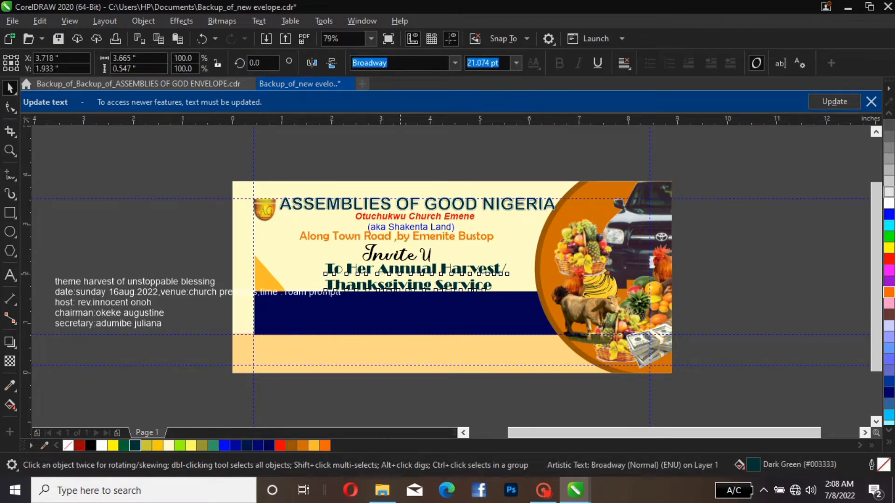
# Move the harvest/thanksgiving text toward the left margin guide and enlarge it to about 4.14 inches wide (about 23.8 pt)
pyautogui.moveTo(391, 272); pyautogui.dragTo(359, 272)
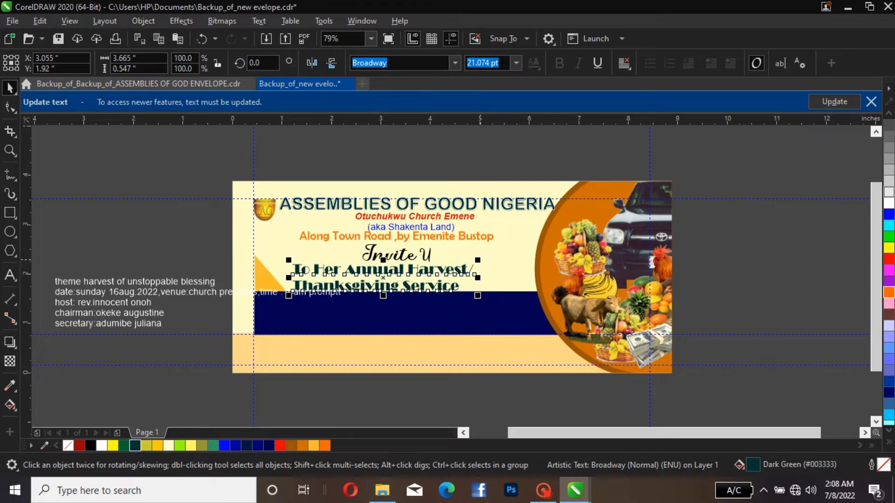
pyautogui.moveTo(478, 260); pyautogui.dragTo(527, 251)
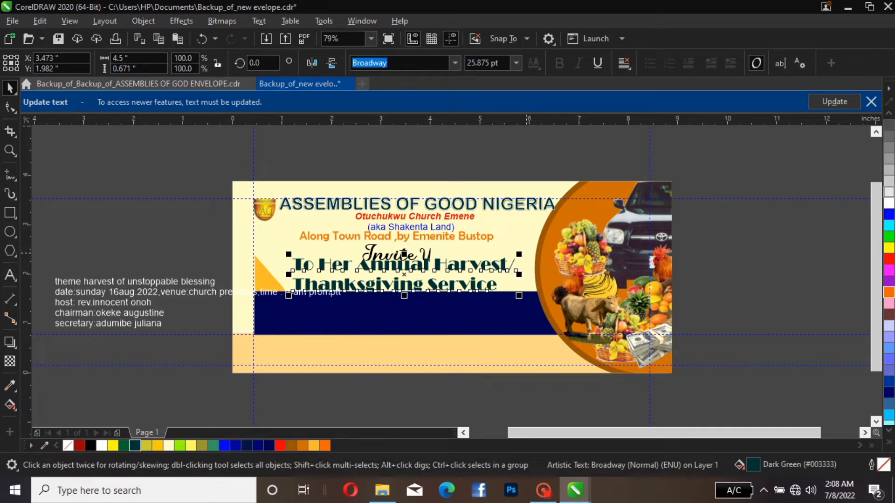
pyautogui.moveTo(522, 253); pyautogui.dragTo(504, 256)
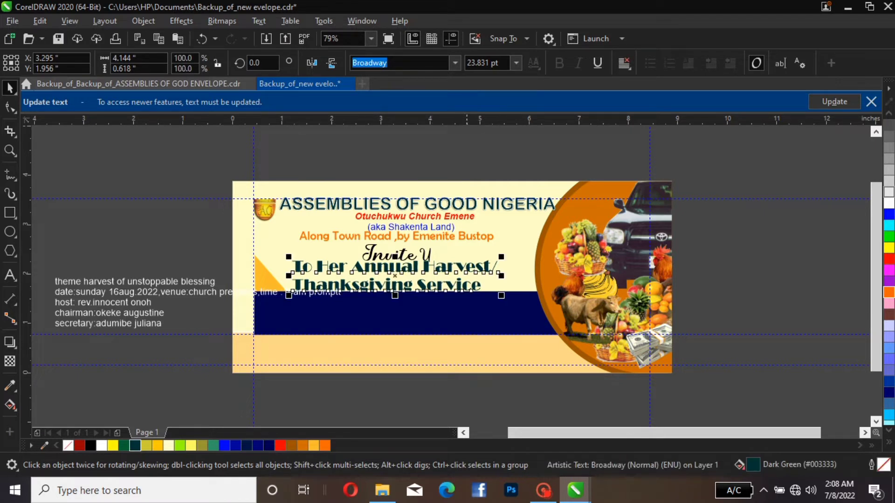
pyautogui.click(187, 304)
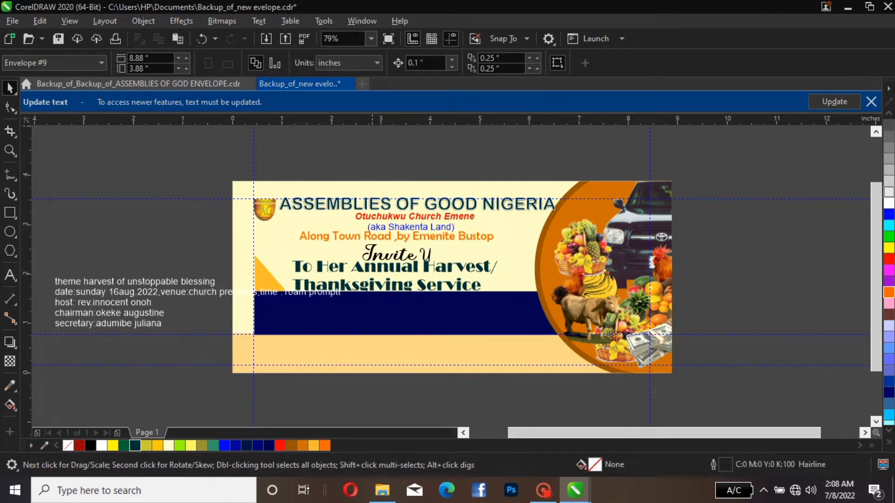
# Shrink the "Invite U" text to about 22.6 pt and adjust its position above the harvest/thanksgiving text
pyautogui.click(410, 257)
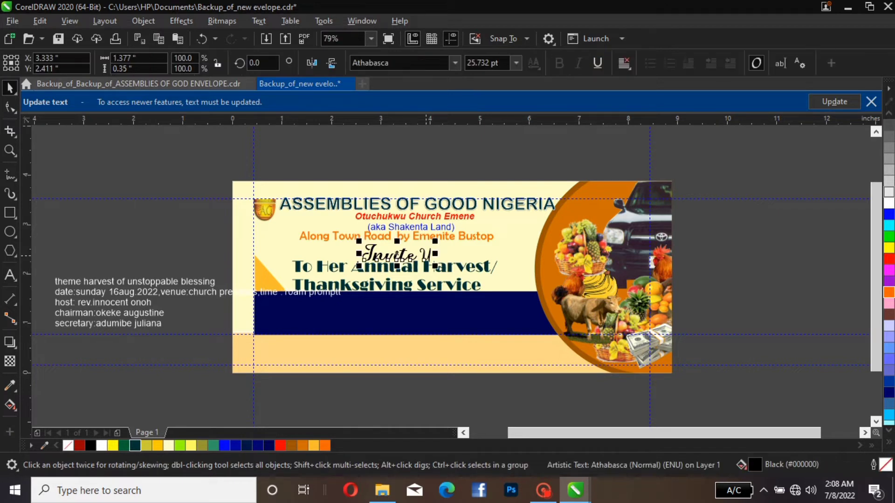
pyautogui.press('Up')
pyautogui.press('Down')
pyautogui.moveTo(432, 246); pyautogui.dragTo(415, 254)
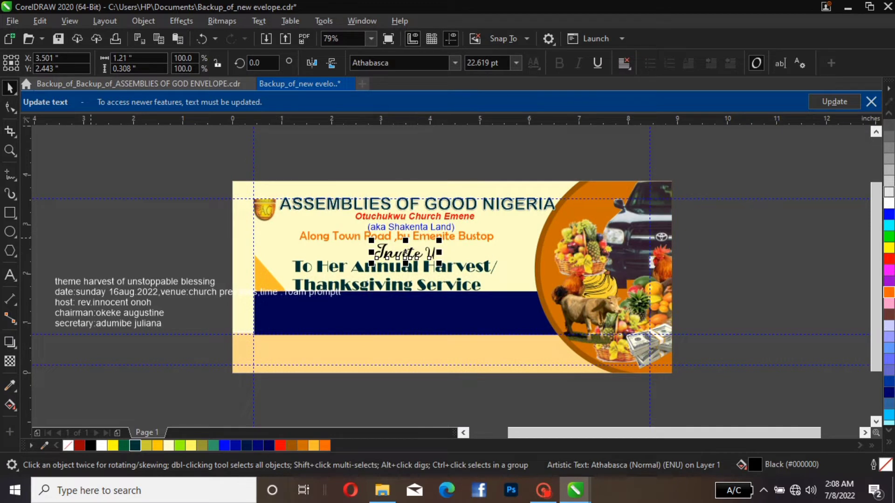
pyautogui.click(91, 238)
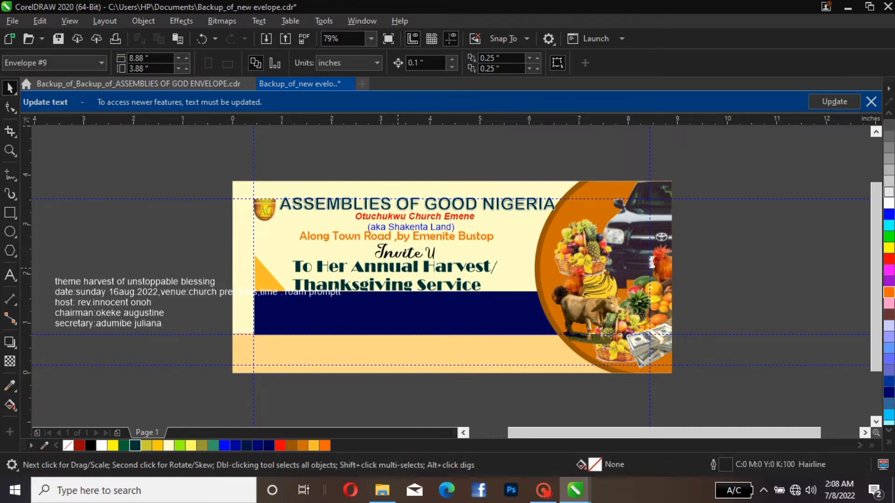
pyautogui.click(420, 251)
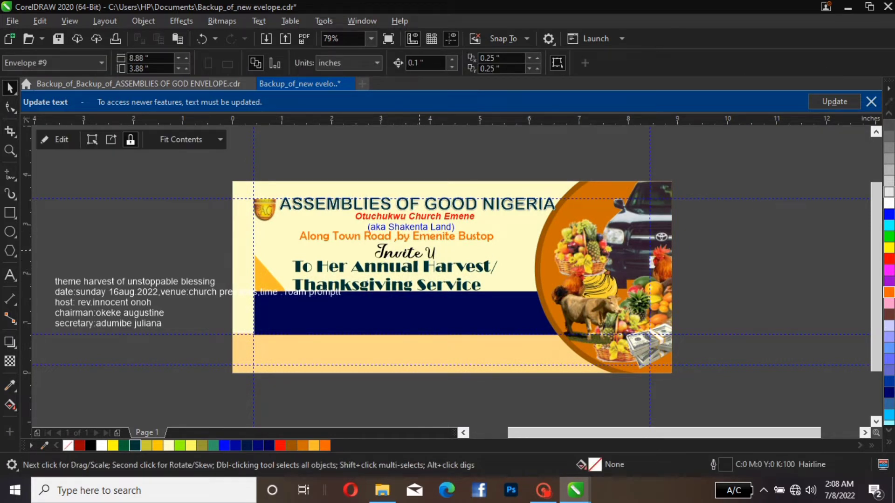
pyautogui.click(431, 251)
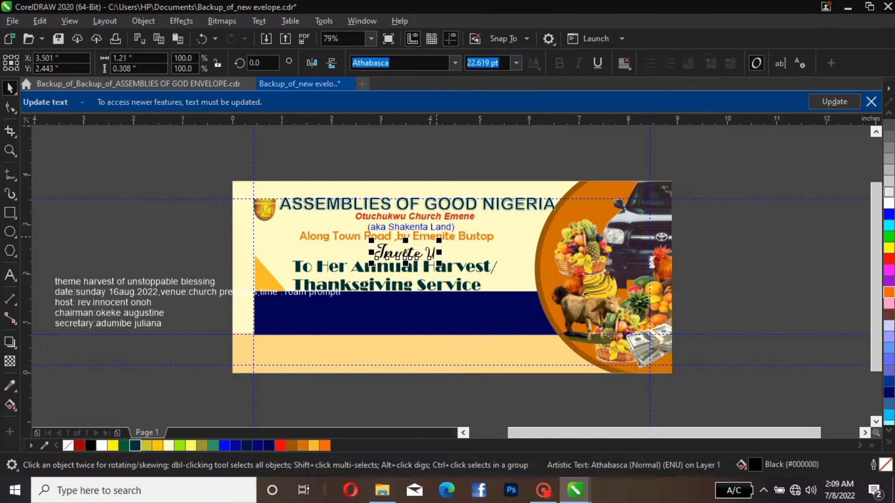
pyautogui.click(448, 268)
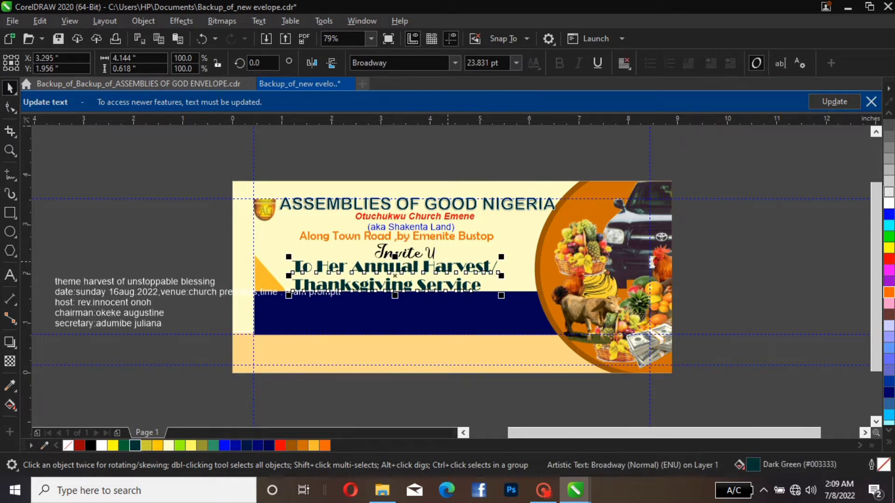
pyautogui.click(232, 149)
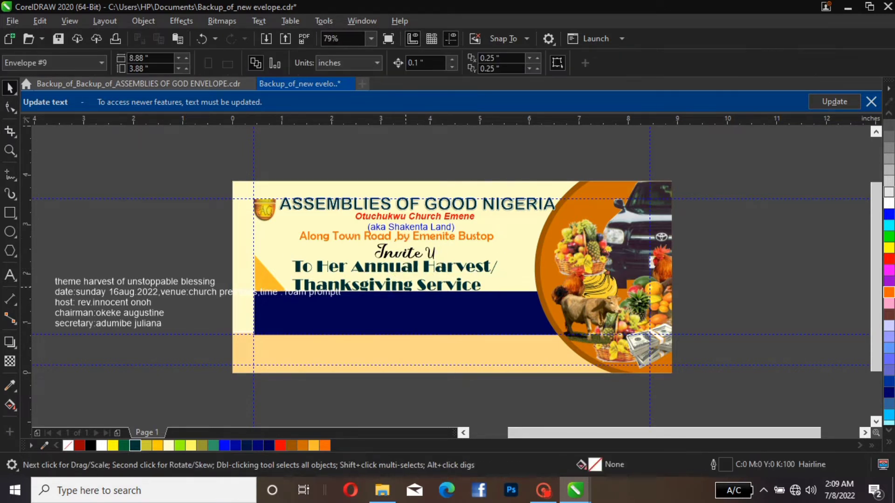
pyautogui.click(427, 271)
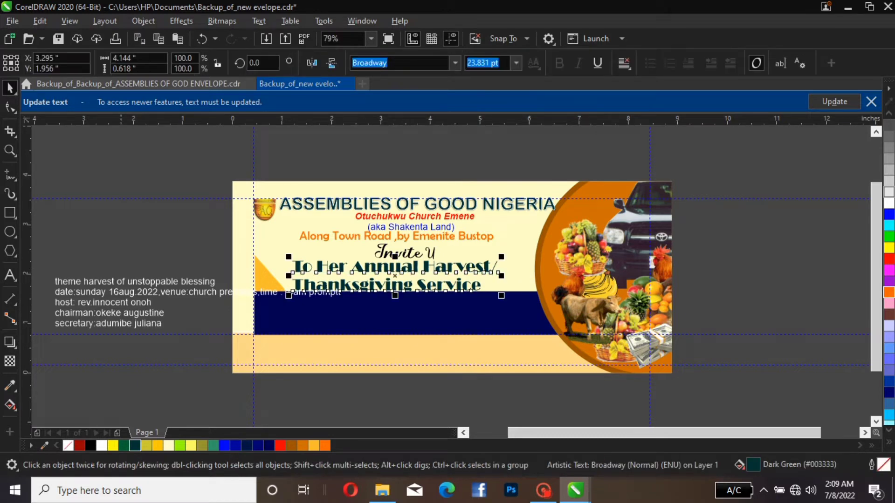
pyautogui.press('Escape')
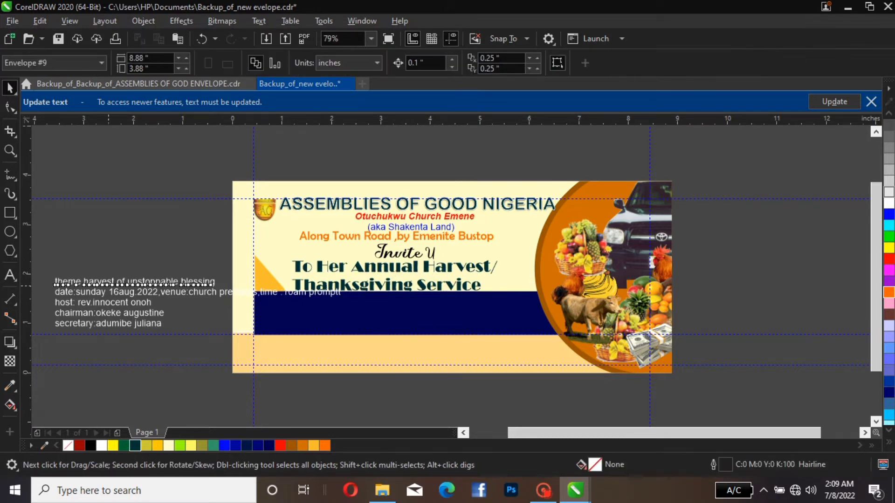
# Move the "theme harvest of unstoppable blessing" line onto the dark blue bar and enlarge it to about 23 pt
pyautogui.click(108, 284)
pyautogui.moveTo(108, 284); pyautogui.dragTo(398, 313)
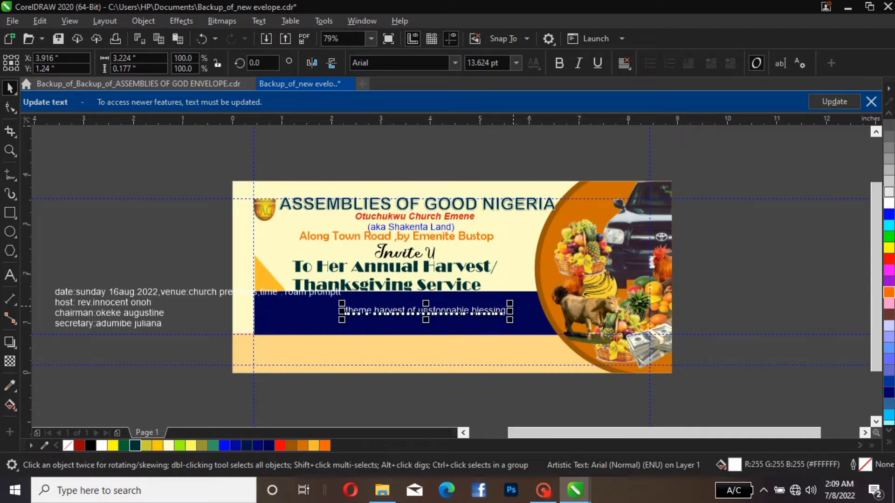
pyautogui.moveTo(511, 302); pyautogui.dragTo(566, 273)
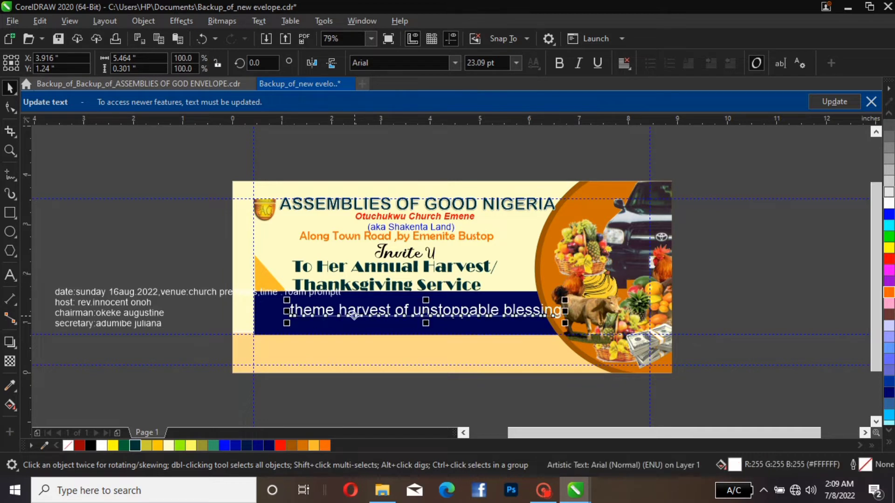
# Split "theme" from "harvest of unstoppable blessing" as a separate text object and place it beside the page
pyautogui.doubleClick(338, 310)
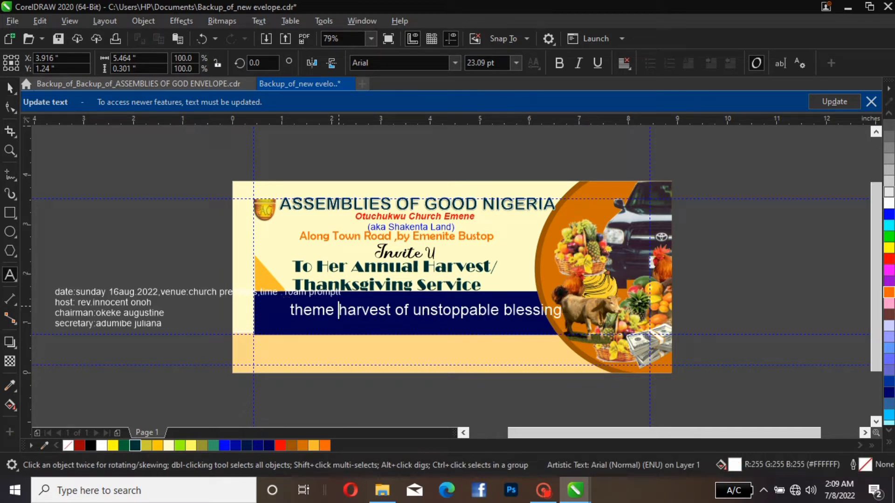
pyautogui.press('Return')
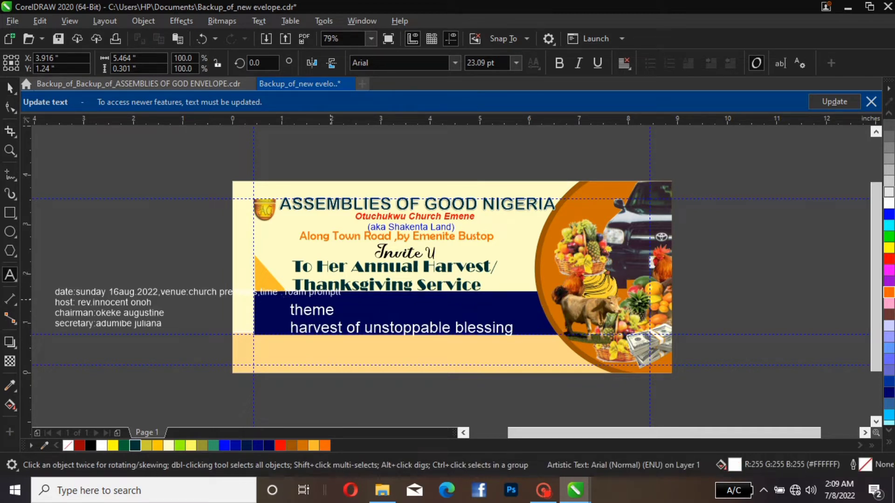
pyautogui.hotkey('ctrl', 'space')
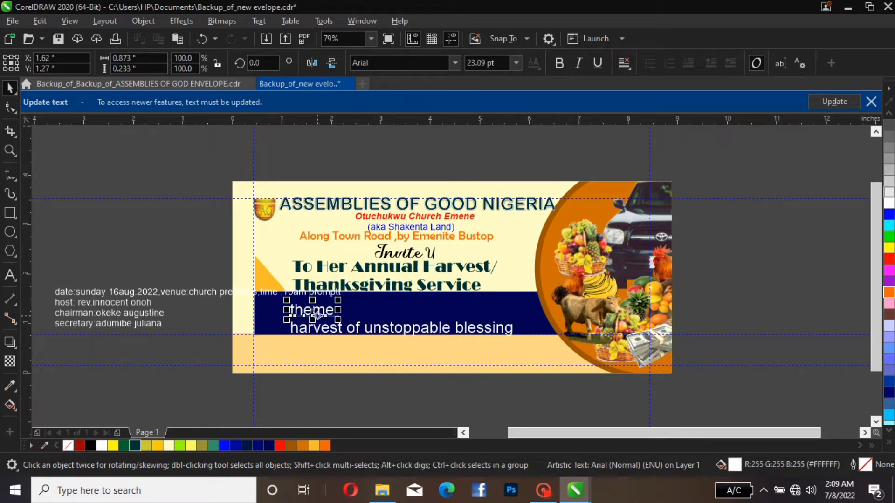
pyautogui.moveTo(292, 315); pyautogui.dragTo(196, 280)
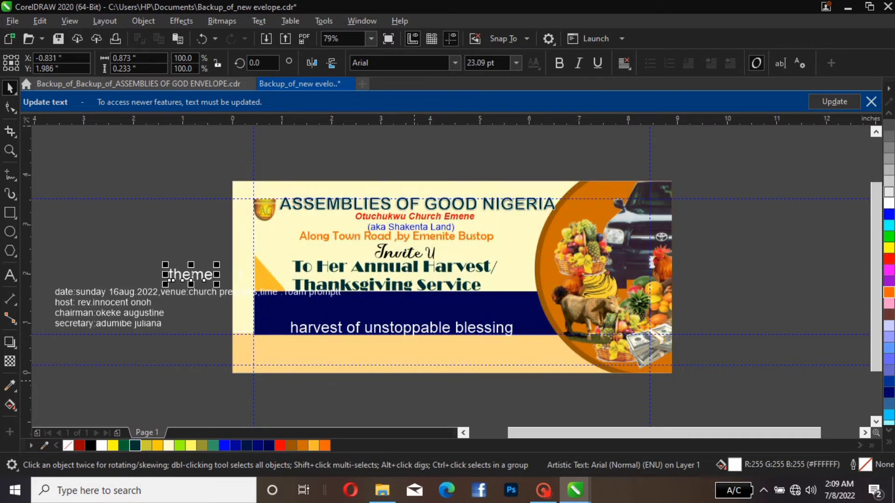
# Change the "harvest of unstoppable blessing" text to UPPERCASE and reposition it within the dark blue bar
pyautogui.click(413, 333)
pyautogui.moveTo(413, 333); pyautogui.dragTo(408, 308)
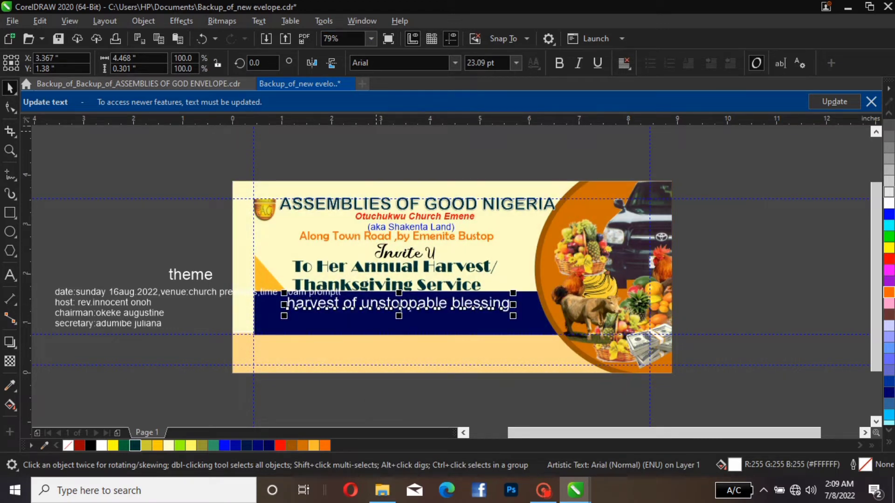
pyautogui.click(258, 21)
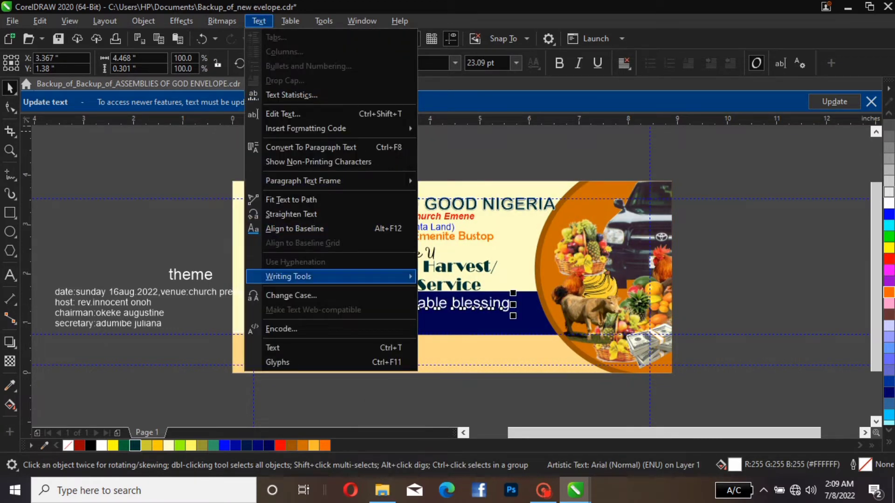
pyautogui.click(291, 295)
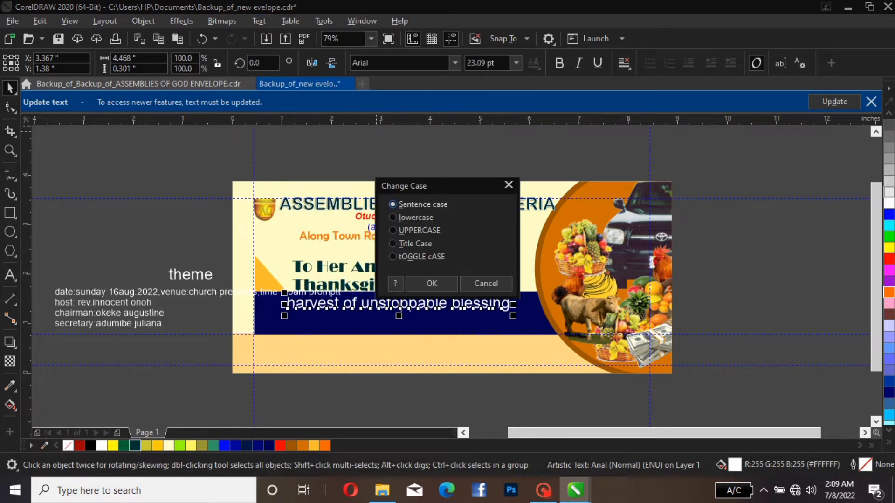
pyautogui.click(395, 231)
pyautogui.click(431, 283)
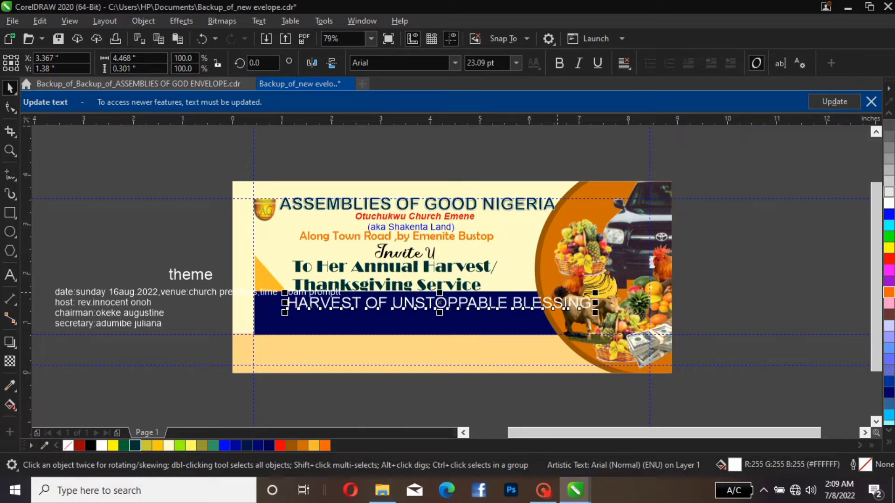
pyautogui.moveTo(560, 304); pyautogui.dragTo(515, 310)
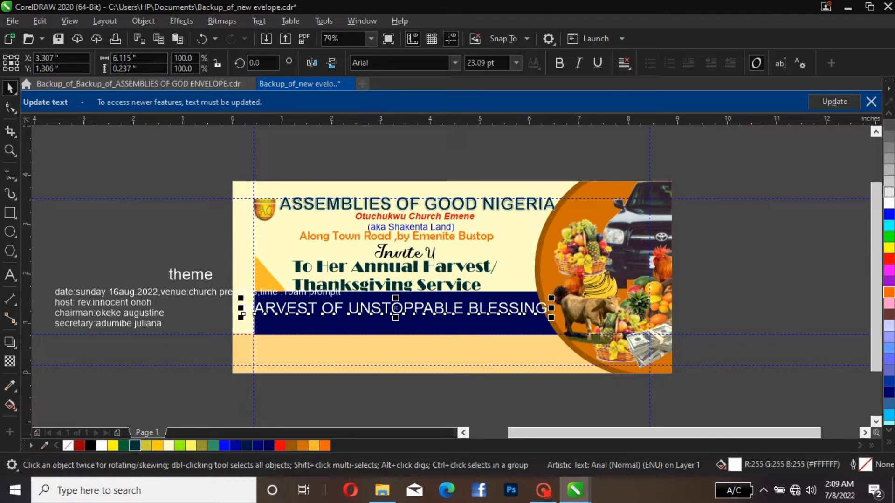
# Set the font of the "HARVEST OF UNSTOPPABLE BLESSING" text to Impact
pyautogui.click(454, 62)
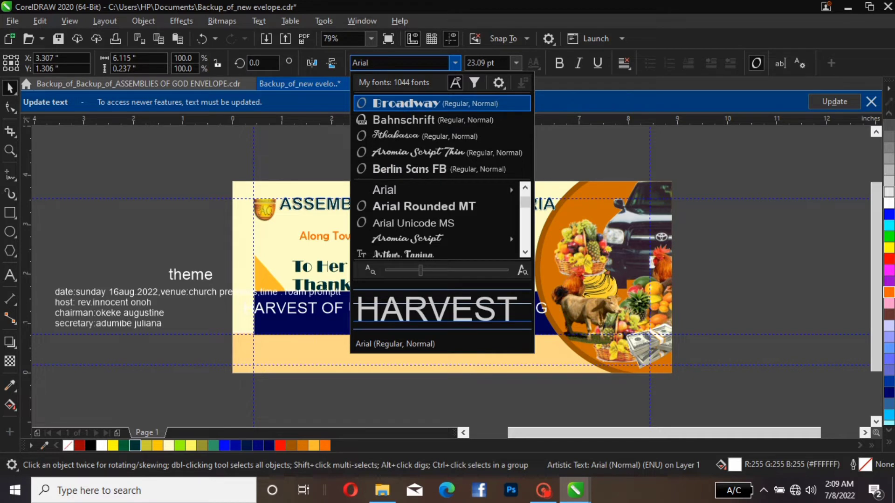
pyautogui.write('imp')
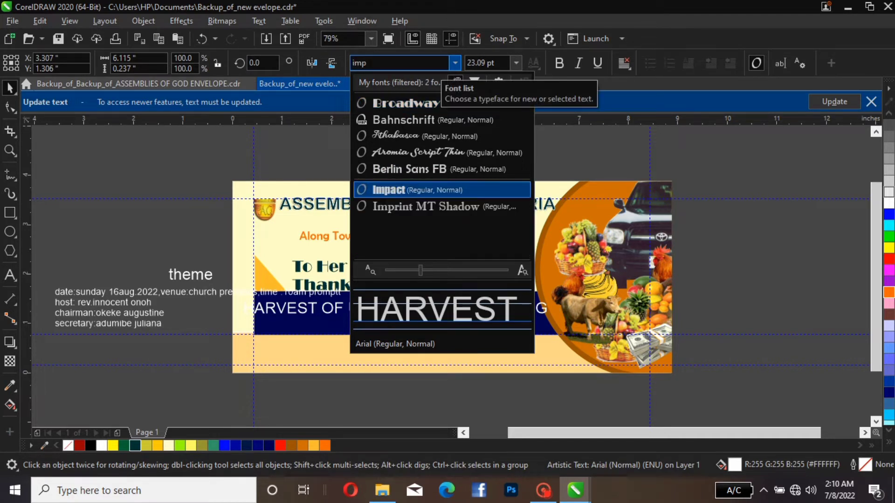
pyautogui.press('Escape')
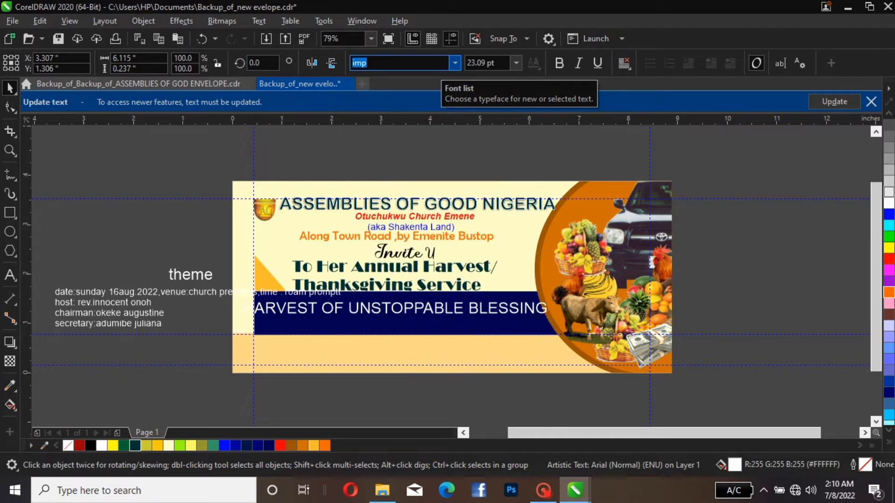
pyautogui.press('Return')
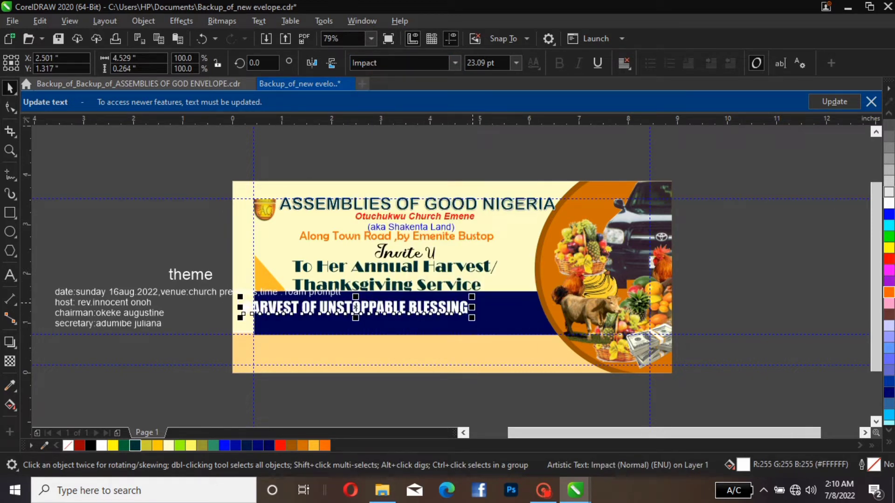
# Enlarge the "HARVEST OF UNSTOPPABLE BLESSING" text to about 29.6 pt and fit it across the dark blue bar from the left guide
pyautogui.moveTo(471, 297); pyautogui.dragTo(554, 292)
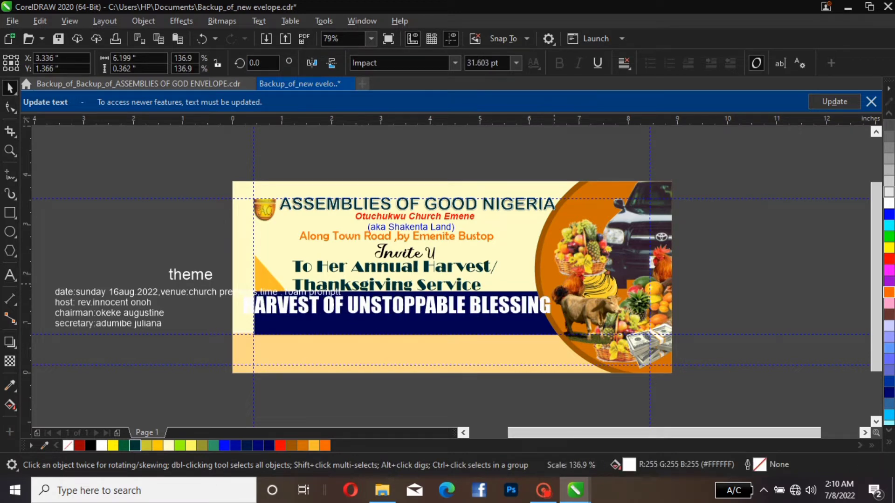
pyautogui.moveTo(445, 309)
pyautogui.mouseDown()
pyautogui.moveTo(464, 309)
pyautogui.moveTo(457, 317)
pyautogui.mouseUp()
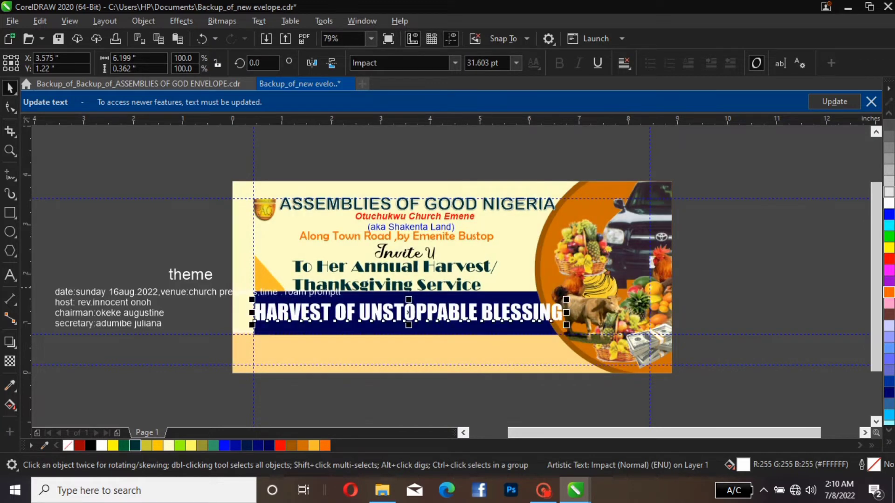
pyautogui.moveTo(566, 299); pyautogui.dragTo(546, 301)
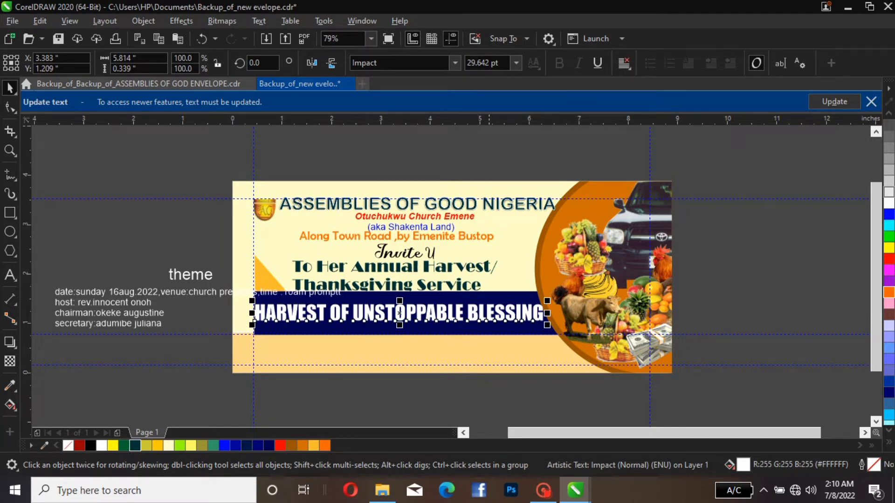
# Try dark blue, red and black fills on the "HARVEST OF UNSTOPPABLE BLESSING" text, and return it to white
pyautogui.click(468, 321)
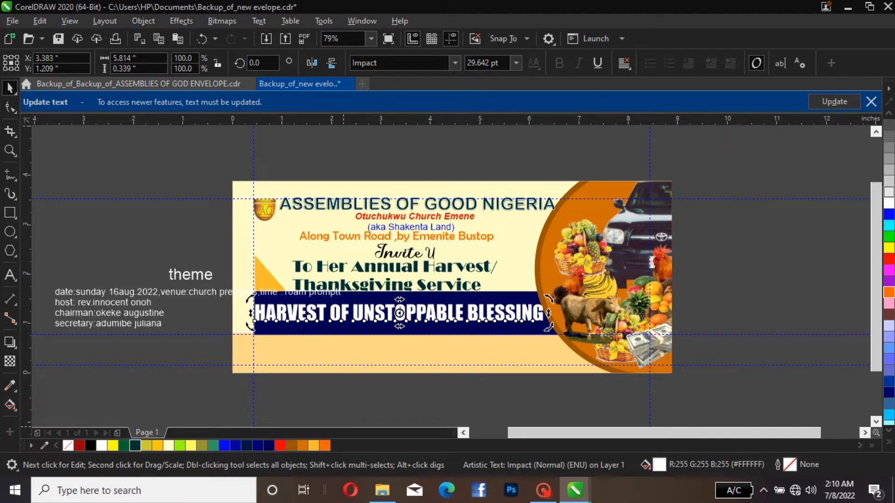
pyautogui.click(269, 446)
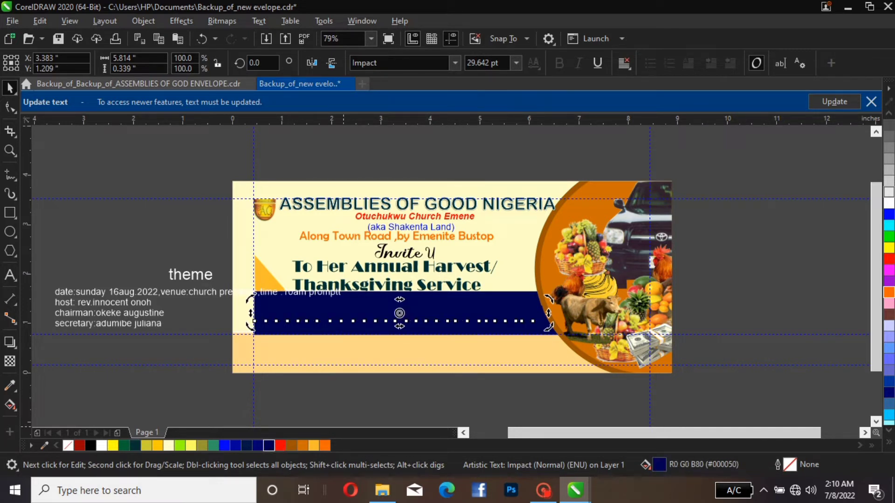
pyautogui.click(280, 445)
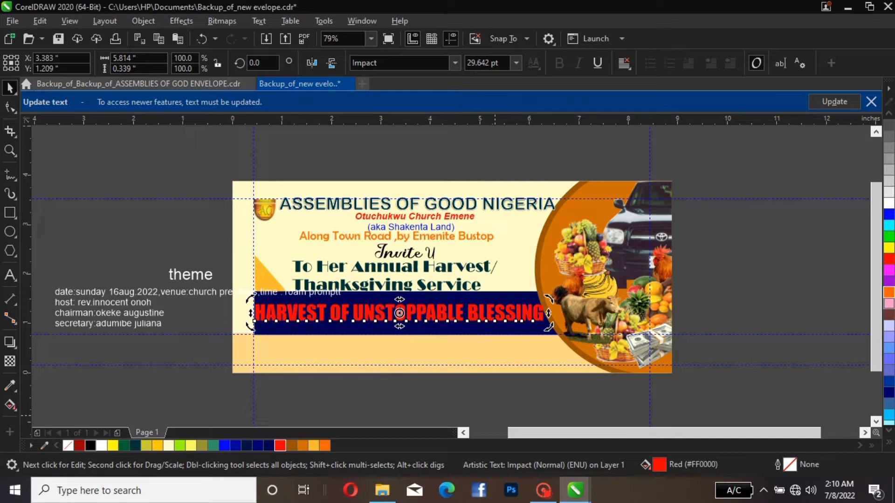
pyautogui.click(90, 445)
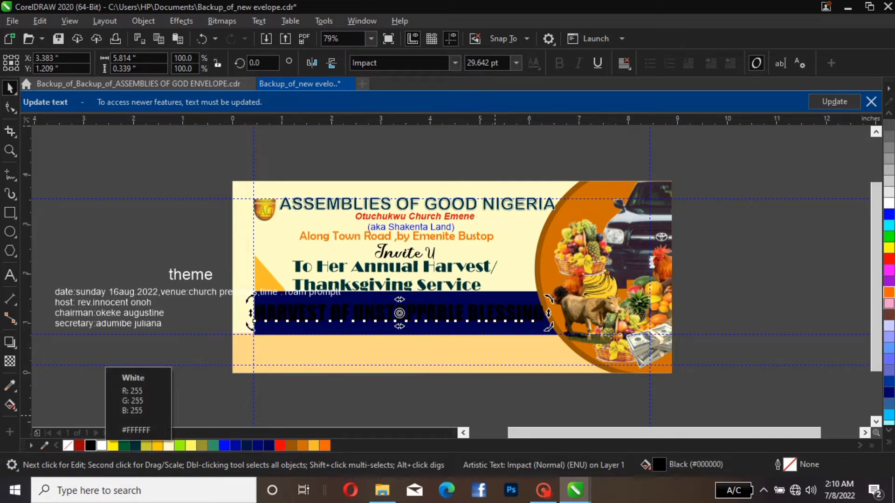
pyautogui.click(101, 445)
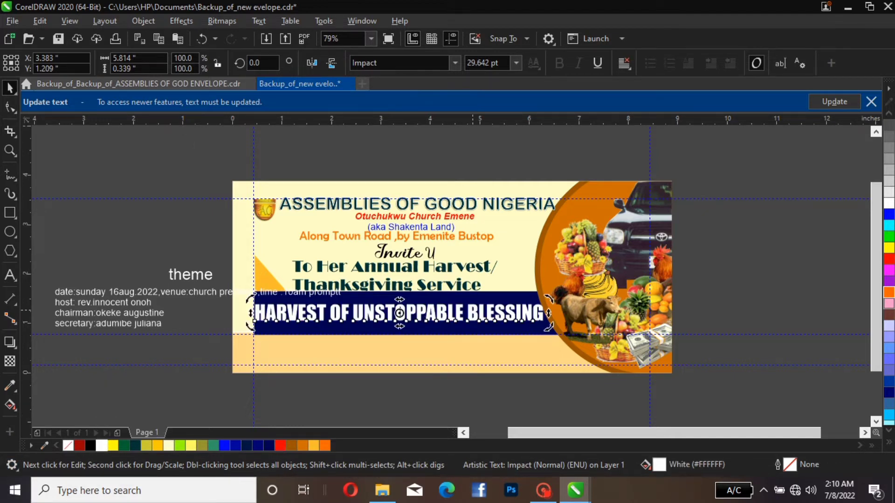
# Color only the word "BLESSING" in the theme line with the yellow-orange #FFBC2D
pyautogui.click(473, 311)
pyautogui.doubleClick(470, 311)
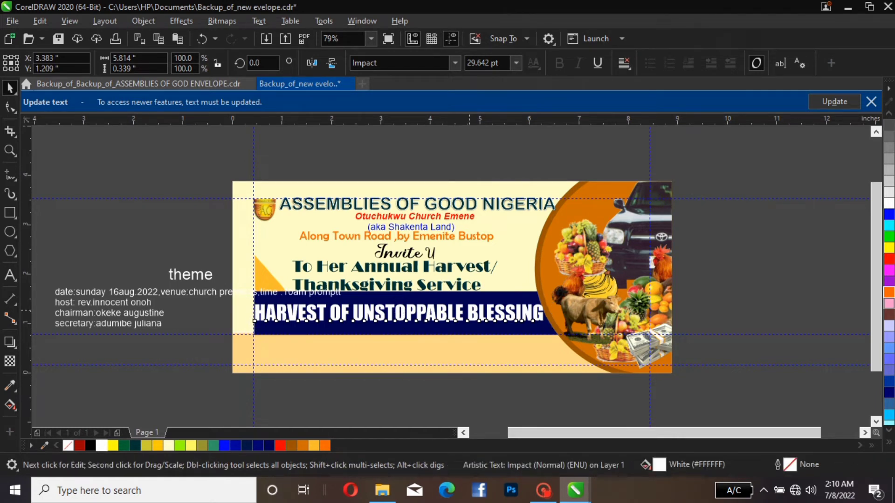
pyautogui.moveTo(468, 310); pyautogui.dragTo(543, 309)
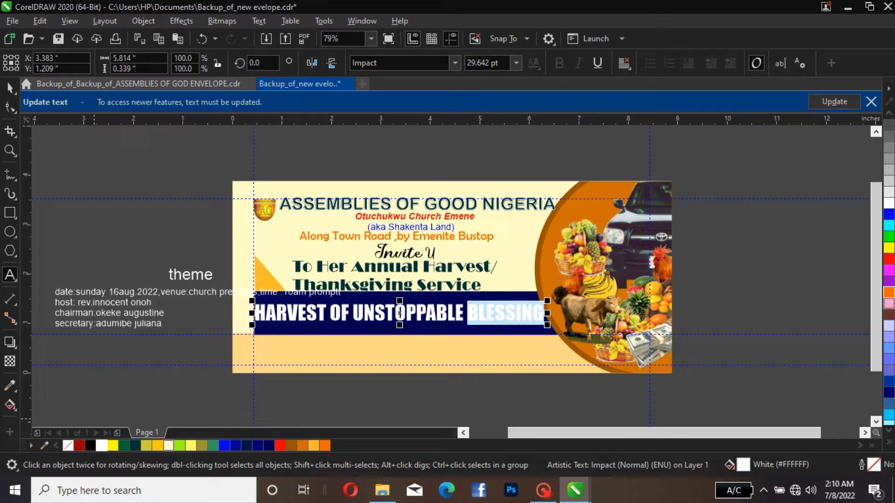
pyautogui.click(313, 446)
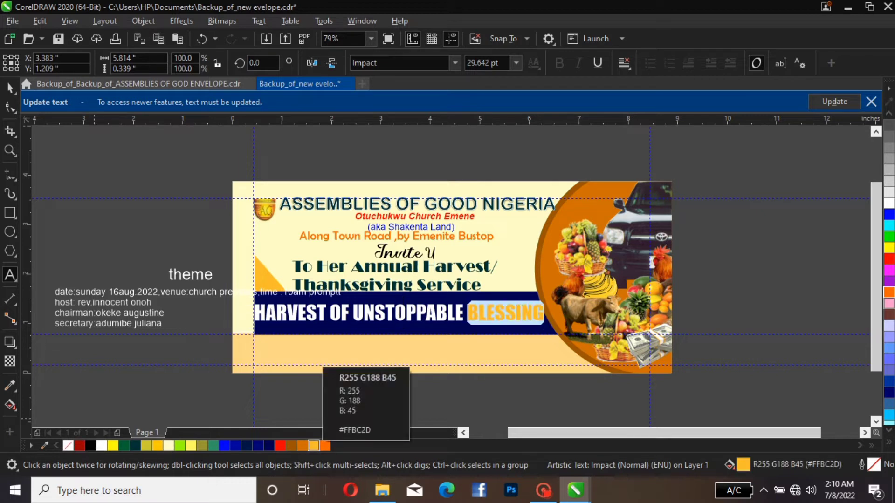
pyautogui.hotkey('ctrl', 'space')
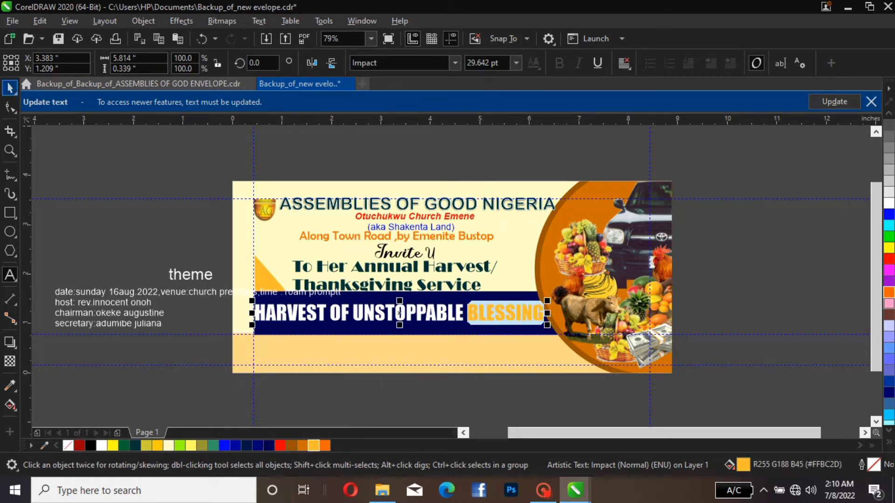
pyautogui.press('Escape')
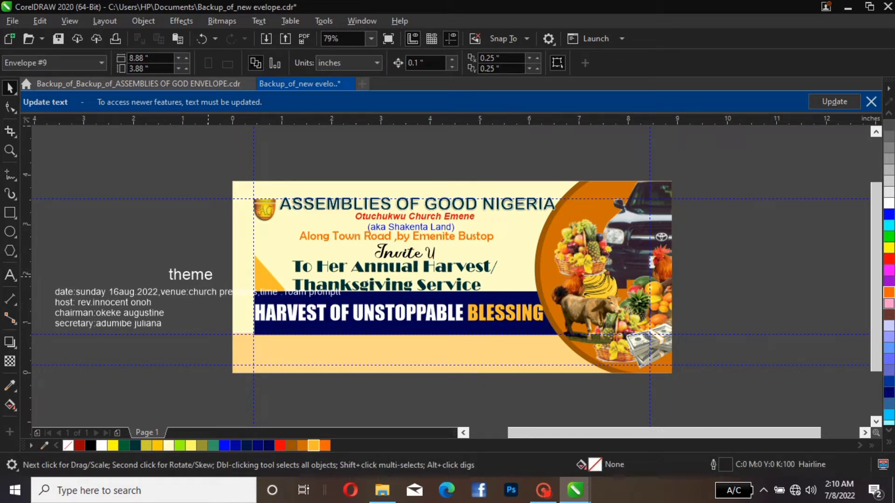
# Change the separate "theme" text to Title Case and set its font to Aromia Script Thin
pyautogui.click(203, 277)
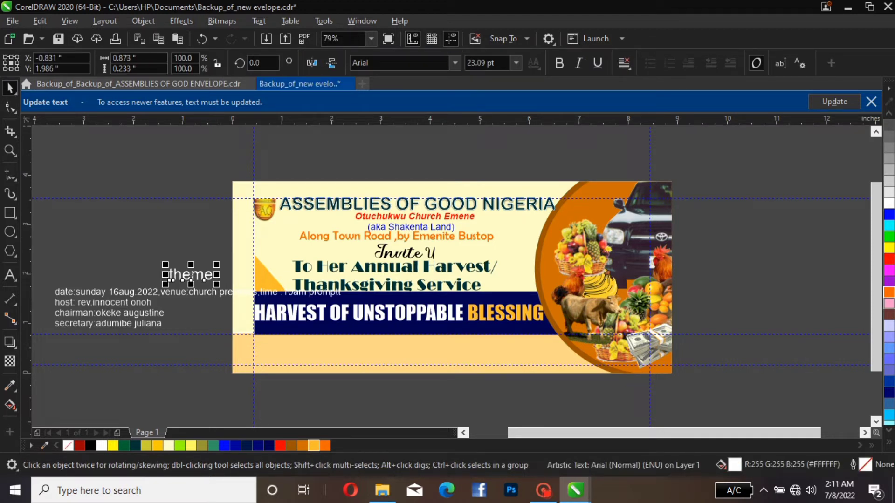
pyautogui.click(258, 21)
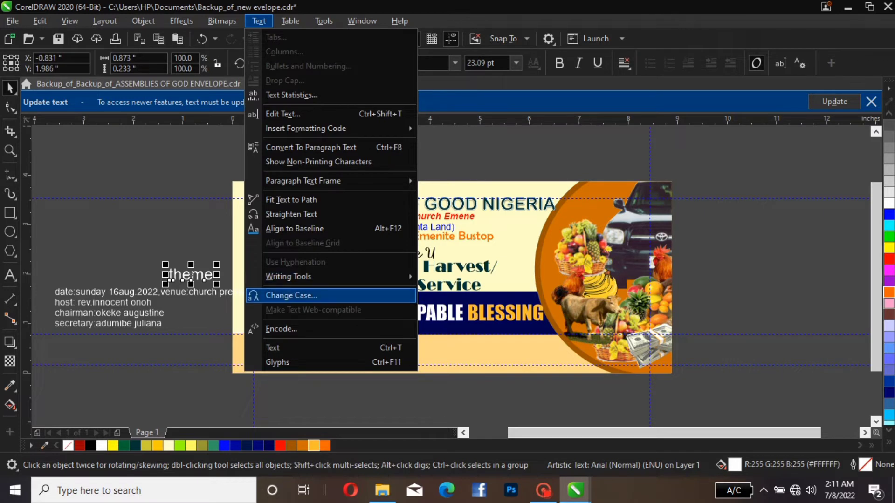
pyautogui.click(291, 296)
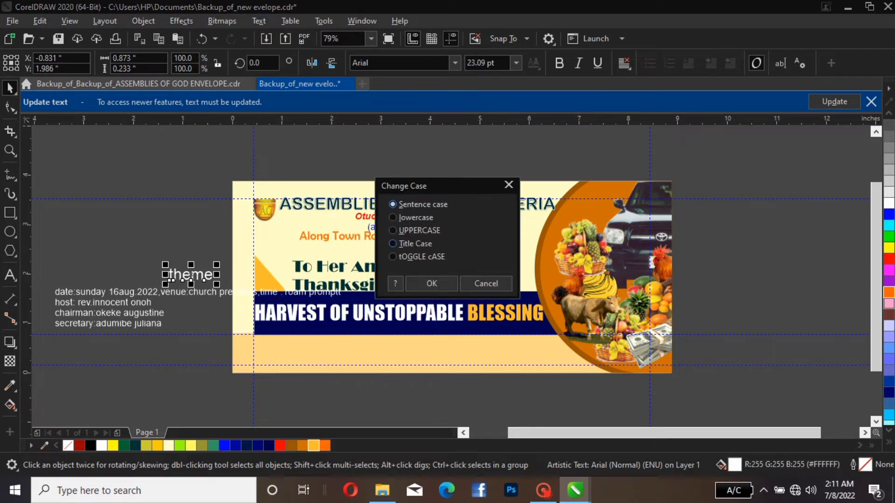
pyautogui.click(393, 243)
pyautogui.click(431, 283)
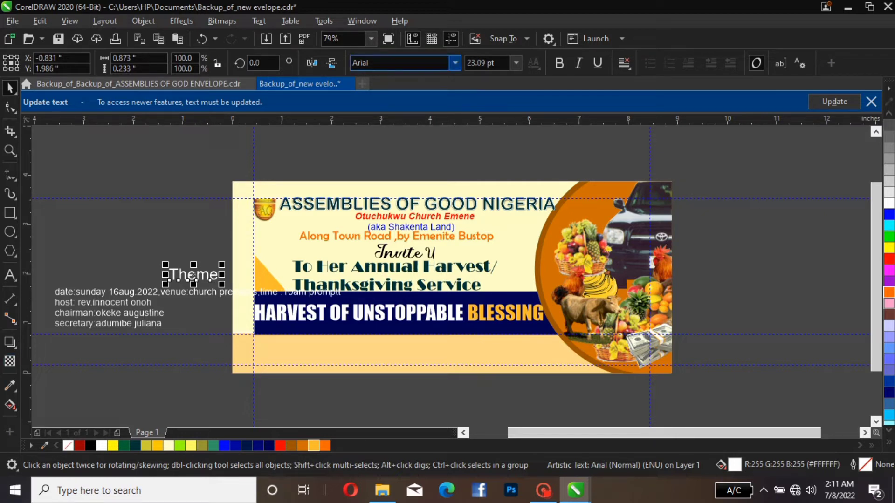
pyautogui.click(455, 63)
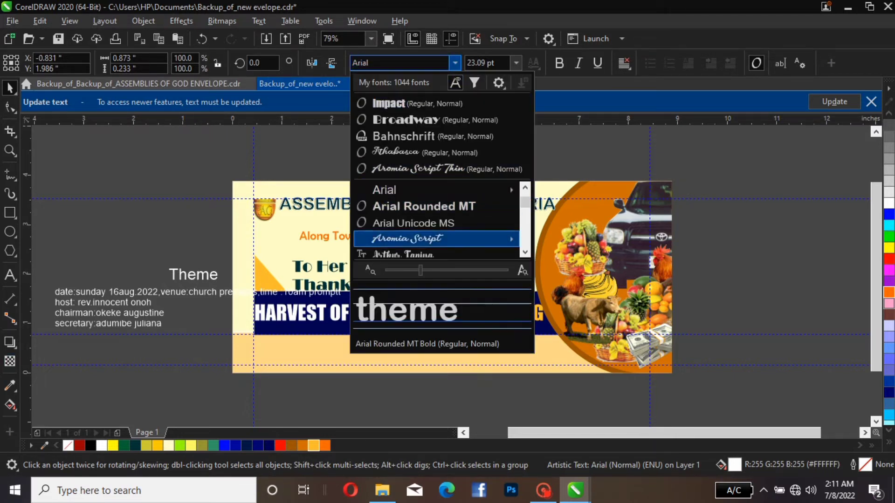
pyautogui.click(419, 239)
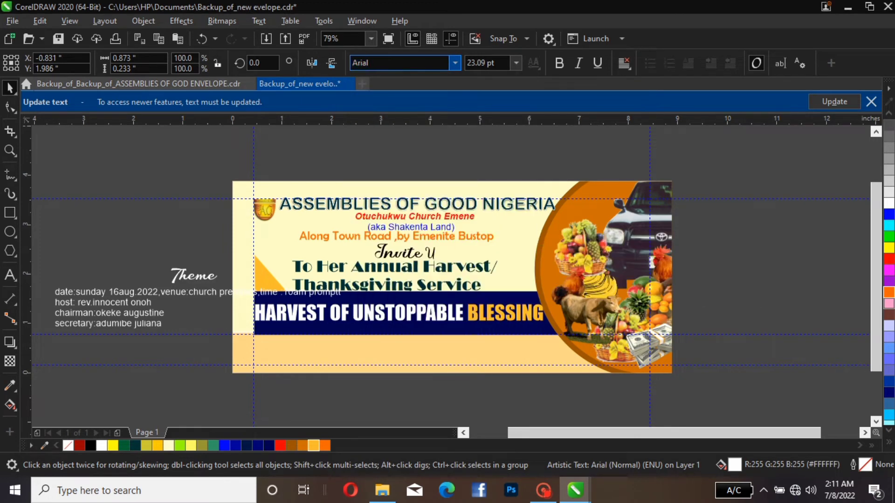
# Move the "Theme" text onto the yellow-orange triangle above the dark blue bar and shrink it to about 12.8 pt
pyautogui.moveTo(174, 280); pyautogui.dragTo(262, 275)
pyautogui.scroll(2, 271, 284)
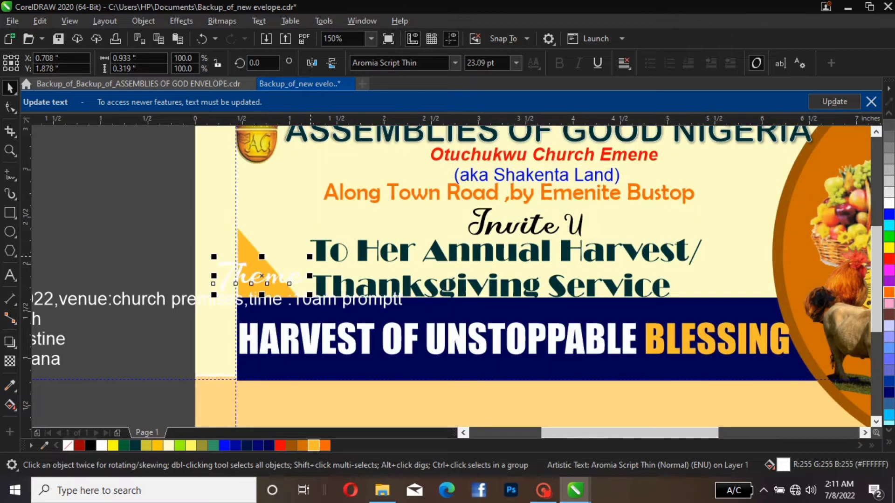
pyautogui.moveTo(309, 256); pyautogui.dragTo(258, 286)
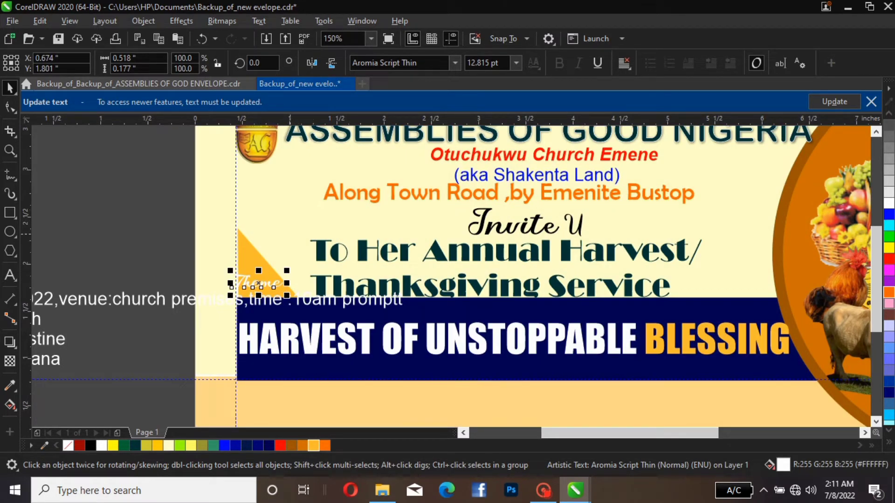
pyautogui.scroll(-2, 423, 222)
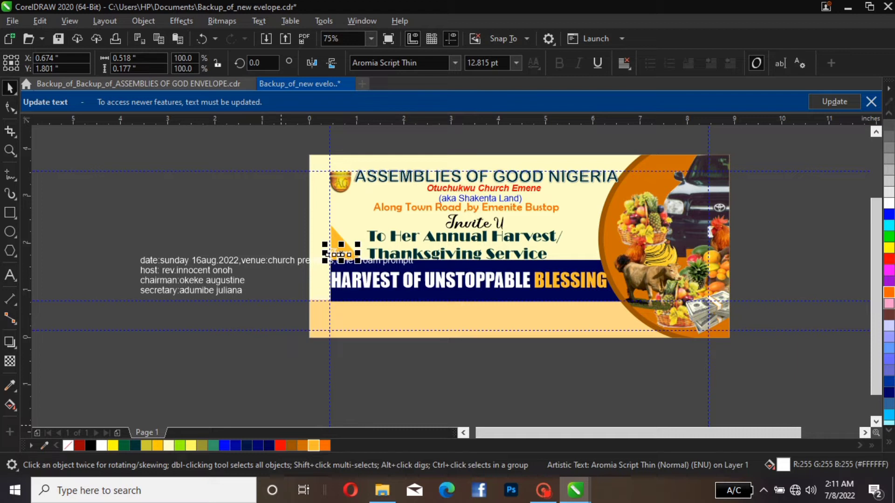
# Fill the "Theme" text with black after trying orange
pyautogui.click(325, 446)
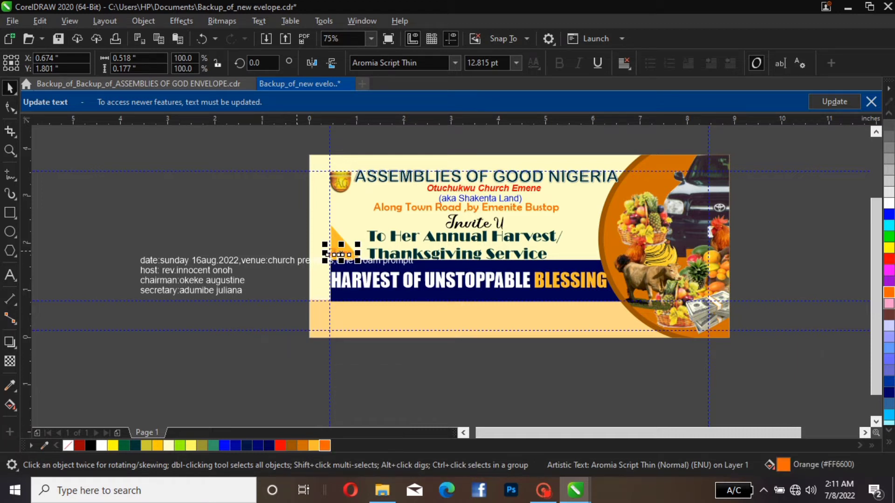
pyautogui.press('Escape')
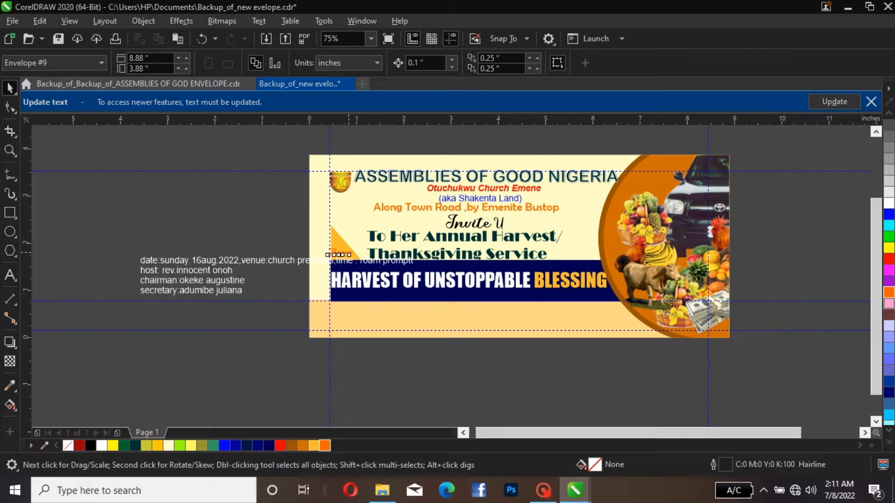
pyautogui.click(347, 254)
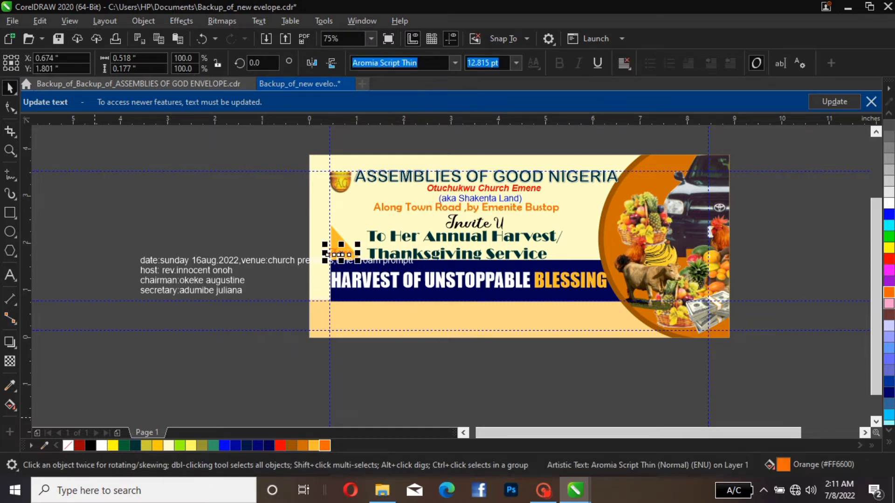
pyautogui.click(91, 445)
pyautogui.press('Escape')
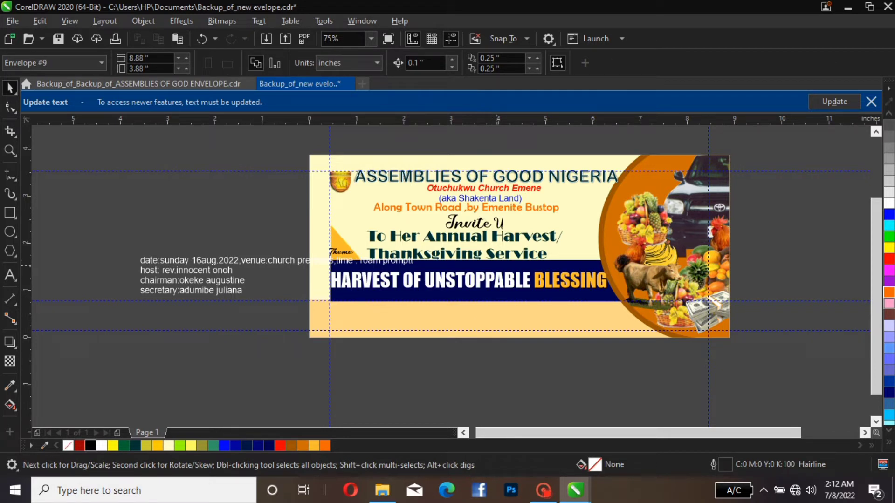
# Open the envelope's PowerClip contents and lower the dark blue bar's top edge to make it about 0.80 in high
pyautogui.click(505, 319)
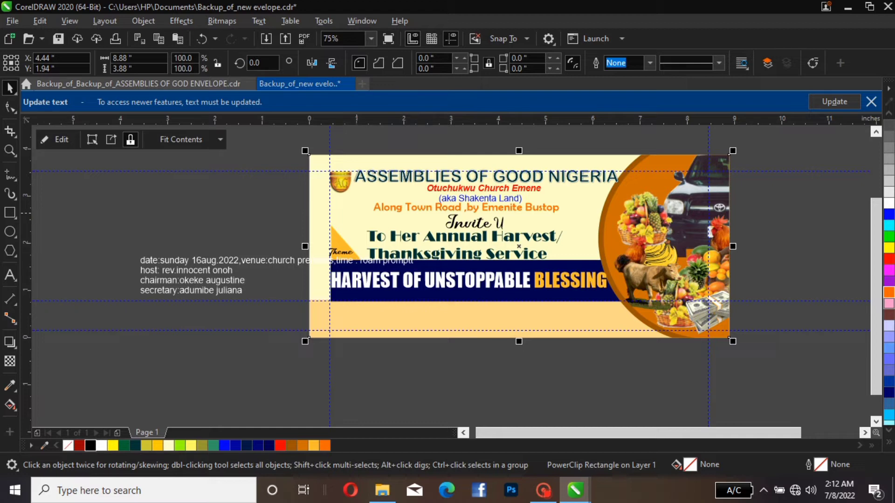
pyautogui.click(57, 139)
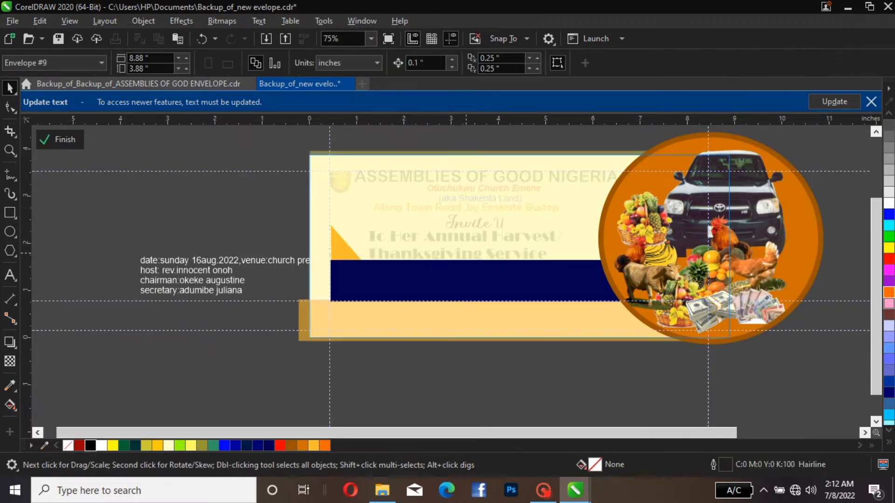
pyautogui.click(483, 275)
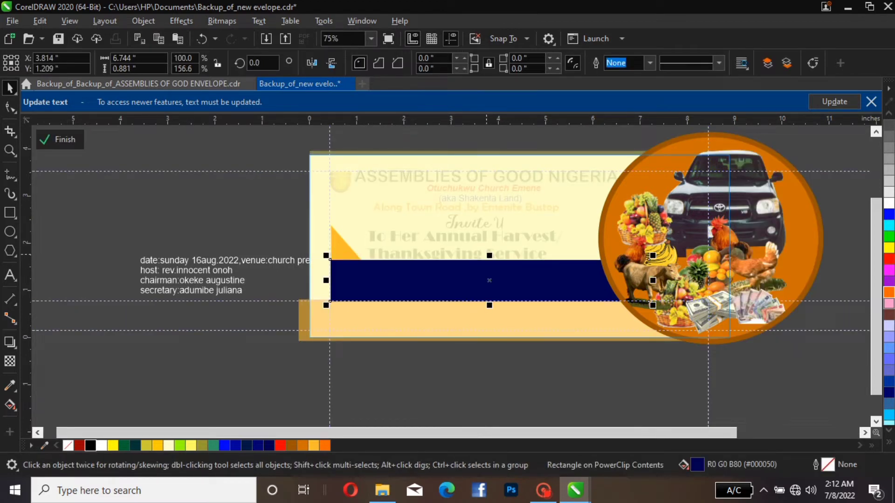
pyautogui.moveTo(489, 255)
pyautogui.mouseDown()
pyautogui.moveTo(489, 271)
pyautogui.moveTo(489, 262)
pyautogui.mouseUp()
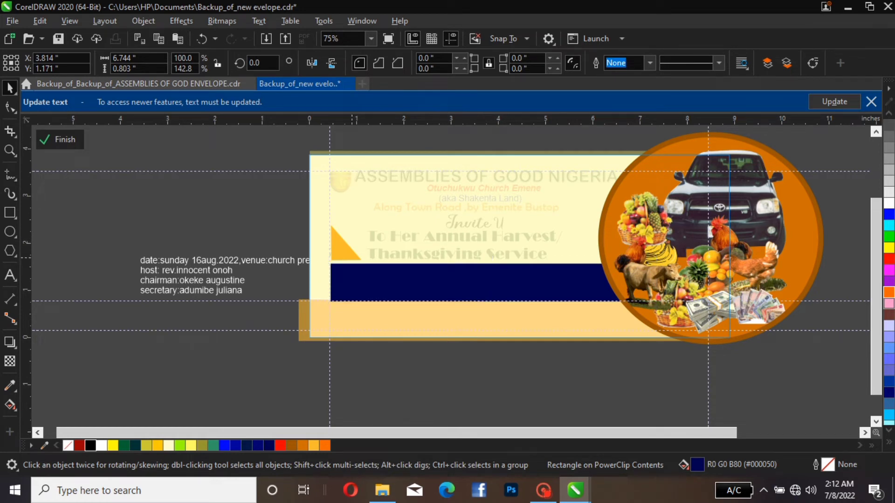
# Enlarge the yellow-orange triangle to about 0.74 x 0.85 in so it reaches the dark blue bar, and finish editing the PowerClip
pyautogui.click(360, 258)
pyautogui.moveTo(360, 259); pyautogui.dragTo(369, 269)
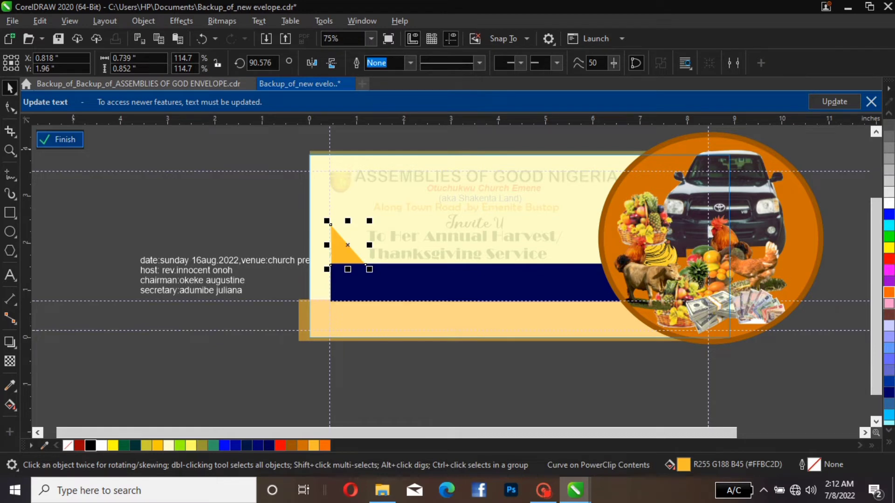
pyautogui.click(60, 139)
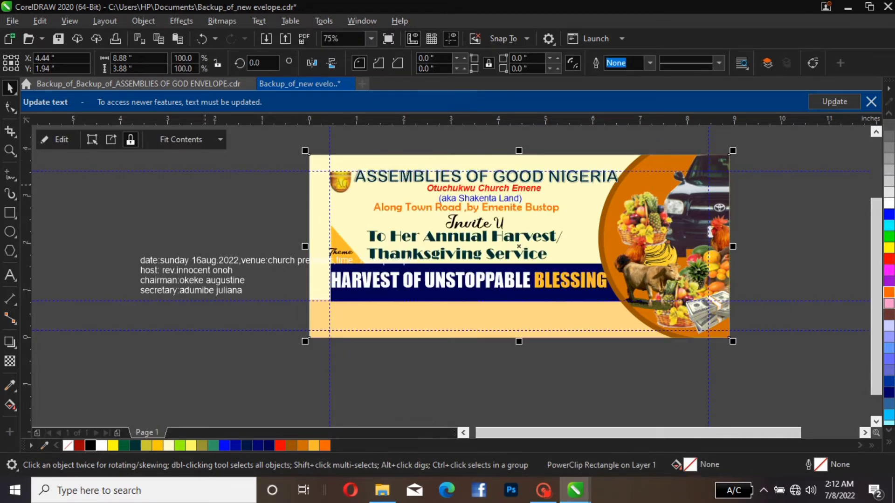
# Move the date, venue and time text line up and off the envelope, beside the page
pyautogui.click(205, 185)
pyautogui.click(260, 264)
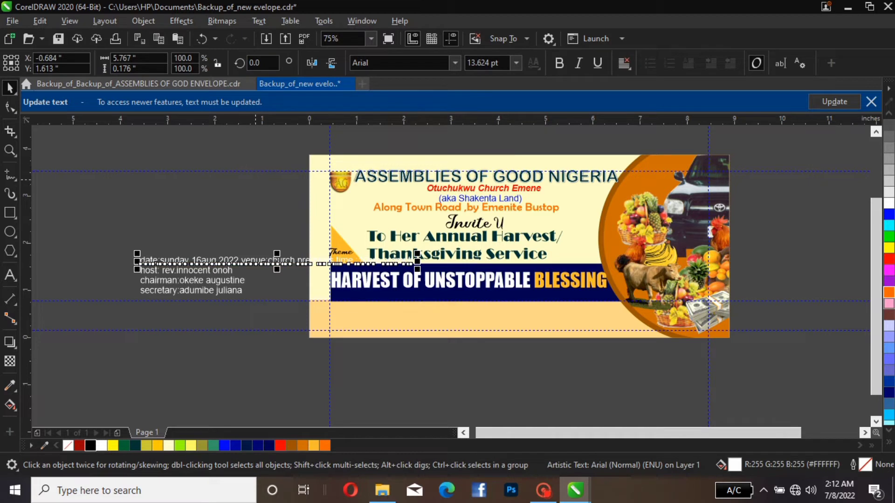
pyautogui.click(255, 180)
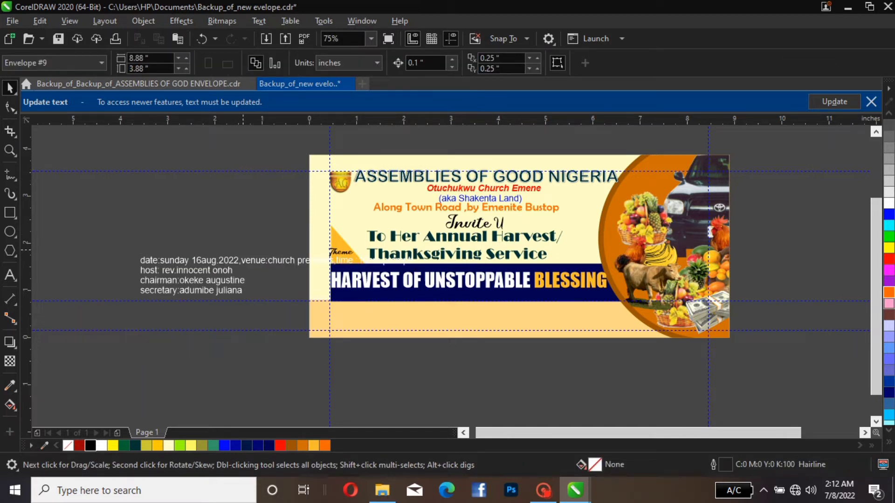
pyautogui.click(256, 264)
pyautogui.moveTo(256, 264); pyautogui.dragTo(109, 180)
# Try nudging the "Theme" text down 0.1 in on the triangle, and move it back up
pyautogui.click(340, 253)
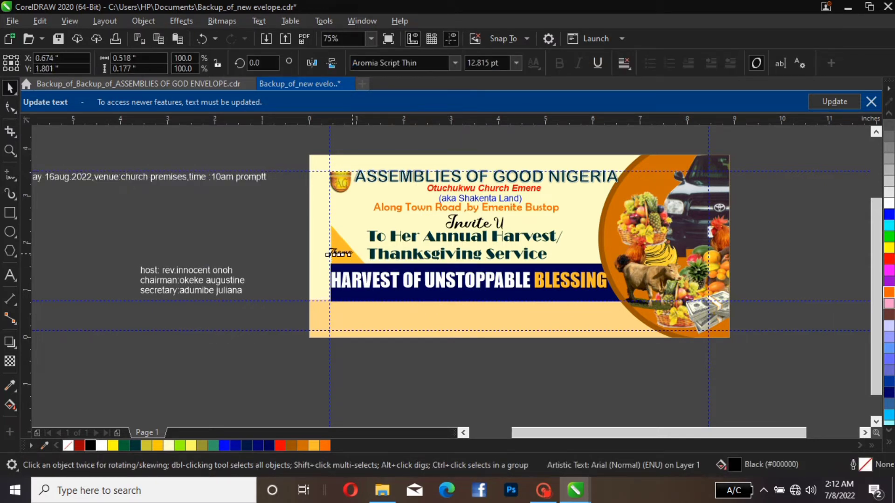
pyautogui.press('Down')
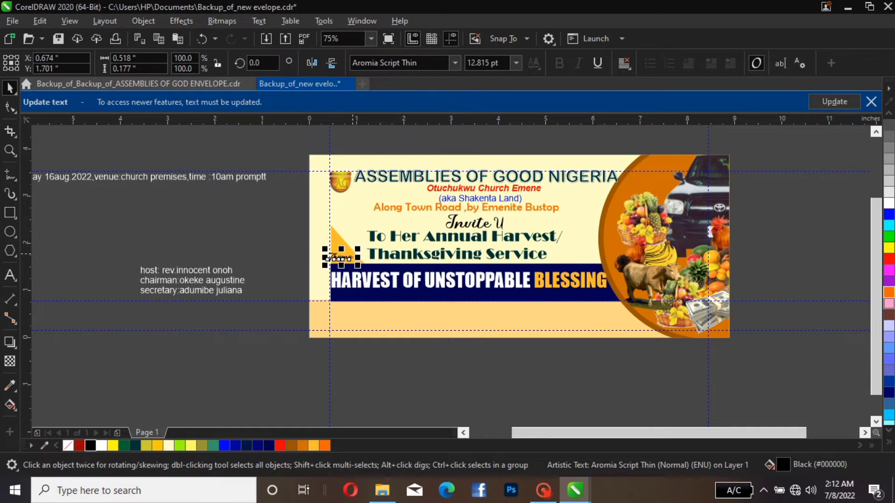
pyautogui.press('Up')
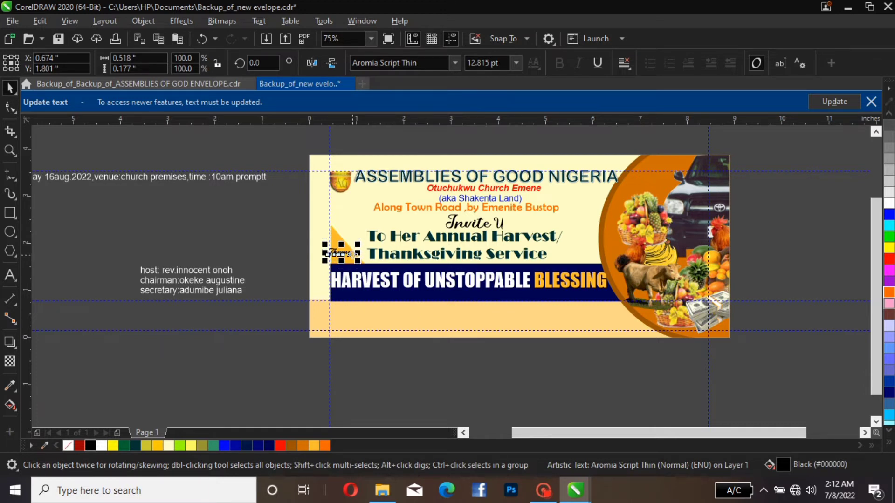
pyautogui.click(416, 232)
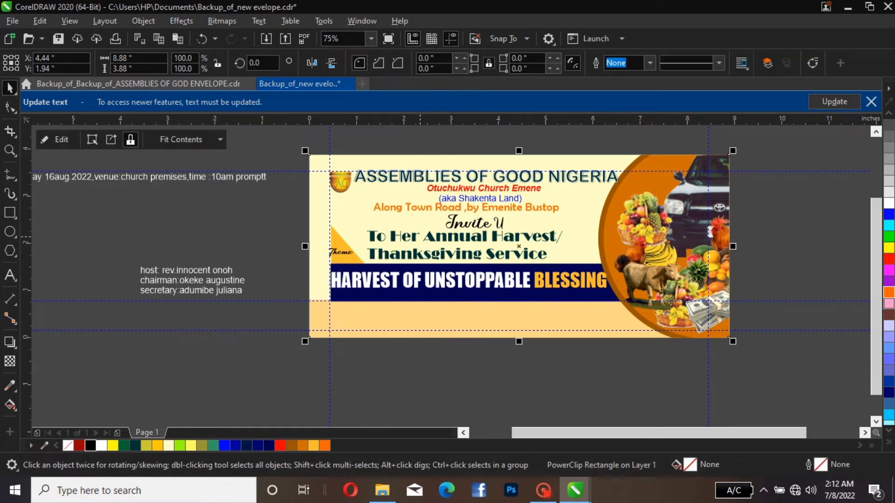
# Shift the "To Her Annual Harvest/ Thanksgiving Service" text about 0.35 in to the right, keeping it just above the dark blue bar
pyautogui.click(451, 237)
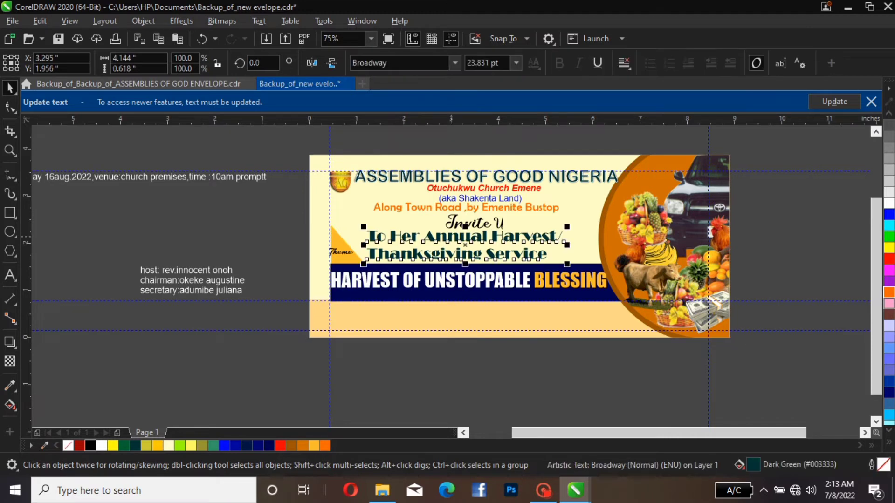
pyautogui.press('Down')
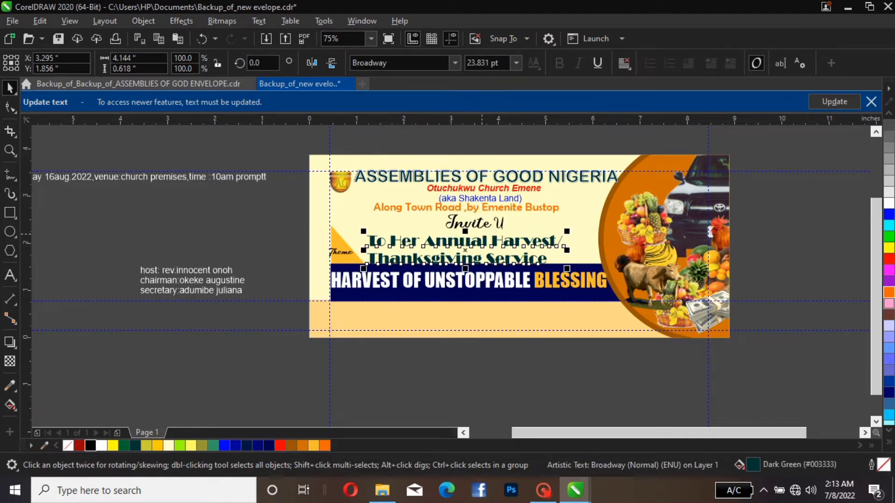
pyautogui.moveTo(468, 259)
pyautogui.mouseDown()
pyautogui.moveTo(468, 249)
pyautogui.moveTo(485, 255)
pyautogui.mouseUp()
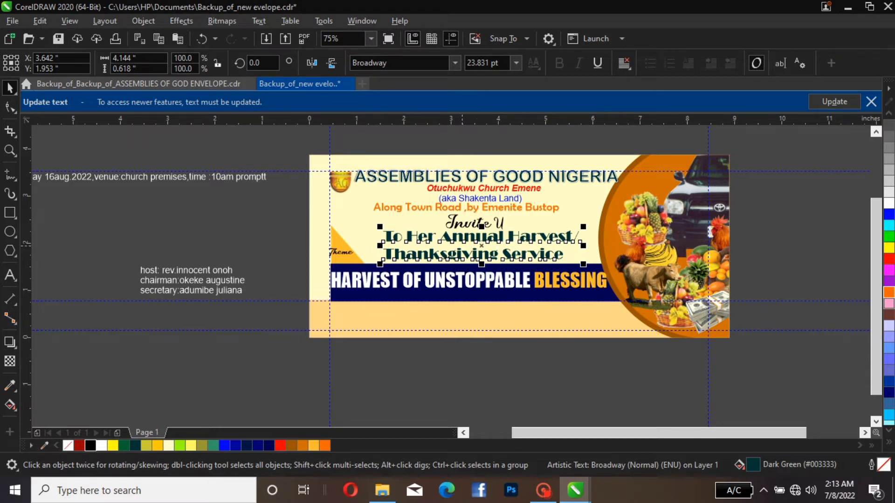
pyautogui.click(268, 202)
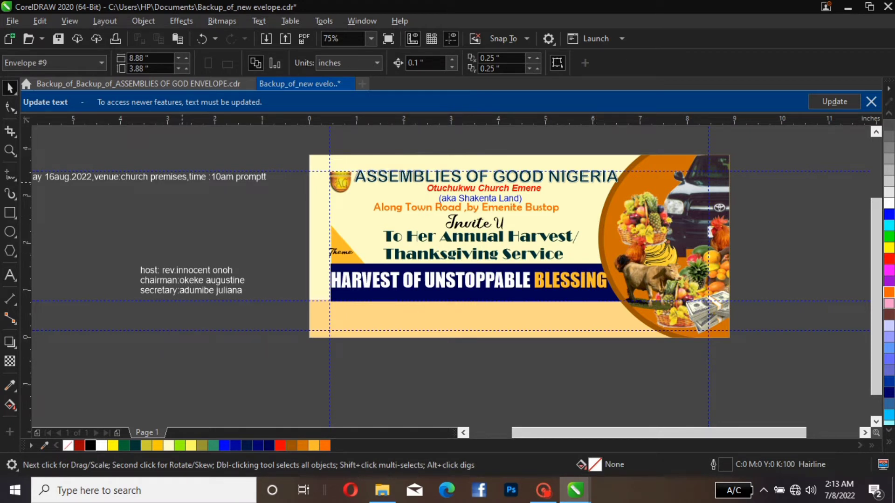
# Bring the date, venue and time line closer to the envelope, enlarge it to about 19.3 pt, and fill it dark blue #000050
pyautogui.click(179, 178)
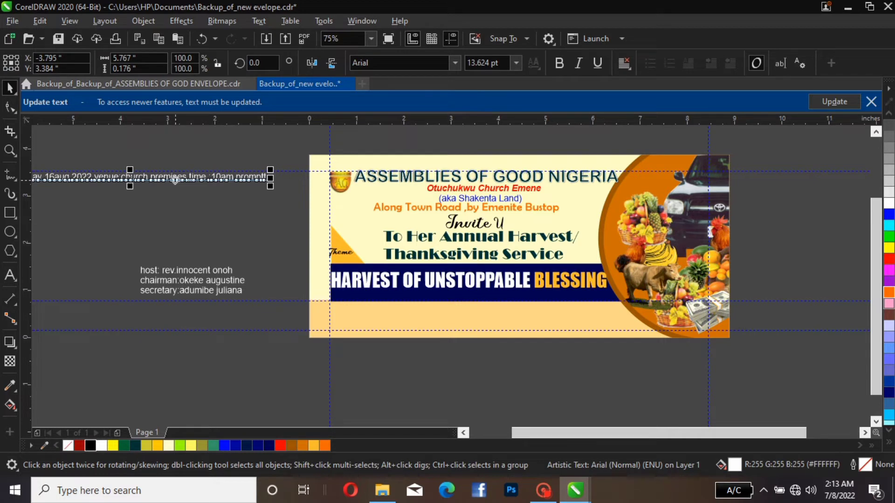
pyautogui.moveTo(179, 179); pyautogui.dragTo(243, 219)
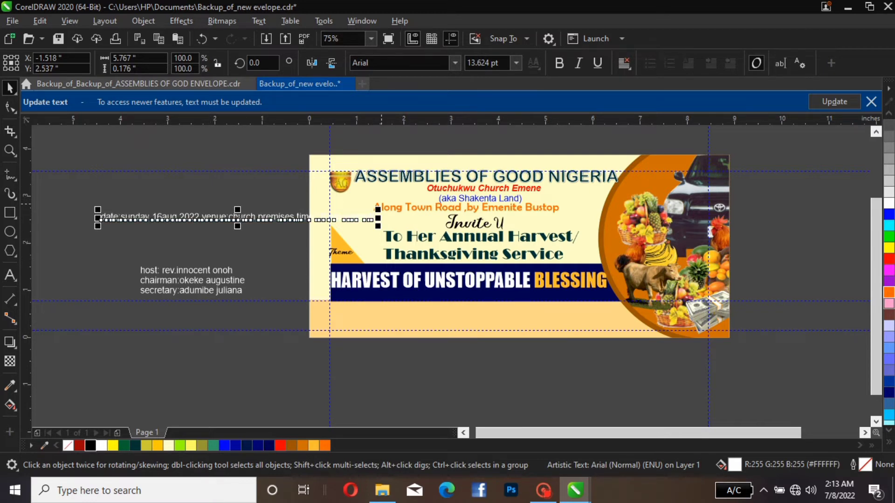
pyautogui.moveTo(378, 210); pyautogui.dragTo(486, 169)
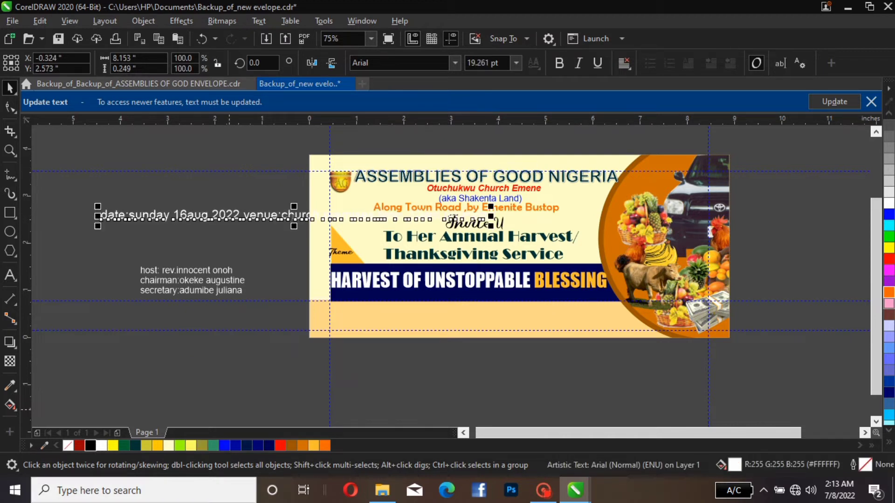
pyautogui.click(269, 446)
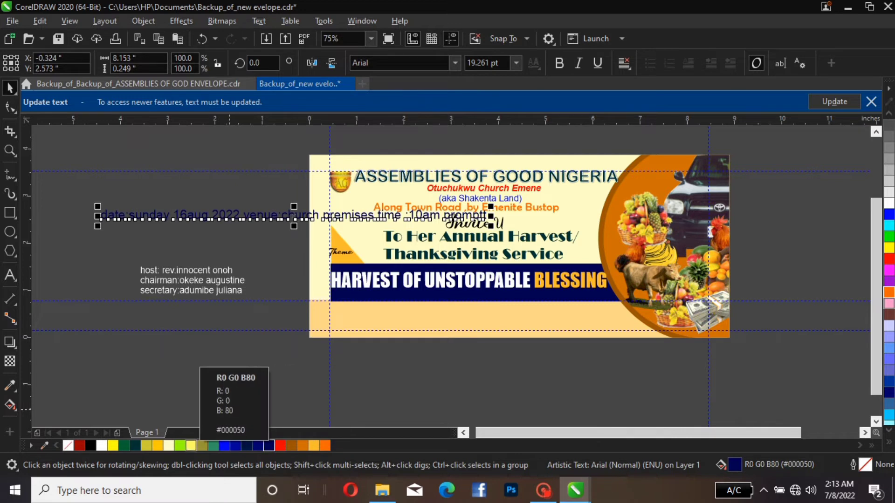
pyautogui.press('Escape')
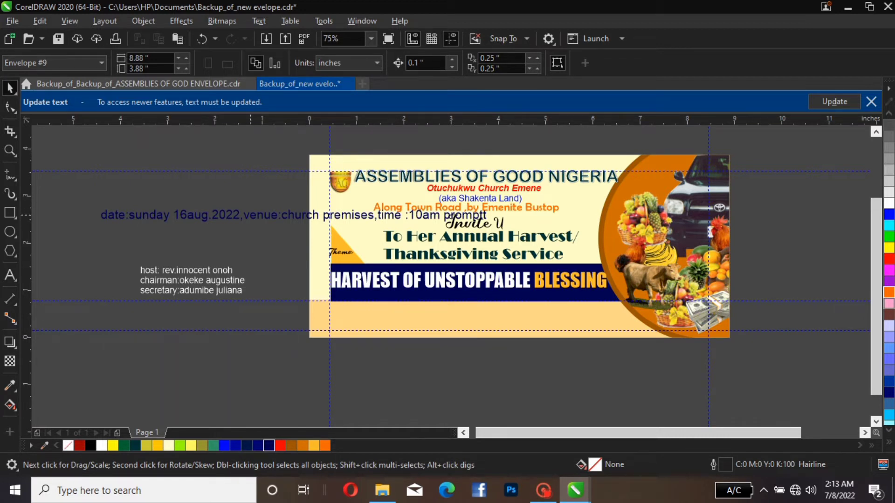
# Break the date, venue and time text onto a new line before "venue"
pyautogui.doubleClick(246, 213)
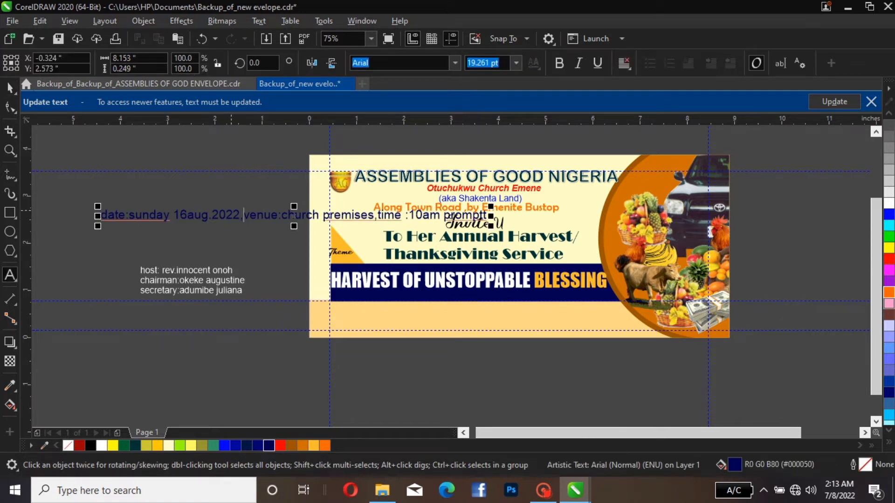
pyautogui.press('Return')
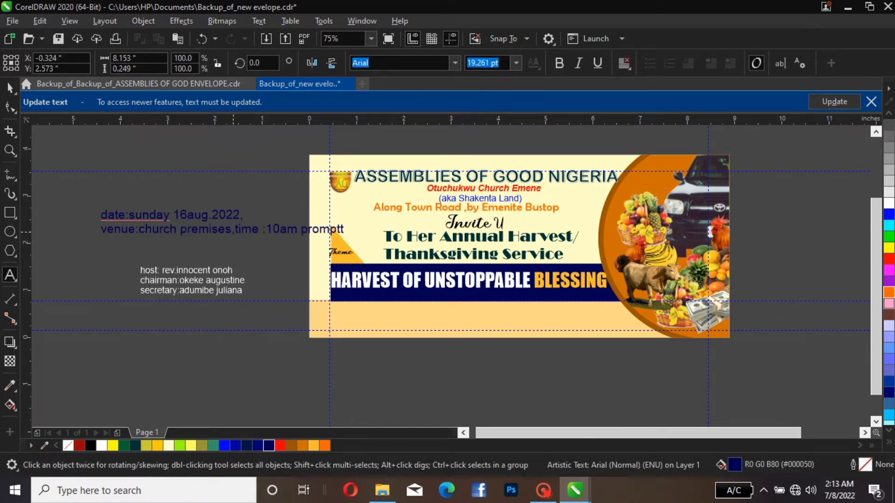
pyautogui.click(238, 234)
pyautogui.press('Return')
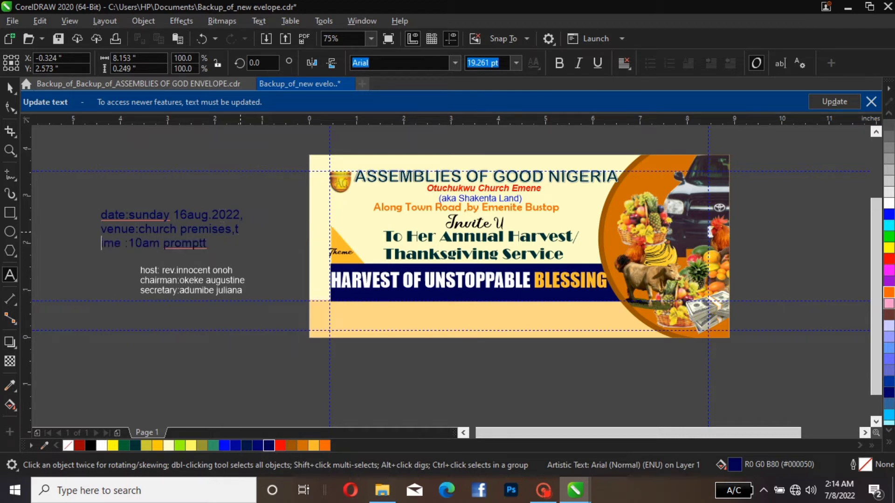
pyautogui.hotkey('ctrl', 'z')
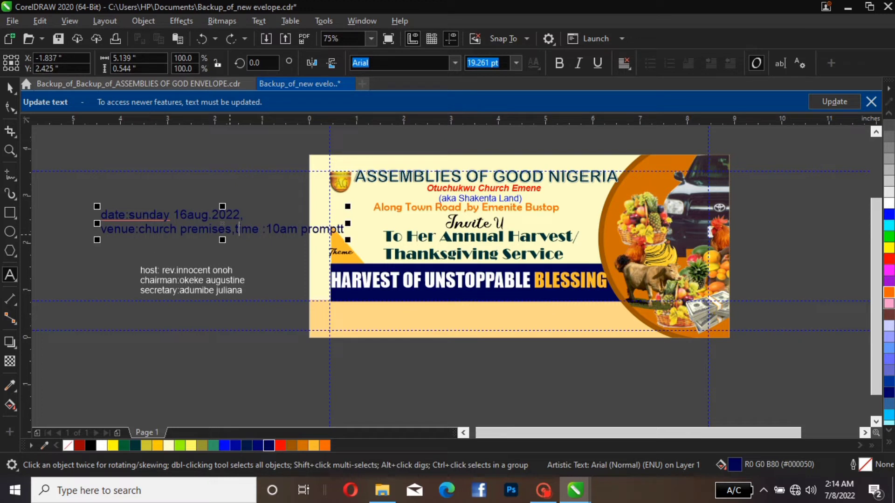
# Break the text onto a third line before "time", so that the word stays whole
pyautogui.click(231, 233)
pyautogui.press('Right')
pyautogui.press('Return')
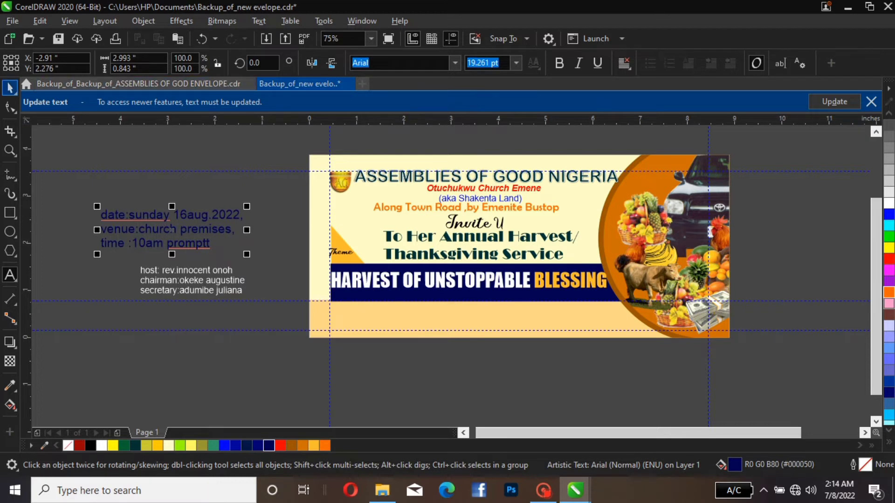
# Enlarge the three-line text to about 22.3 pt, move it below the host text, and break it apart into separate lines
pyautogui.click(9, 88)
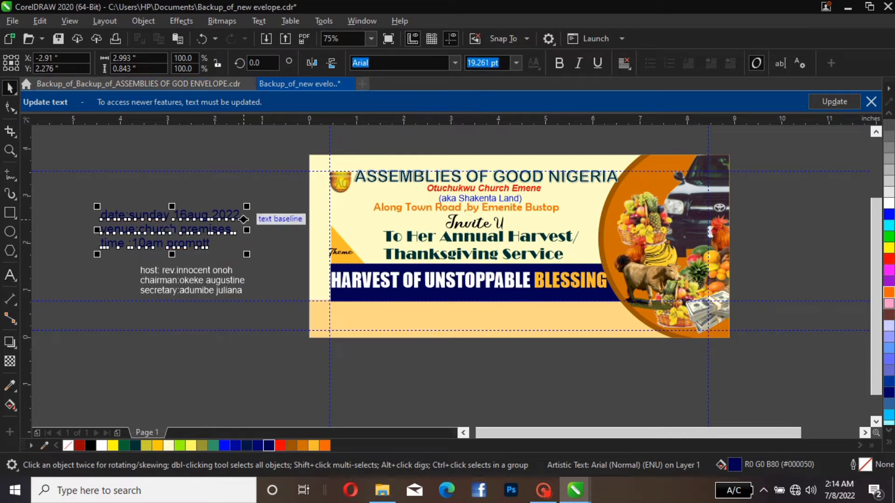
pyautogui.moveTo(247, 206); pyautogui.dragTo(238, 330)
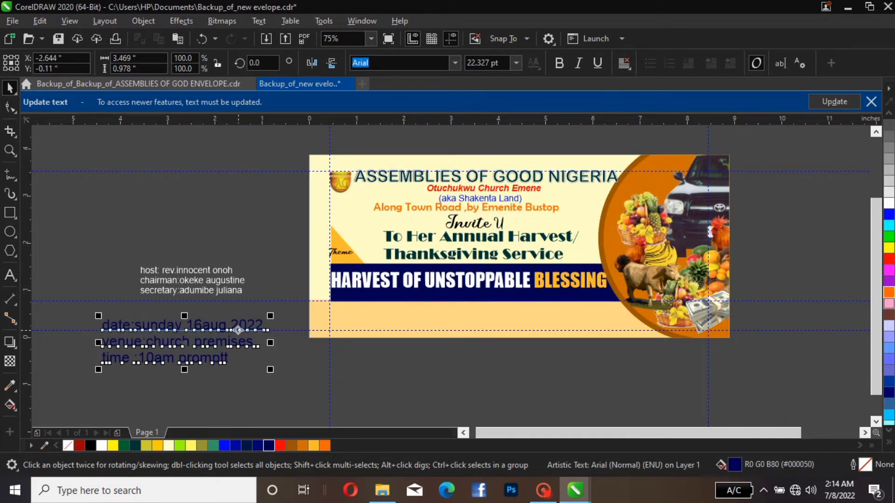
pyautogui.hotkey('ctrl', 'k')
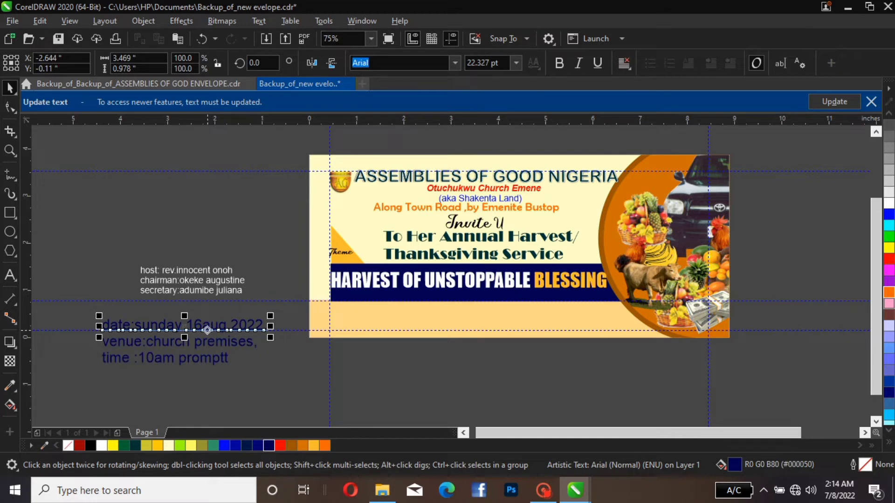
# Convert the date line to Title Case and place it on the light orange bar, just under the dark blue bar at the left margin guide
pyautogui.moveTo(237, 330); pyautogui.dragTo(480, 321)
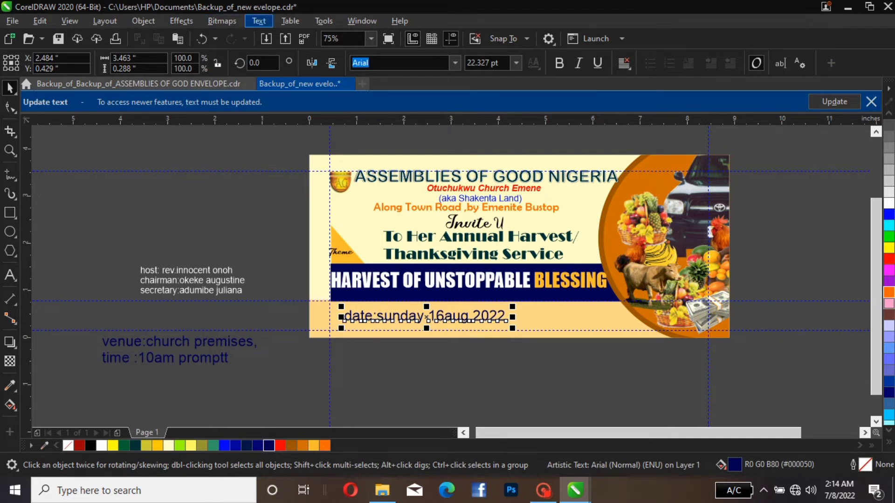
pyautogui.click(259, 20)
pyautogui.click(290, 295)
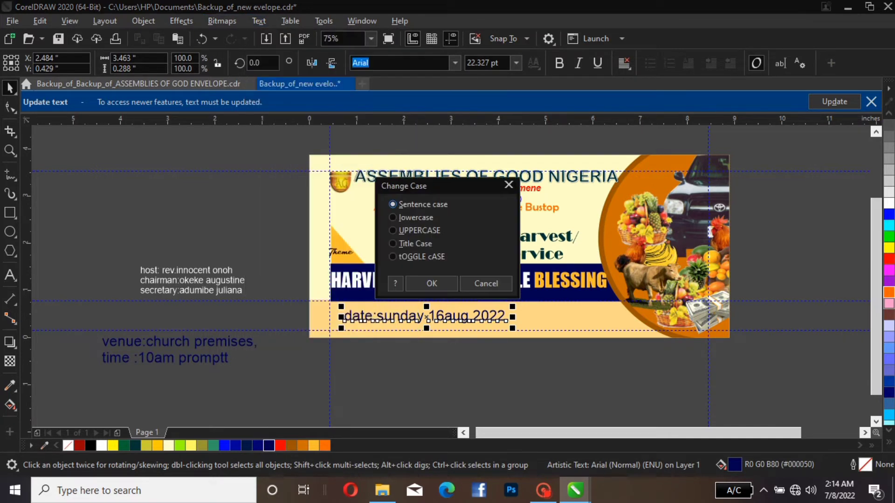
pyautogui.click(393, 244)
pyautogui.click(432, 284)
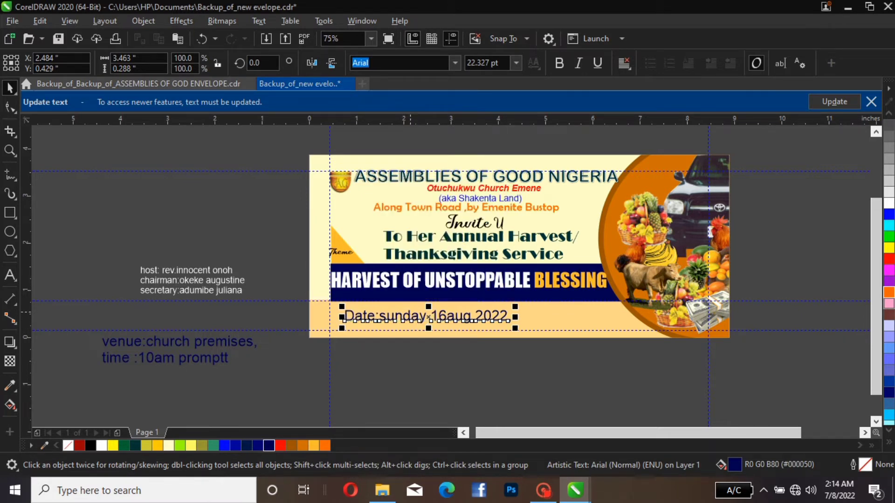
pyautogui.moveTo(420, 312)
pyautogui.mouseDown()
pyautogui.moveTo(387, 311)
pyautogui.moveTo(415, 311)
pyautogui.moveTo(409, 304)
pyautogui.mouseUp()
pyautogui.press('Left')
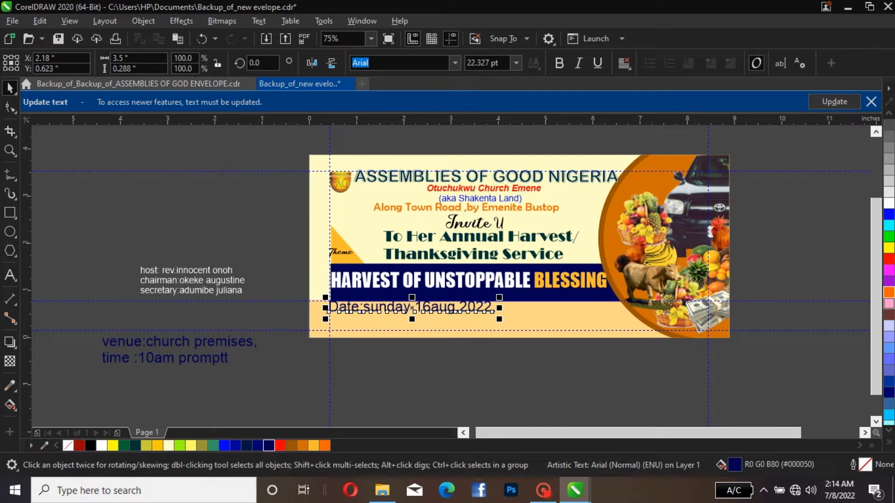
# Browse the available fonts and set the date line on the light orange bar in Batang
pyautogui.click(454, 62)
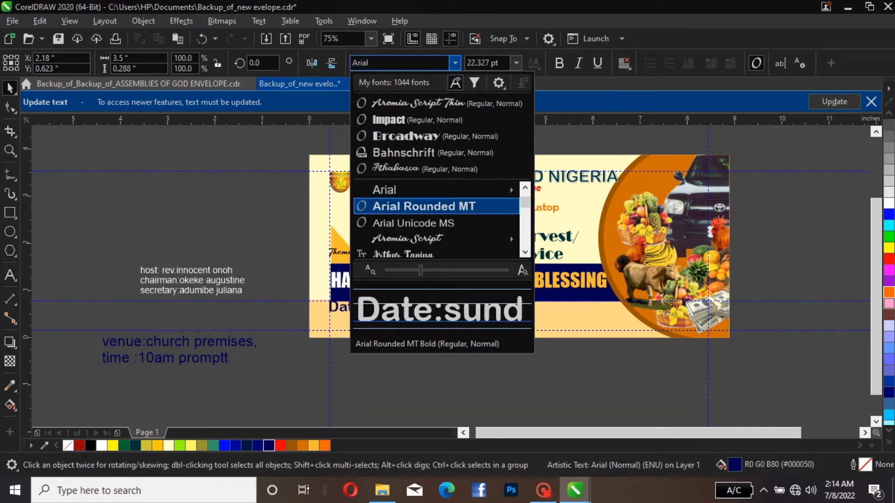
pyautogui.moveTo(436, 190)
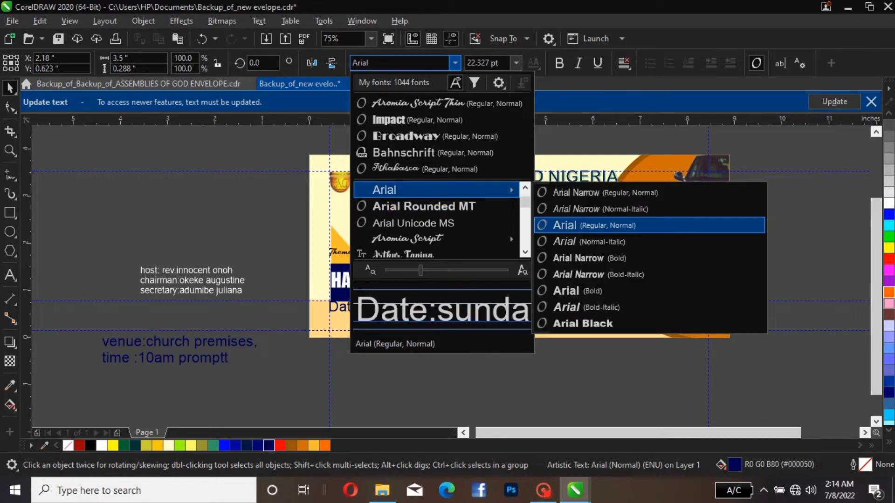
pyautogui.moveTo(436, 239)
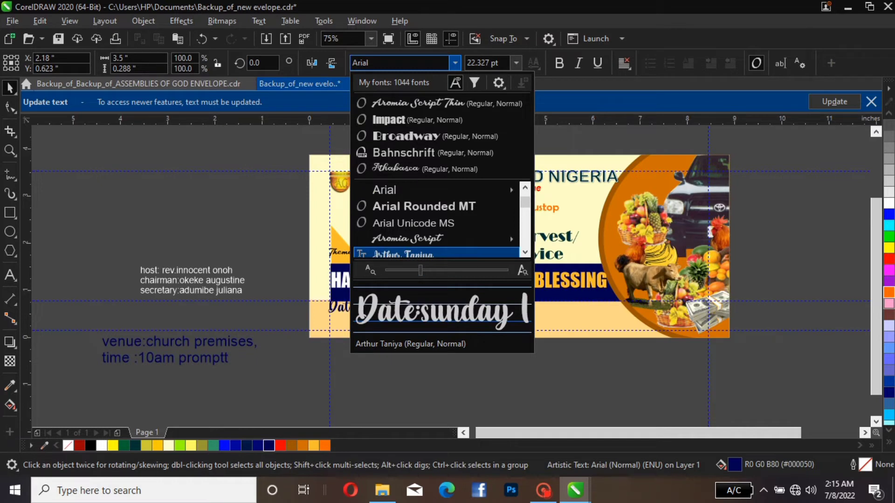
pyautogui.scroll(-1, 436, 239)
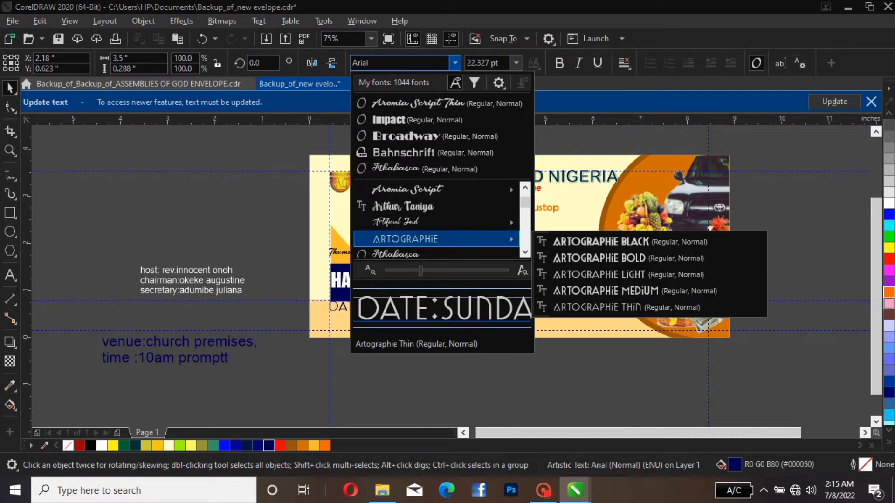
pyautogui.scroll(-1, 436, 239)
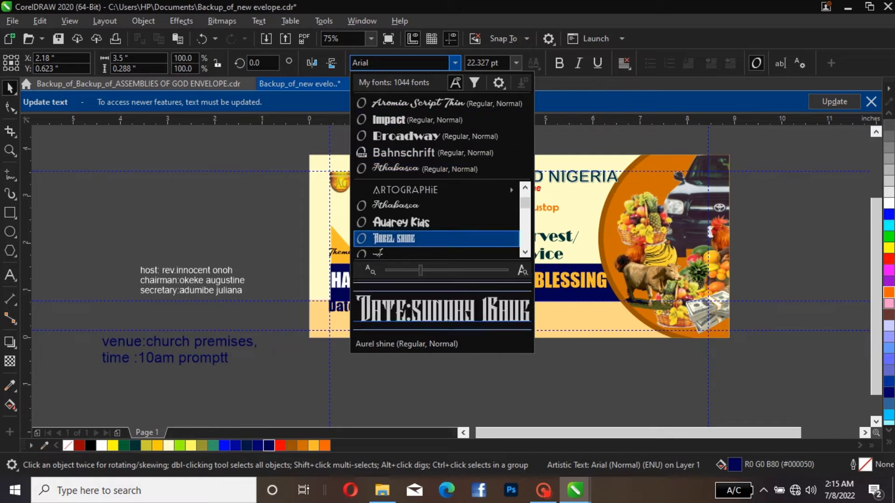
pyautogui.scroll(-1, 436, 239)
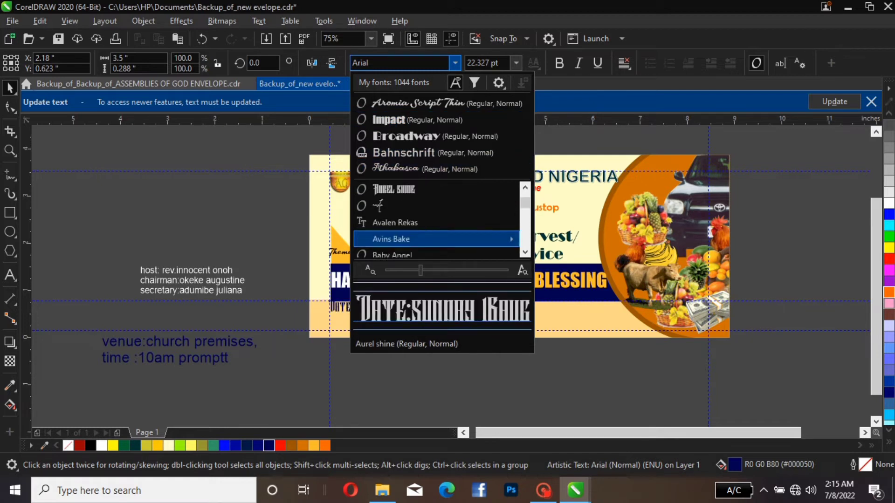
pyautogui.scroll(-2, 437, 239)
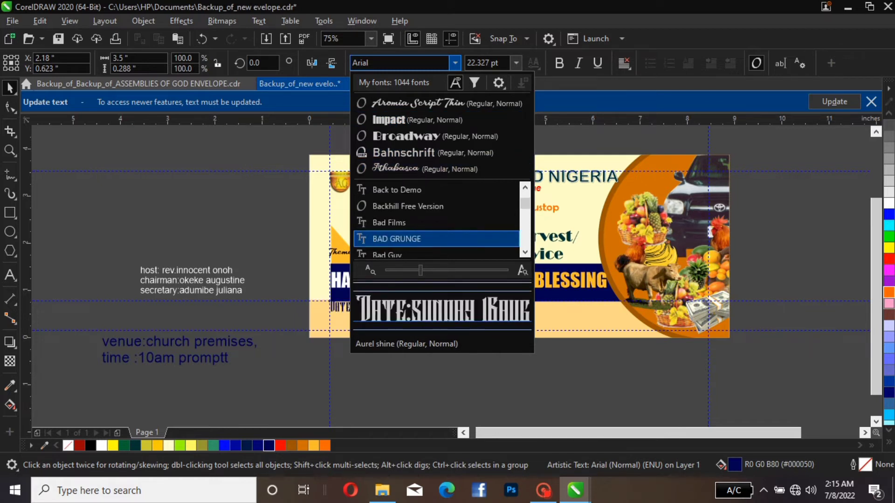
pyautogui.scroll(1, 436, 206)
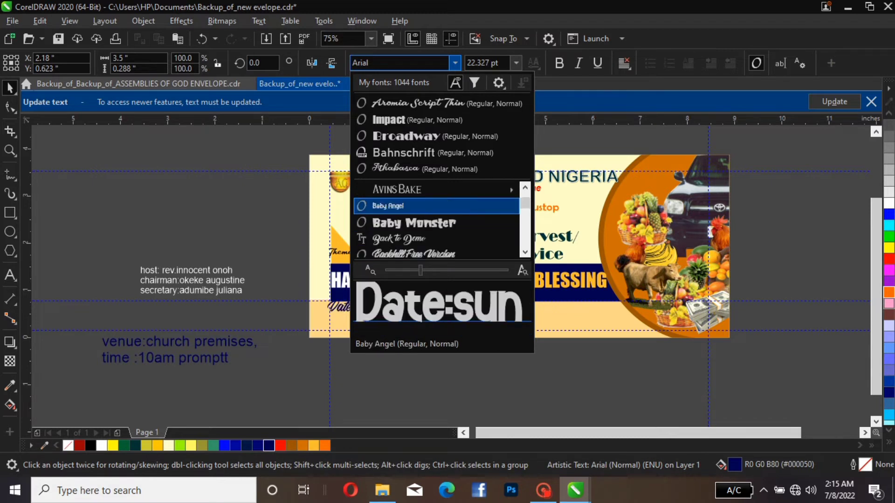
pyautogui.scroll(1, 436, 205)
pyautogui.scroll(-3, 436, 206)
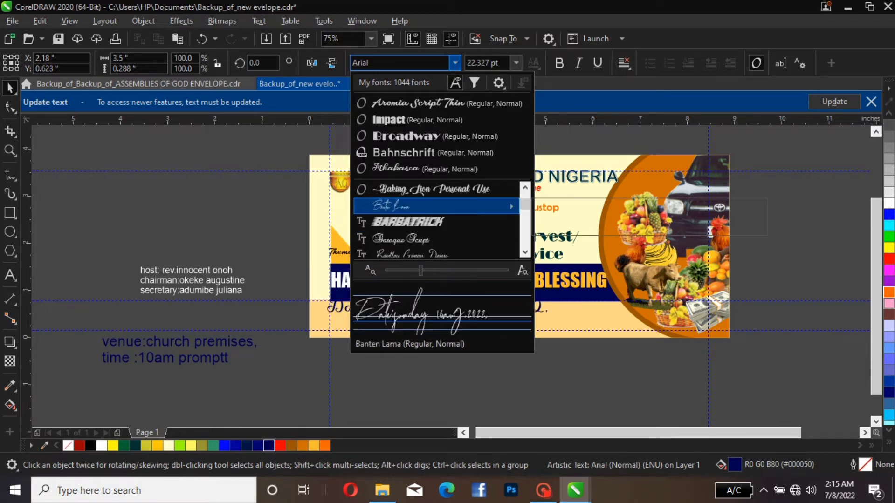
pyautogui.scroll(-1, 436, 222)
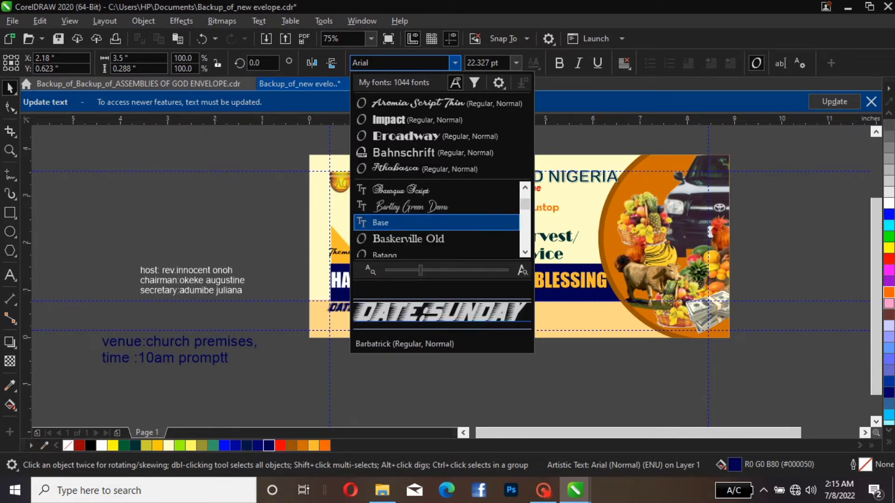
pyautogui.scroll(-3, 436, 223)
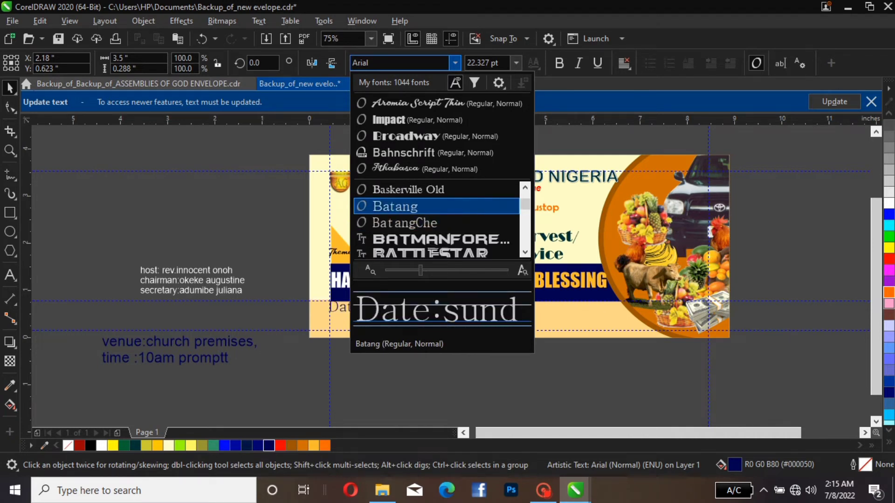
pyautogui.click(436, 205)
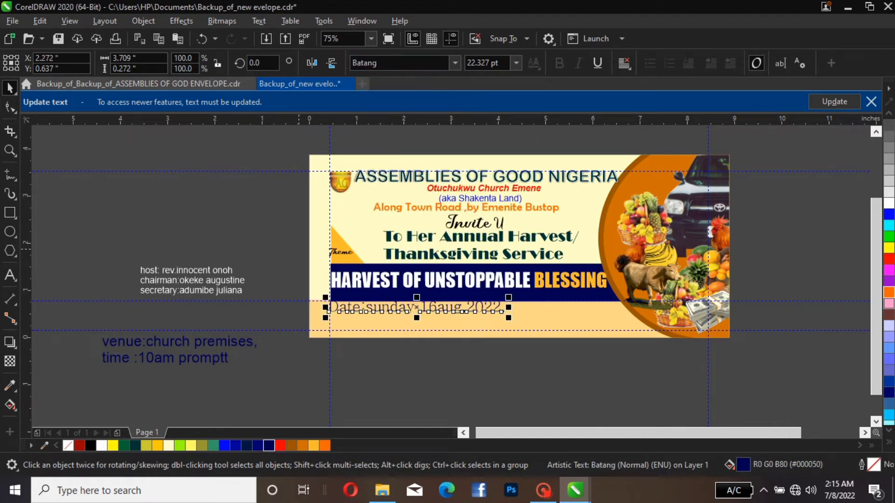
pyautogui.click(299, 249)
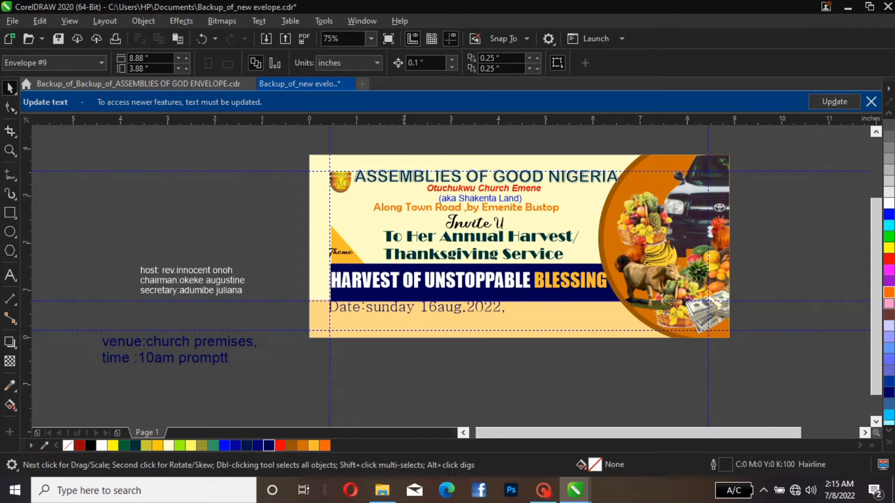
# Scale the date line down proportionally to about 15 pt, keeping its start at the margin guide
pyautogui.click(434, 311)
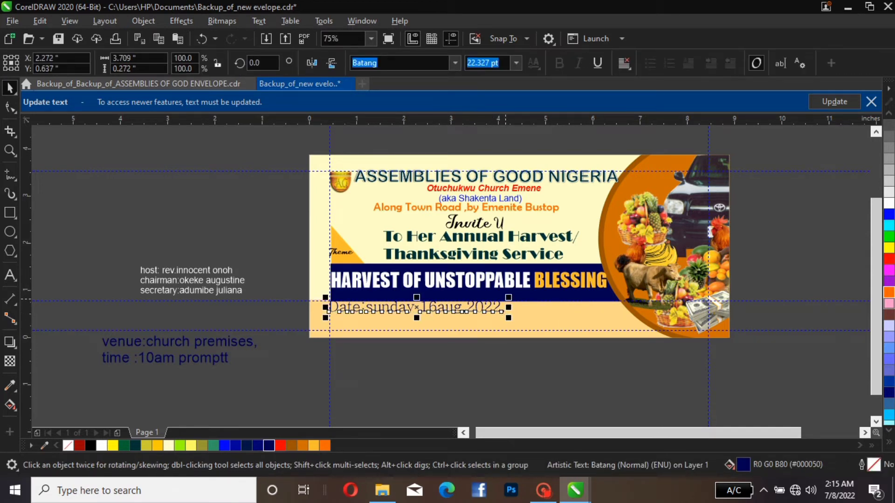
pyautogui.moveTo(508, 318); pyautogui.dragTo(448, 311)
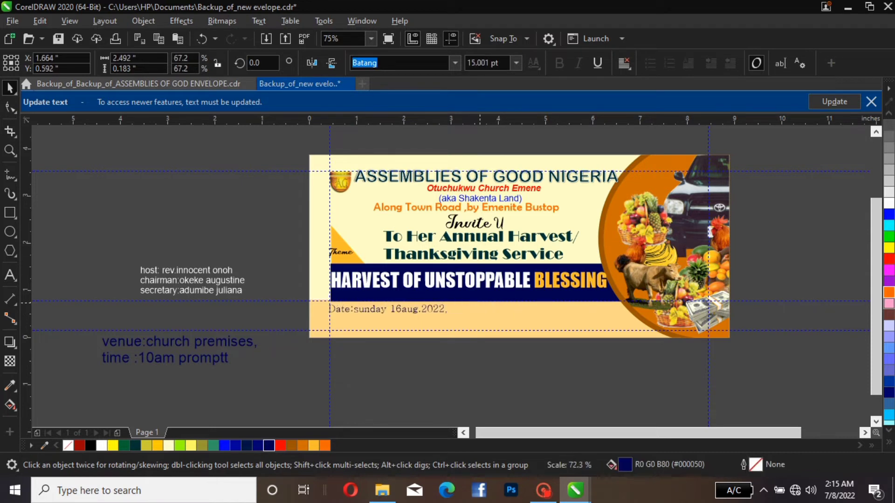
pyautogui.click(480, 311)
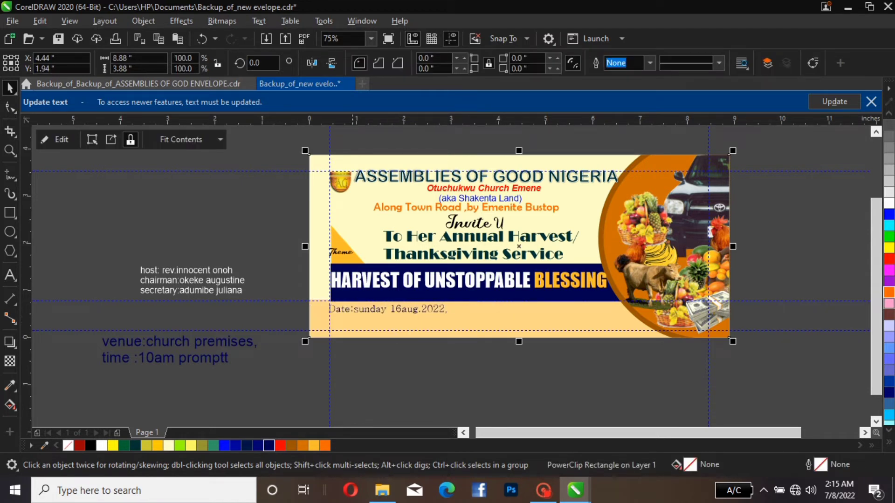
# Recolour only the "Date:" label in the date line with the dark navy R0 G22 B68
pyautogui.doubleClick(353, 309)
pyautogui.moveTo(354, 309); pyautogui.dragTo(326, 309)
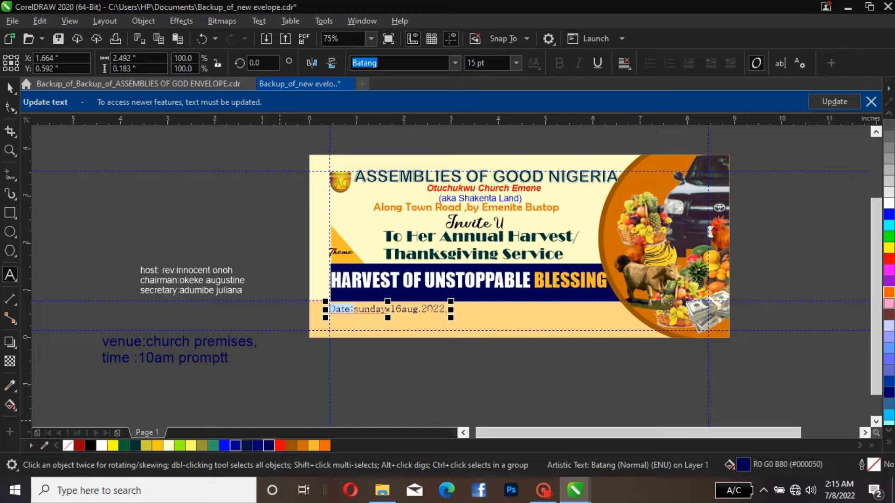
pyautogui.click(246, 446)
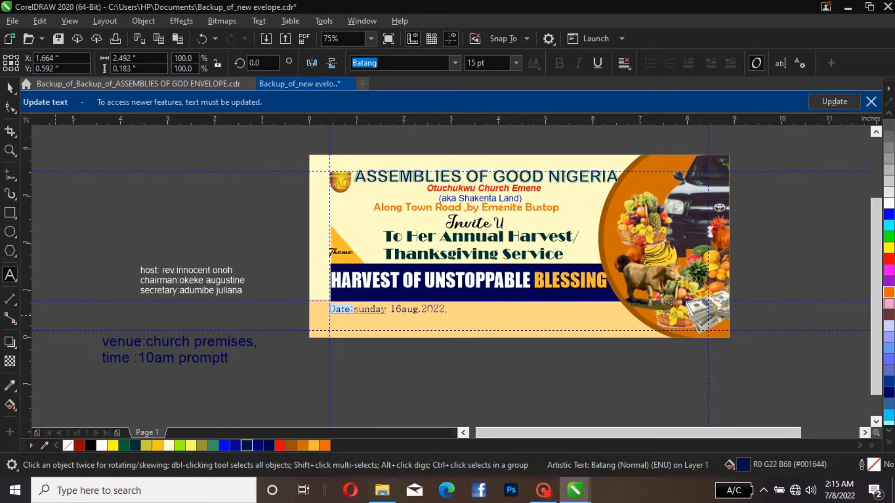
pyautogui.click(9, 88)
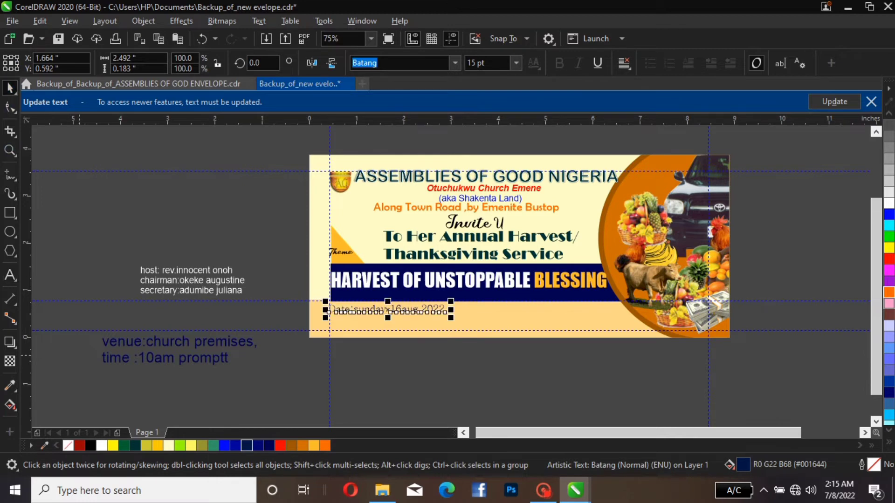
# Move the venue line onto the light orange bar below the date line and convert it to Title Case
pyautogui.click(199, 348)
pyautogui.moveTo(199, 348); pyautogui.dragTo(426, 329)
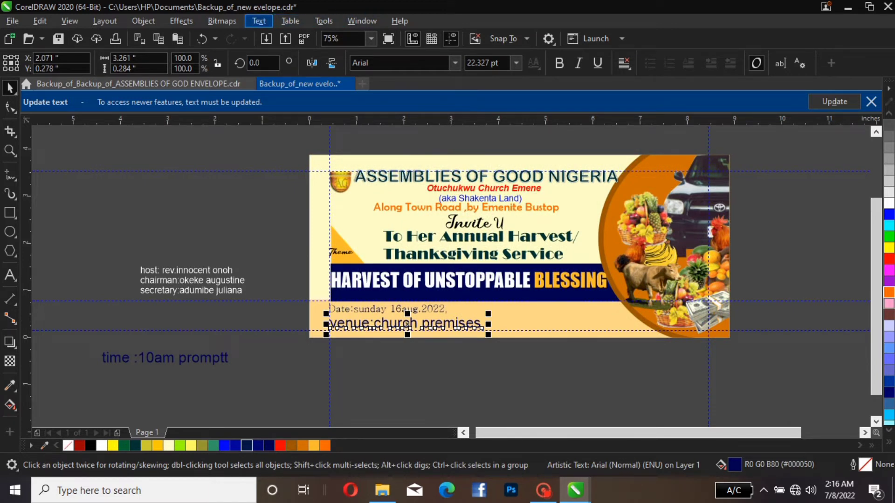
pyautogui.click(259, 21)
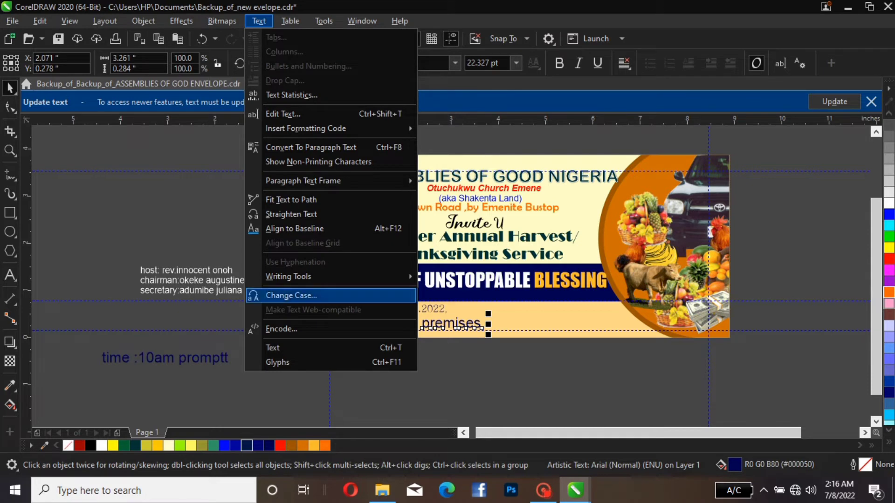
pyautogui.click(292, 296)
pyautogui.click(392, 244)
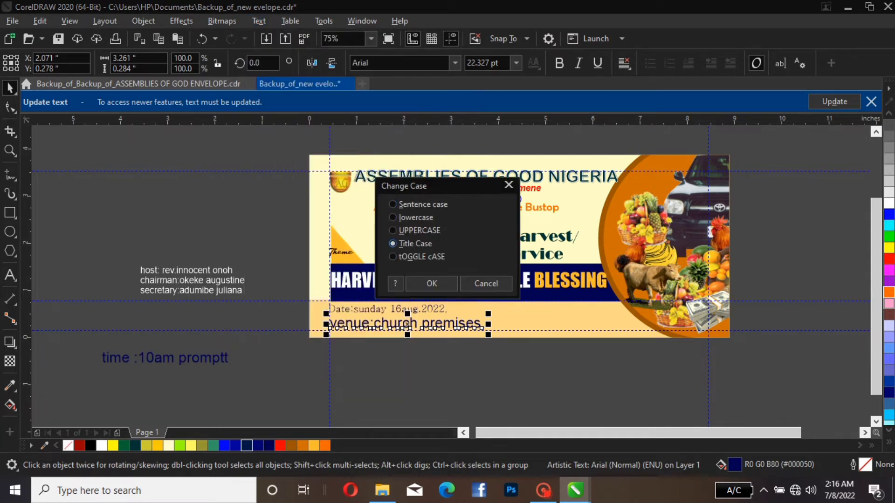
pyautogui.click(432, 283)
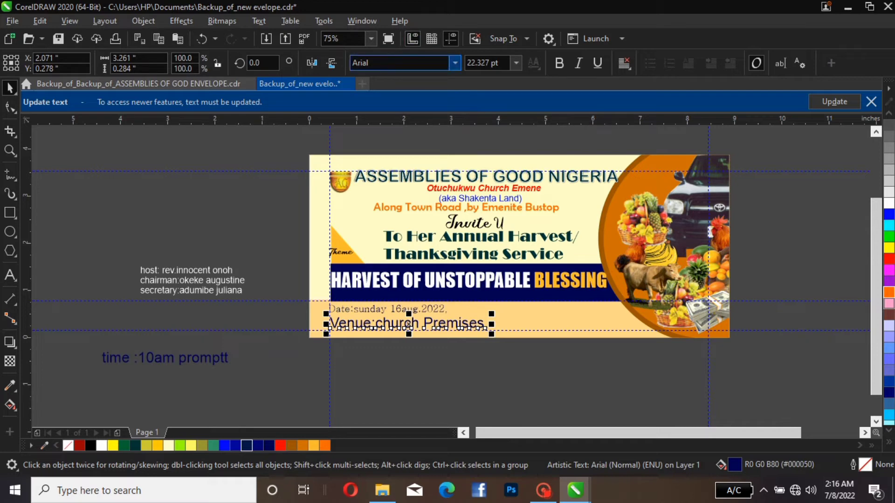
# Set the venue line in Batang at about 15.5 pt and place it directly beneath the date line
pyautogui.click(400, 62)
pyautogui.click(456, 63)
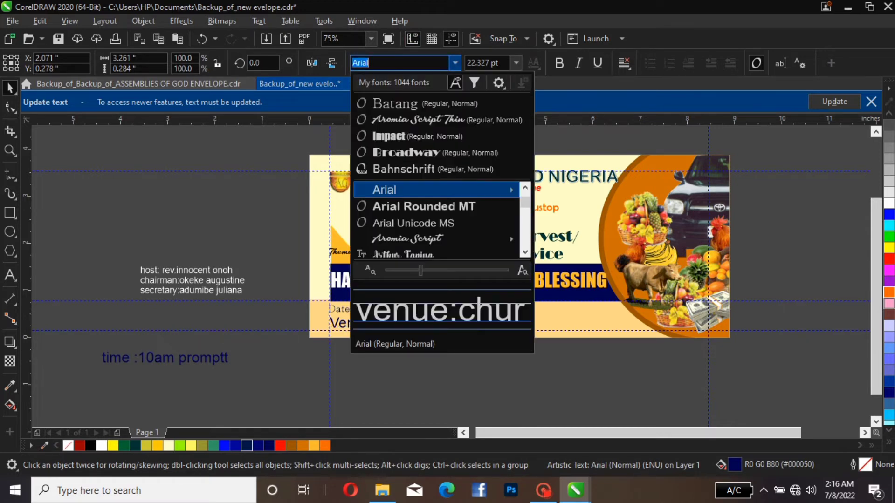
pyautogui.click(447, 103)
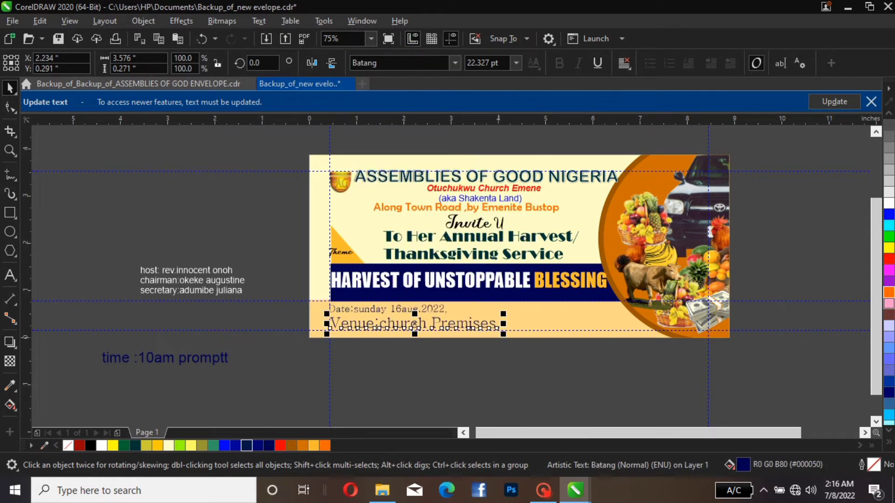
pyautogui.moveTo(503, 314); pyautogui.dragTo(450, 314)
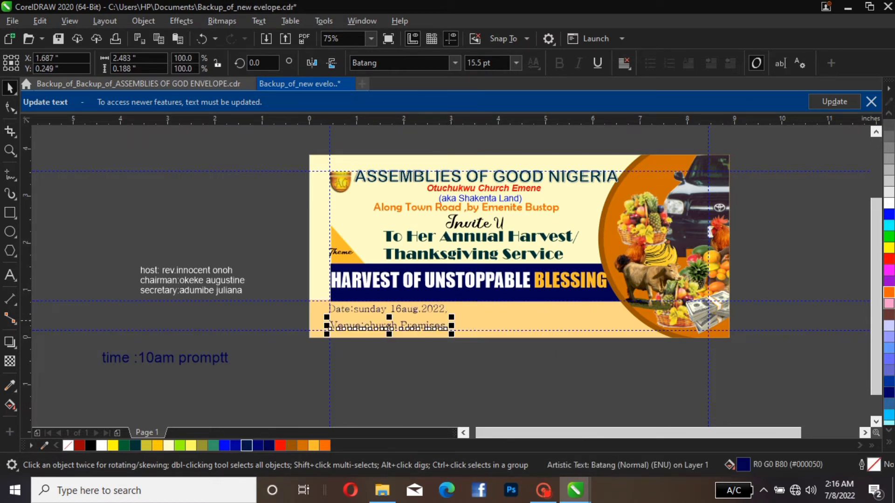
pyautogui.moveTo(390, 326); pyautogui.dragTo(388, 321)
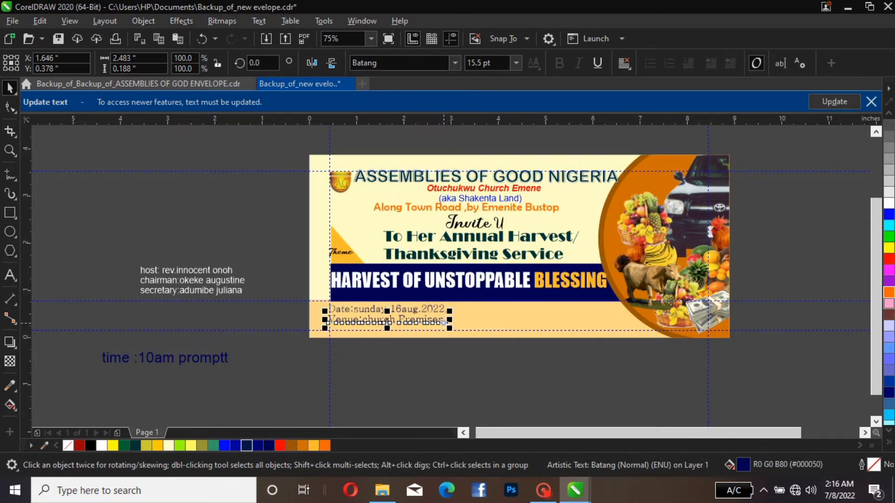
# Delete the trailing comma after "Premises" in the venue line
pyautogui.press('F8')
pyautogui.press('Right')
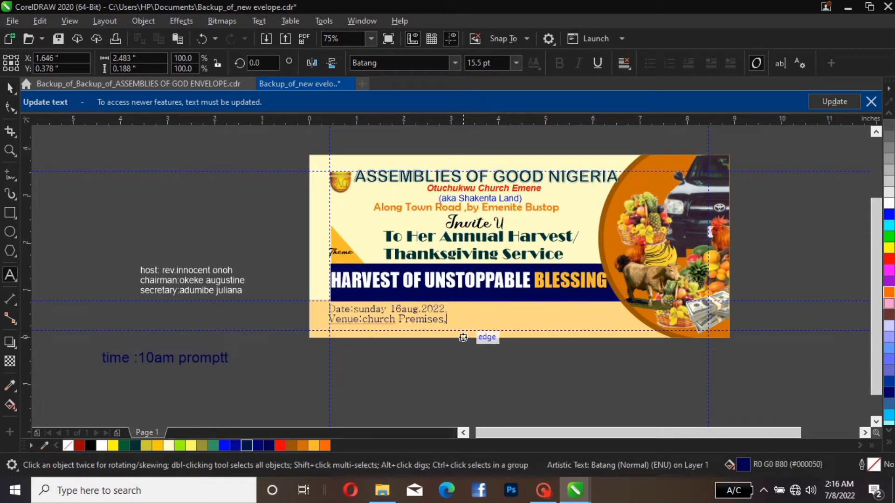
pyautogui.press('BackSpace')
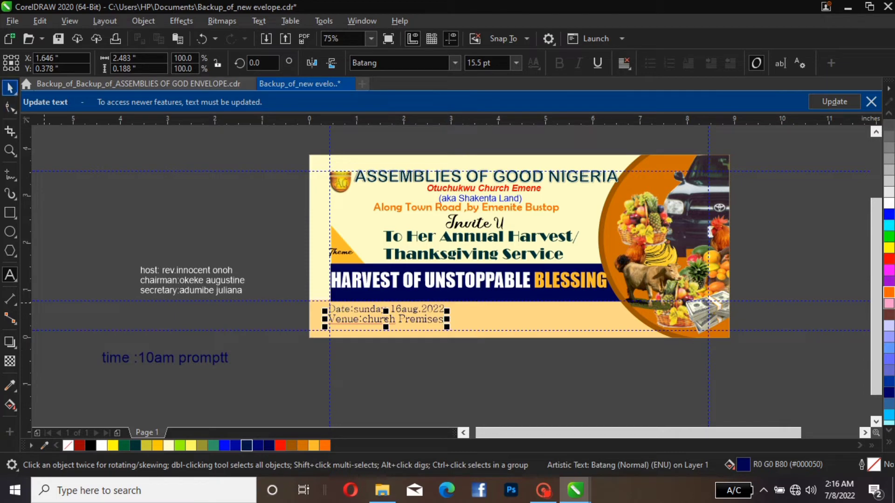
pyautogui.click(10, 88)
# Move the time line onto the light orange bar below the venue line and convert it to Title Case
pyautogui.click(164, 364)
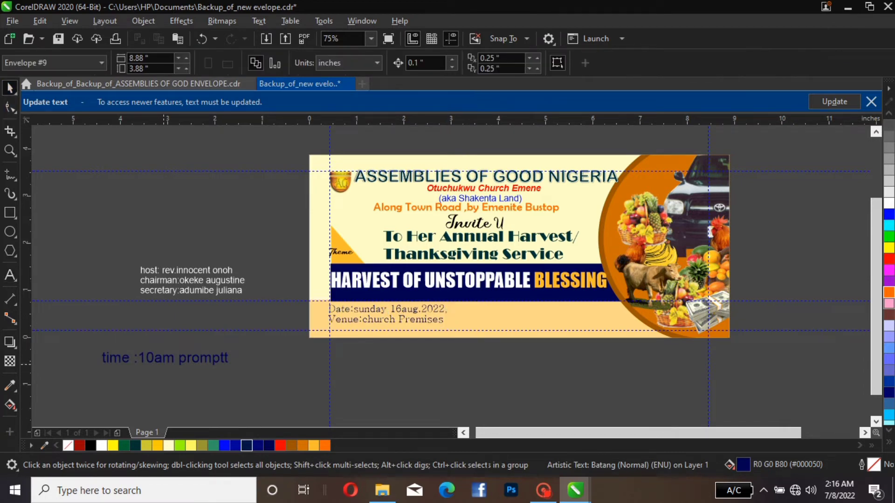
pyautogui.click(166, 359)
pyautogui.moveTo(166, 360); pyautogui.dragTo(392, 333)
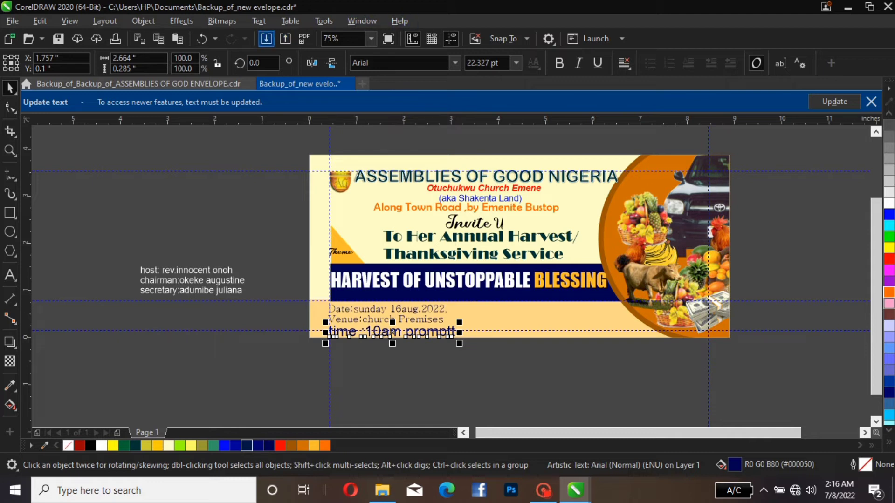
pyautogui.click(259, 21)
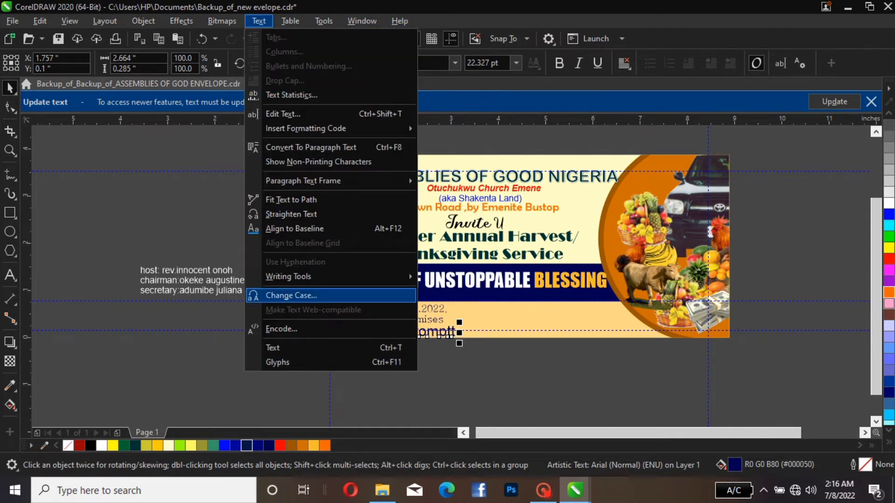
pyautogui.click(291, 296)
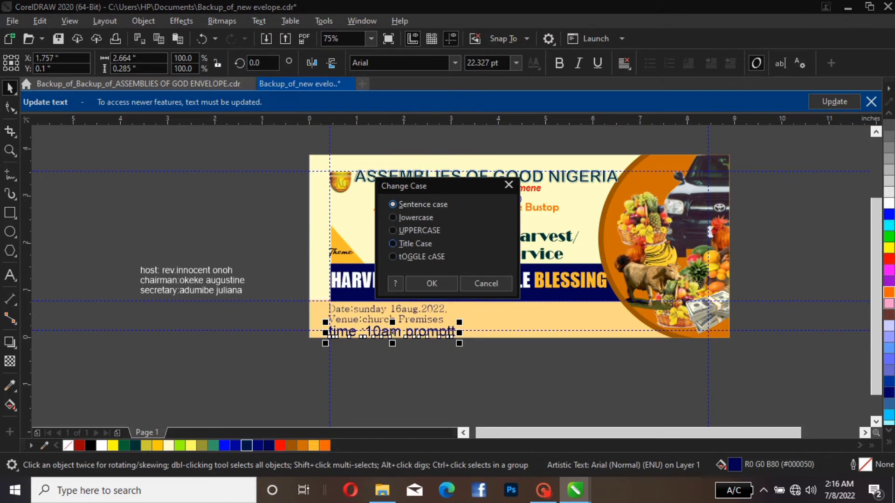
pyautogui.click(409, 244)
pyautogui.click(429, 284)
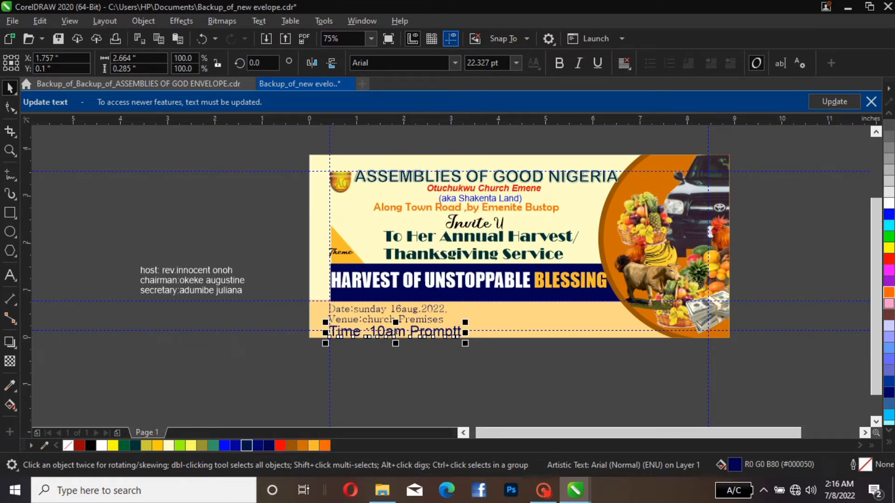
# Set the time line in Batang at about 17 pt and place it directly beneath the venue line
pyautogui.click(455, 63)
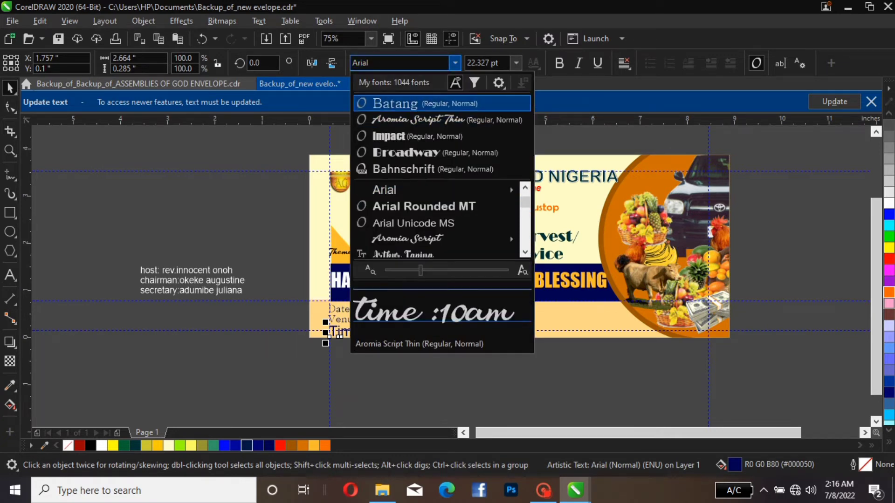
pyautogui.click(447, 104)
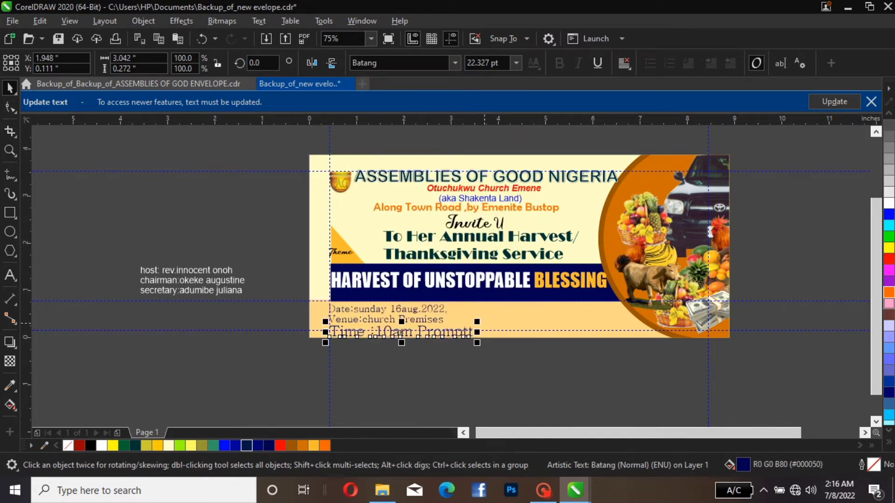
pyautogui.moveTo(477, 322); pyautogui.dragTo(459, 325)
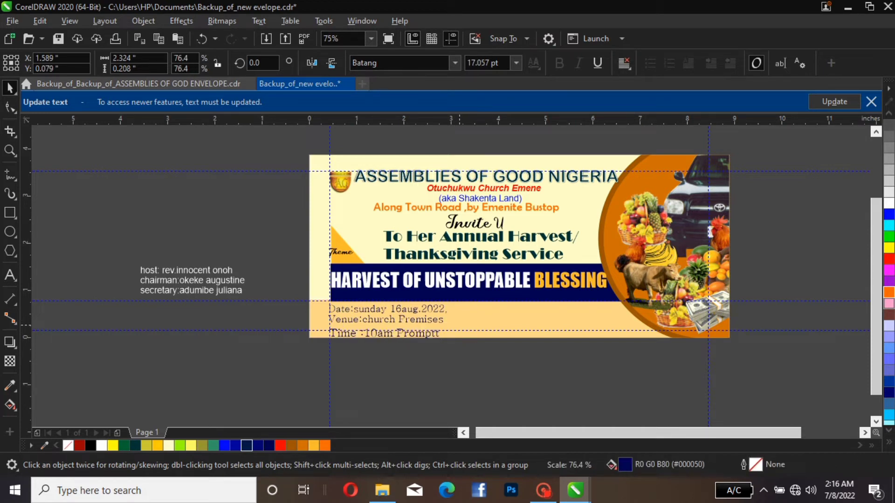
pyautogui.click(443, 362)
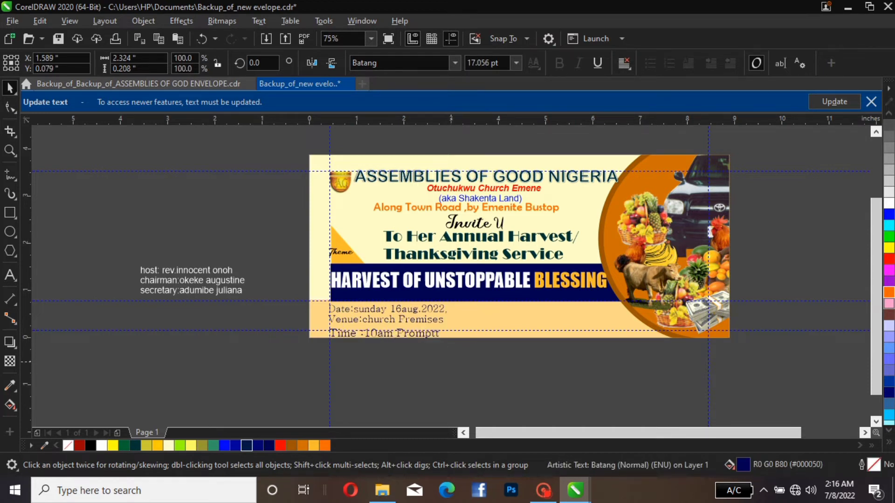
pyautogui.click(409, 332)
pyautogui.click(409, 332)
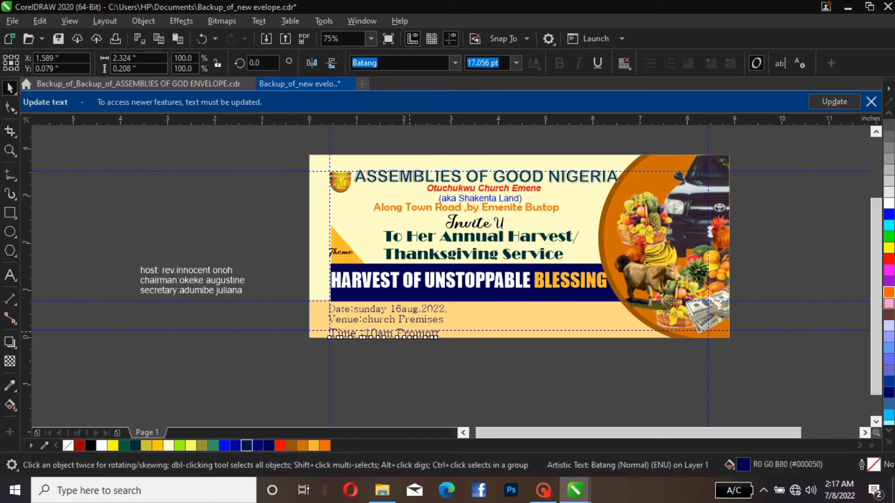
pyautogui.moveTo(409, 333); pyautogui.dragTo(409, 330)
# Move the lower horizontal guideline up to about 0.225 inches
pyautogui.click(507, 361)
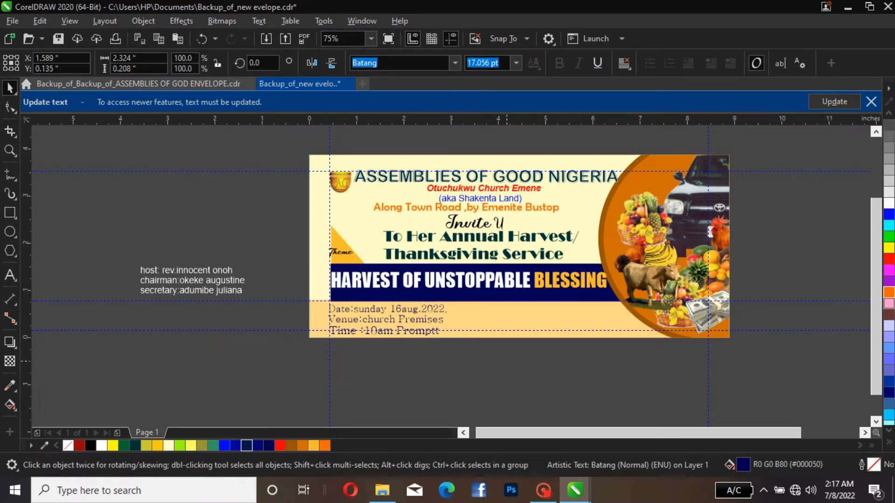
pyautogui.click(530, 331)
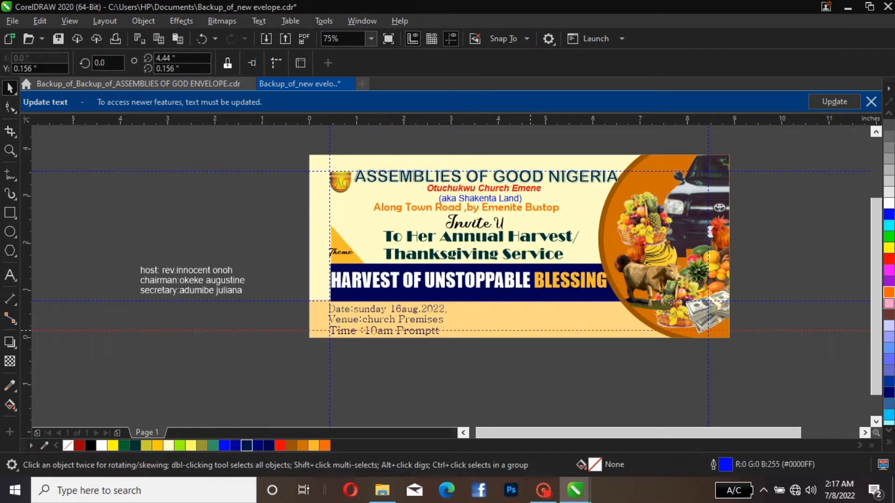
pyautogui.moveTo(530, 331); pyautogui.dragTo(530, 327)
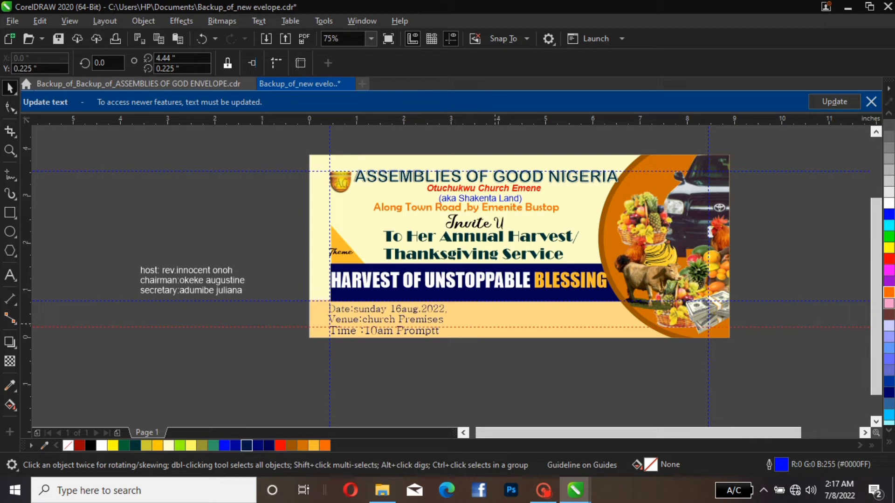
# Open the envelope's PowerClip contents and raise the dark blue bar's lower edge, making the bar about 0.64 inches high
pyautogui.click(461, 297)
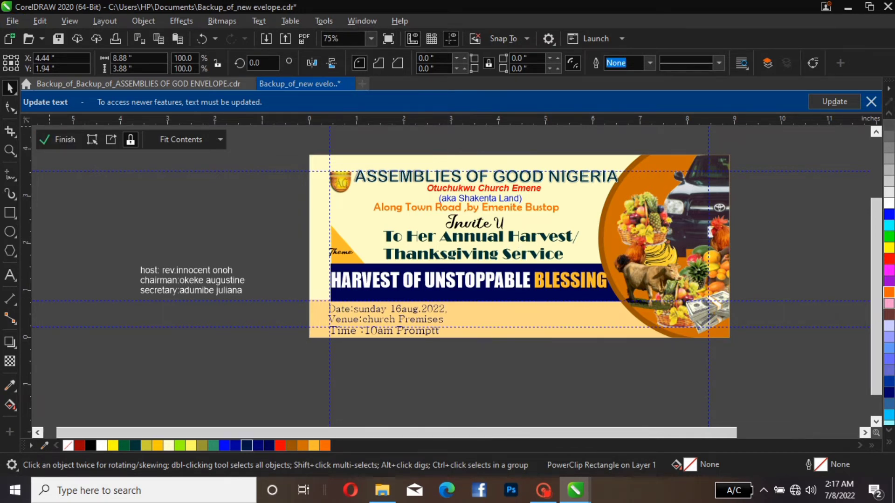
pyautogui.click(56, 140)
pyautogui.click(356, 280)
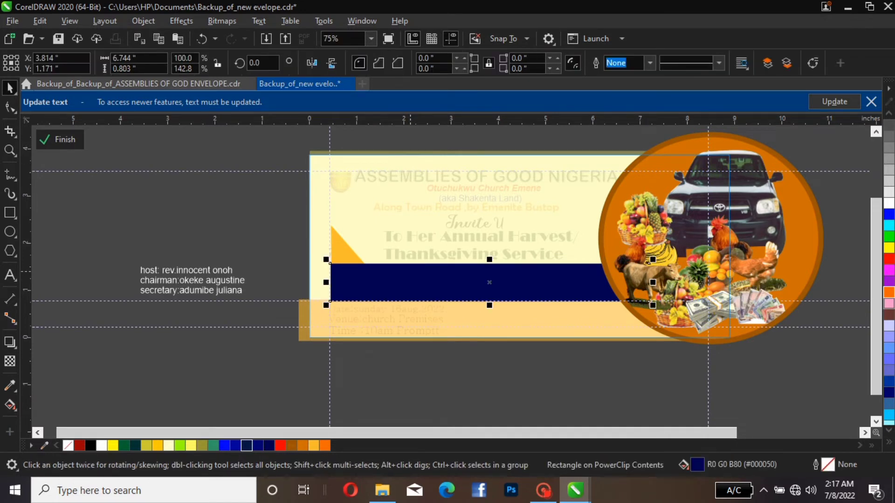
pyautogui.moveTo(489, 305); pyautogui.dragTo(489, 295)
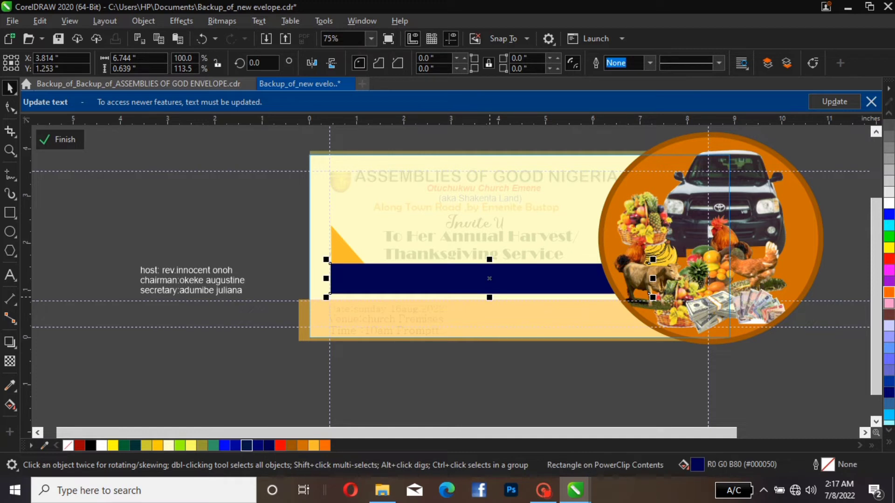
# Extend the light orange bar upward to a height of about 1.115 inches and finish editing the PowerClip
pyautogui.click(712, 340)
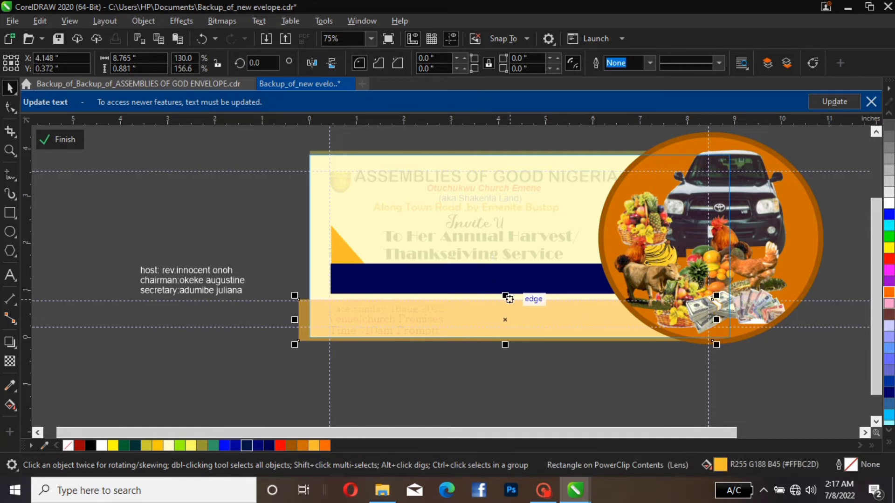
pyautogui.moveTo(505, 296); pyautogui.dragTo(505, 284)
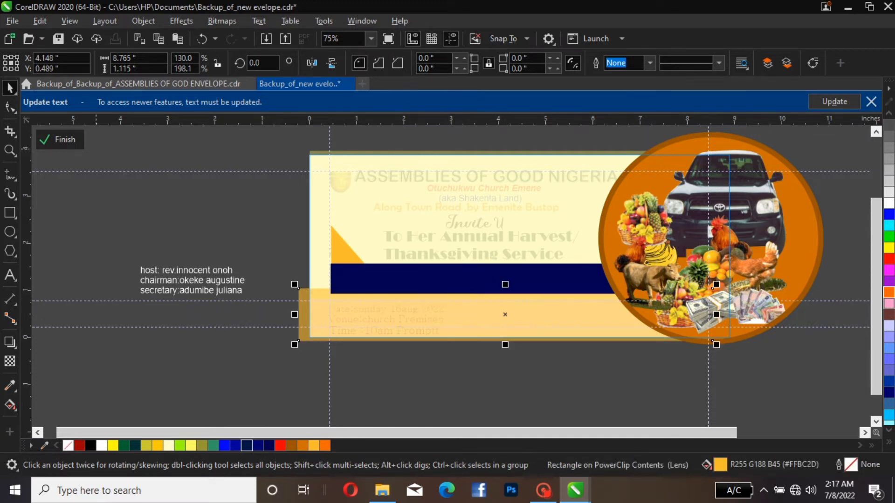
pyautogui.click(60, 140)
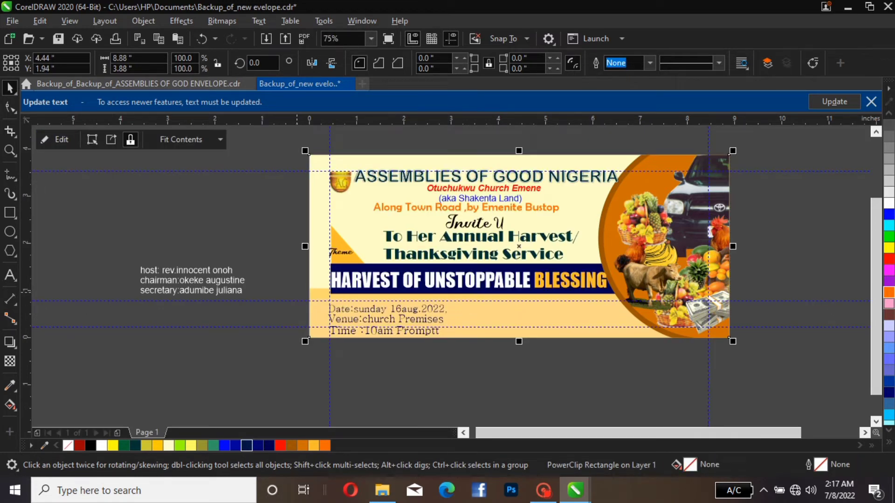
# Move the date, venue and time lines up together, just below the dark blue bar, with their centre at about Y 0.52 inches
pyautogui.moveTo(299, 295); pyautogui.dragTo(426, 306)
pyautogui.press('Down')
pyautogui.press('Down')
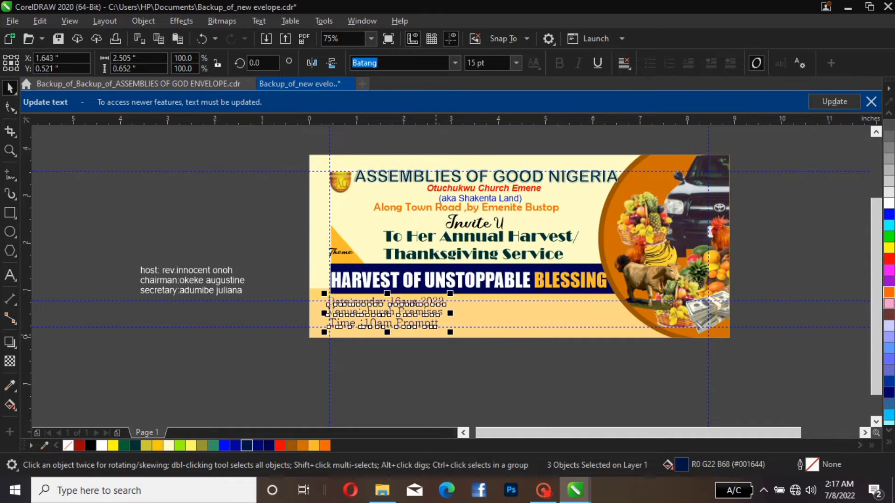
pyautogui.press('Up')
pyautogui.press('Up')
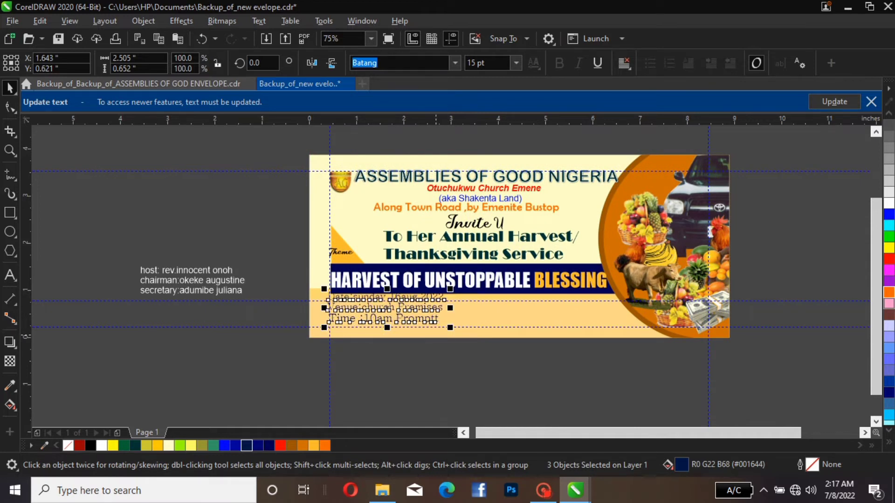
pyautogui.press('Down')
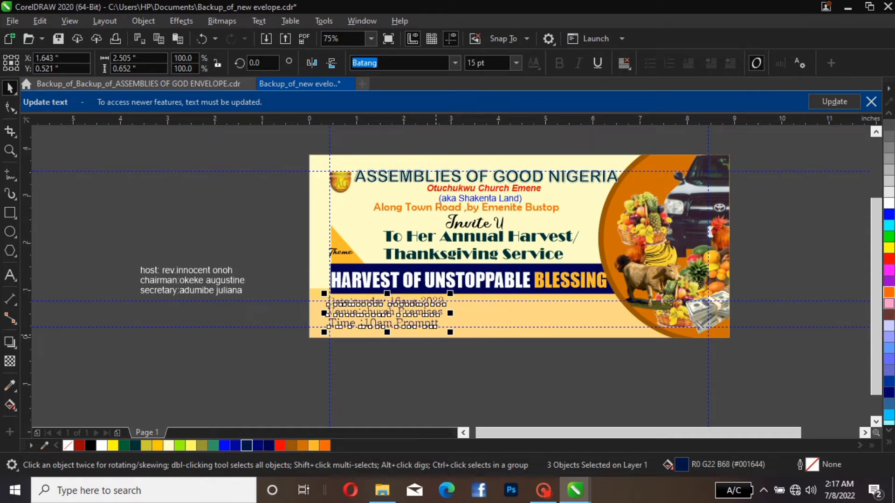
pyautogui.press('Escape')
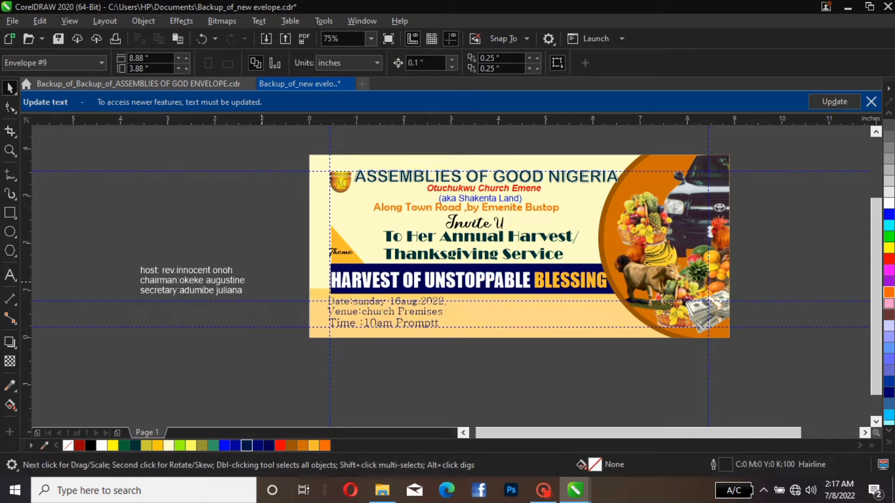
pyautogui.moveTo(260, 281); pyautogui.dragTo(474, 349)
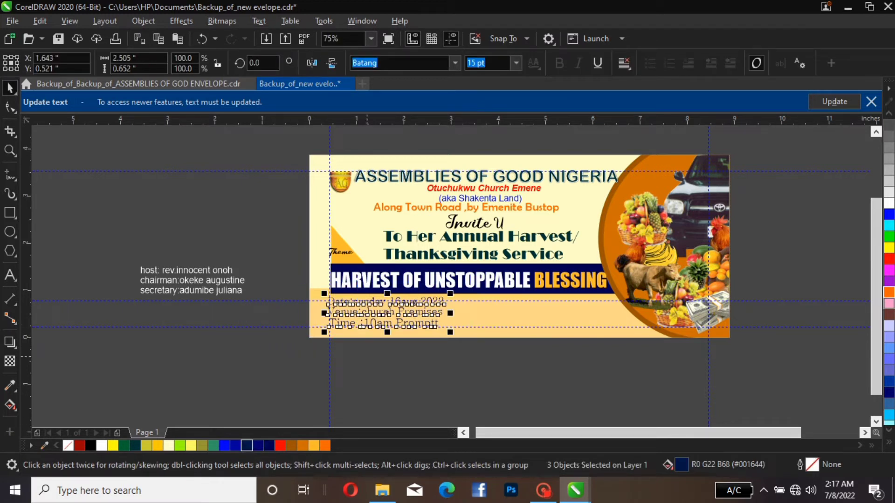
pyautogui.doubleClick(359, 292)
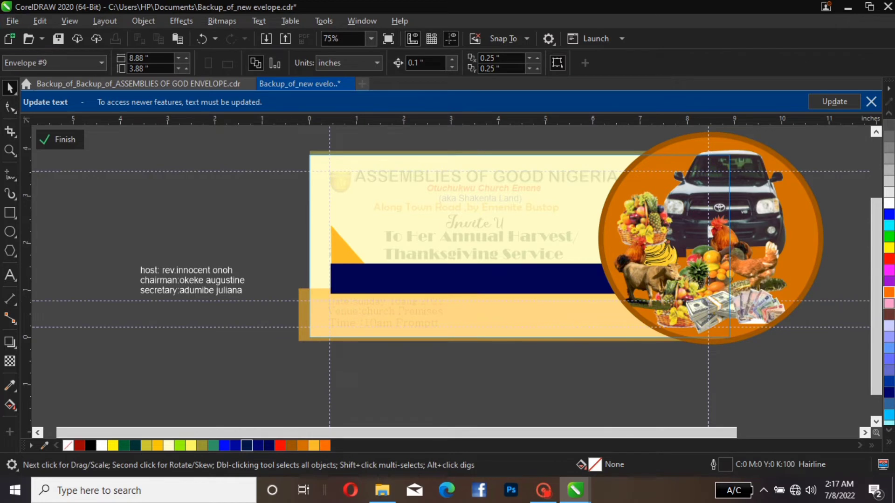
pyautogui.click(61, 140)
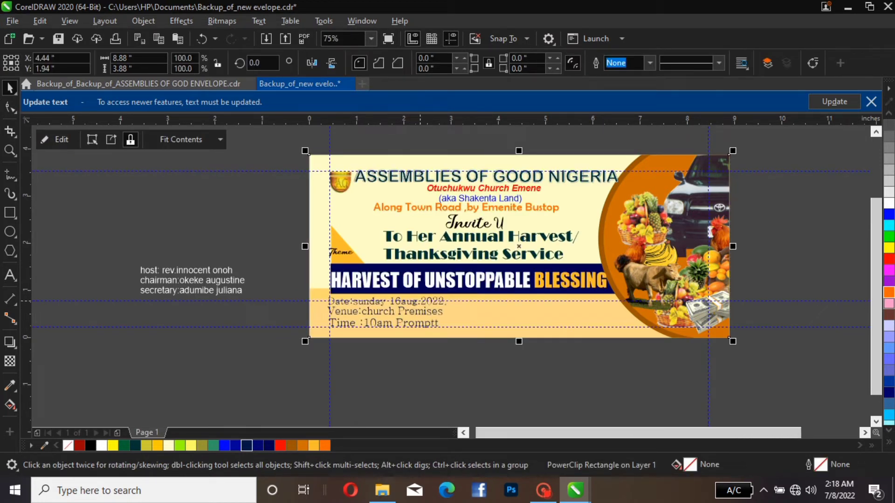
# Recolour the text after "Date:" in the date line white
pyautogui.click(351, 304)
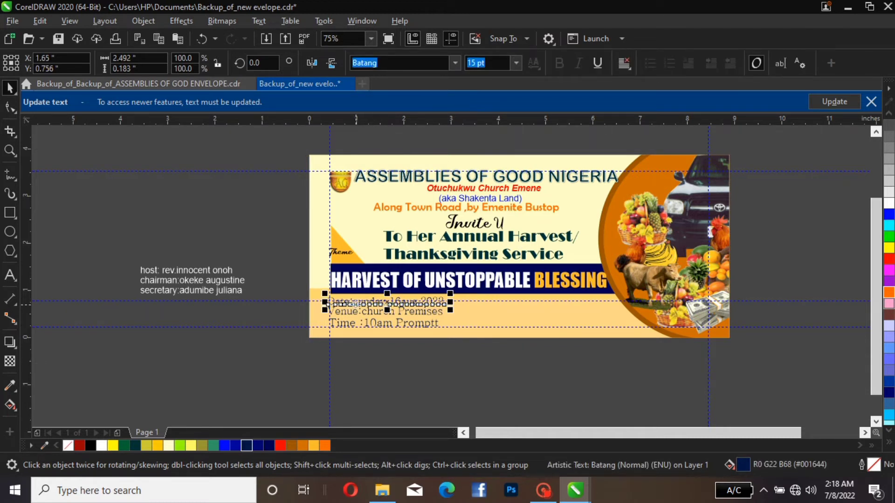
pyautogui.doubleClick(353, 303)
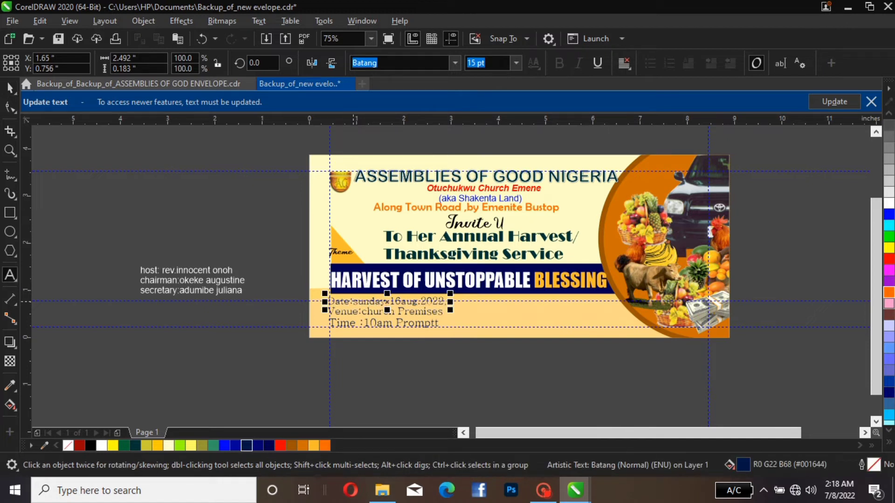
pyautogui.moveTo(354, 304); pyautogui.dragTo(450, 304)
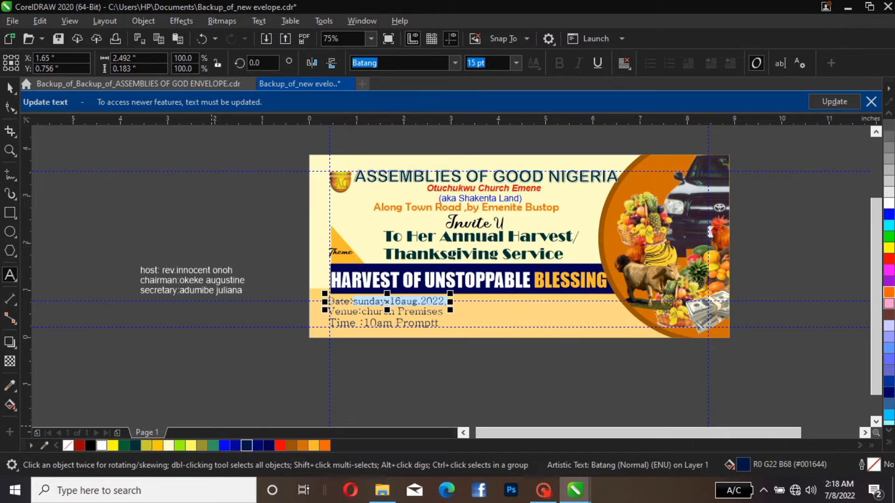
pyautogui.click(90, 445)
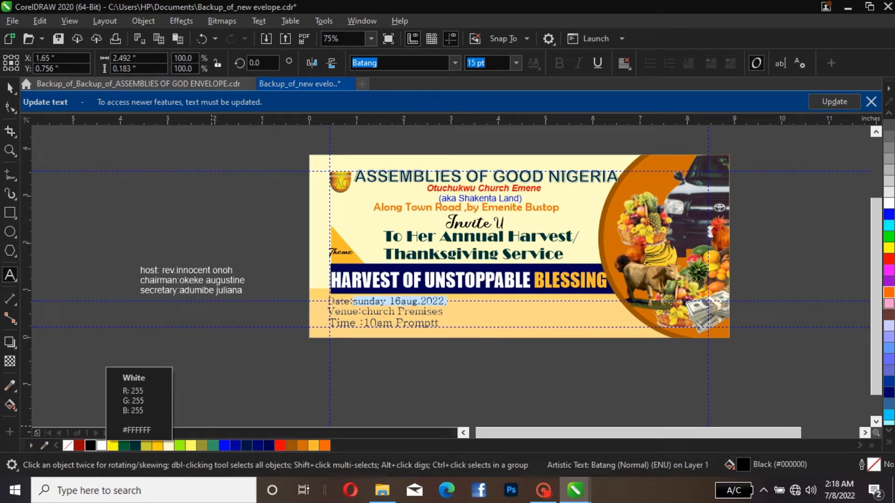
pyautogui.click(101, 445)
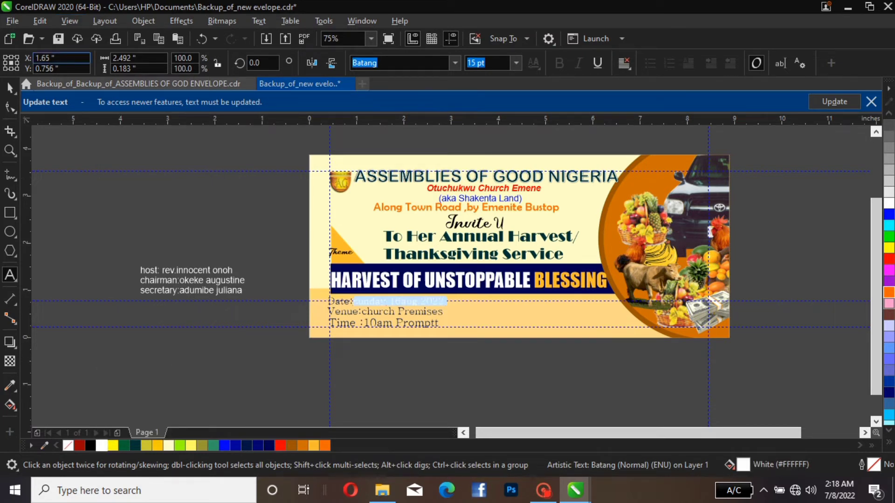
pyautogui.click(10, 87)
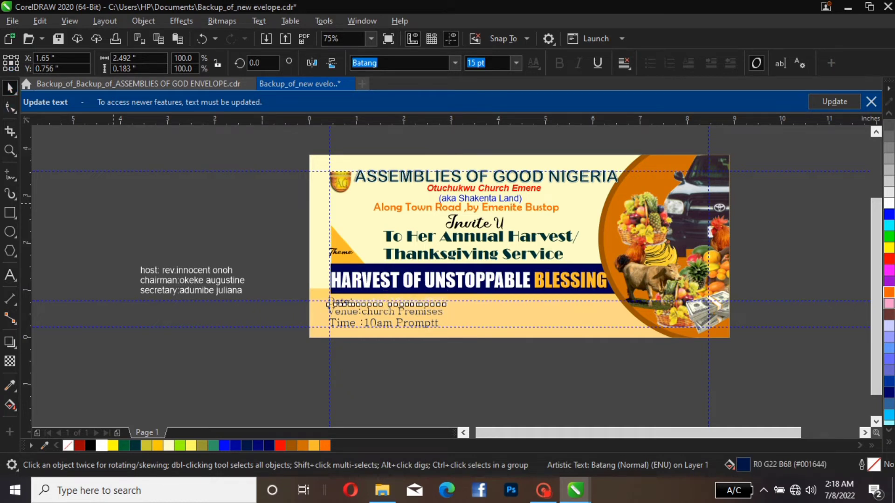
pyautogui.click(113, 251)
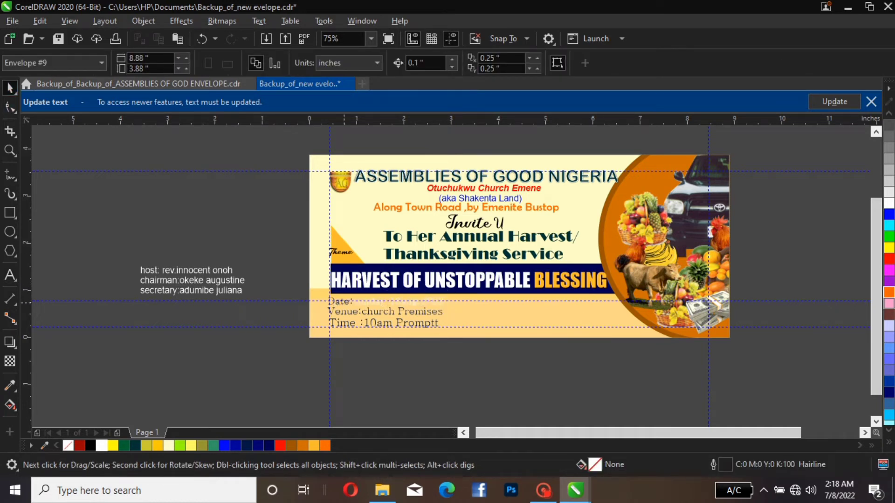
# Recolour the "sunday 16aug" part of the date line black
pyautogui.doubleClick(352, 301)
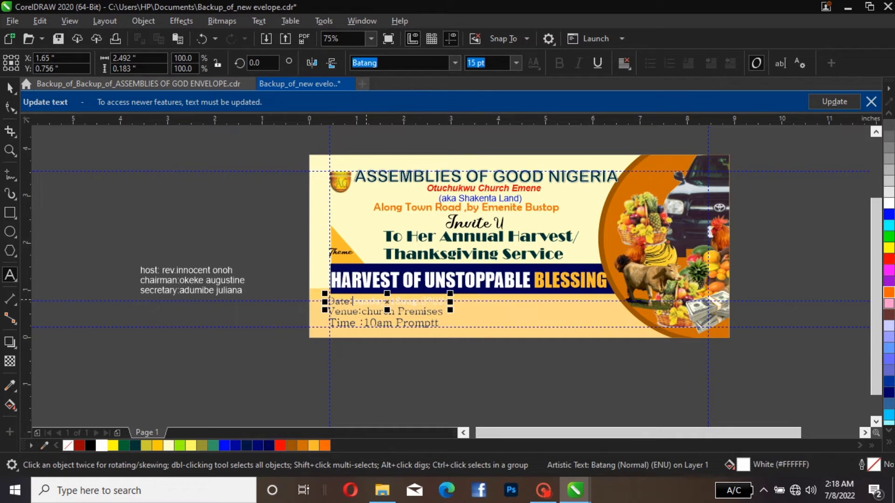
pyautogui.moveTo(352, 301); pyautogui.dragTo(418, 301)
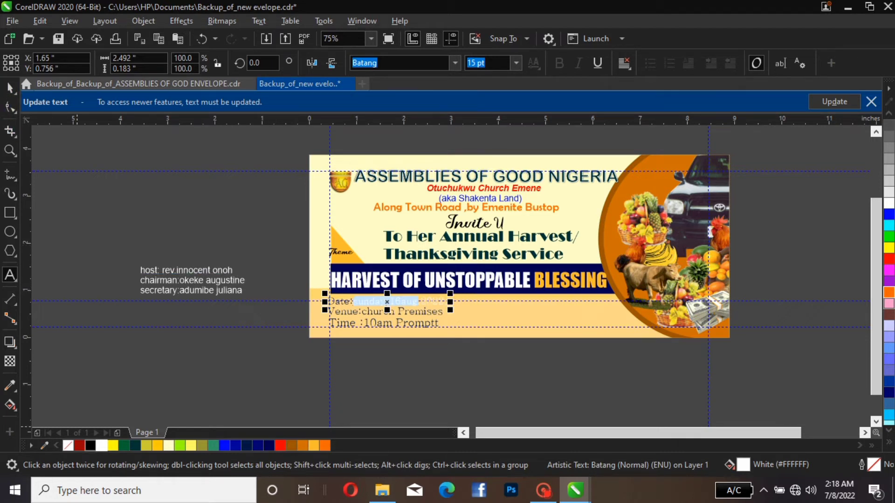
pyautogui.click(91, 446)
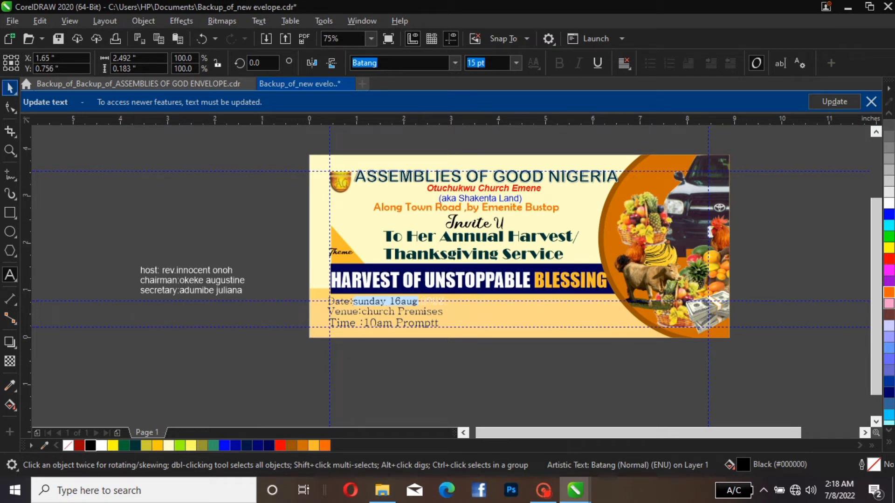
pyautogui.click(10, 88)
pyautogui.press('Escape')
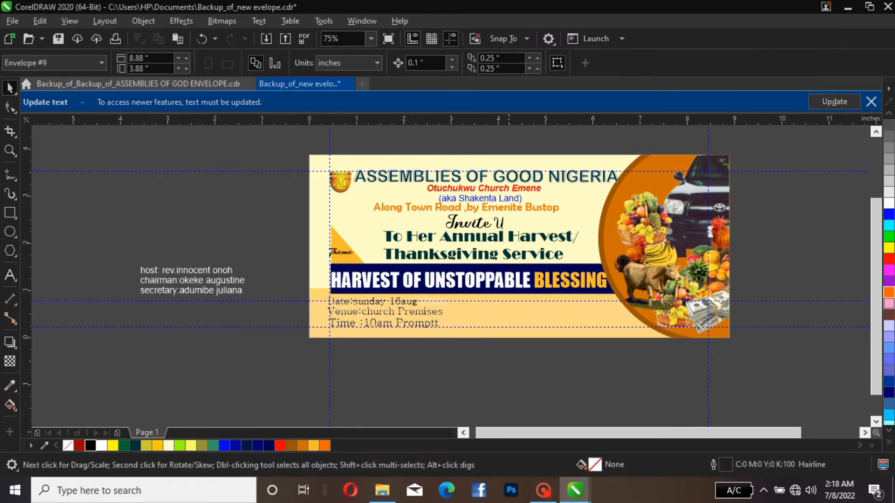
# Capitalise the month in the date line and insert a space before it so it reads "16 Aug"
pyautogui.doubleClick(407, 301)
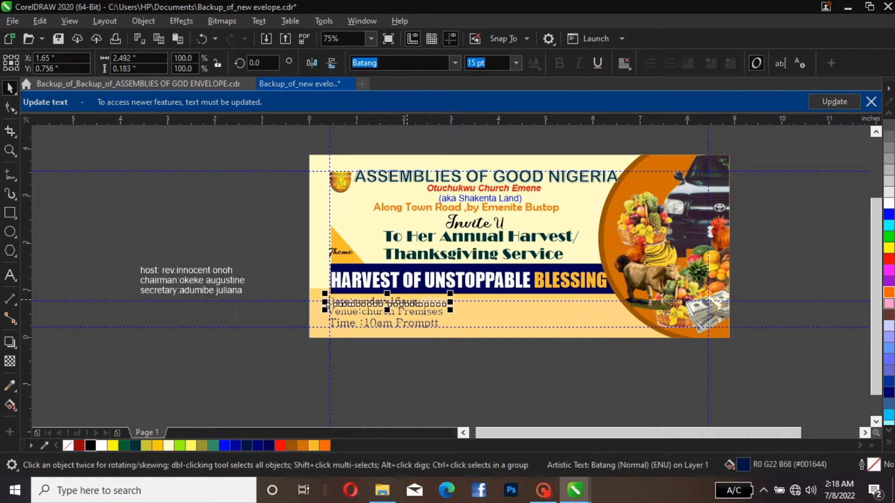
pyautogui.press('Escape')
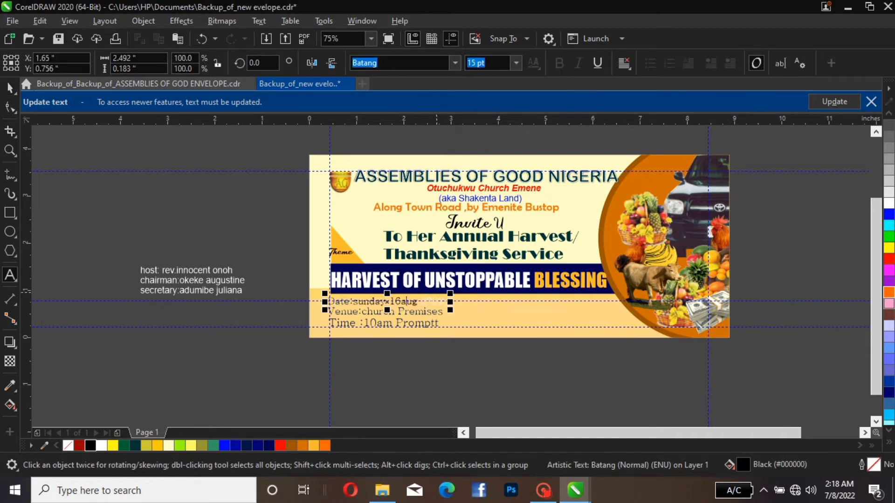
pyautogui.press('BackSpace')
pyautogui.write('a')
pyautogui.press('BackSpace')
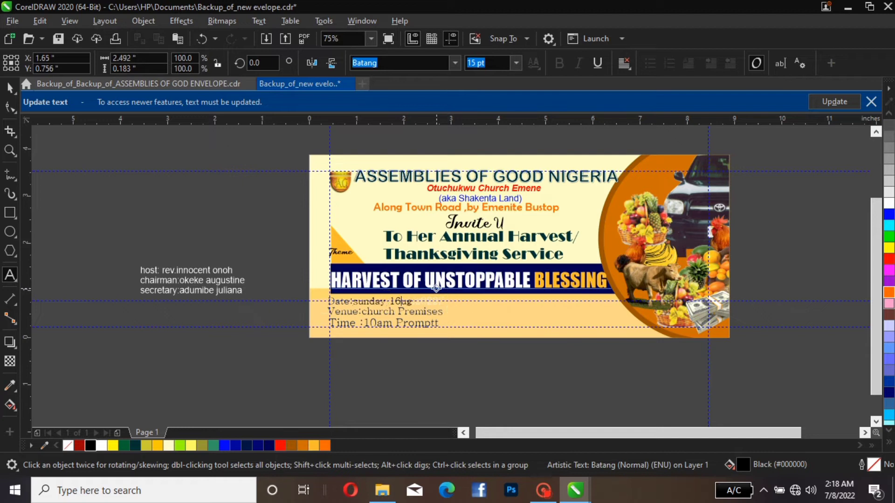
pyautogui.write('A')
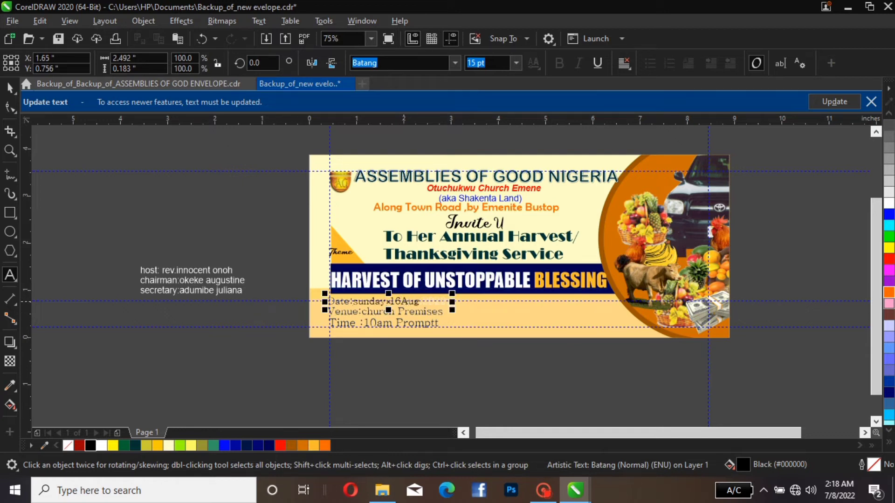
pyautogui.click(403, 302)
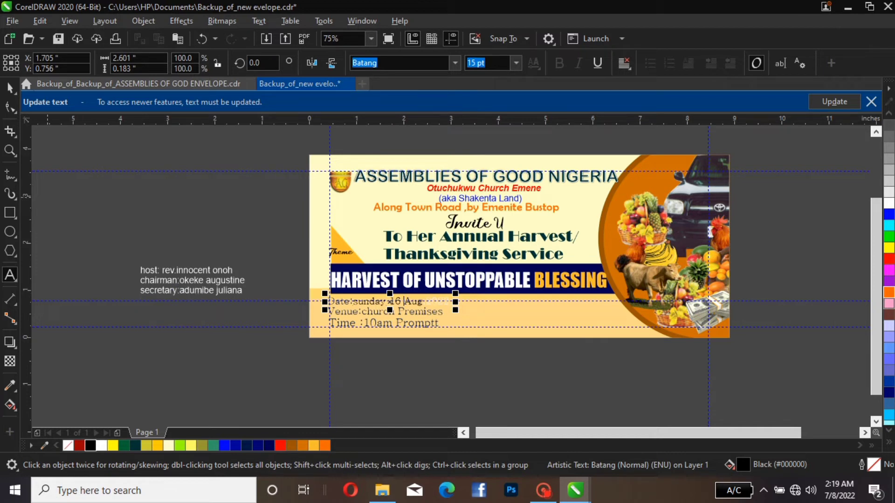
# Move the host line onto the light orange strip beside the date line and recolour it dark navy (#001644)
pyautogui.click(10, 88)
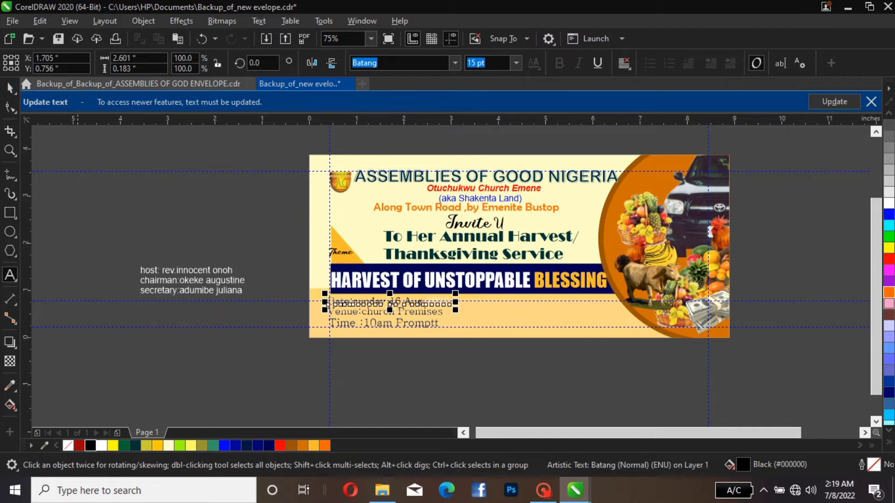
pyautogui.click(146, 271)
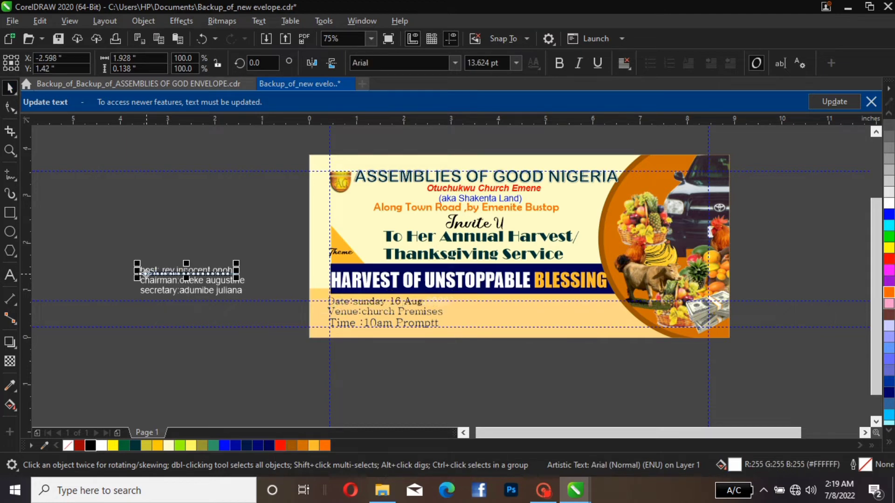
pyautogui.moveTo(146, 271); pyautogui.dragTo(473, 306)
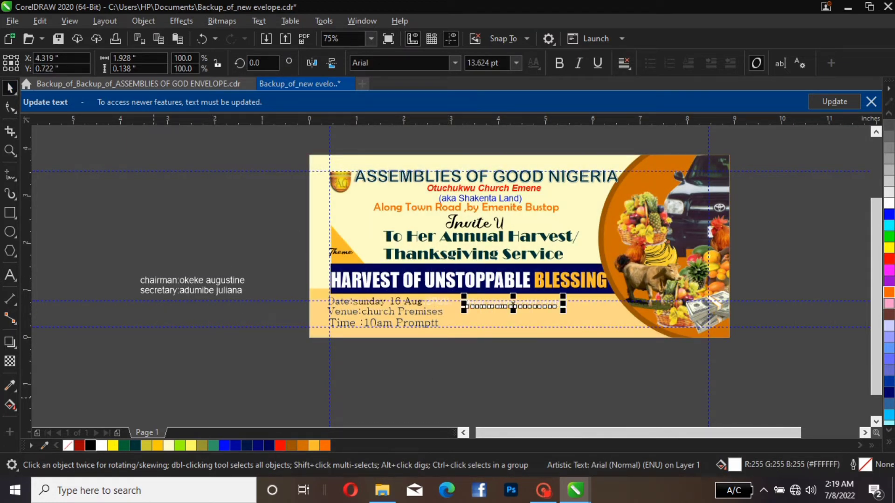
pyautogui.click(246, 446)
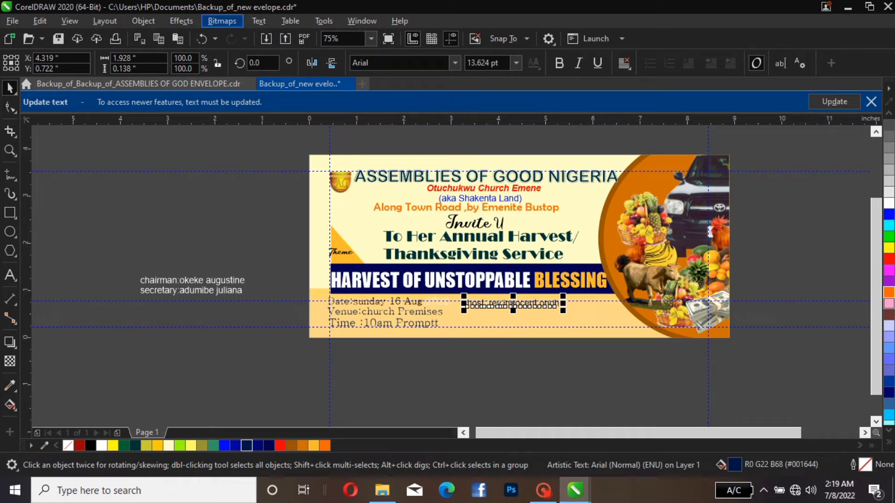
# Change the host line's capitalisation to Title Case
pyautogui.click(259, 21)
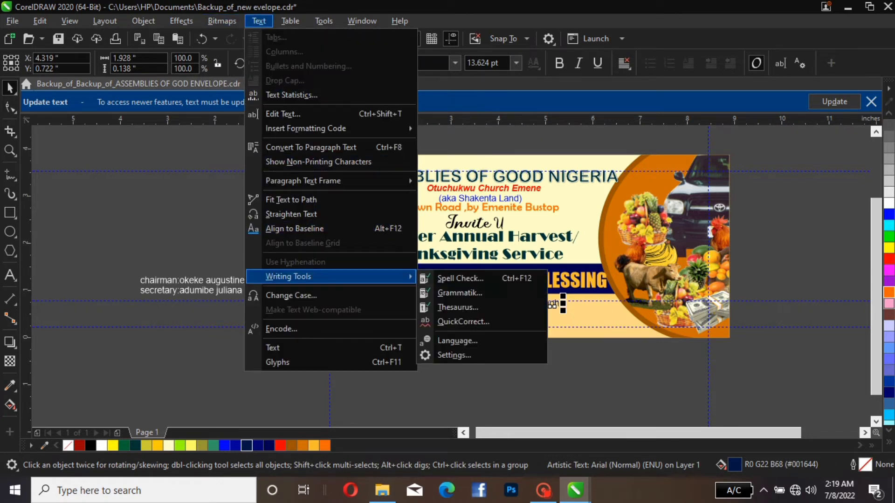
pyautogui.click(291, 295)
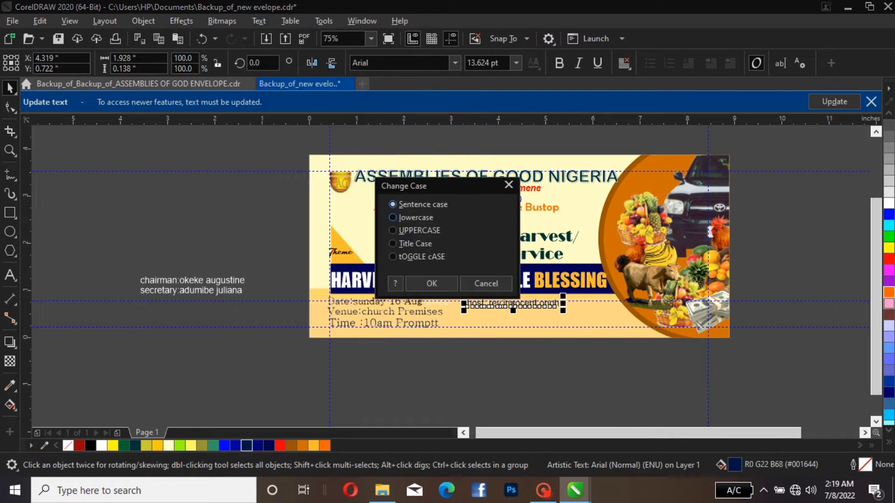
pyautogui.click(393, 243)
pyautogui.click(431, 283)
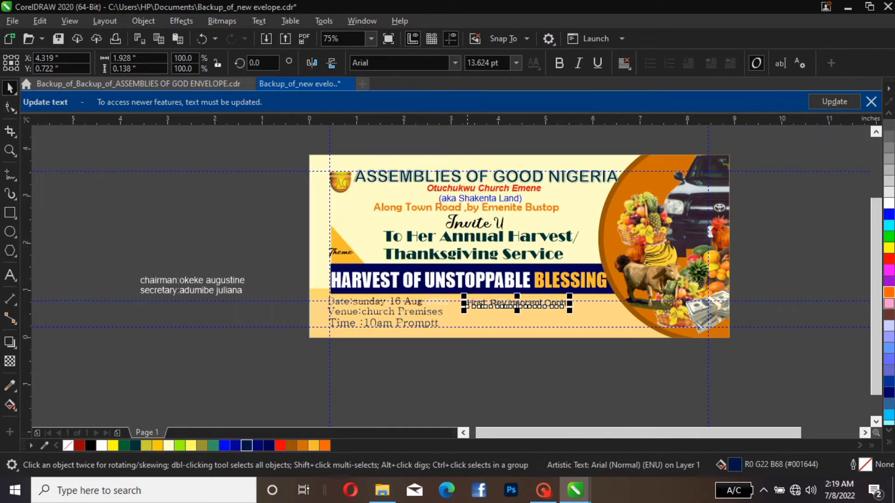
# Break the host line after "Host:" so the name sits on a second line, and centre-align the text
pyautogui.doubleClick(497, 306)
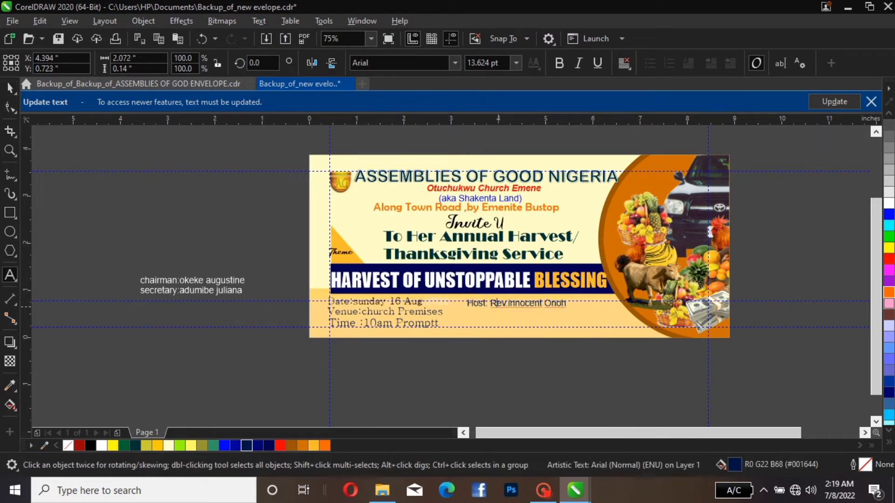
pyautogui.press('Return')
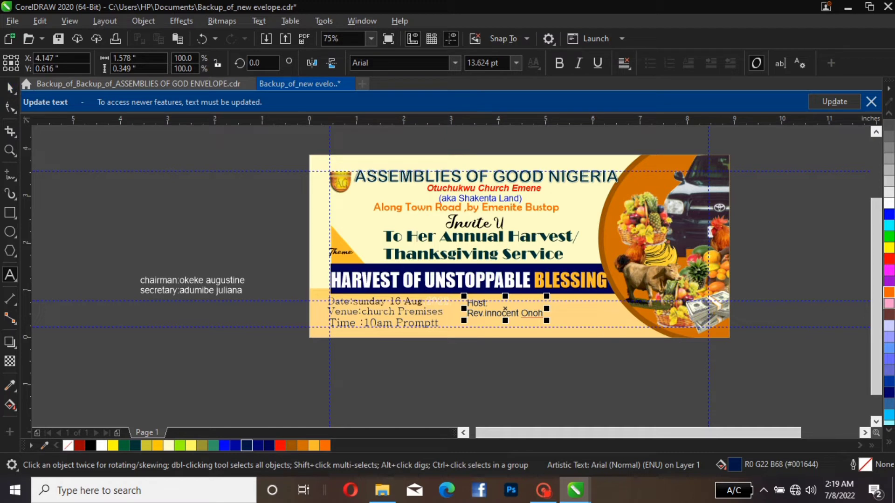
pyautogui.click(624, 63)
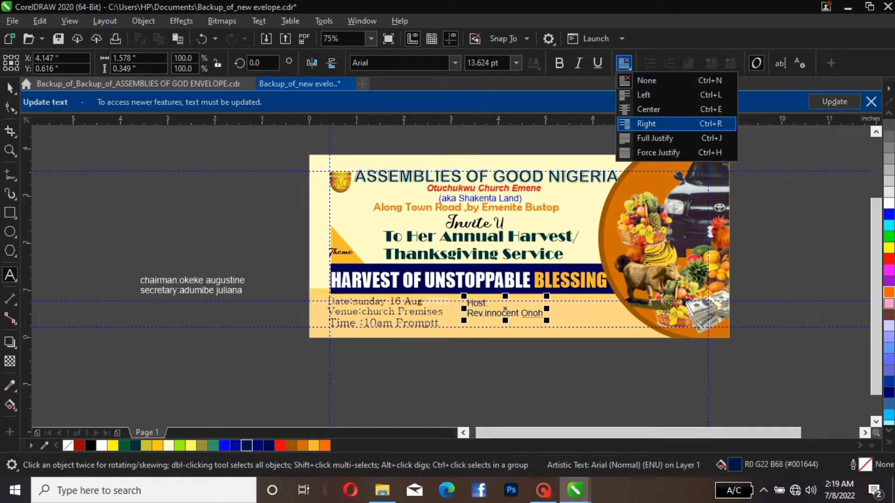
pyautogui.click(649, 109)
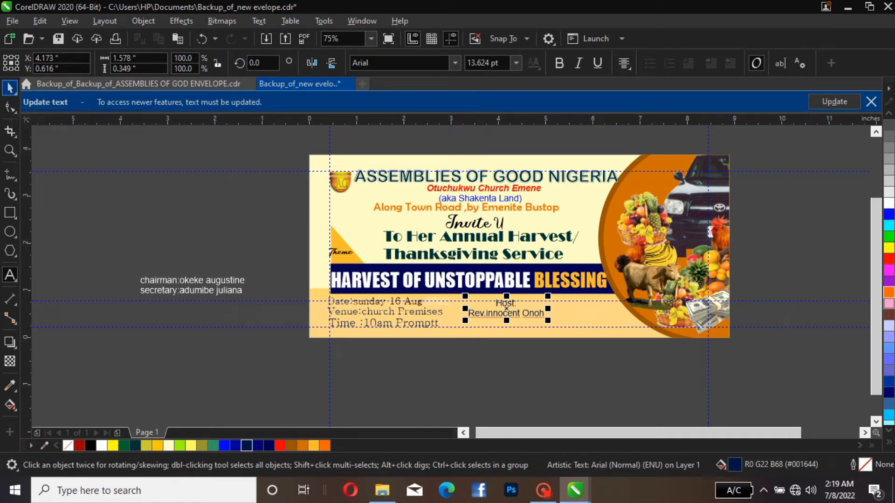
# Move the host block closer to the time line, with its centre at about X 3.90 and Y 0.42 inches
pyautogui.click(10, 88)
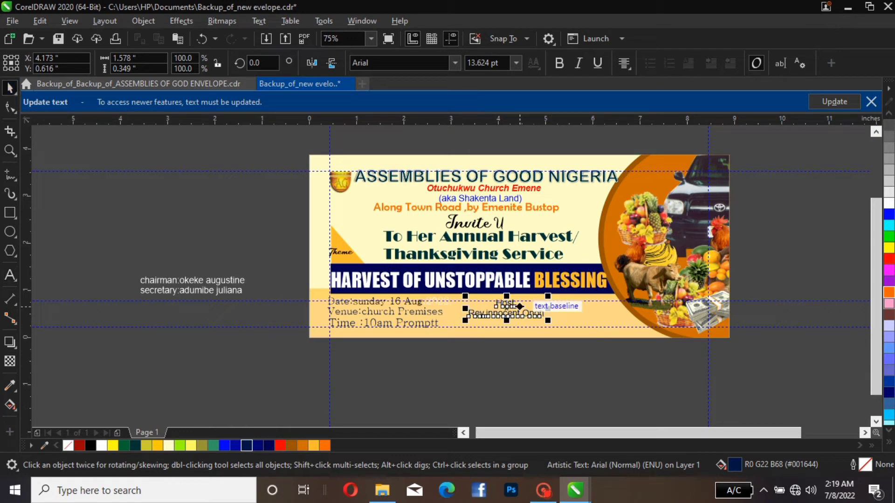
pyautogui.moveTo(520, 307); pyautogui.dragTo(507, 316)
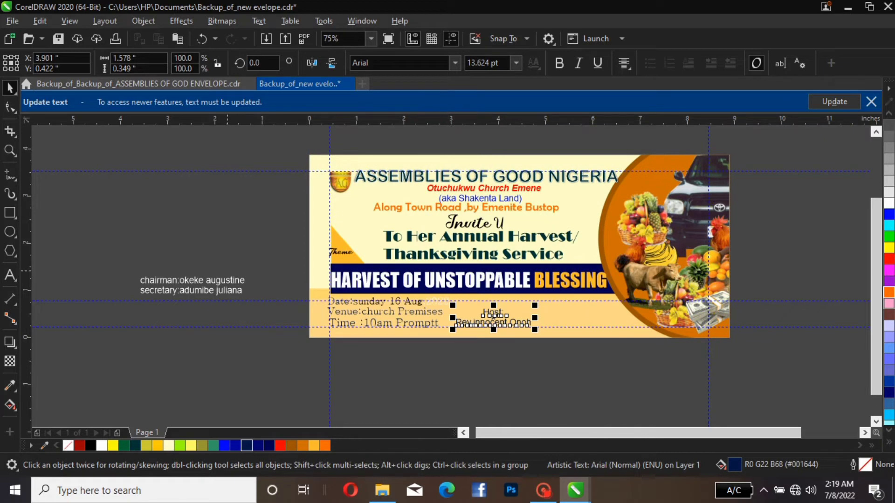
pyautogui.press('Escape')
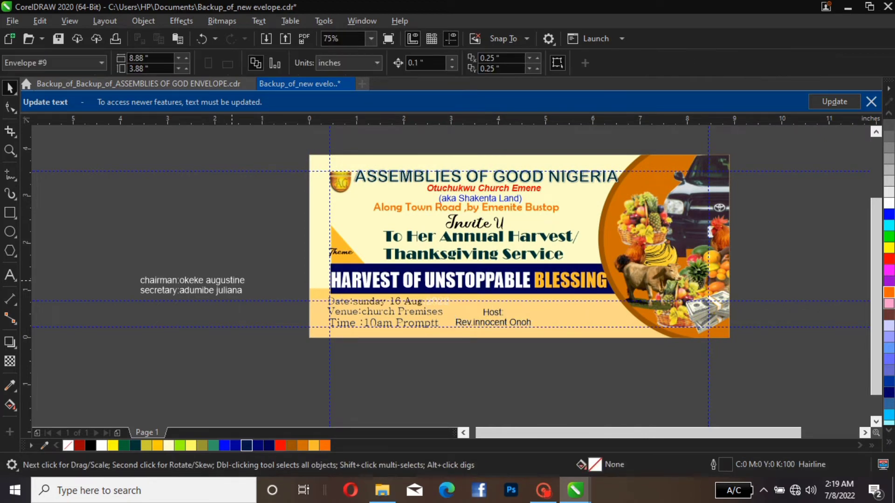
# Move the chairman line onto the light orange strip beside the host block and recolour it dark blue (#000050)
pyautogui.click(219, 283)
pyautogui.moveTo(219, 283); pyautogui.dragTo(625, 307)
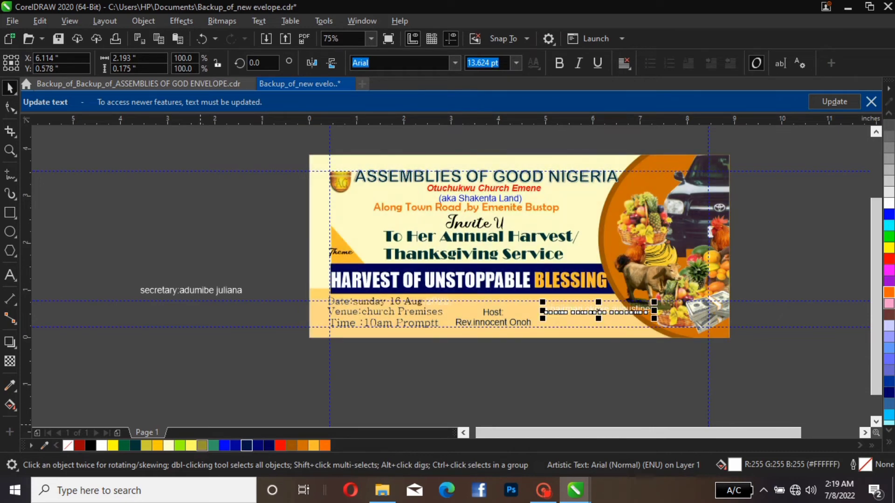
pyautogui.click(269, 446)
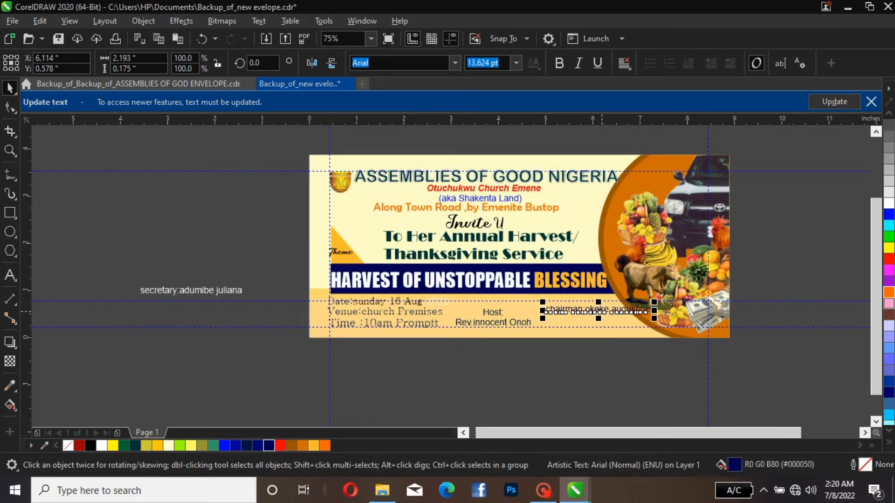
# Break the chairman line after "chairman:" so the name sits on a second line, and centre-align the text
pyautogui.doubleClick(590, 309)
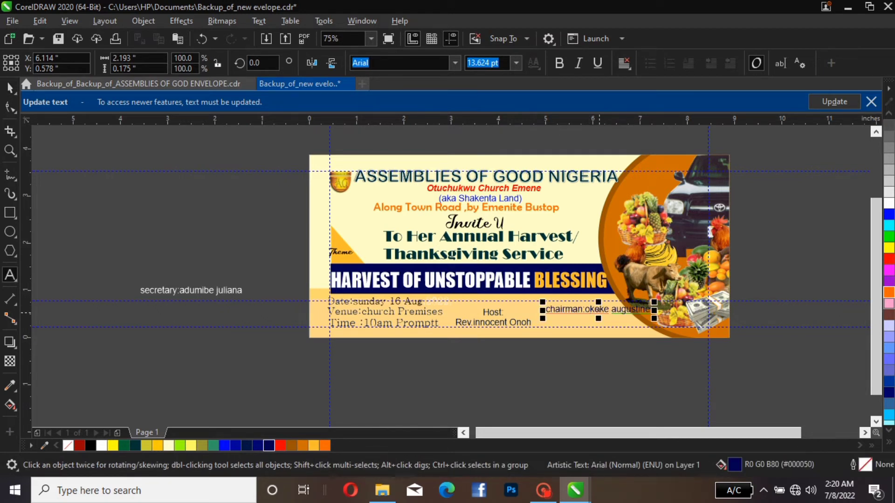
pyautogui.press('Left')
pyautogui.press('Return')
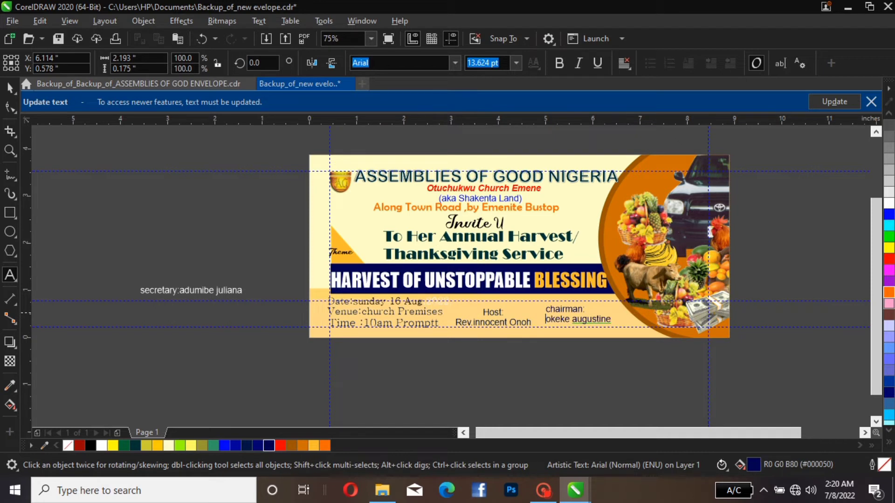
pyautogui.click(624, 63)
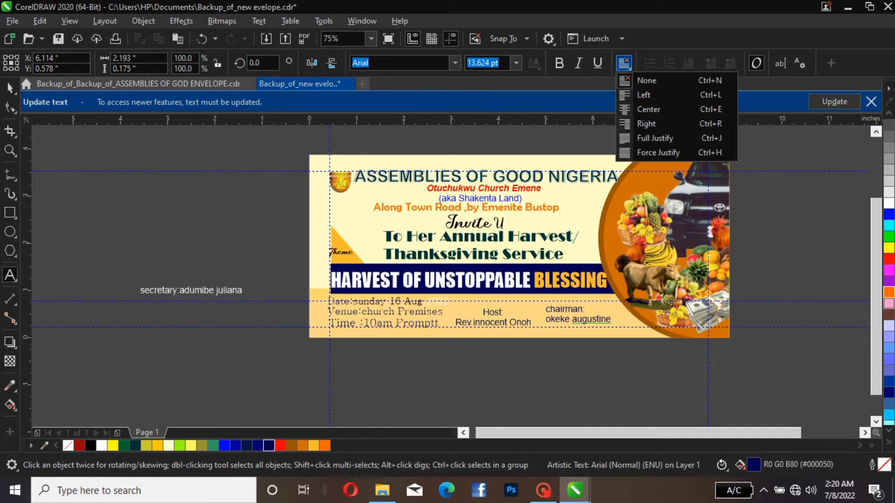
pyautogui.click(648, 109)
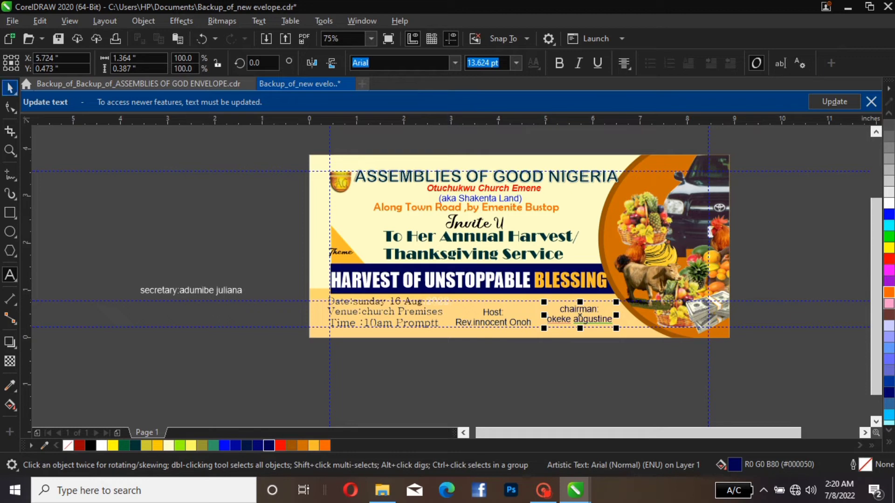
pyautogui.click(10, 88)
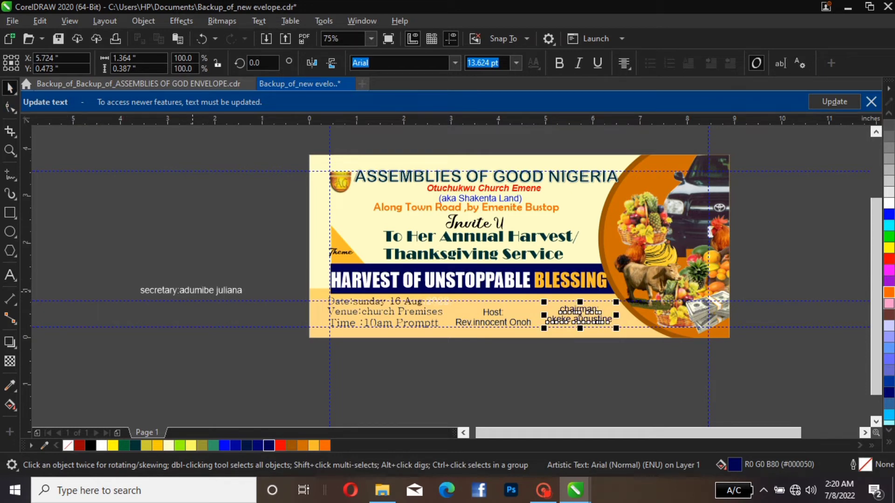
# Move the secretary line to the envelope's lower edge, below the chairman block, and recolour it dark blue (#000050)
pyautogui.click(194, 291)
pyautogui.moveTo(194, 290); pyautogui.dragTo(622, 335)
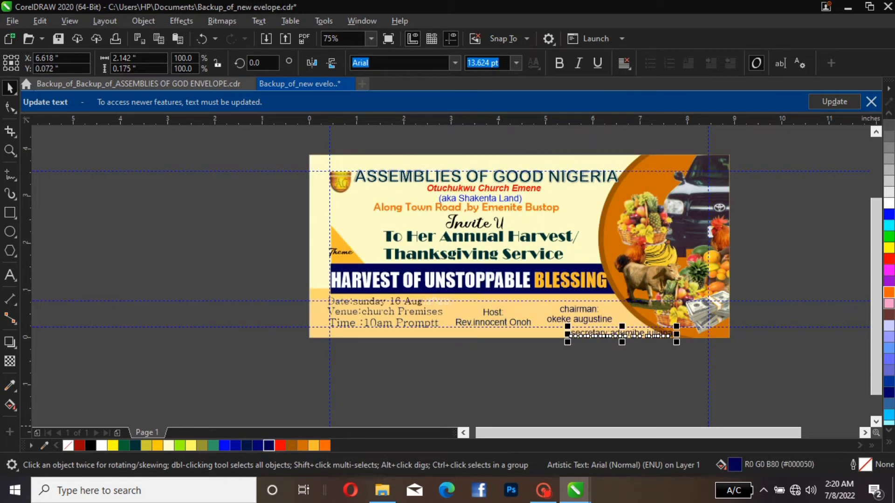
# Break the secretary line after "secretary:" so the name sits on a second line, and centre-align the text
pyautogui.doubleClick(611, 333)
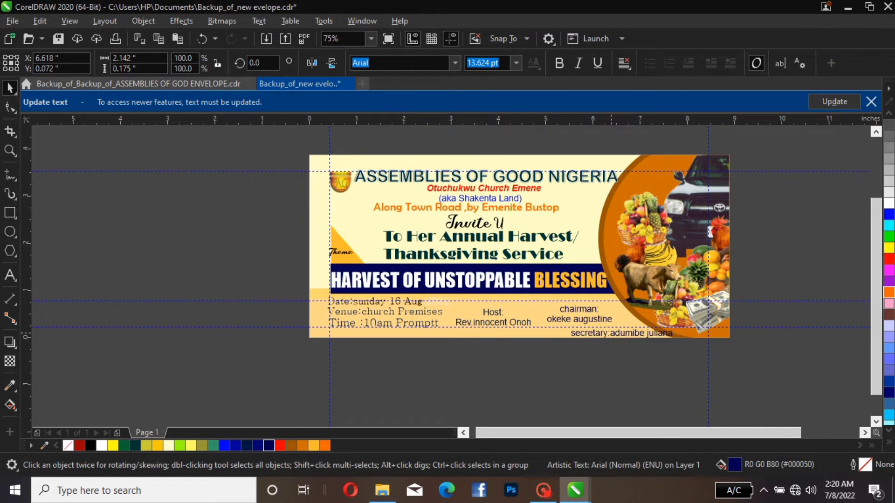
pyautogui.press('Return')
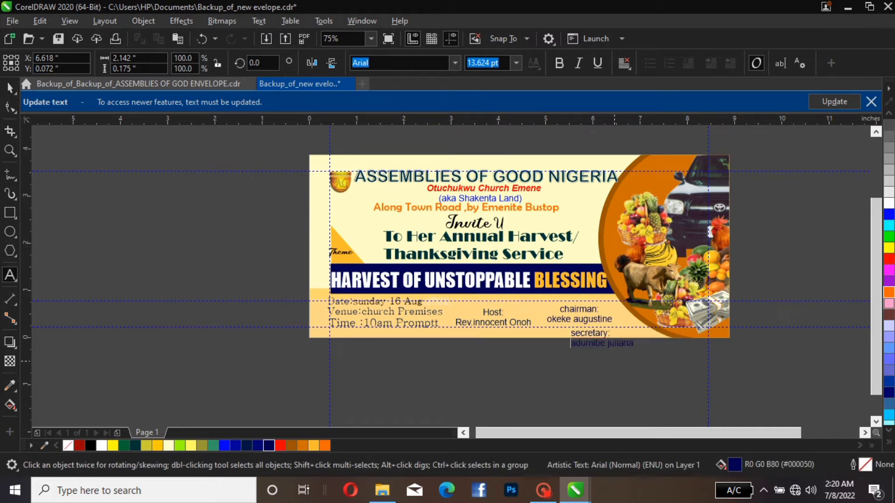
pyautogui.click(624, 63)
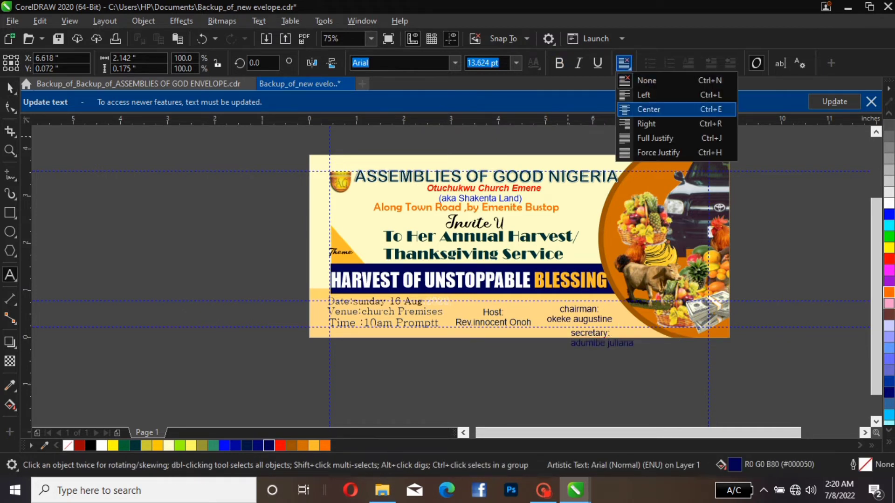
pyautogui.click(624, 108)
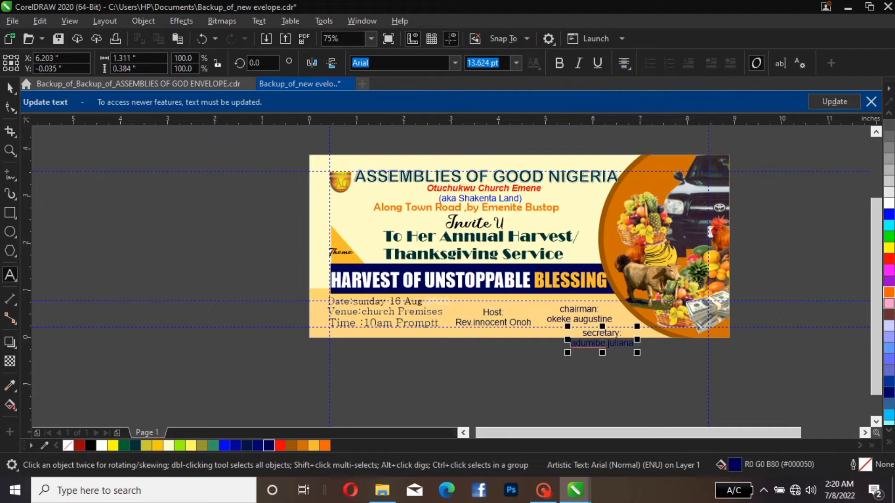
pyautogui.click(10, 87)
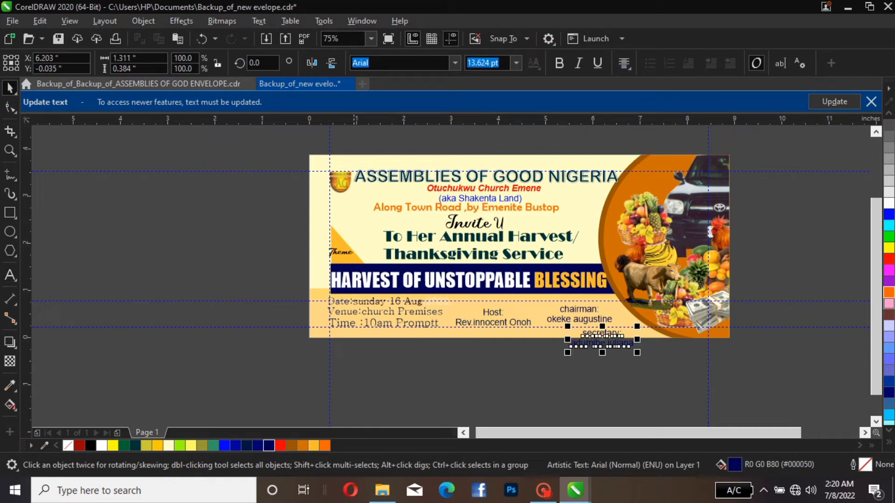
# Scale the date, venue and time lines down together to about 2.06 inches wide
pyautogui.moveTo(291, 285); pyautogui.dragTo(445, 356)
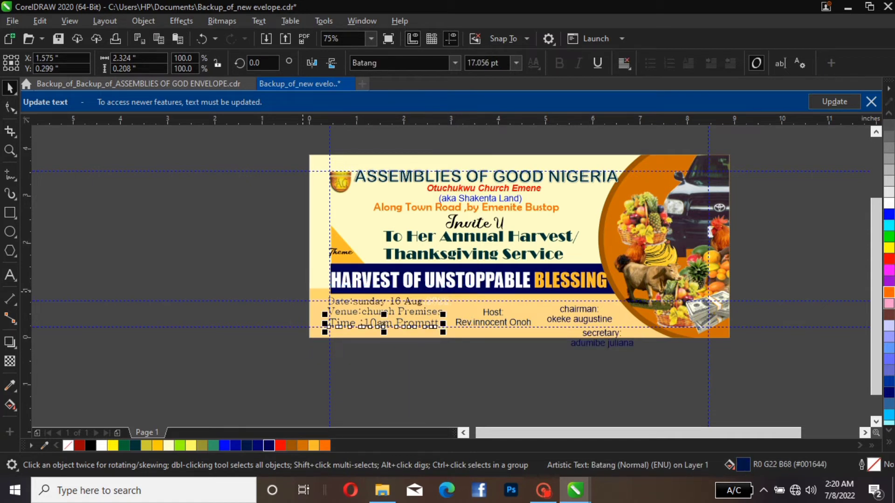
pyautogui.moveTo(301, 284); pyautogui.dragTo(453, 357)
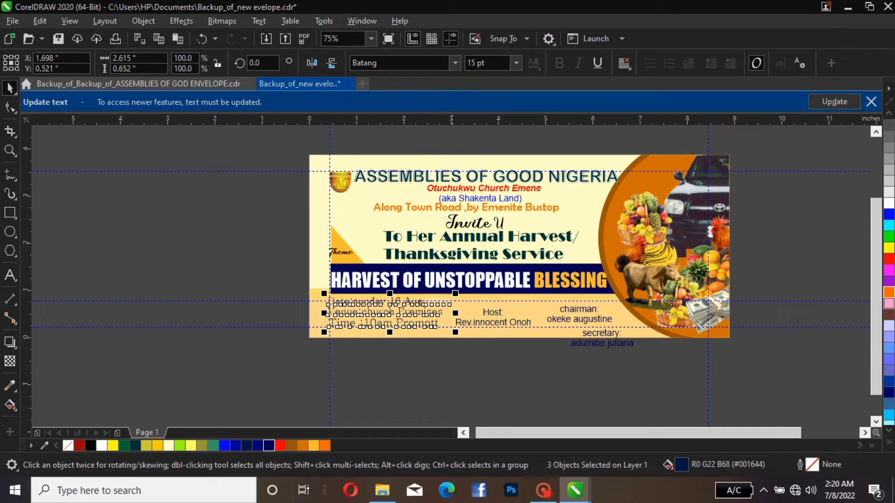
pyautogui.moveTo(456, 293); pyautogui.dragTo(446, 295)
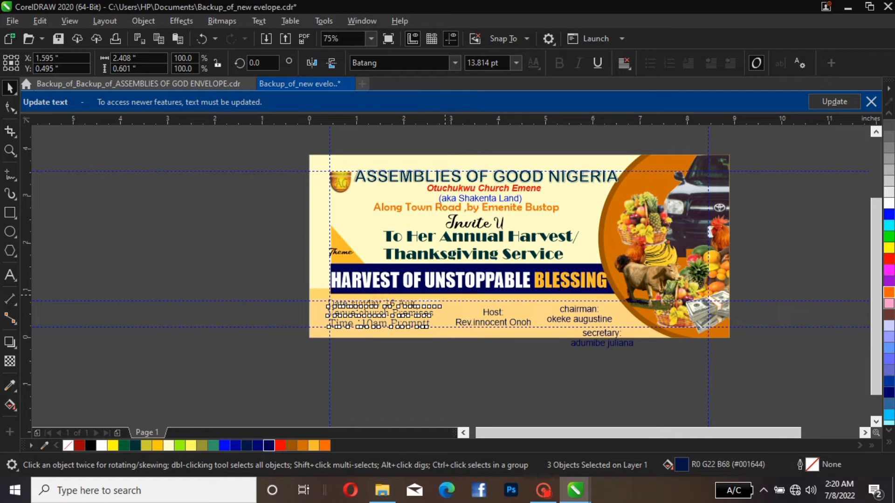
pyautogui.moveTo(446, 296); pyautogui.dragTo(429, 300)
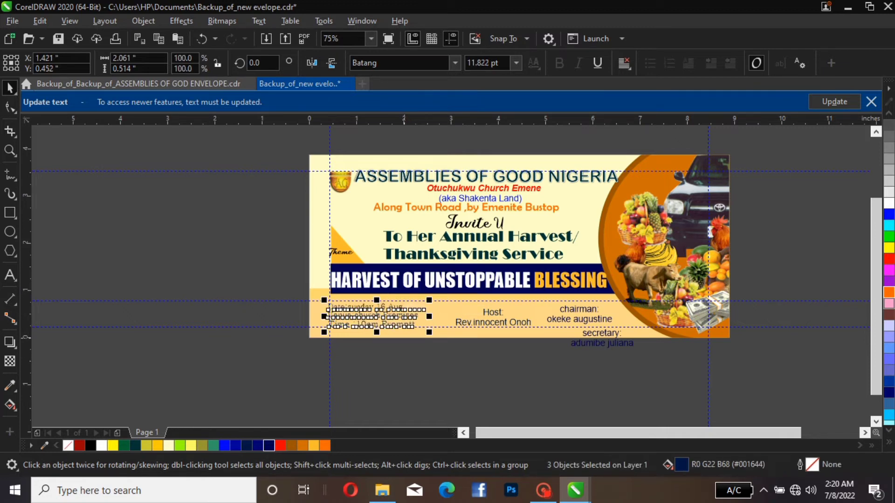
# Move the date, venue and time lines straight up together so their centre is at about Y 0.61 inches
pyautogui.moveTo(376, 330); pyautogui.dragTo(395, 308)
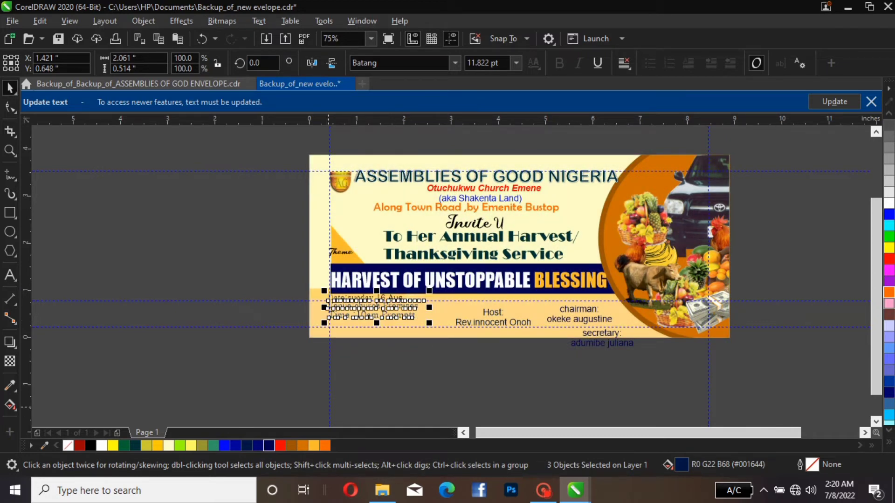
pyautogui.hotkey('ctrl', 'z')
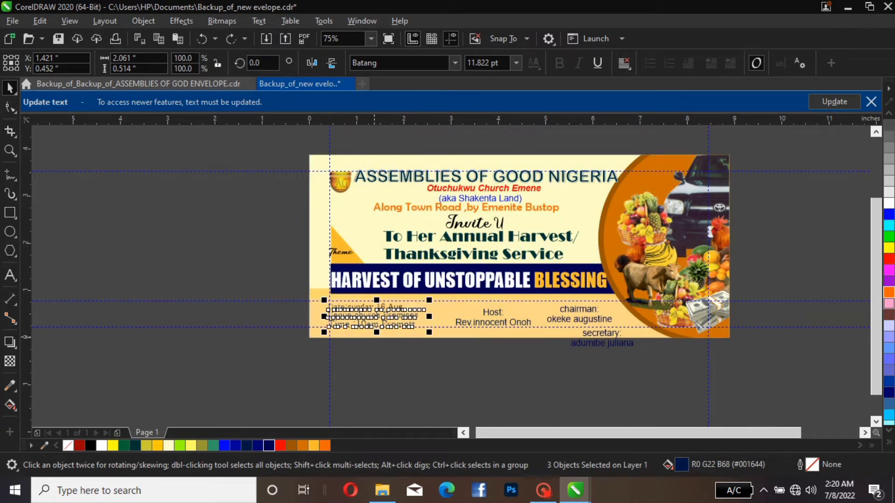
pyautogui.moveTo(378, 318); pyautogui.dragTo(377, 308)
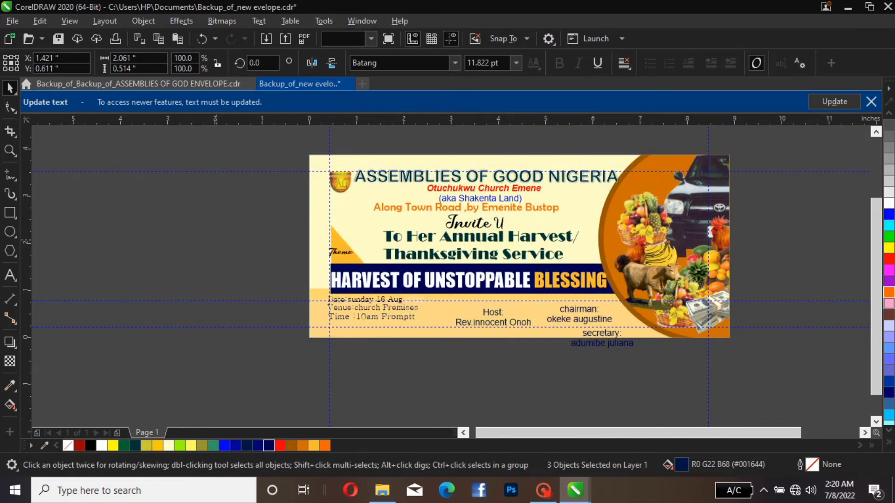
pyautogui.press('Escape')
pyautogui.click(471, 319)
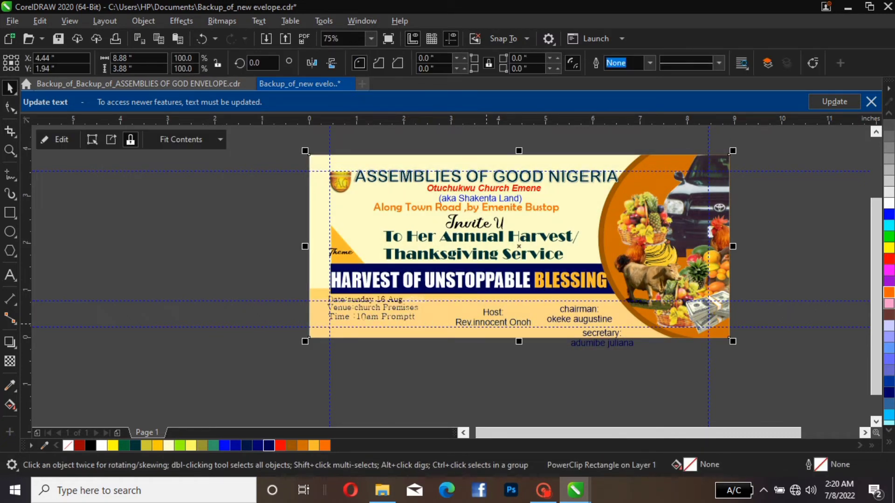
# Line up the host, chairman and secretary blocks in one row across the envelope's bottom bar, starting just after the event details
pyautogui.click(487, 316)
pyautogui.moveTo(487, 316); pyautogui.dragTo(456, 306)
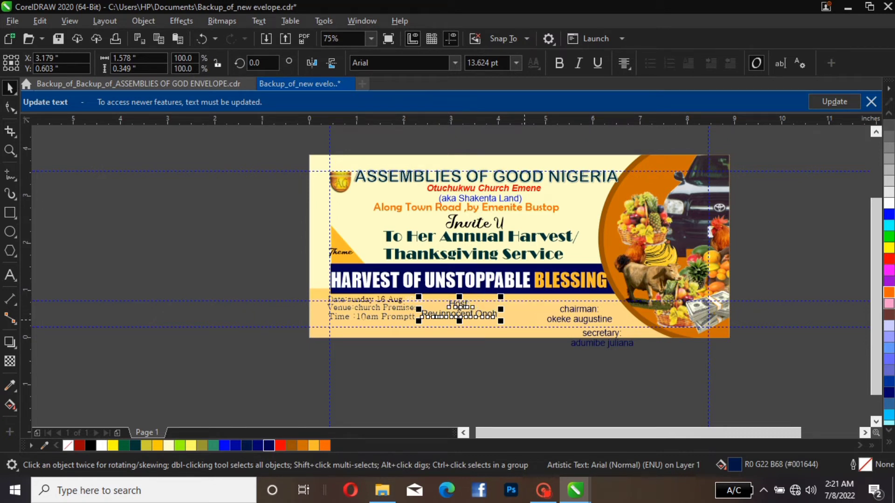
pyautogui.click(578, 311)
pyautogui.moveTo(578, 311); pyautogui.dragTo(538, 306)
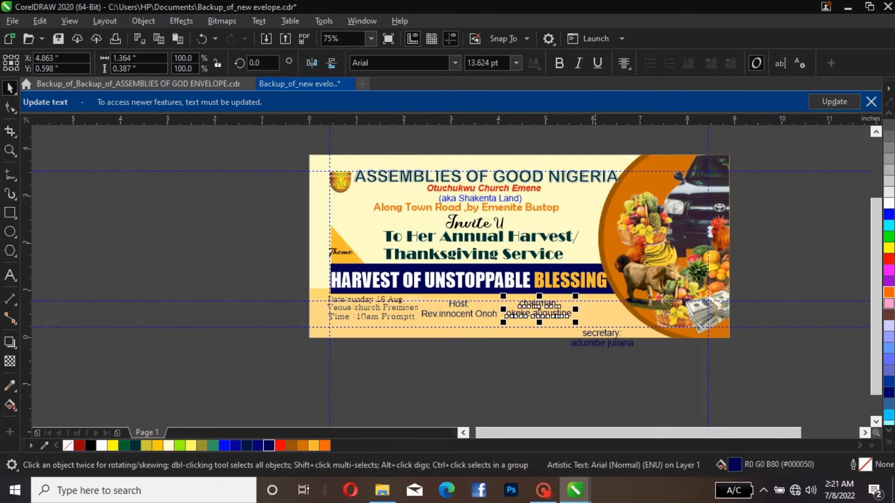
pyautogui.moveTo(610, 336); pyautogui.dragTo(618, 309)
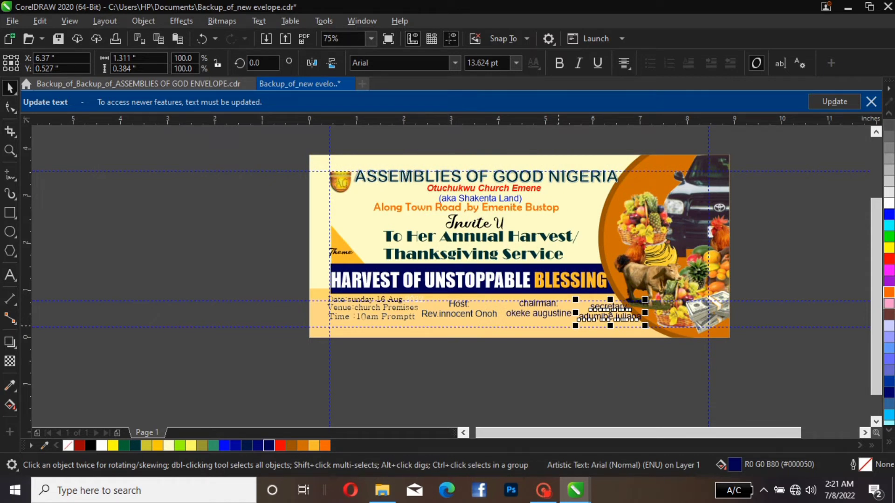
# Move the lower horizontal guideline to Y 0.336 inches and nudge the event details, host, chairman and secretary text down together by 0.1 inch
pyautogui.click(558, 326)
pyautogui.moveTo(558, 326); pyautogui.dragTo(558, 322)
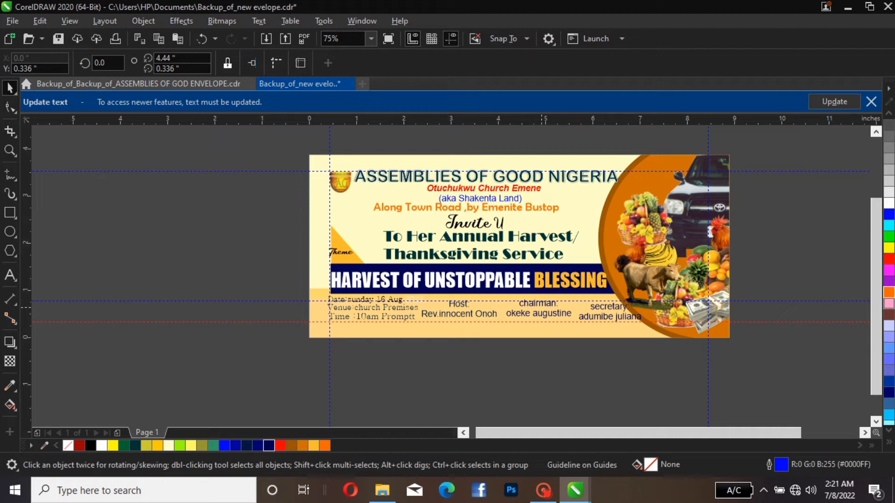
pyautogui.click(540, 310)
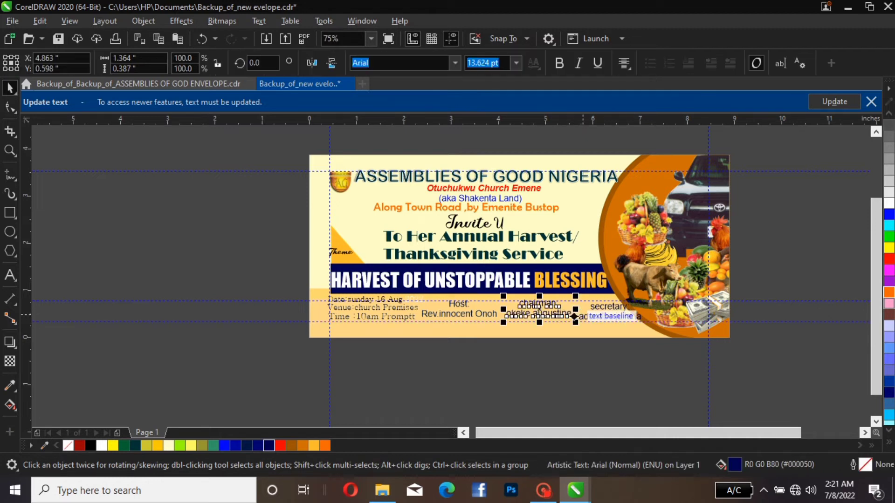
pyautogui.moveTo(828, 231); pyautogui.dragTo(411, 330)
pyautogui.moveTo(789, 277); pyautogui.dragTo(233, 350)
pyautogui.press('Down')
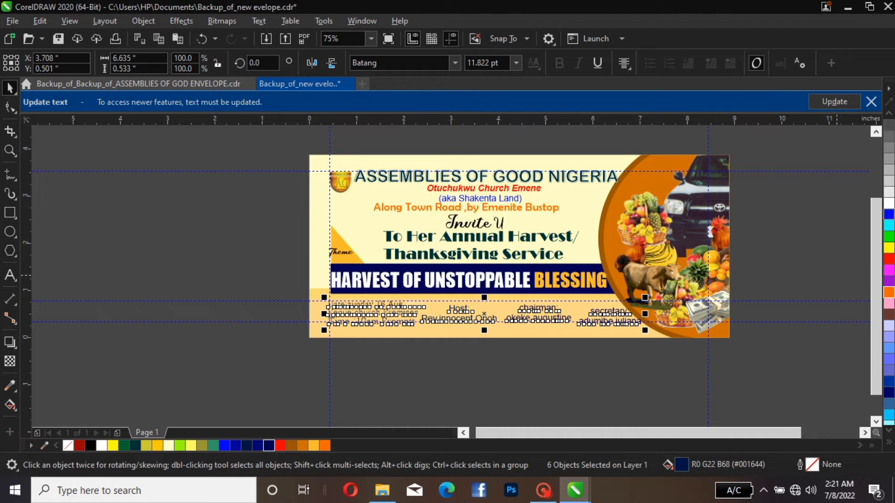
pyautogui.press('Escape')
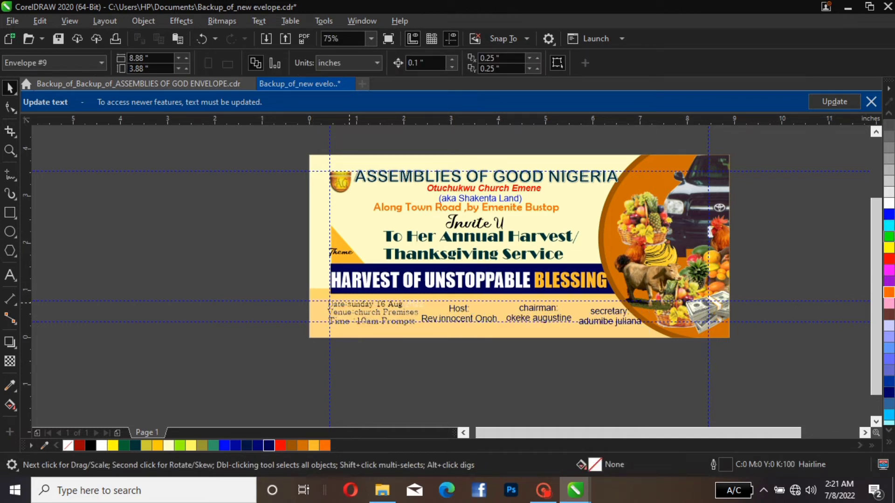
pyautogui.click(348, 306)
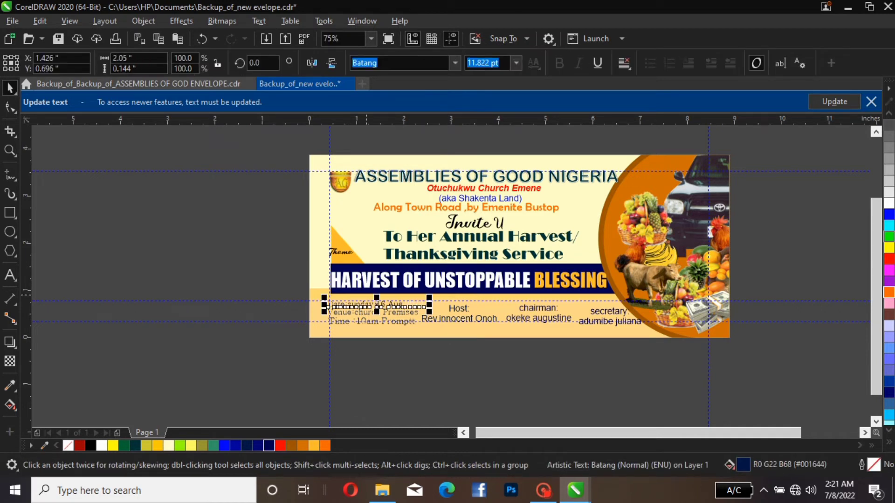
pyautogui.press('Up')
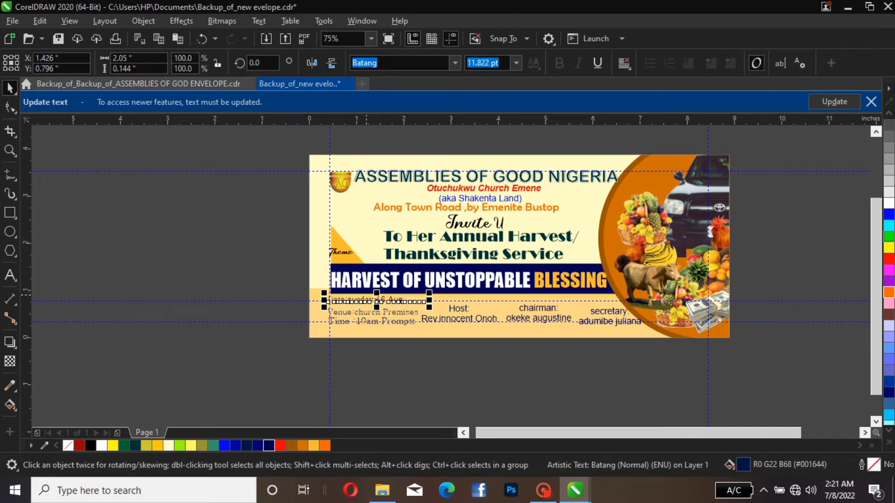
pyautogui.hotkey('ctrl', 'z')
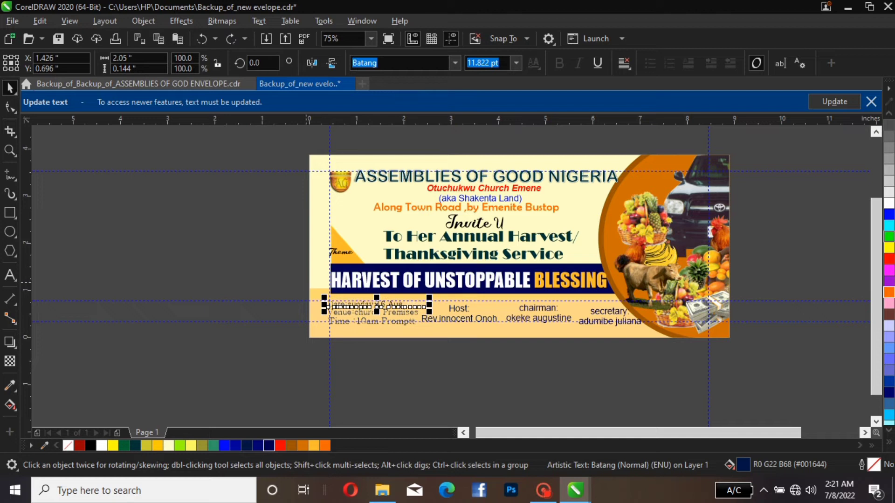
# Nudge the date, venue and time lines up together so their centre is at Y 0.611 inches
pyautogui.moveTo(306, 283); pyautogui.dragTo(429, 364)
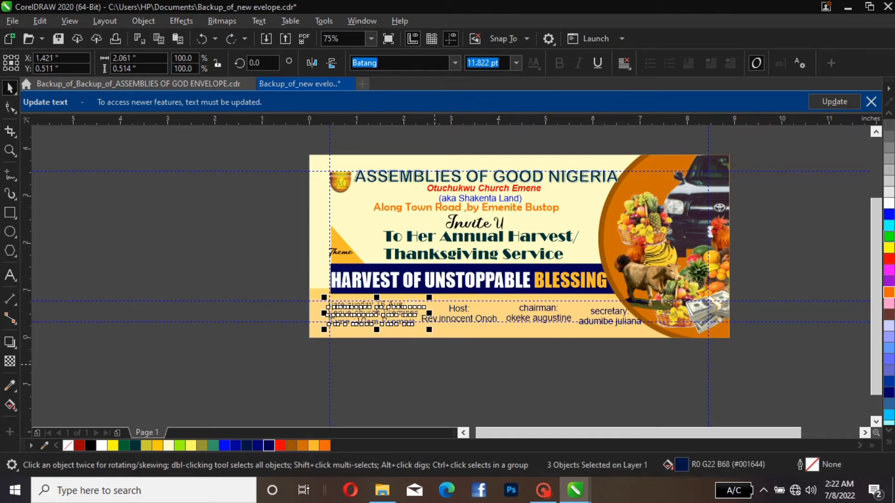
pyautogui.press('Up')
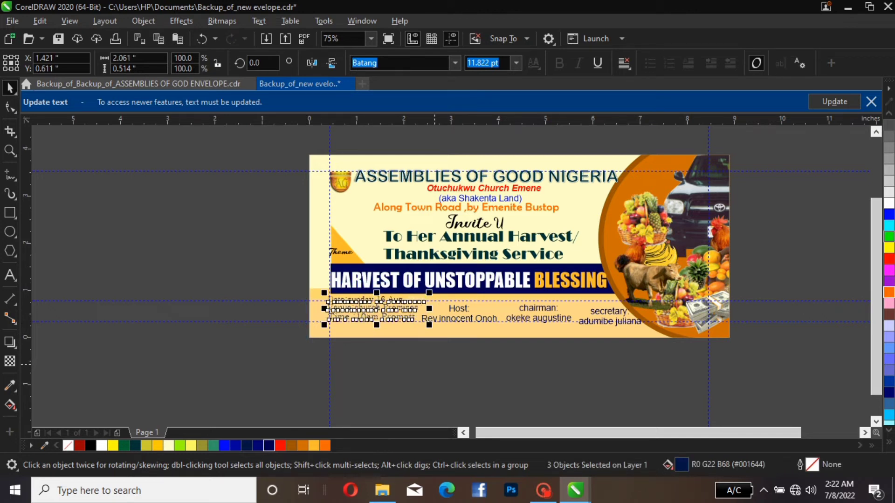
pyautogui.press('Escape')
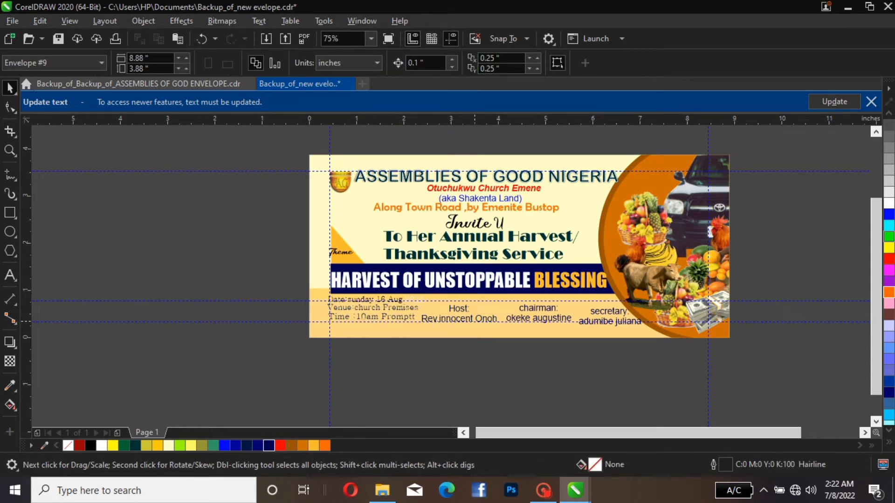
pyautogui.click(475, 321)
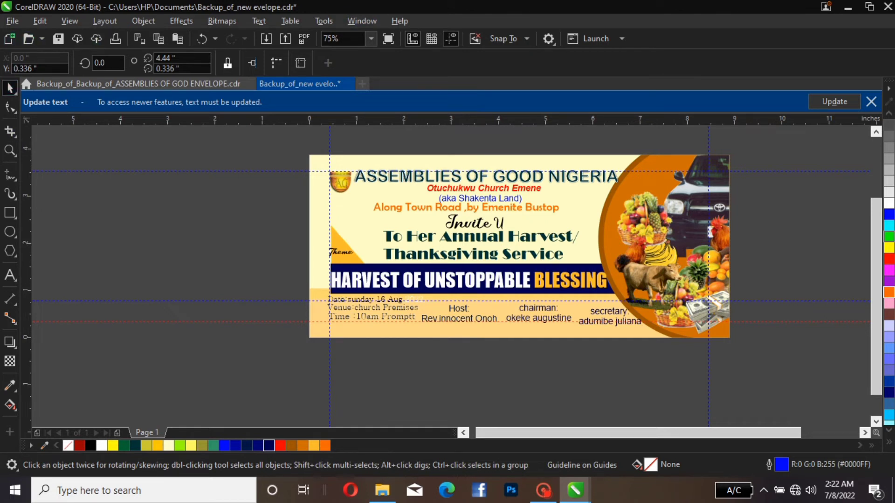
# Draw a straight horizontal hairline about 1.66 inches long outside the envelope, ending at its left edge
pyautogui.click(10, 175)
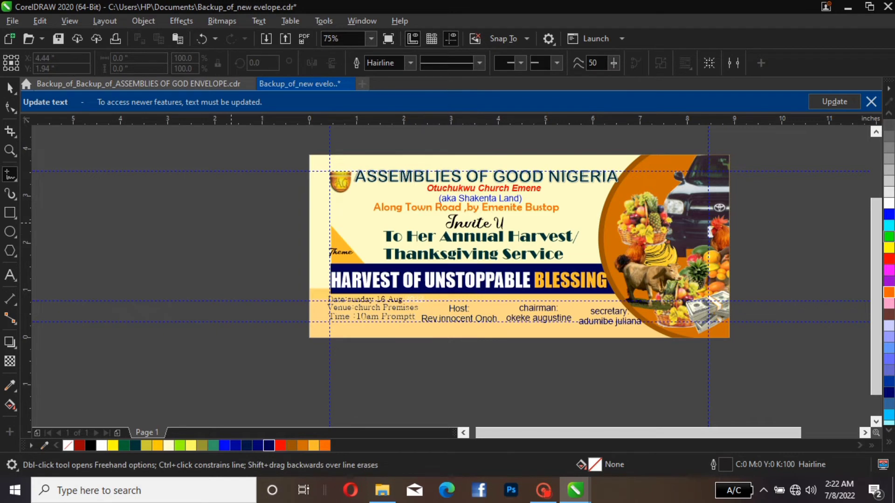
pyautogui.click(230, 222)
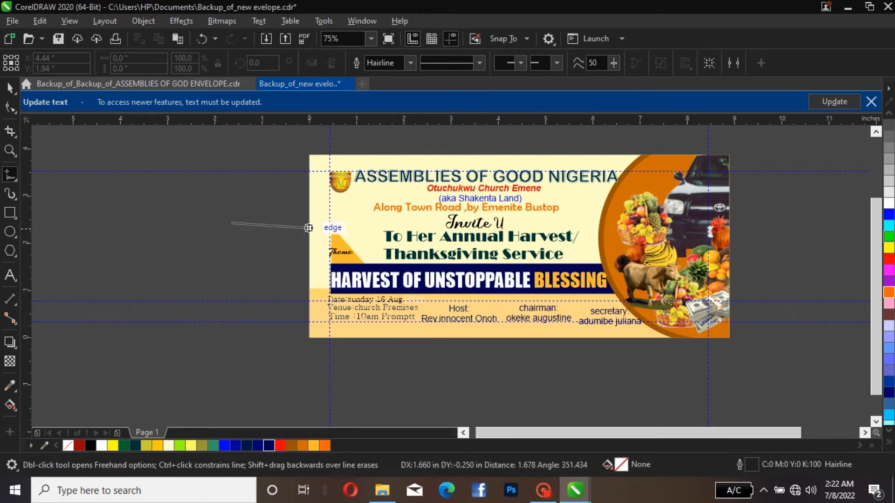
pyautogui.click(307, 223)
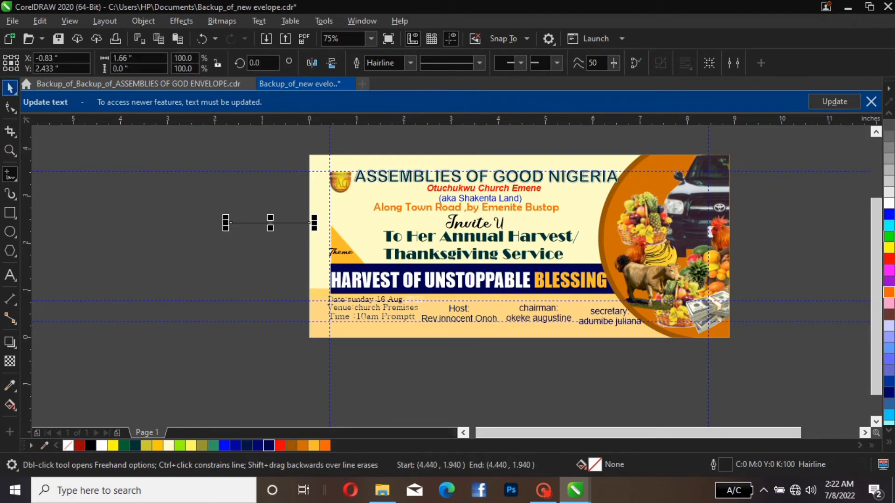
pyautogui.press('space')
pyautogui.moveTo(265, 217); pyautogui.dragTo(480, 277)
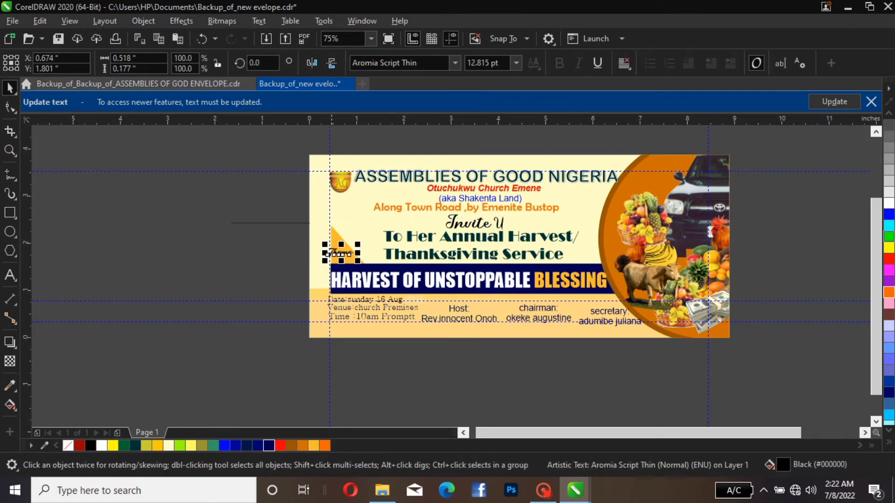
pyautogui.press('Delete')
pyautogui.hotkey('ctrl', 'z')
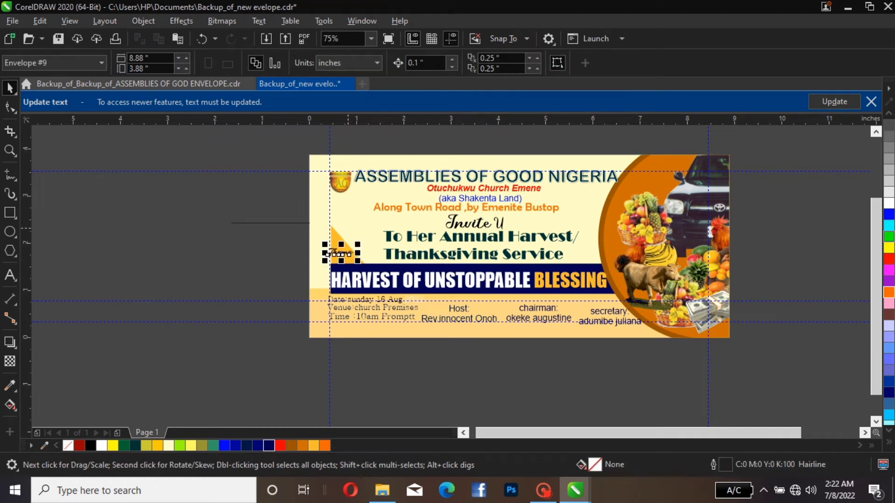
pyautogui.press('Escape')
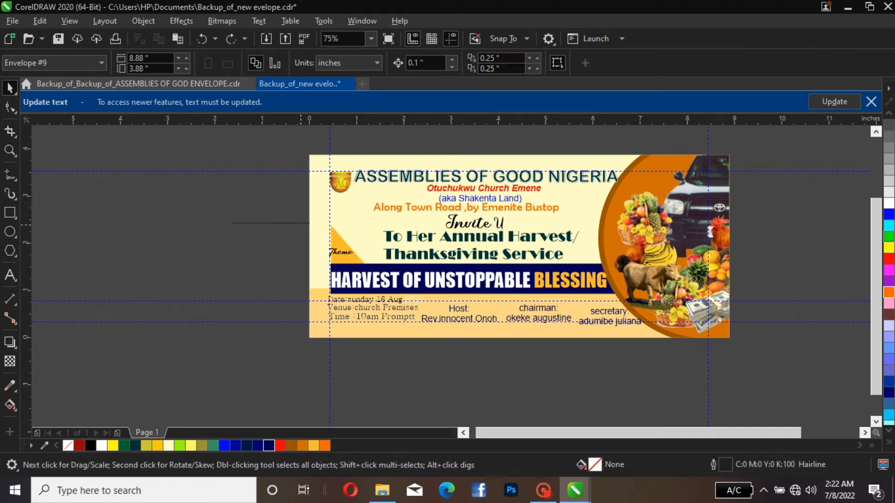
# Move the drawn hairline onto the chairman block and rotate it 90 degrees
pyautogui.click(312, 223)
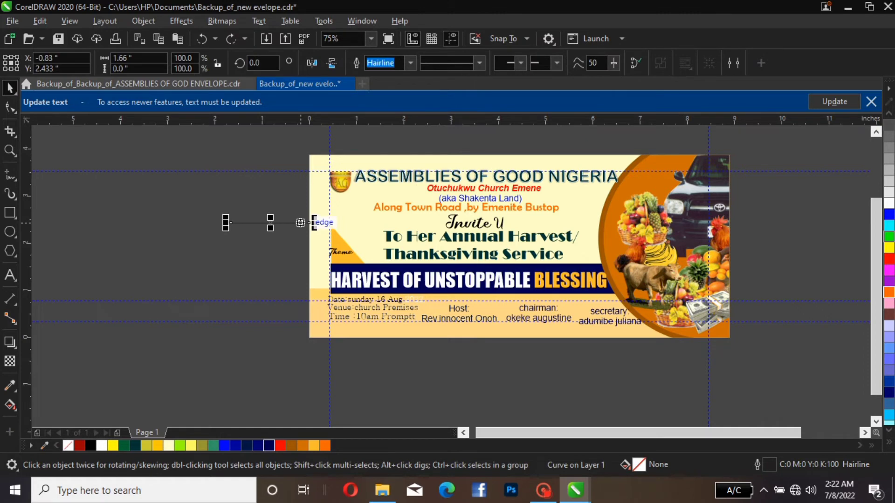
pyautogui.moveTo(312, 222); pyautogui.dragTo(589, 312)
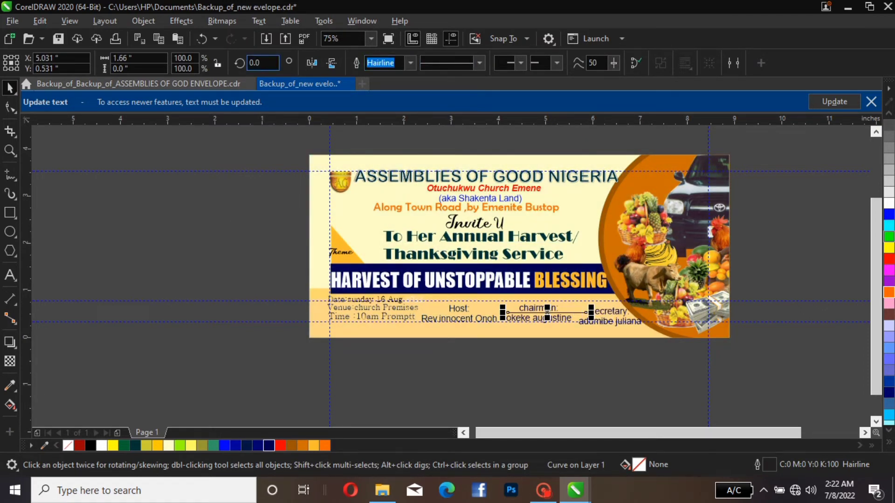
pyautogui.click(261, 63)
pyautogui.write('90')
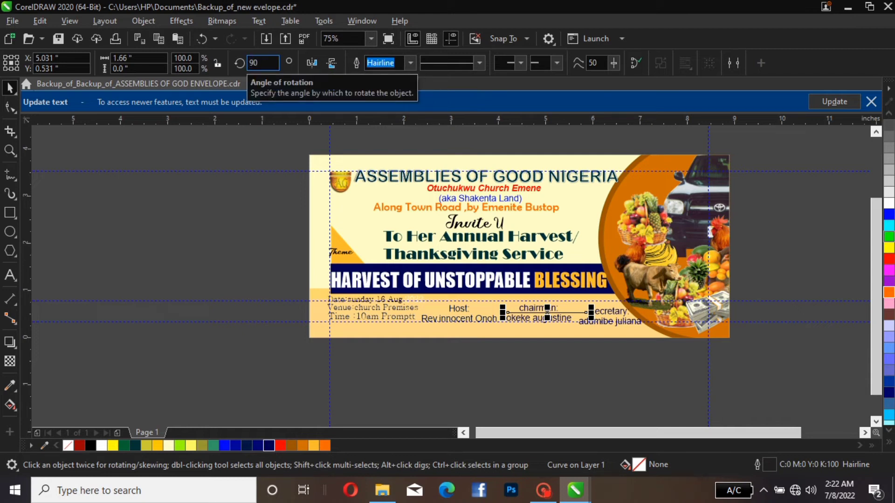
pyautogui.press('Return')
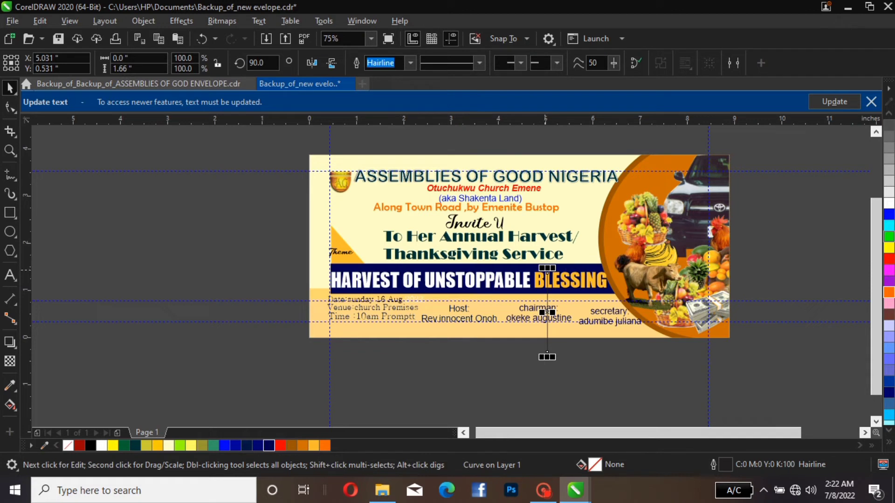
# Shorten the vertical line to about 0.64 inches and place it as a divider between the host and chairman blocks
pyautogui.moveTo(547, 269); pyautogui.dragTo(573, 312)
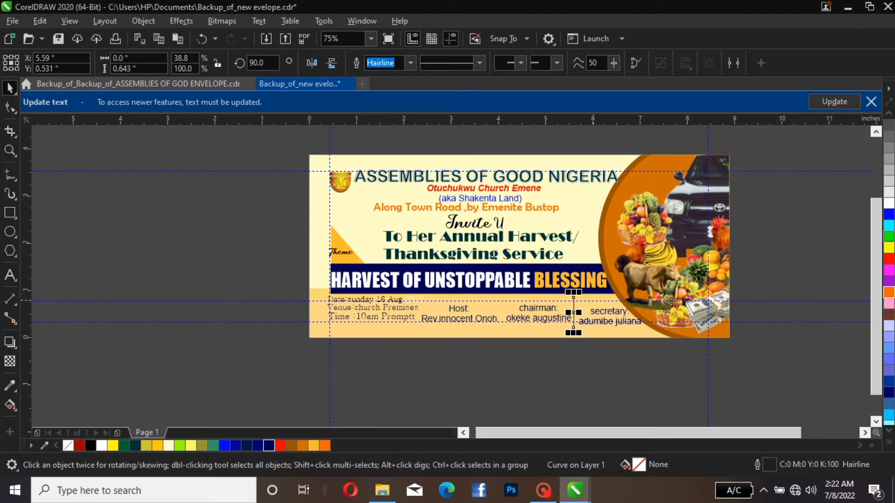
pyautogui.moveTo(574, 320); pyautogui.dragTo(500, 321)
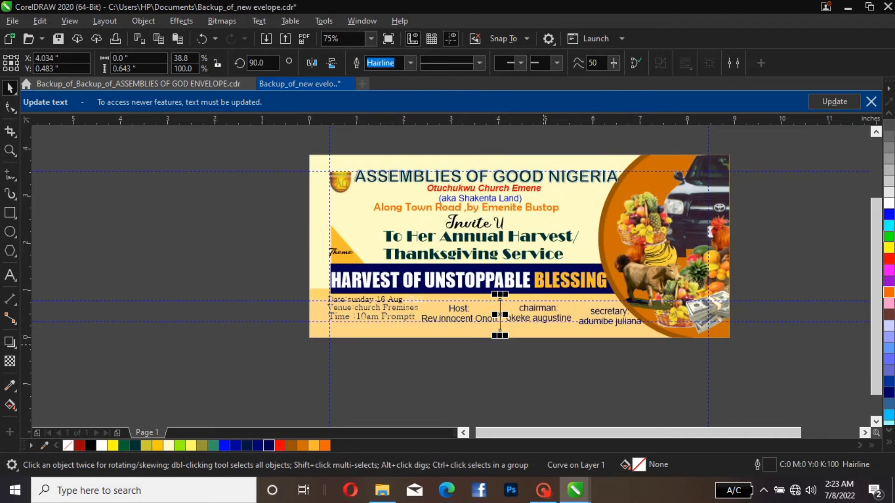
pyautogui.press('Escape')
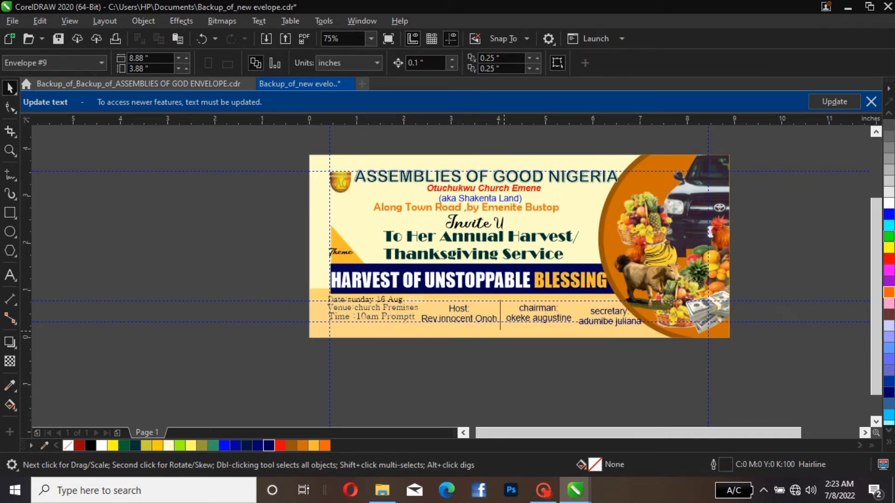
# Shorten the divider line from its lower end to about 0.475 inches, ending near the lower guideline
pyautogui.click(499, 331)
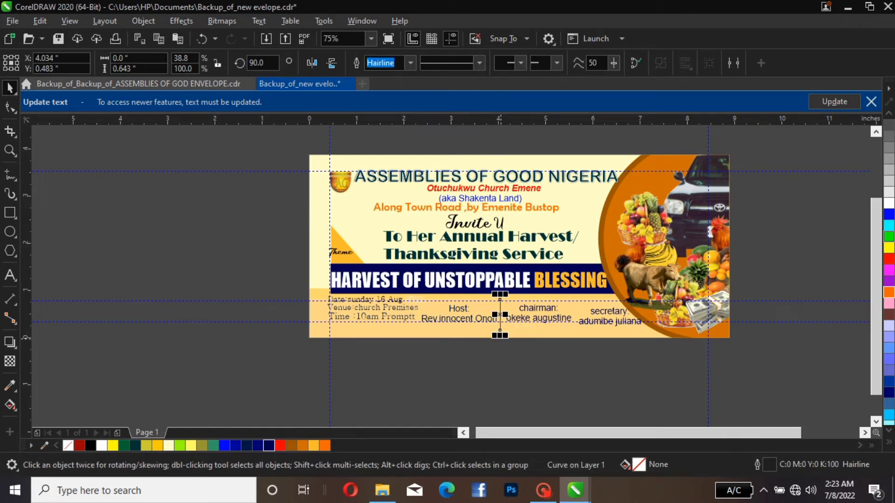
pyautogui.moveTo(500, 335); pyautogui.dragTo(500, 327)
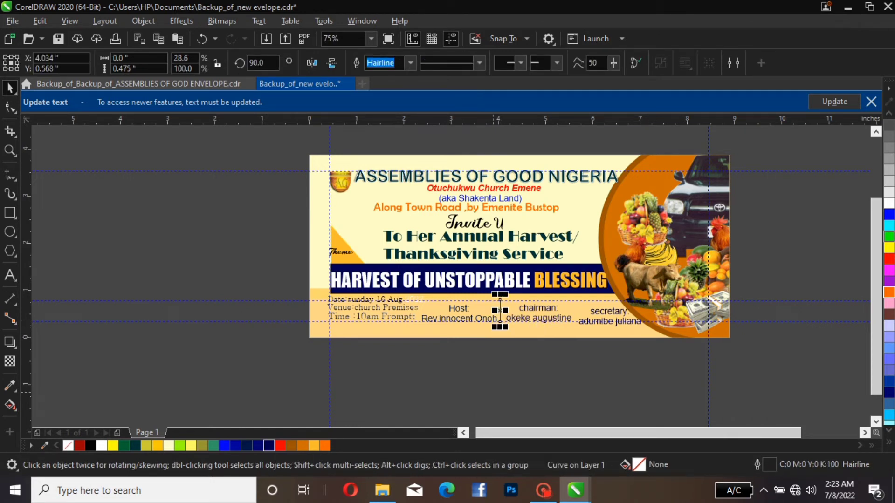
pyautogui.press('Escape')
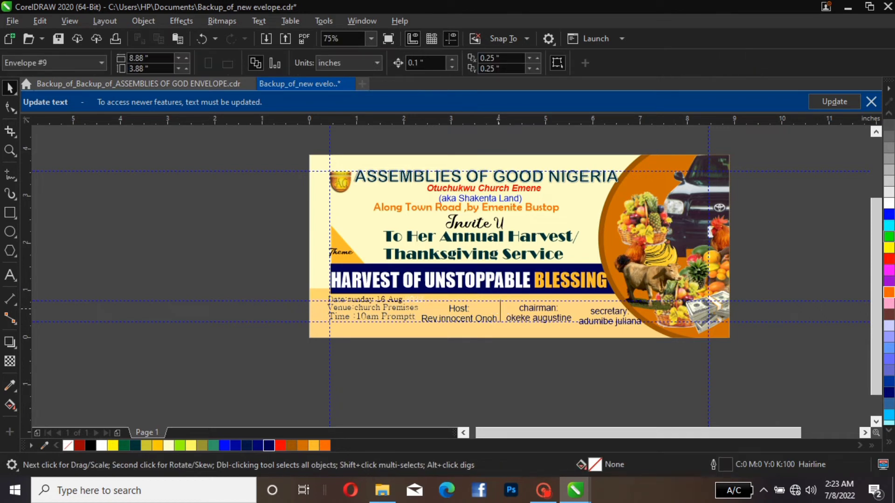
# Stretch the divider line's upper end into the dark blue theme bar, making it about 0.72 inches long
pyautogui.click(500, 310)
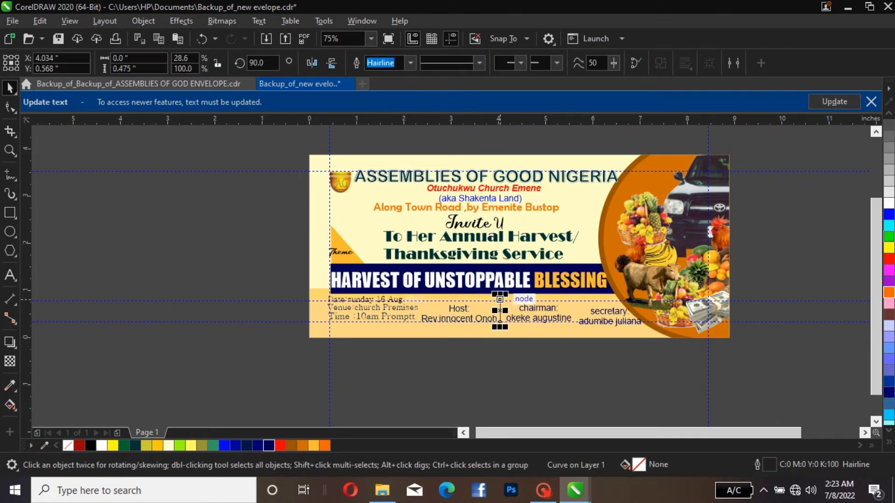
pyautogui.moveTo(500, 300); pyautogui.dragTo(500, 299)
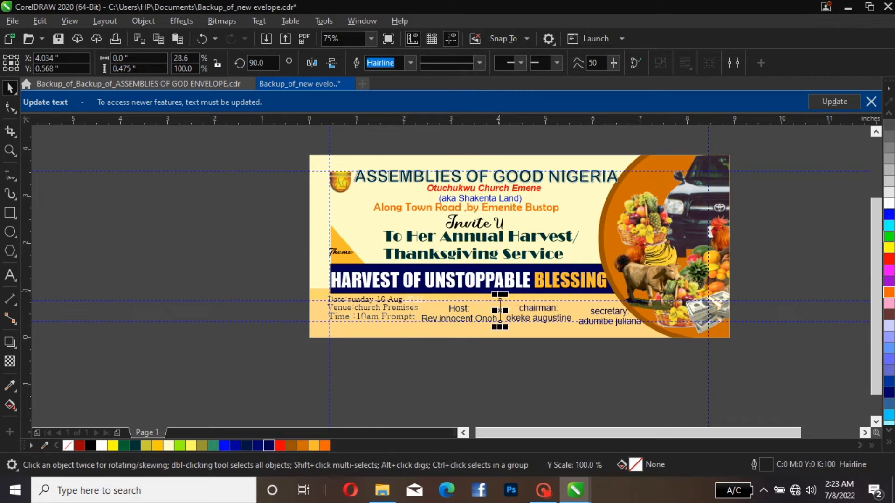
pyautogui.click(757, 262)
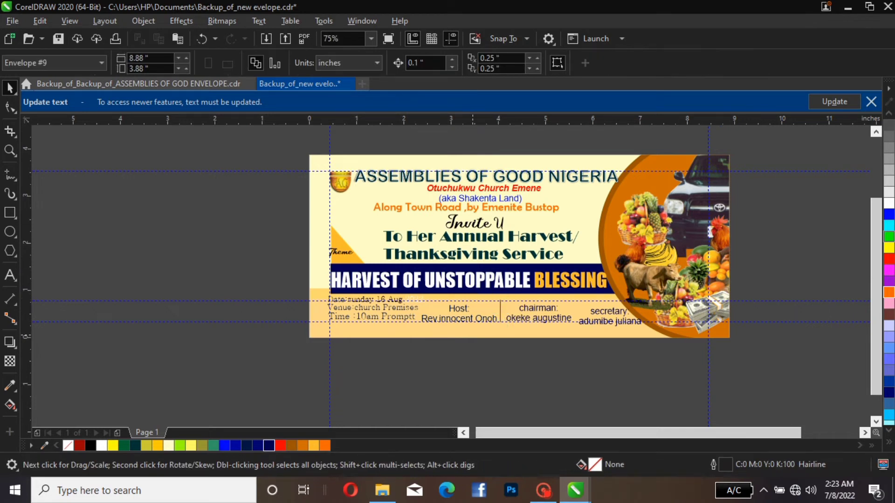
pyautogui.click(500, 303)
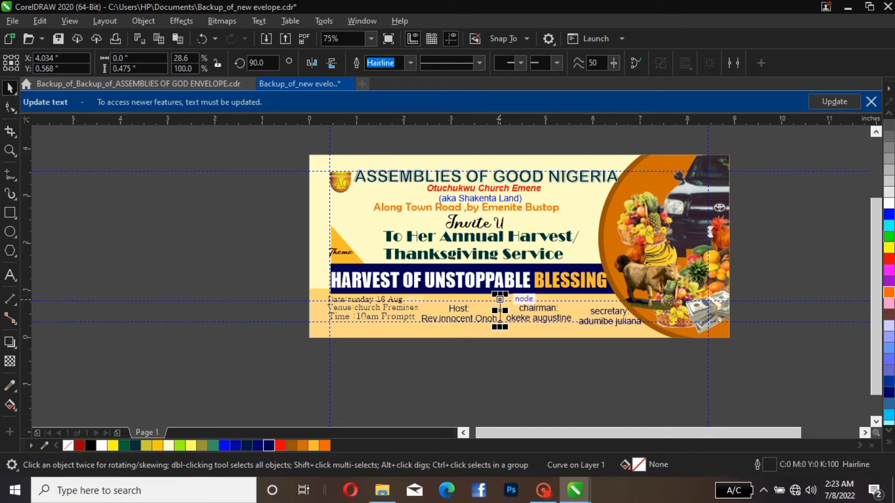
pyautogui.moveTo(500, 299); pyautogui.dragTo(500, 289)
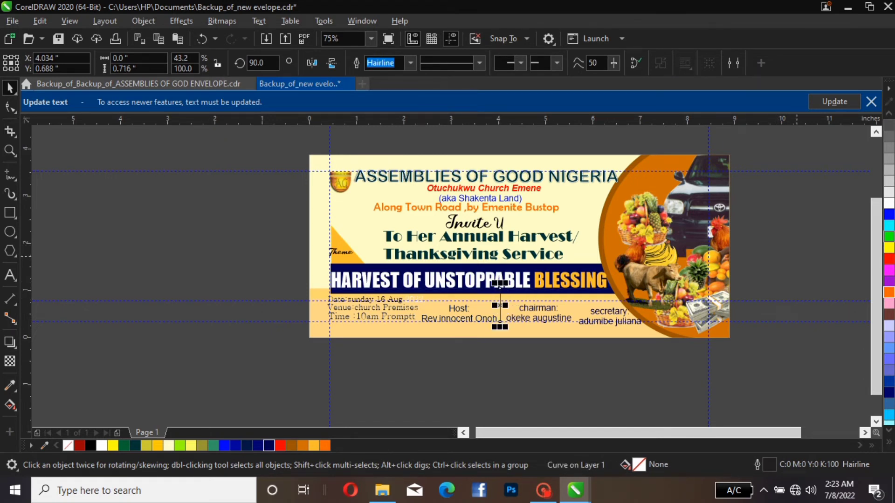
# Shorten the divider line from its upper end to about 0.55 inches so it starts below the dark blue theme bar
pyautogui.press('Escape')
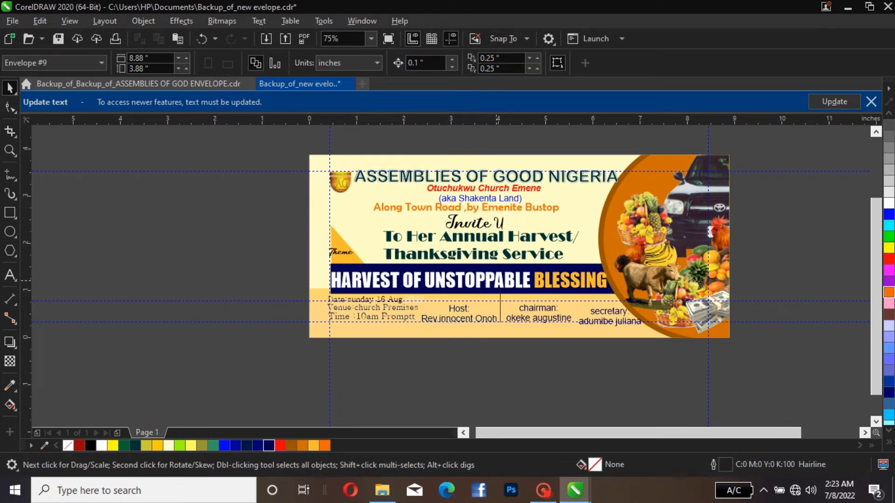
pyautogui.click(500, 286)
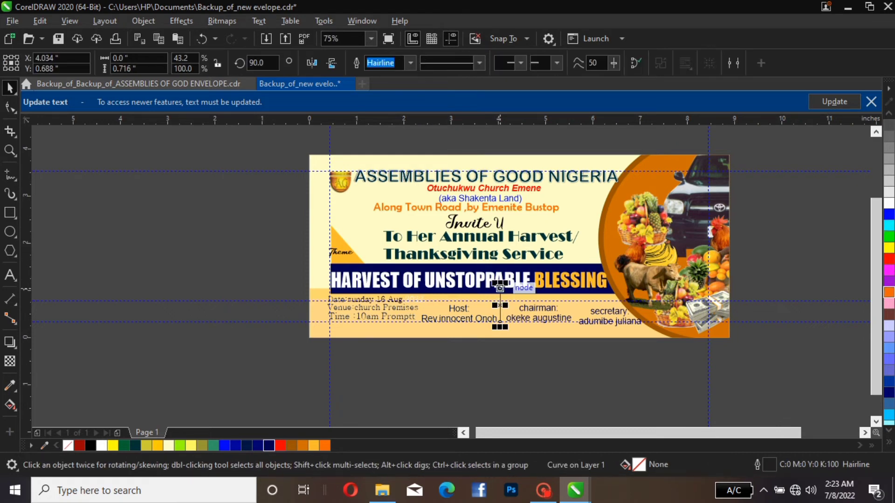
pyautogui.moveTo(500, 286); pyautogui.dragTo(499, 294)
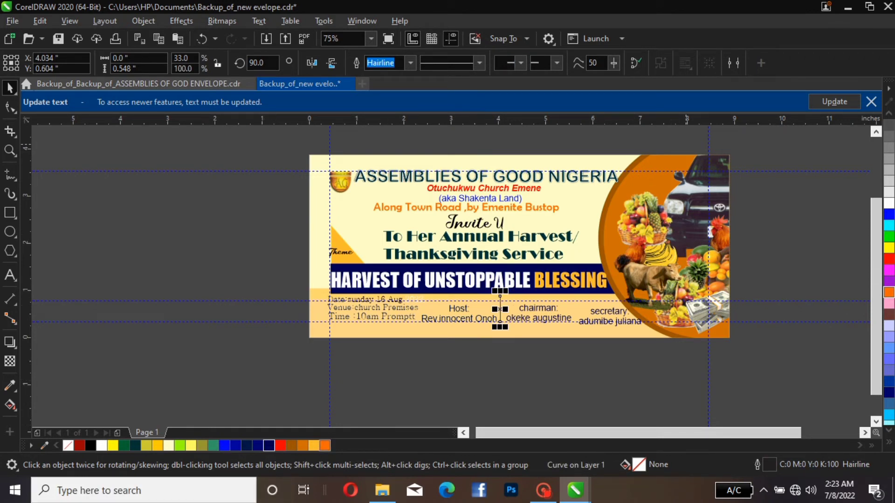
# Give the divider between the host and chairman blocks a dotted line style and a 4.0 pt outline width
pyautogui.click(479, 63)
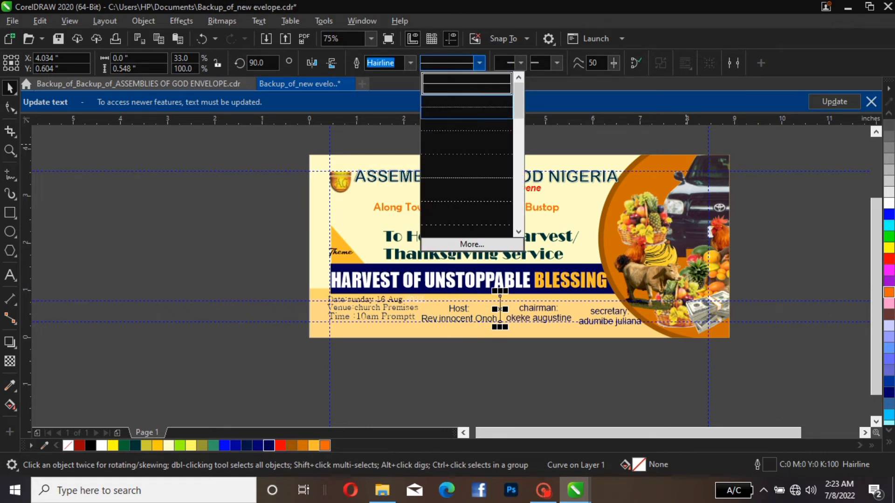
pyautogui.click(466, 106)
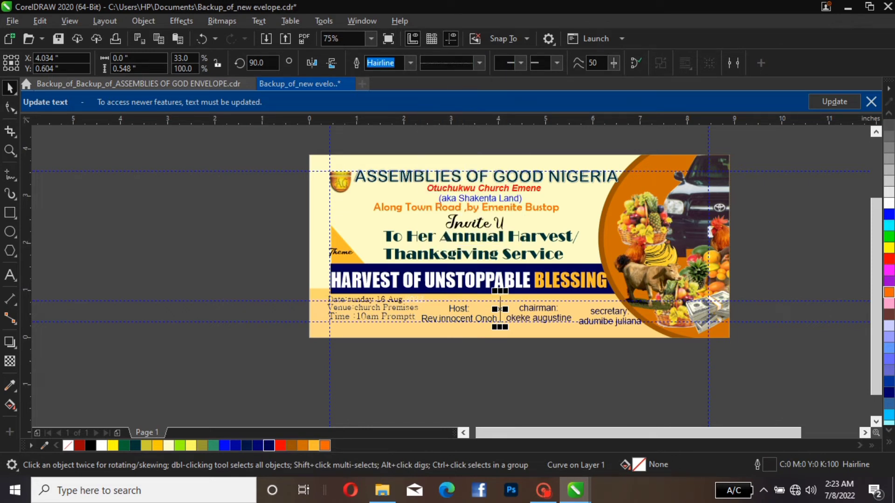
pyautogui.click(479, 62)
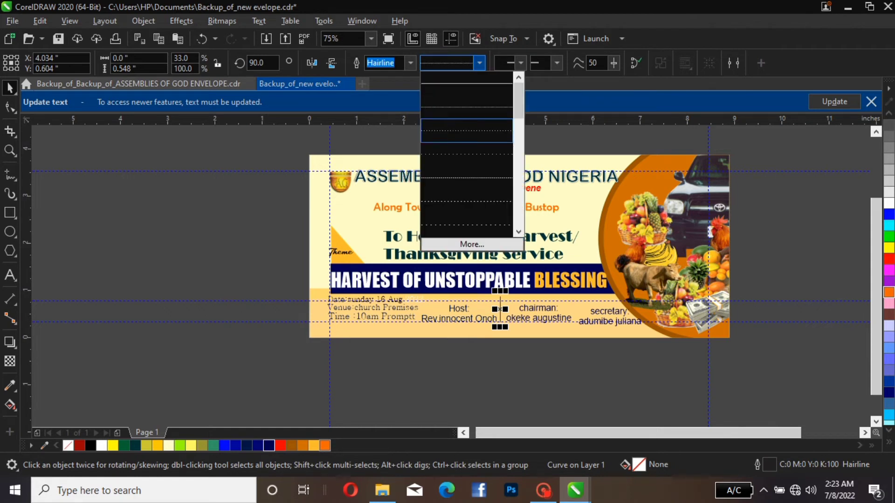
pyautogui.click(480, 133)
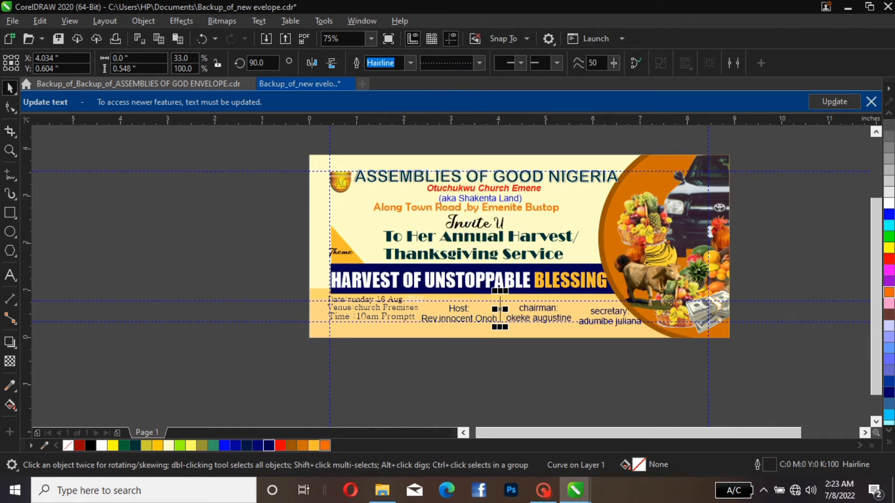
pyautogui.click(410, 62)
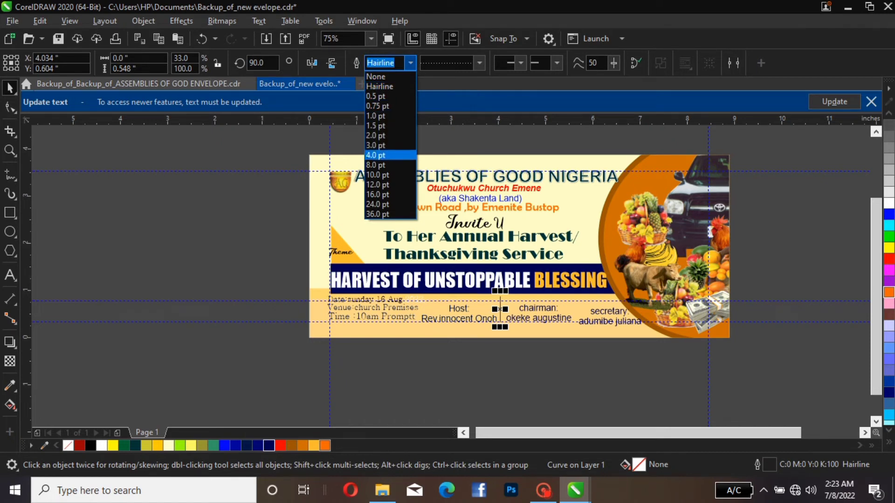
pyautogui.click(378, 155)
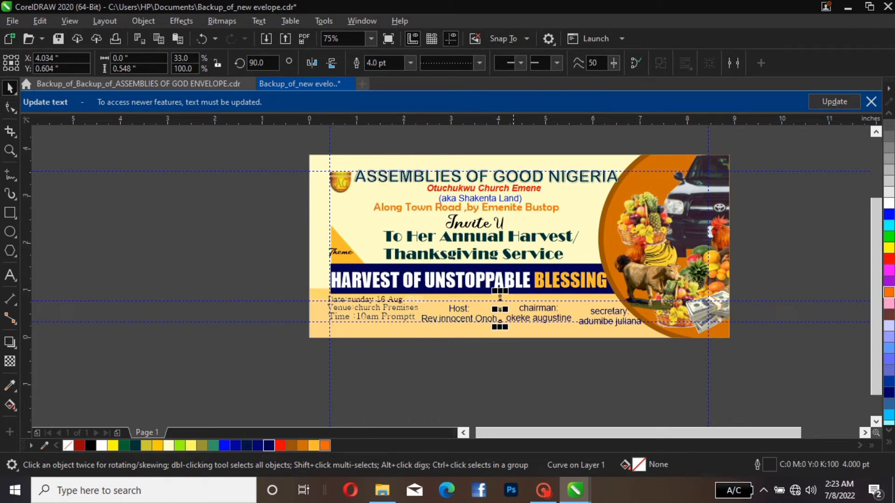
pyautogui.click(516, 332)
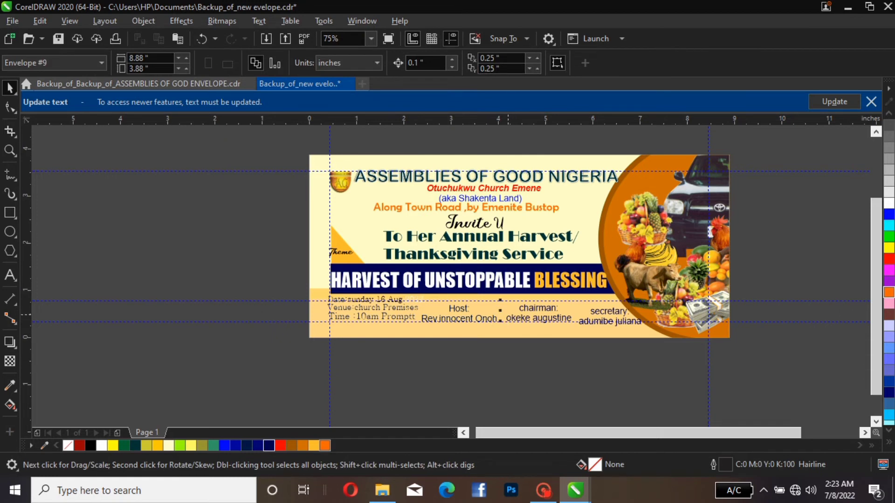
# Change the divider's line style to the closely spaced dotted pattern listed directly after the solid line
pyautogui.click(502, 310)
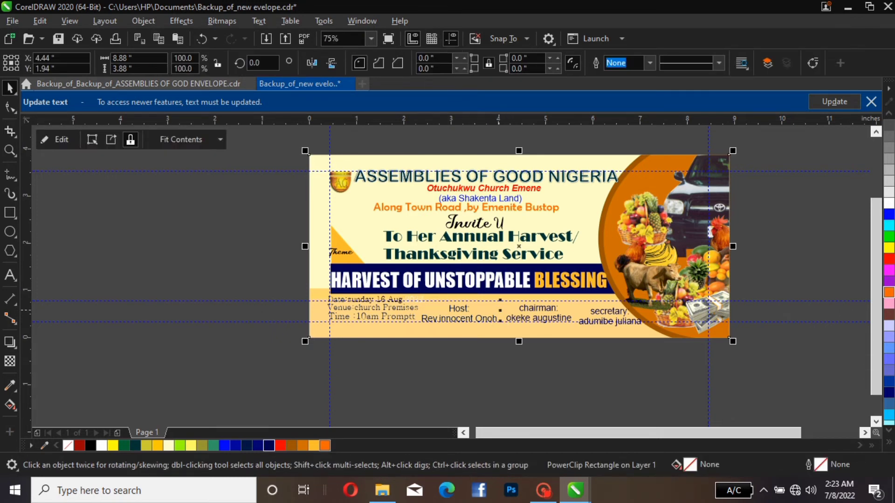
pyautogui.click(500, 310)
pyautogui.click(479, 62)
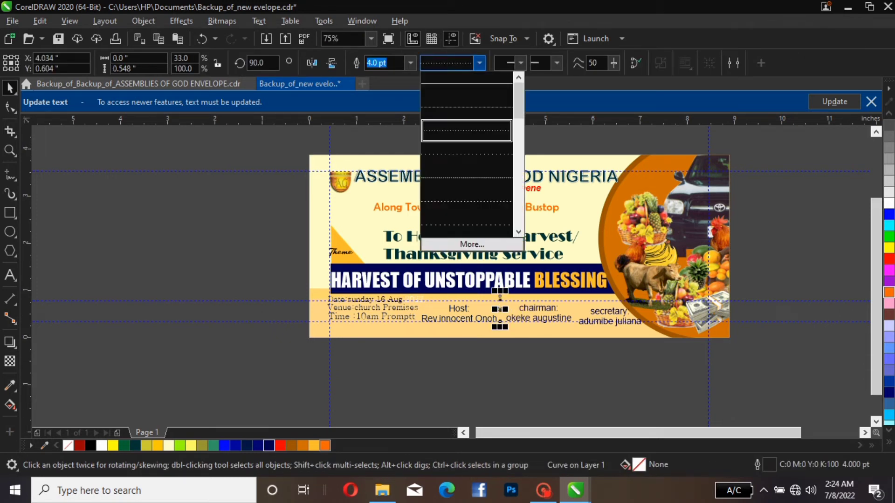
pyautogui.click(466, 107)
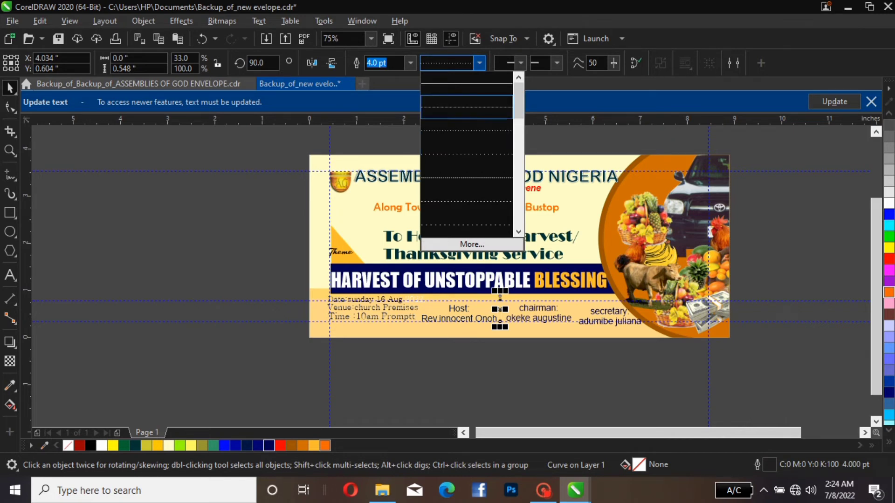
pyautogui.click(545, 383)
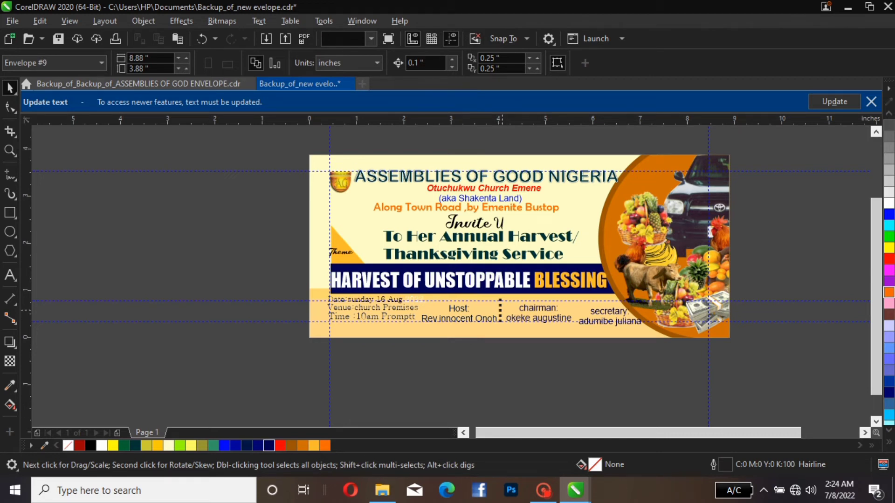
# Duplicate the dotted divider and place the copy beside the original, about 0.08 inches to its right
pyautogui.click(500, 310)
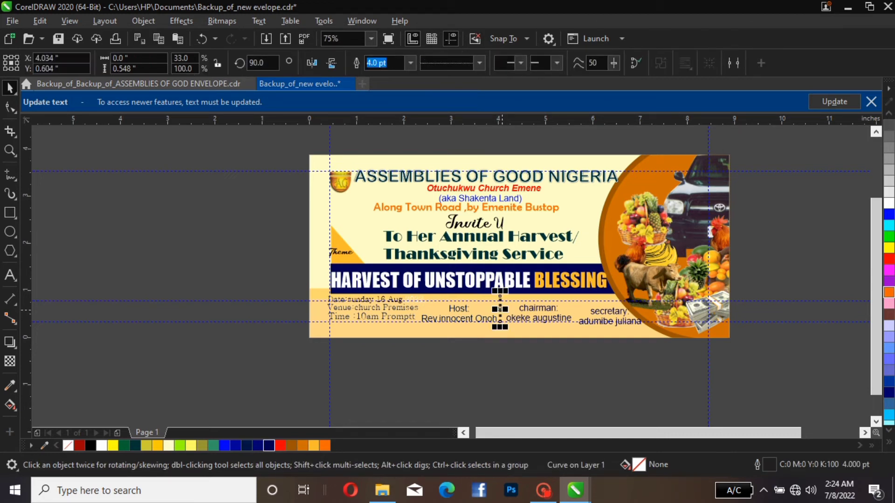
pyautogui.hotkey('ctrl', 'c')
pyautogui.moveTo(500, 310); pyautogui.dragTo(500, 310)
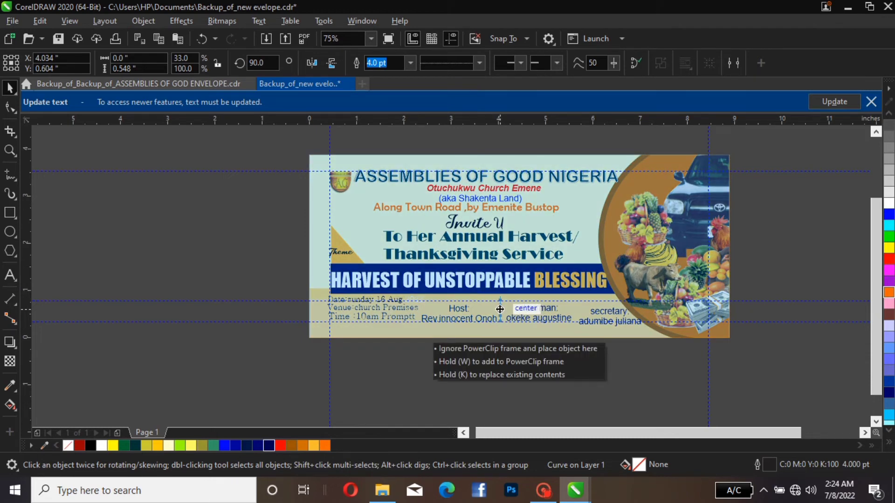
pyautogui.moveTo(499, 309); pyautogui.dragTo(499, 309)
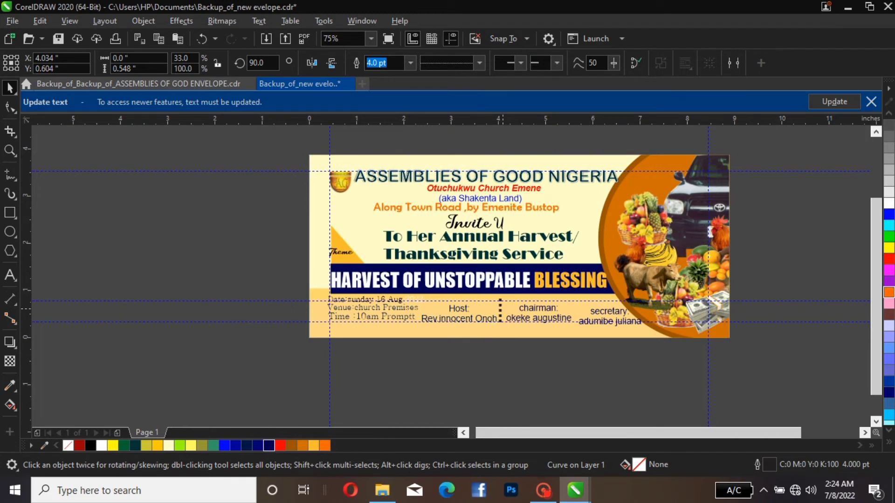
pyautogui.moveTo(500, 309); pyautogui.dragTo(509, 310)
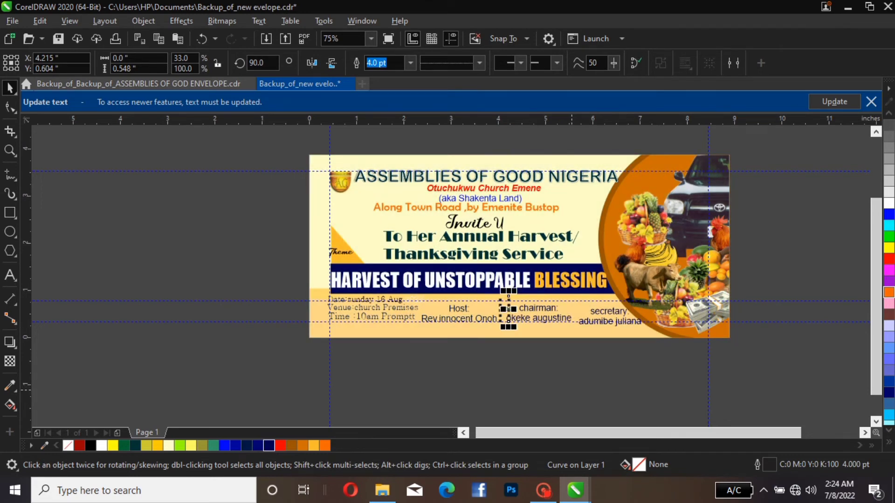
pyautogui.click(572, 390)
pyautogui.click(511, 309)
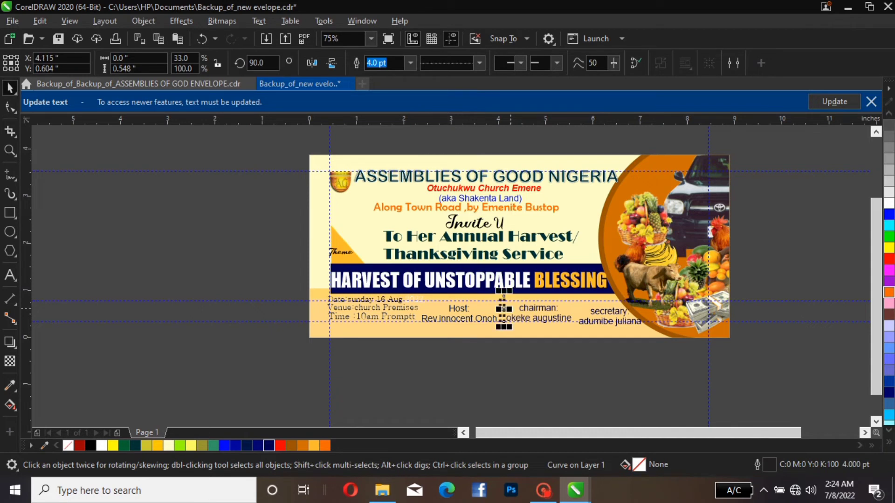
pyautogui.click(492, 357)
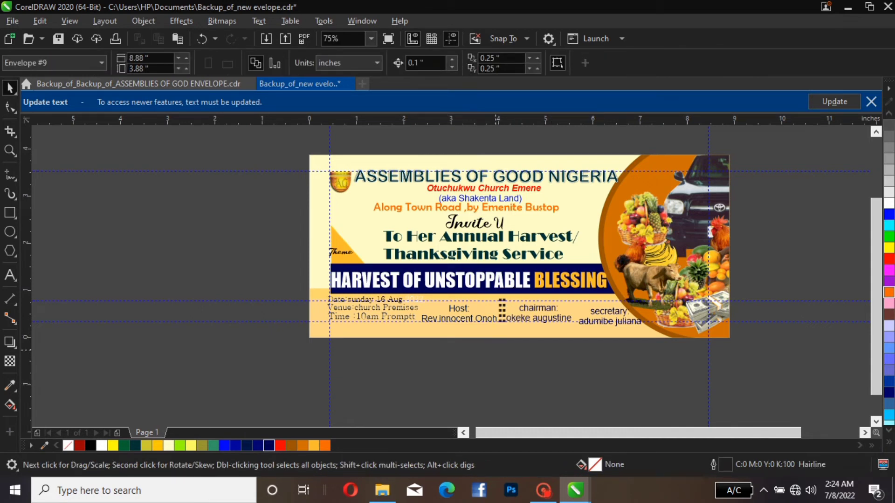
# Group the two dotted lines between the host and chairman blocks into one double divider
pyautogui.moveTo(495, 357); pyautogui.dragTo(507, 278)
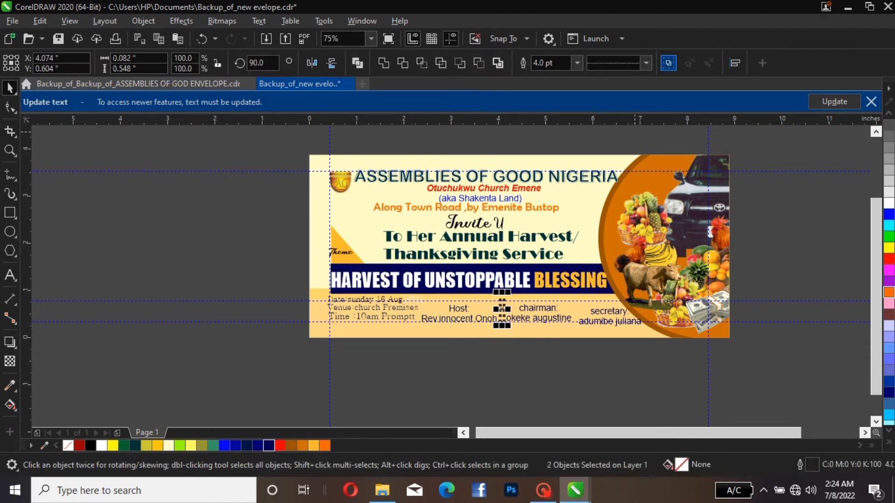
pyautogui.click(668, 63)
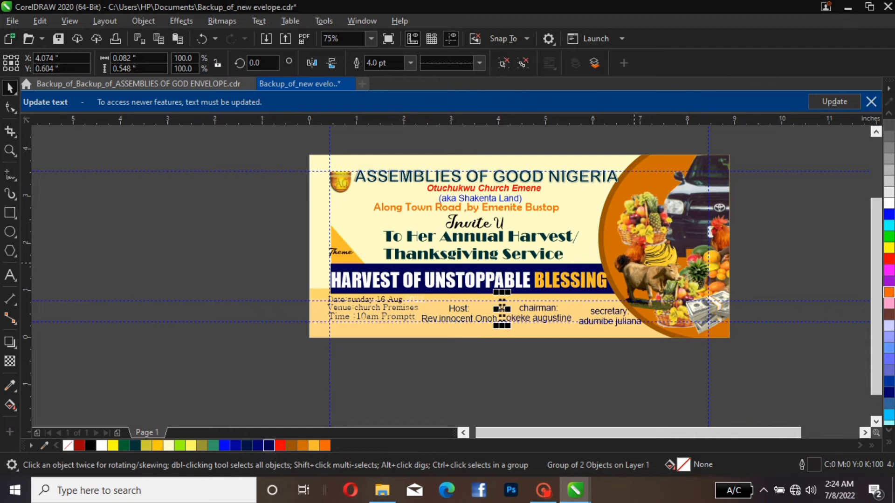
pyautogui.click(495, 306)
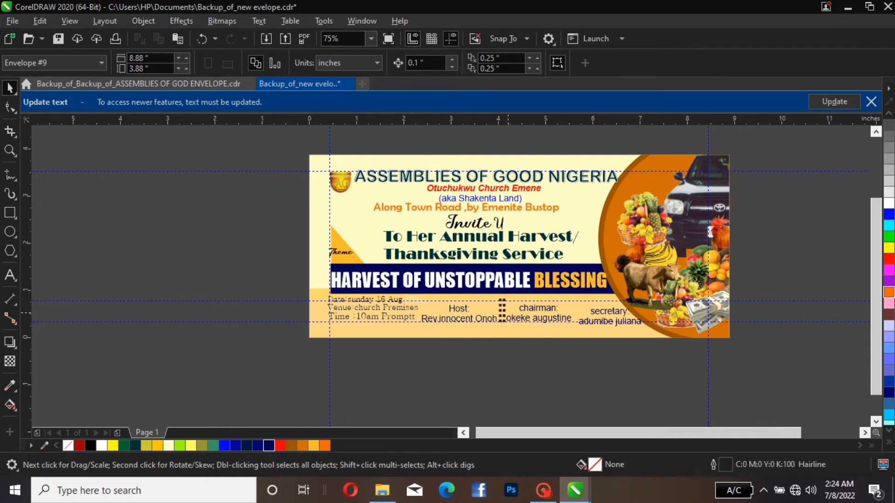
# Place a copy of the grouped double divider between the chairman and secretary blocks, level with the original
pyautogui.click(502, 309)
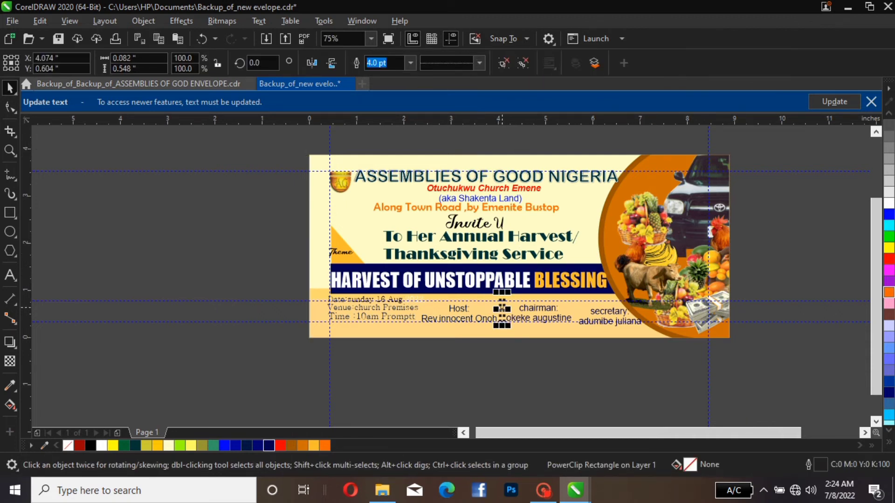
pyautogui.moveTo(502, 309); pyautogui.dragTo(576, 308)
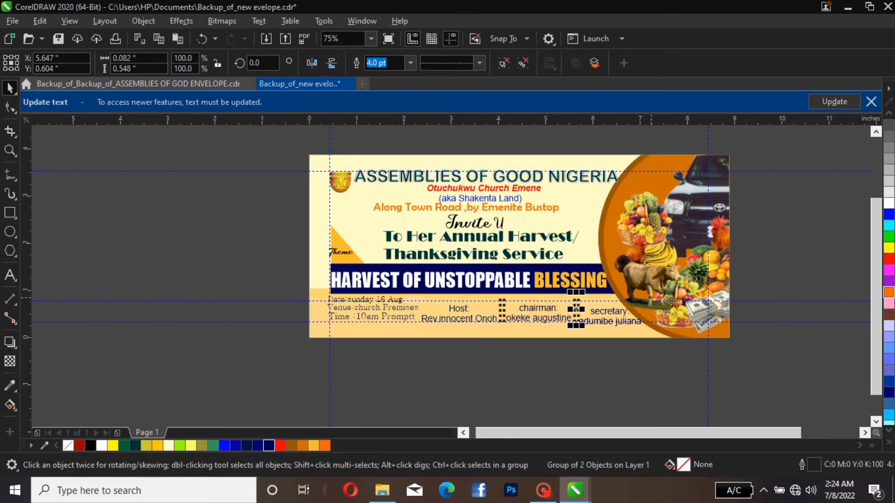
pyautogui.press('Escape')
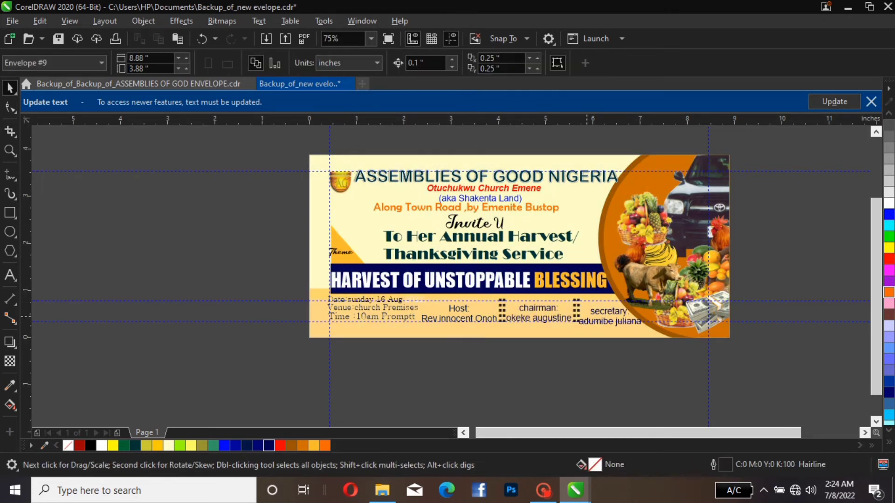
# Move the secretary text block slightly up and left so it lines up with the host and chairman blocks
pyautogui.click(590, 276)
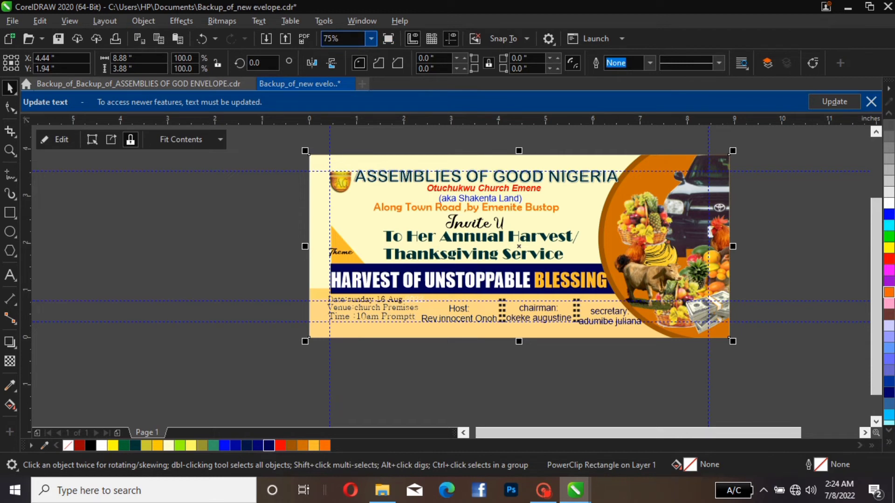
pyautogui.click(371, 38)
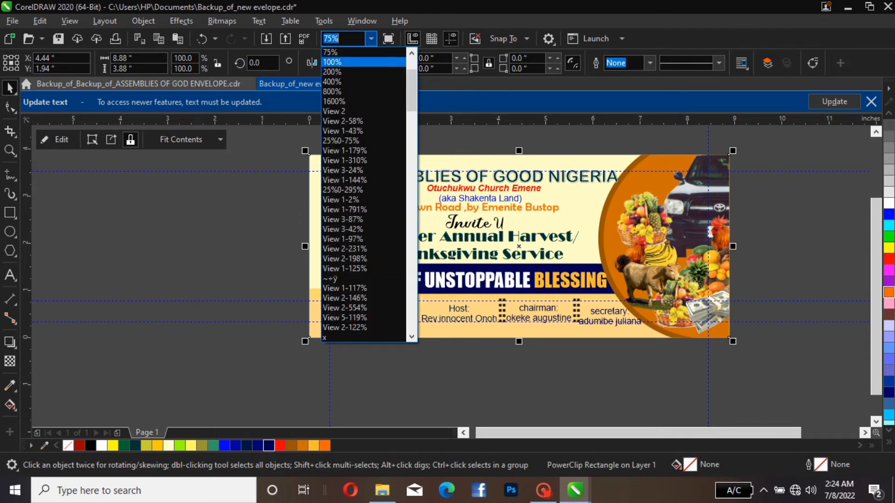
pyautogui.scroll(1, 363, 93)
pyautogui.scroll(2, 364, 63)
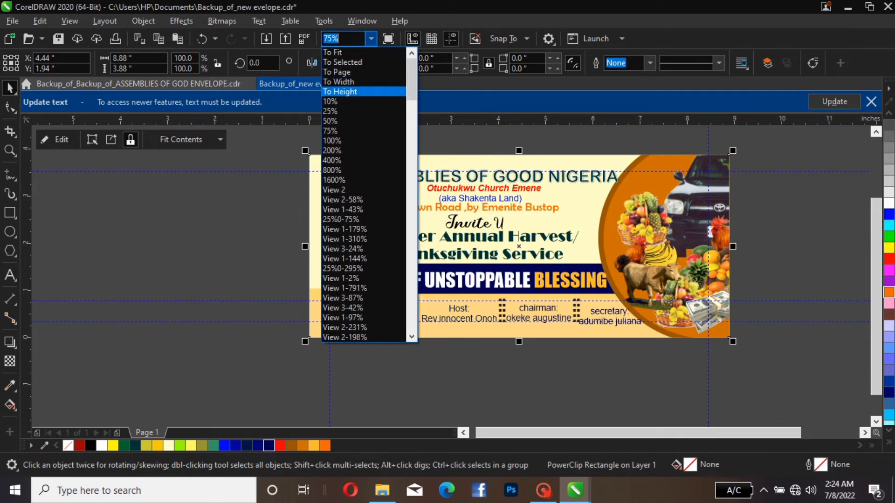
pyautogui.click(340, 72)
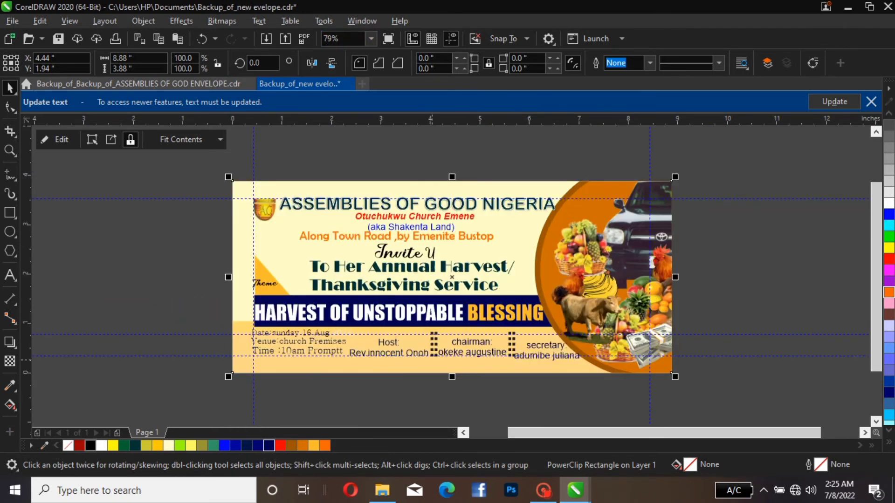
pyautogui.scroll(1, 431, 359)
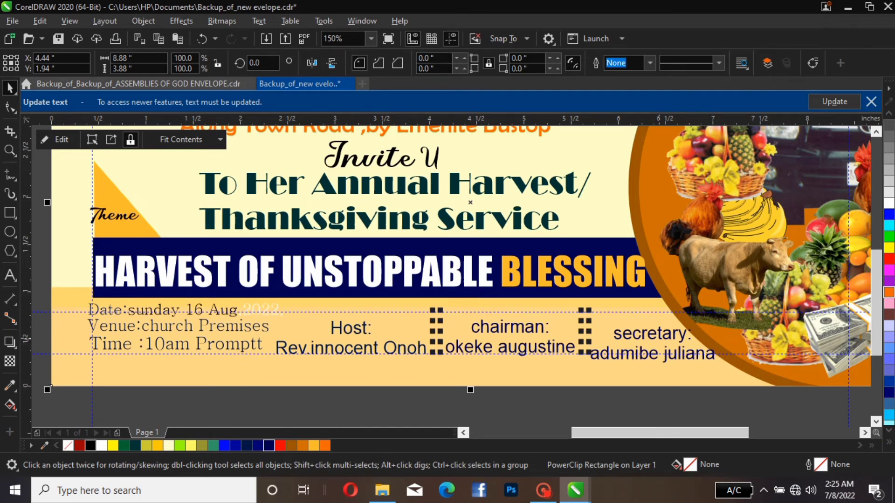
pyautogui.click(652, 338)
pyautogui.moveTo(653, 337); pyautogui.dragTo(649, 331)
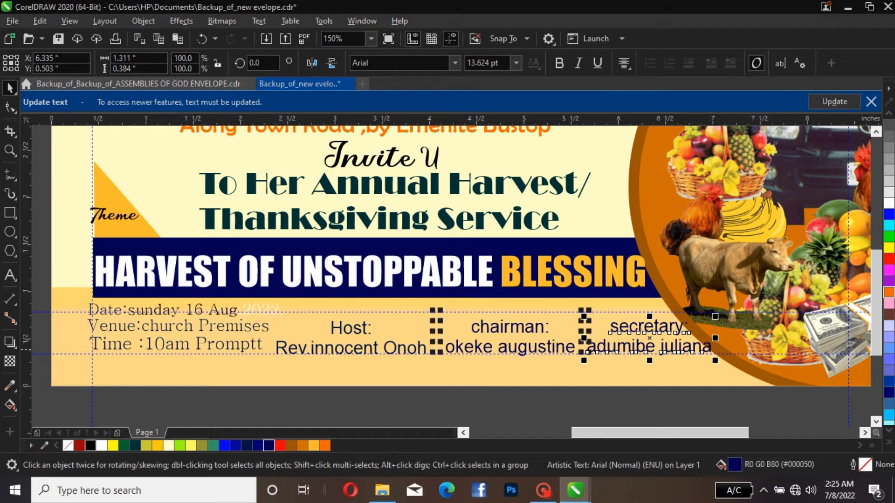
# Set the font of the "Host:" label in the host text block to Impact
pyautogui.click(367, 332)
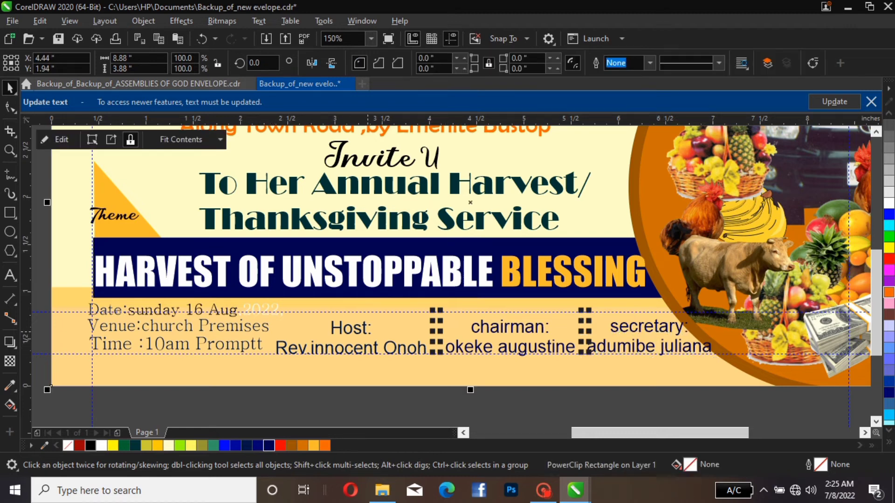
pyautogui.click(352, 335)
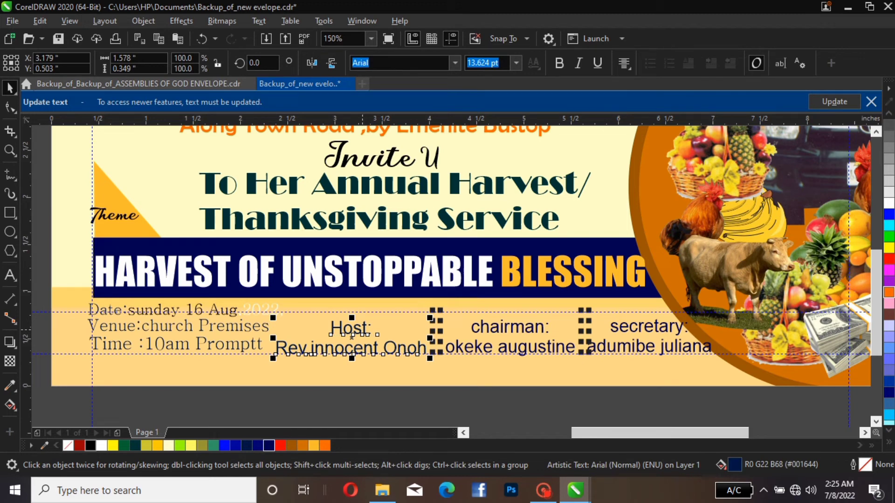
pyautogui.doubleClick(362, 329)
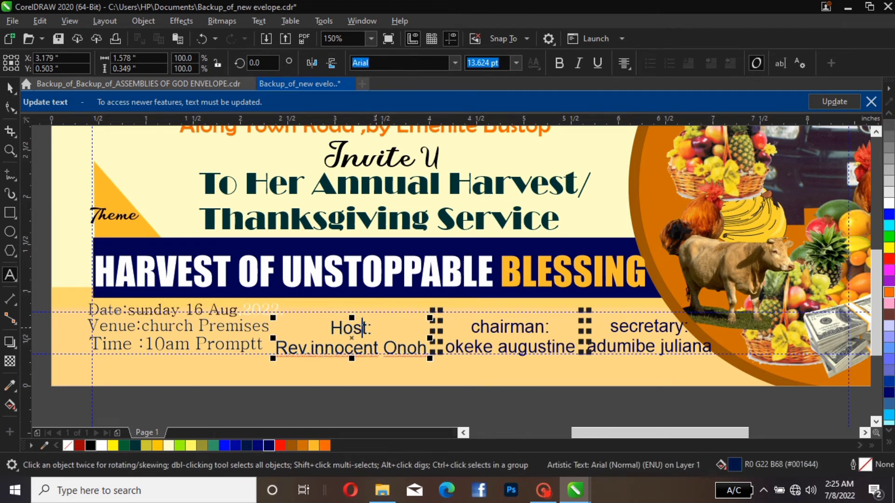
pyautogui.moveTo(378, 328); pyautogui.dragTo(331, 328)
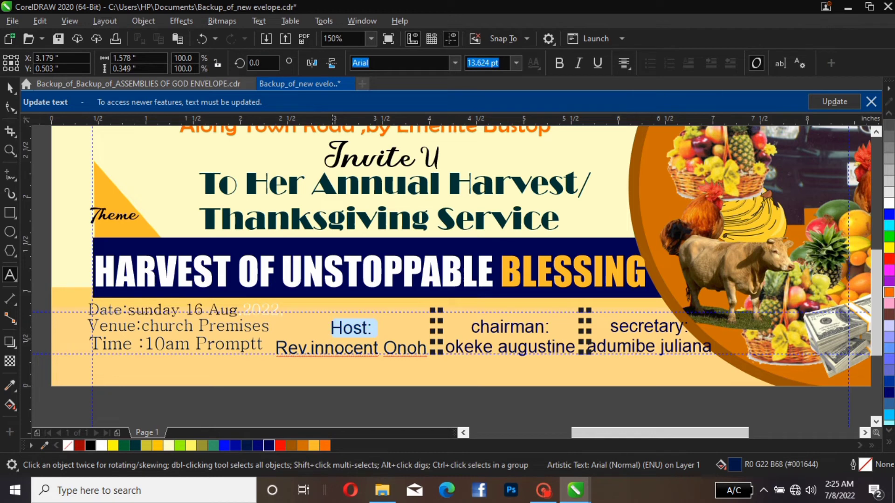
pyautogui.click(454, 63)
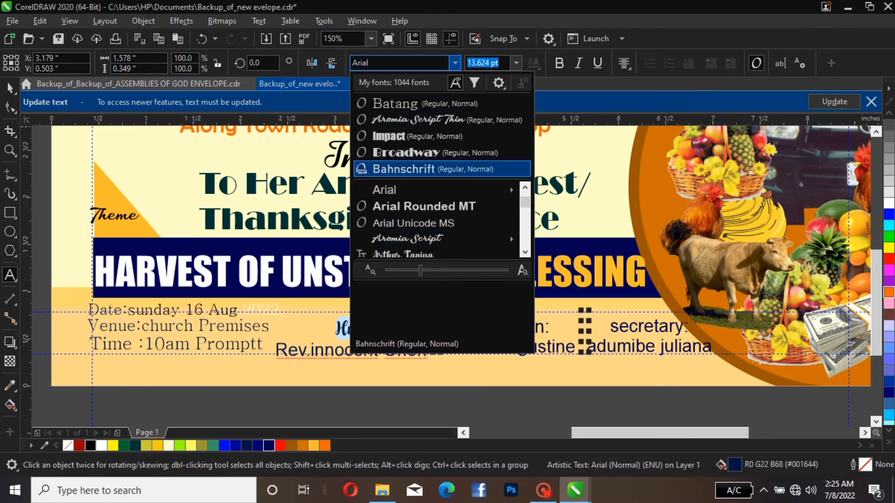
pyautogui.click(446, 137)
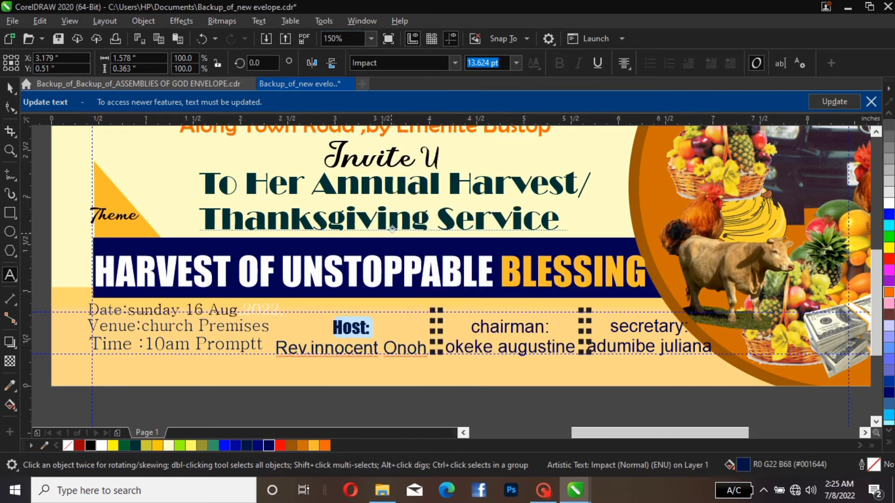
# Change the case of the "Host:" label to UPPERCASE
pyautogui.click(258, 21)
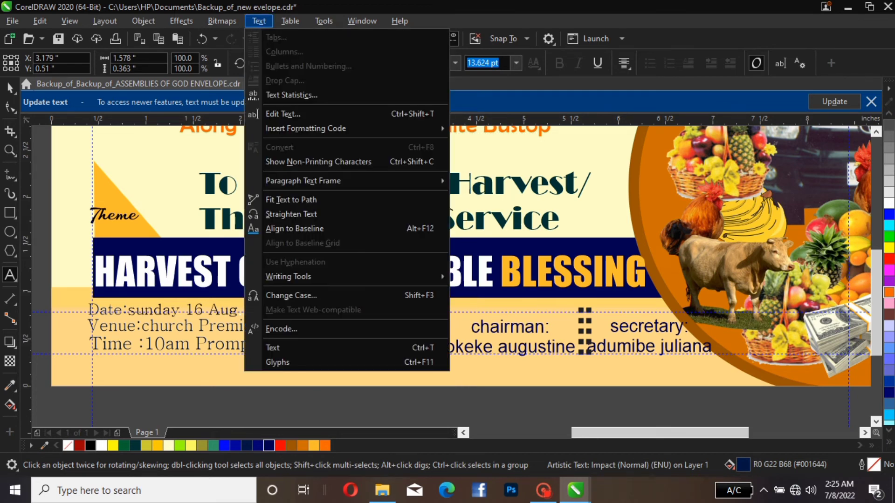
pyautogui.click(271, 295)
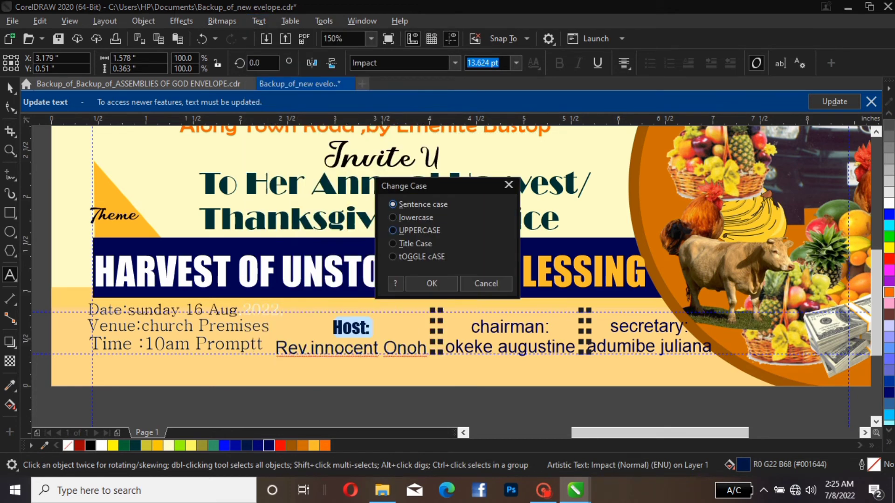
pyautogui.click(405, 231)
pyautogui.click(414, 282)
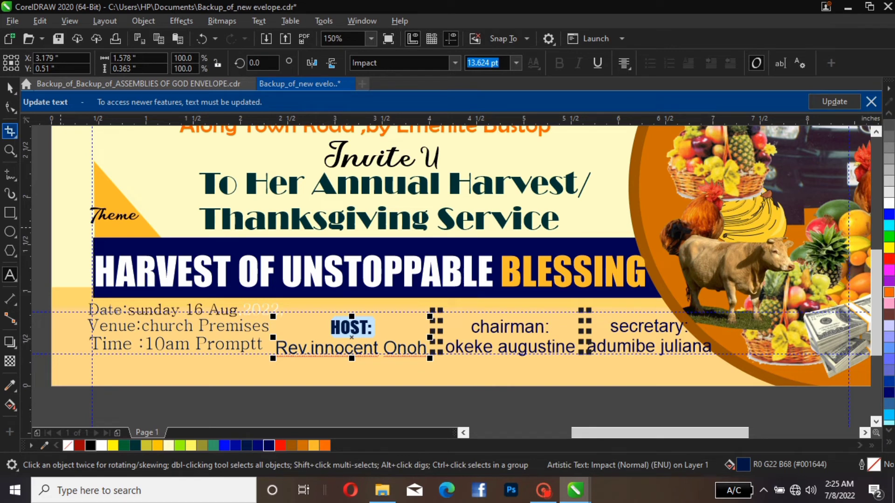
pyautogui.click(9, 87)
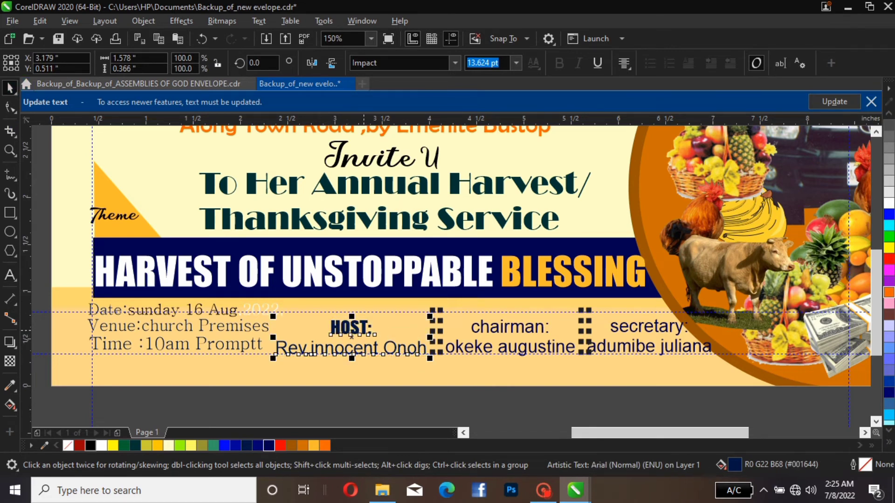
# Give only the "HOST:" label line a white outline
pyautogui.click(364, 331)
pyautogui.doubleClick(384, 329)
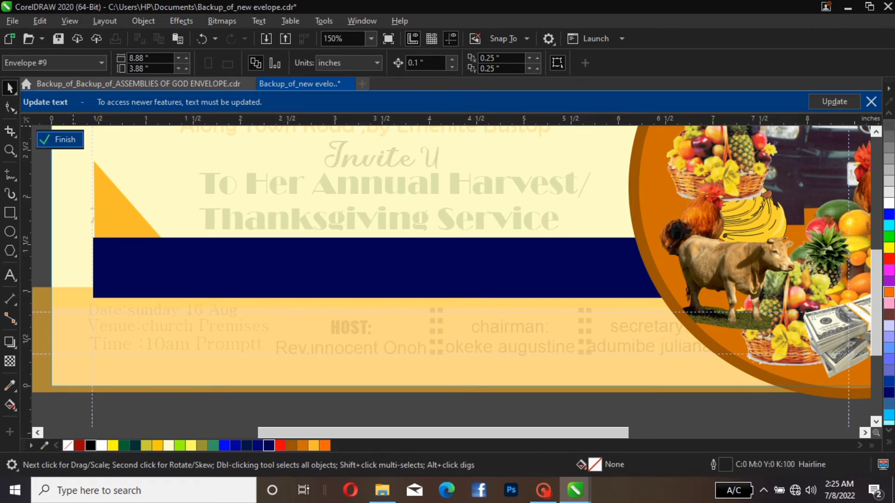
pyautogui.click(61, 140)
pyautogui.doubleClick(363, 328)
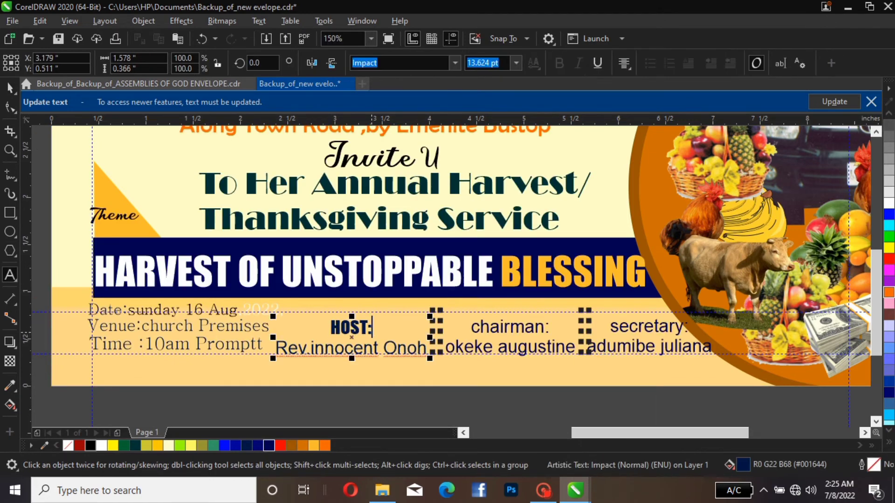
pyautogui.hotkey('ctrl', 'a')
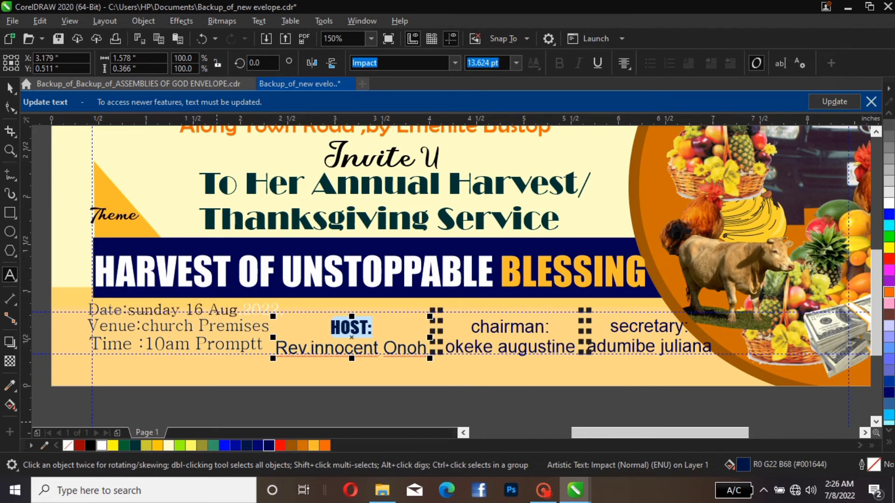
pyautogui.click(101, 445)
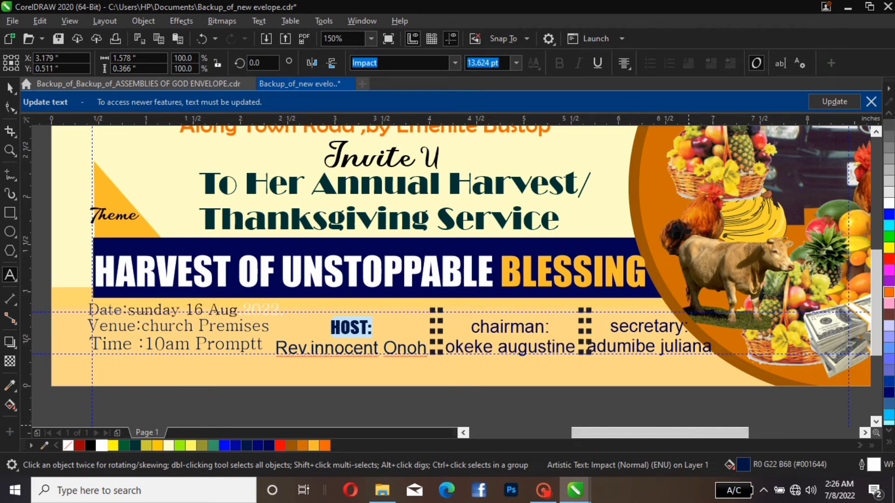
# Set the "HOST:" label's outline width to 4.0 pt, placed behind the fill and scaled with the object
pyautogui.press('F12')
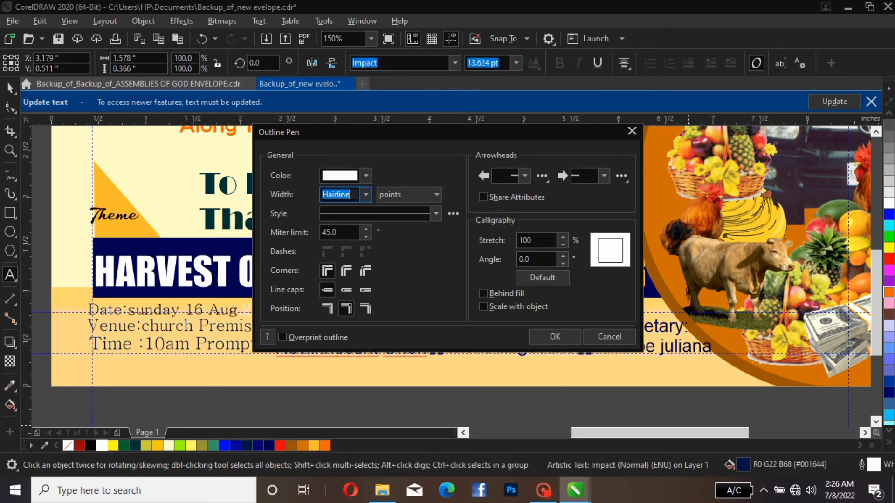
pyautogui.click(366, 195)
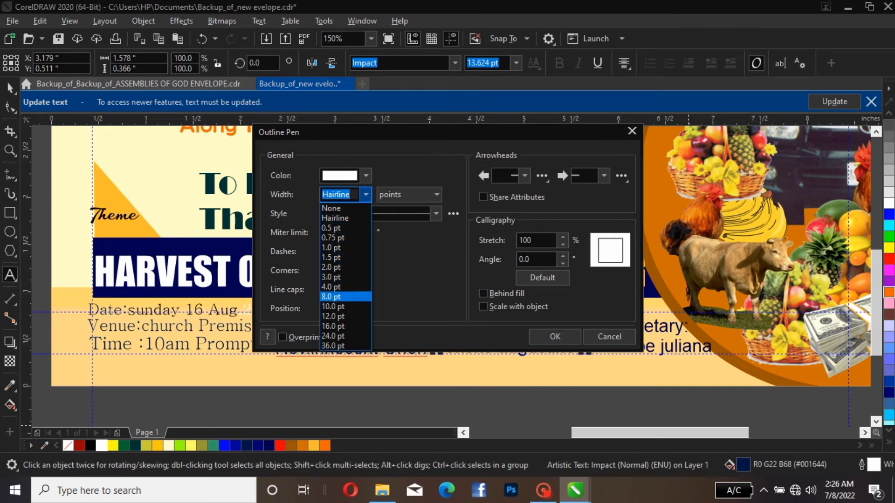
pyautogui.click(332, 287)
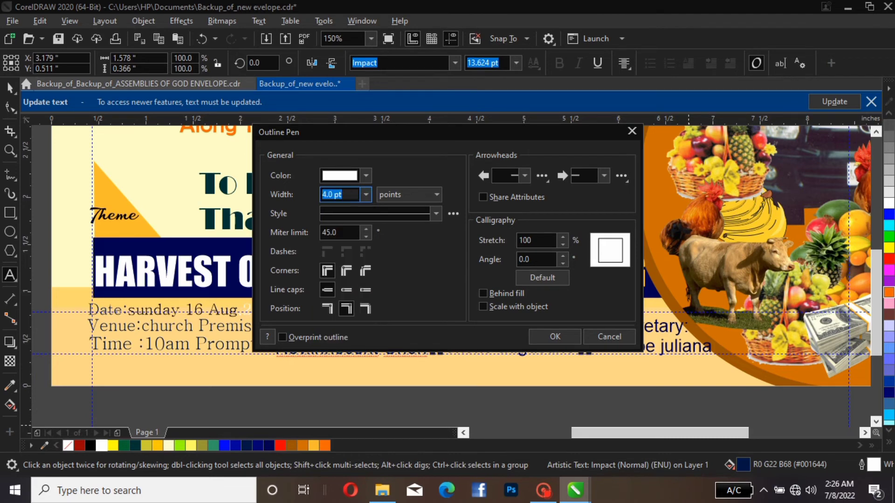
pyautogui.click(483, 293)
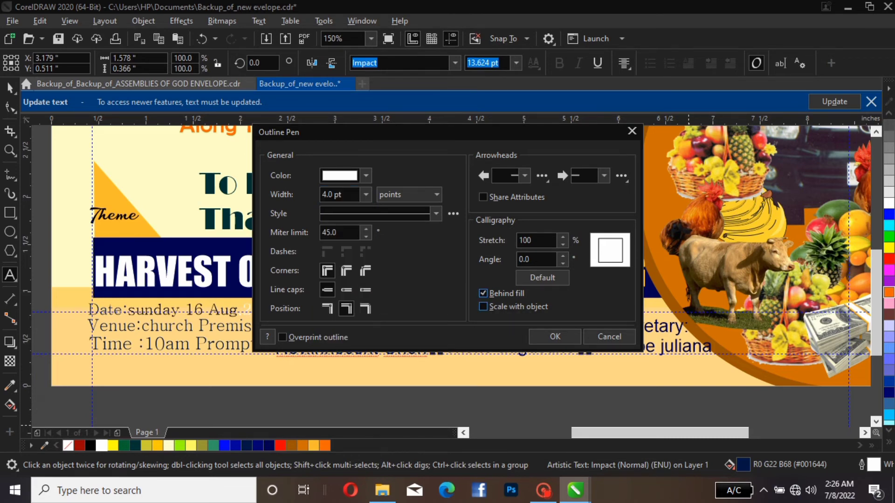
pyautogui.click(483, 307)
pyautogui.click(555, 337)
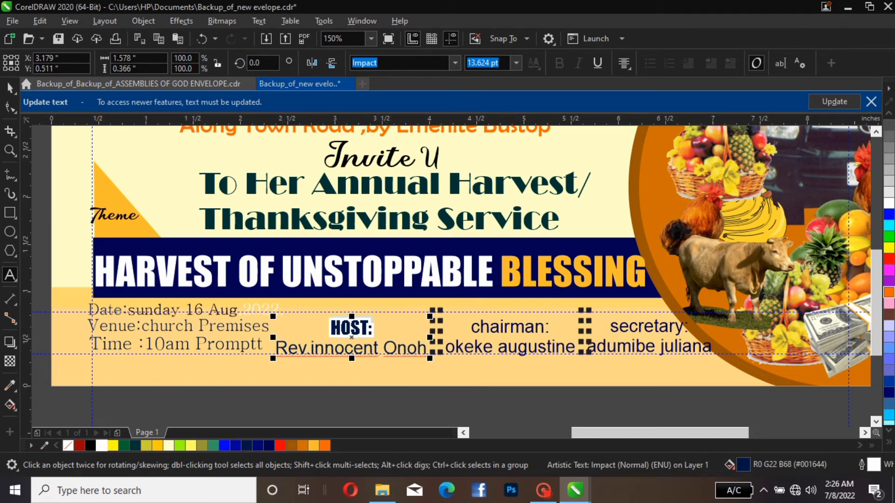
pyautogui.click(11, 88)
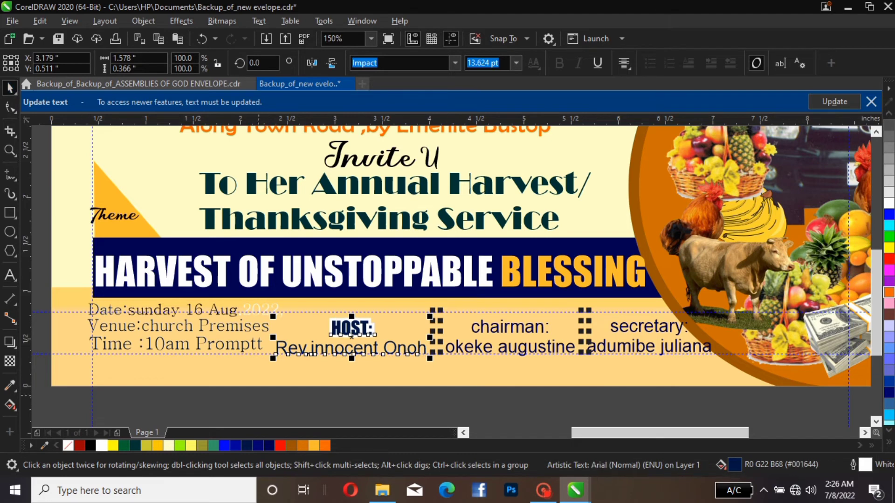
# Set the font of the host's name line beneath the "HOST:" label to Bahnschrift
pyautogui.doubleClick(275, 351)
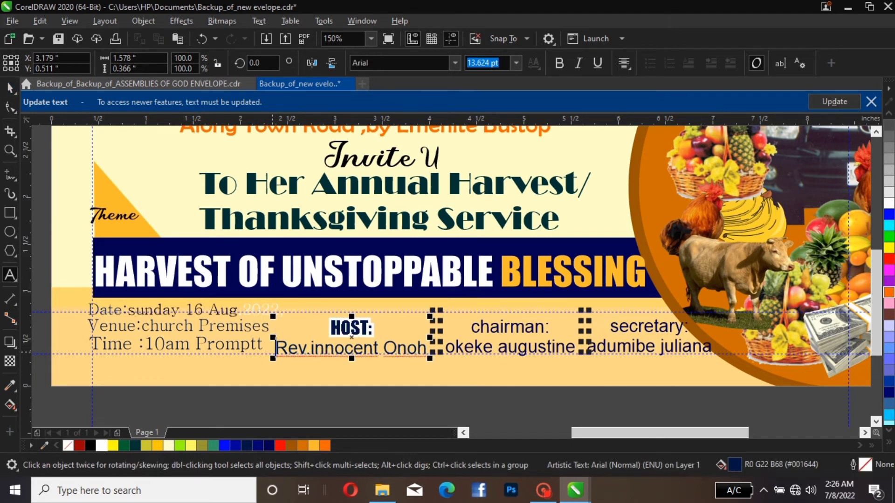
pyautogui.moveTo(275, 348); pyautogui.dragTo(428, 349)
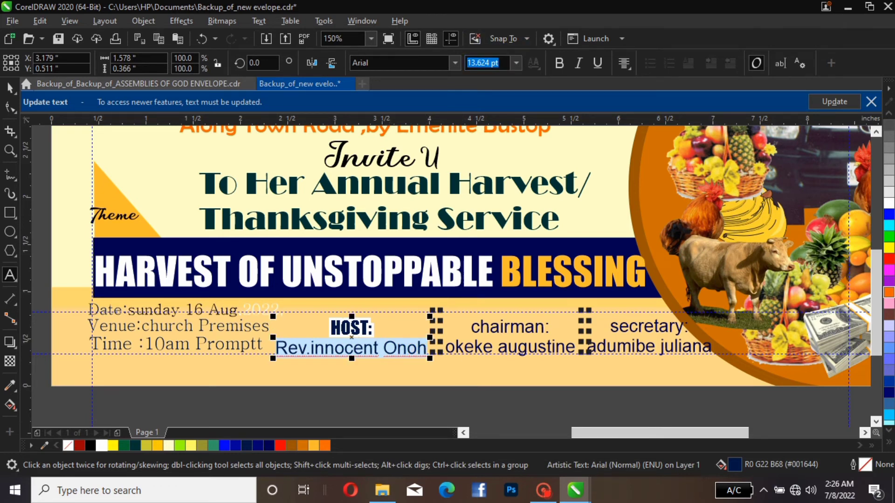
pyautogui.click(455, 62)
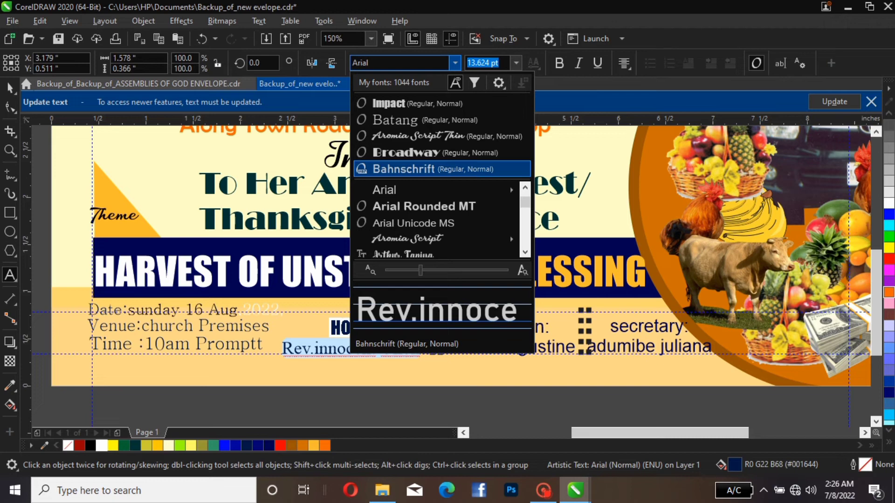
pyautogui.click(434, 169)
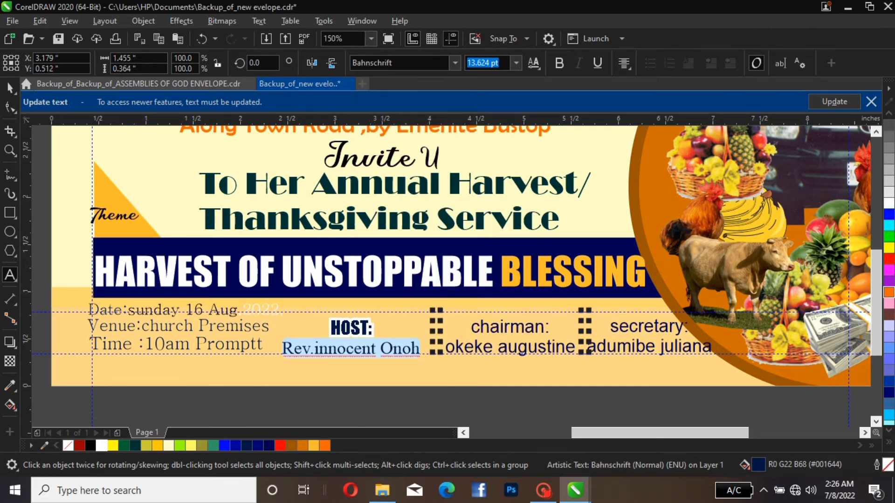
pyautogui.click(10, 87)
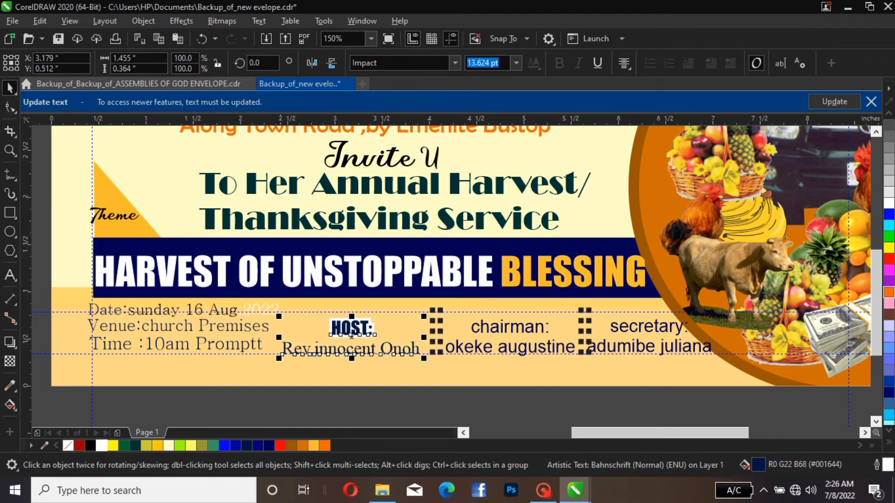
# Apply Title Case to the host's name line in the host text block
pyautogui.click(286, 346)
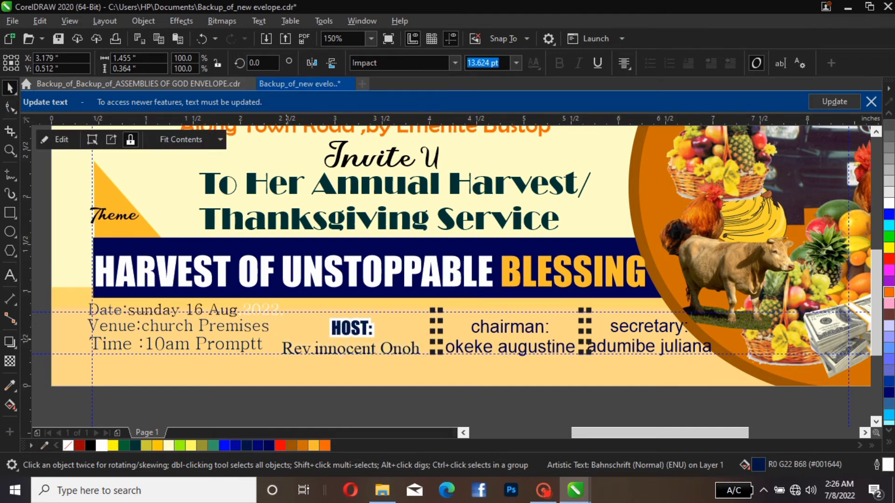
pyautogui.doubleClick(286, 348)
pyautogui.moveTo(282, 348); pyautogui.dragTo(424, 350)
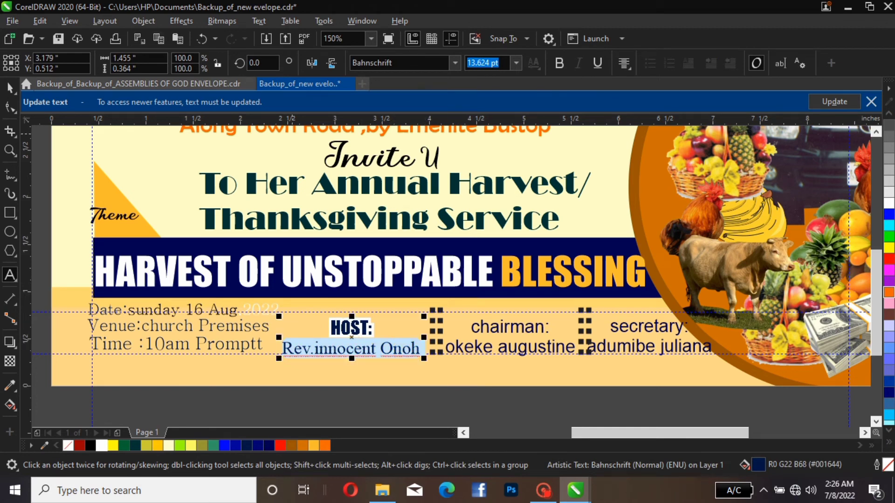
pyautogui.click(259, 21)
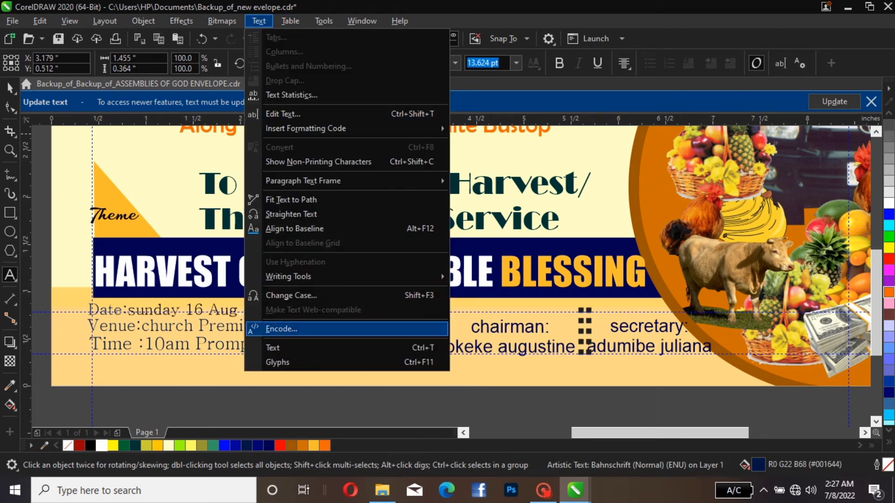
pyautogui.click(289, 296)
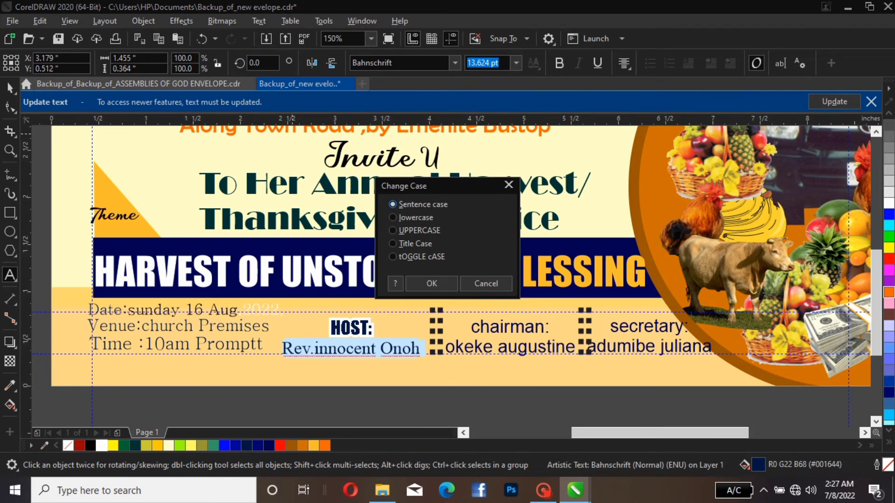
pyautogui.click(415, 244)
pyautogui.click(432, 283)
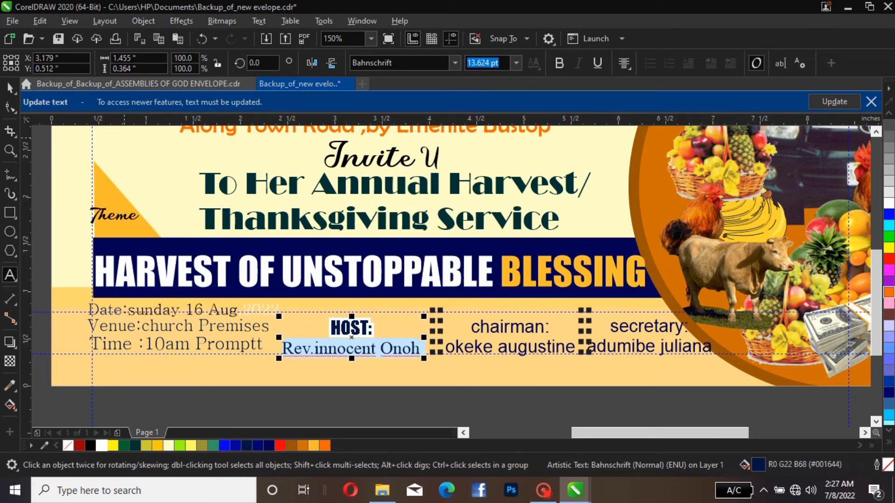
pyautogui.click(10, 88)
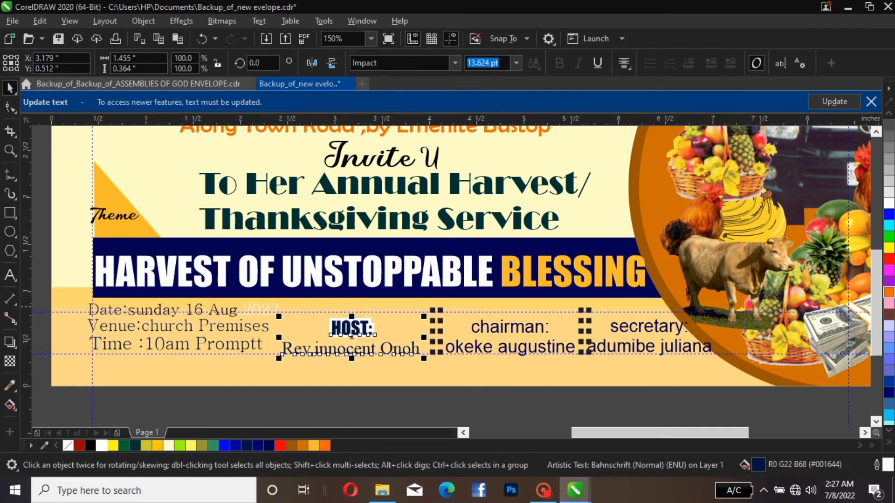
# Scale the host text block down proportionally to about 1.33 inches wide, keeping its lower-left corner in place
pyautogui.moveTo(423, 316); pyautogui.dragTo(410, 311)
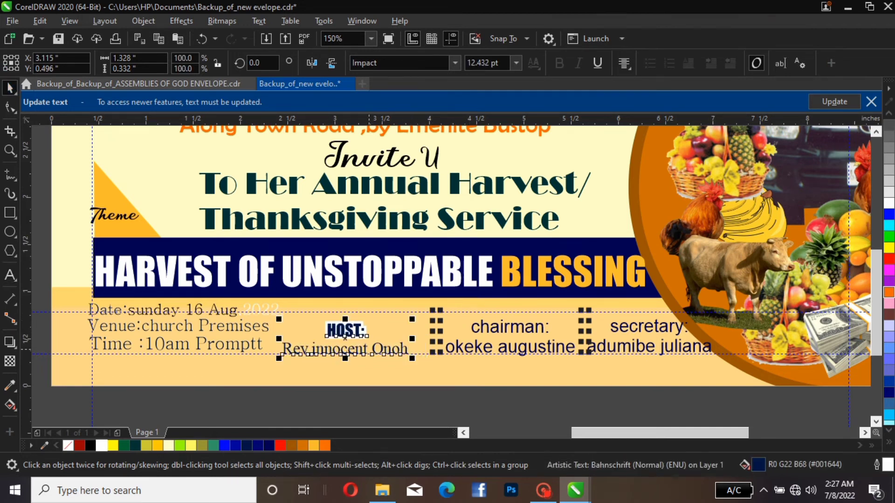
pyautogui.press('Up')
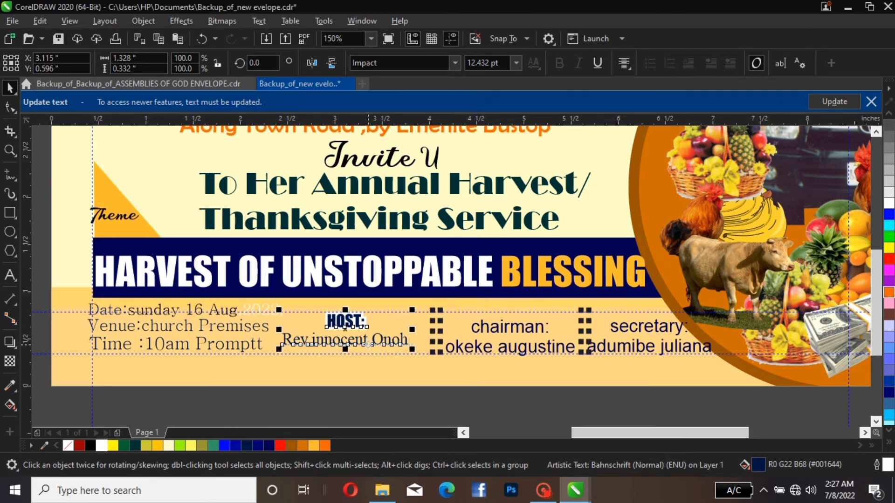
pyautogui.press('Down')
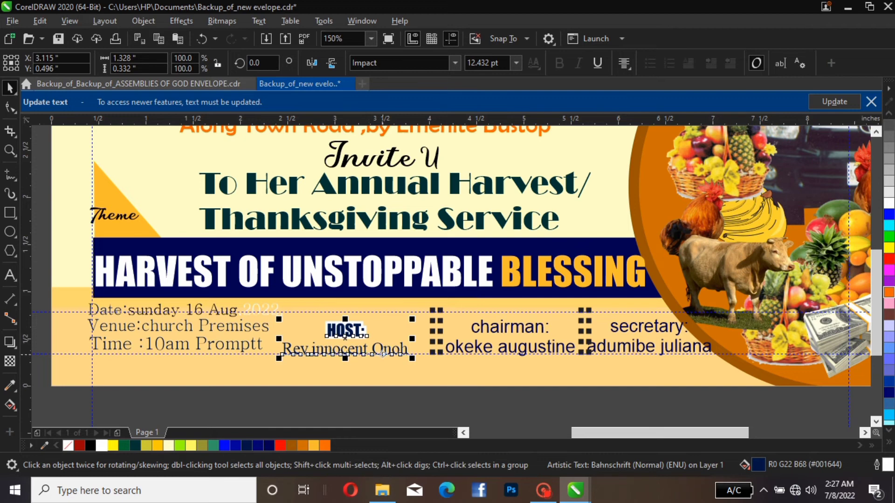
pyautogui.click(386, 360)
# Move the double dotted divider between the host and chairman blocks 0.1 inches left, keeping its height level
pyautogui.click(438, 333)
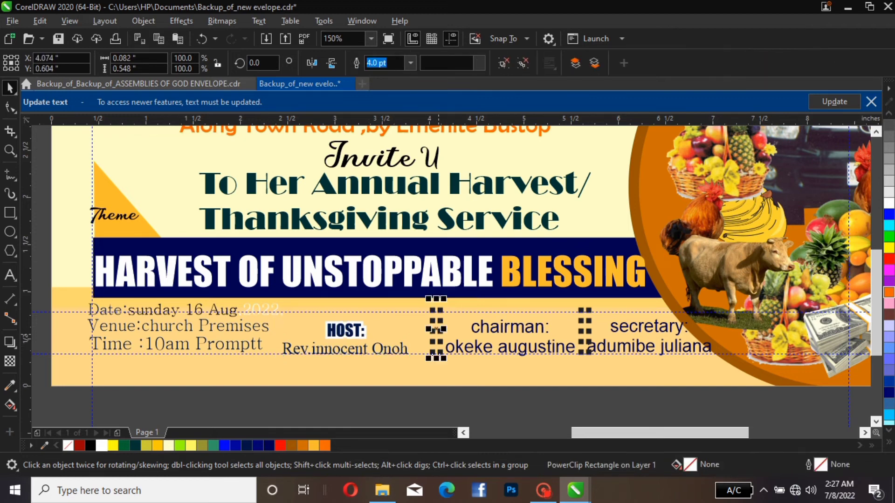
pyautogui.moveTo(439, 334); pyautogui.dragTo(430, 333)
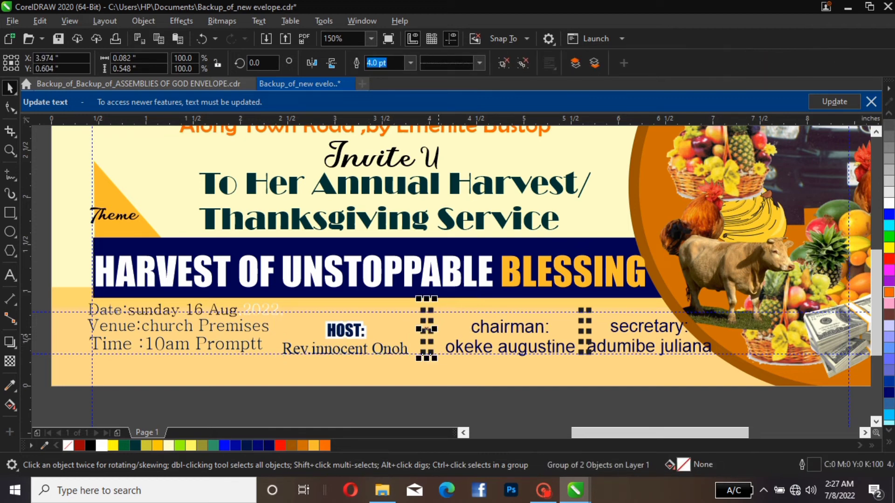
pyautogui.click(425, 354)
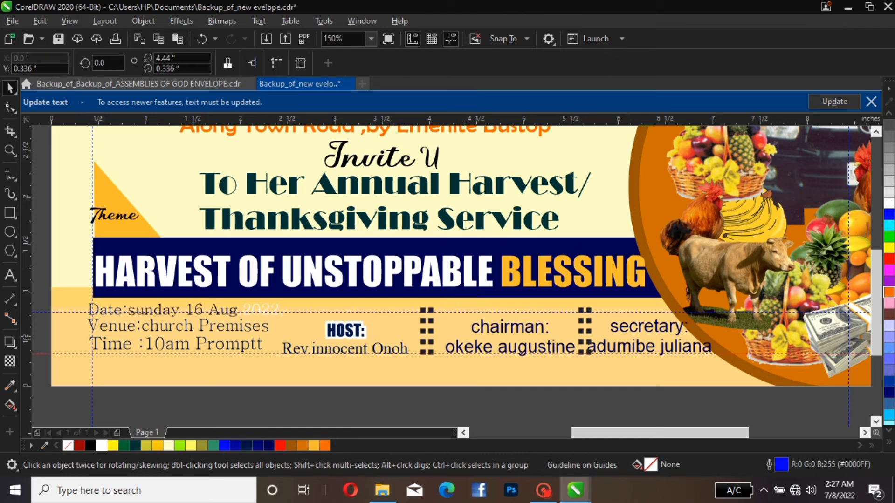
# Apply Title Case to the whole chairman text block between the dotted dividers
pyautogui.click(549, 347)
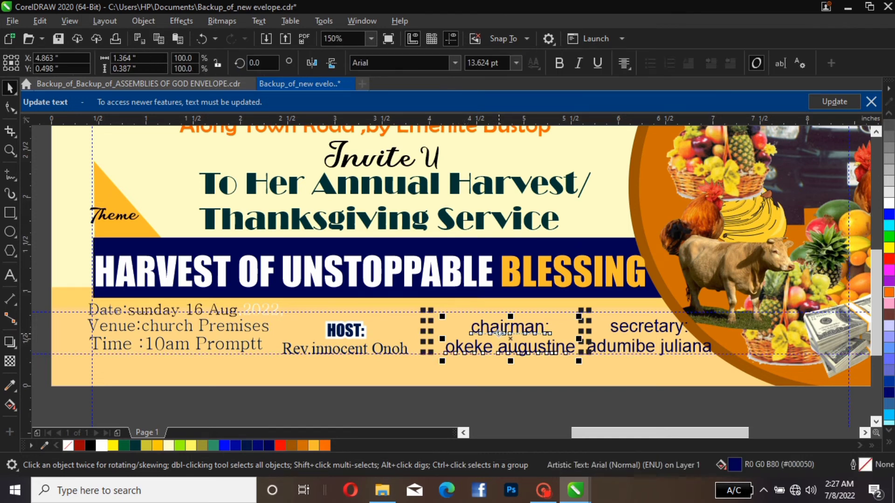
pyautogui.click(258, 21)
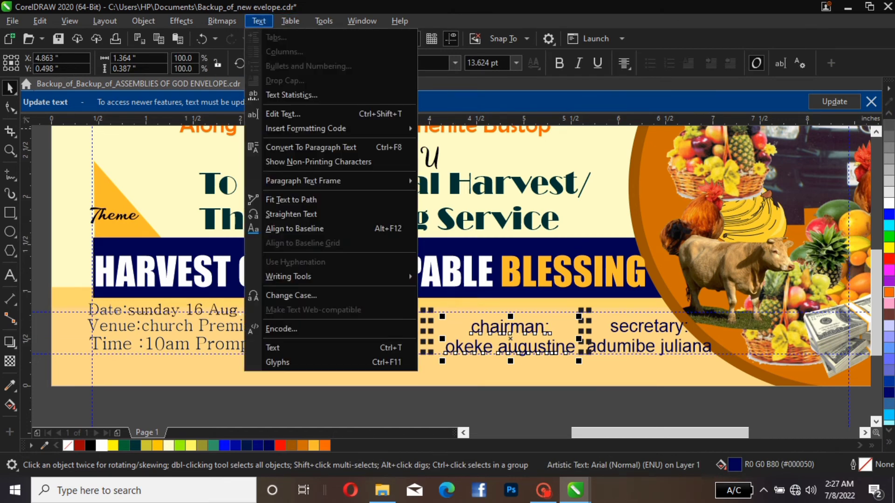
pyautogui.click(291, 295)
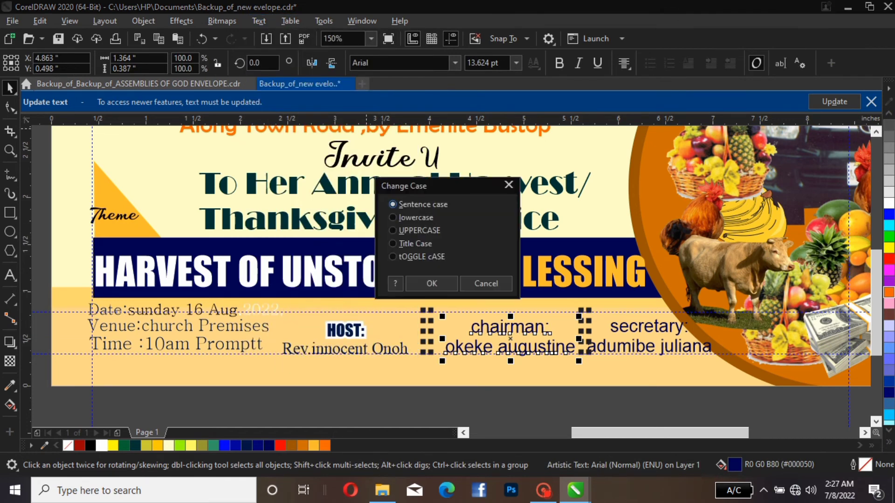
pyautogui.click(414, 244)
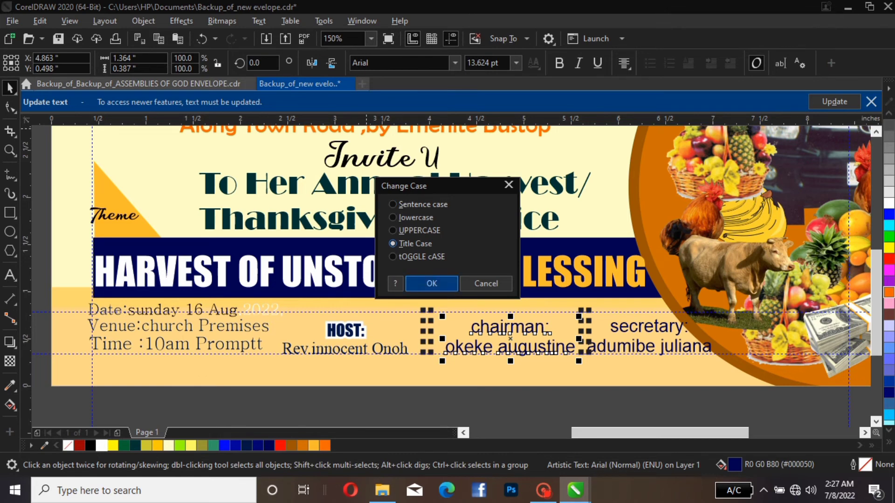
pyautogui.click(431, 284)
# Convert the "Chairman:" label to uppercase and set its font to Impact
pyautogui.doubleClick(471, 326)
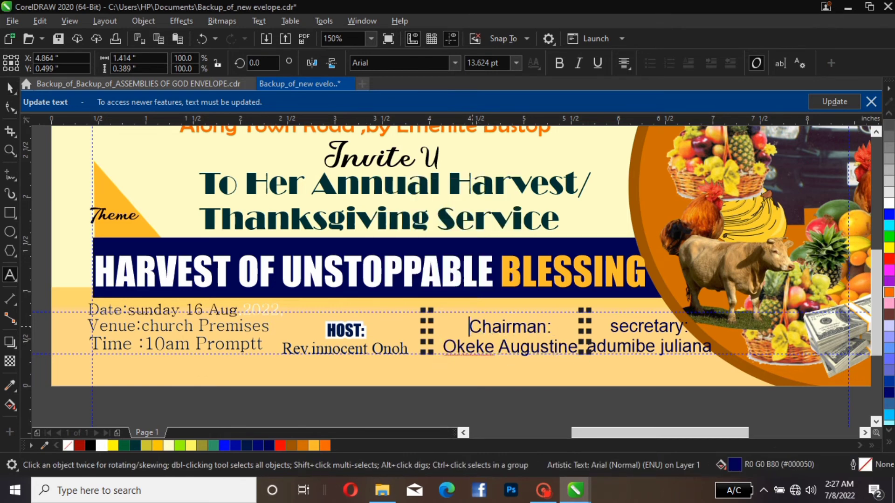
pyautogui.moveTo(470, 326); pyautogui.dragTo(554, 321)
pyautogui.click(258, 21)
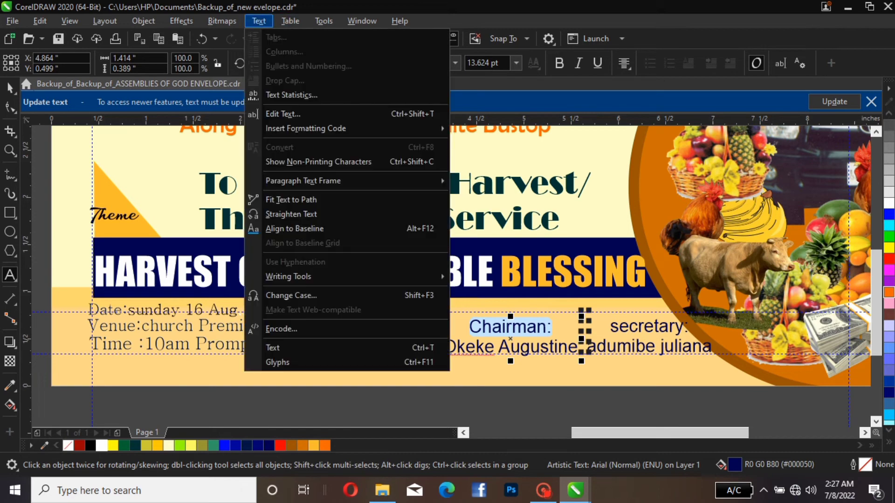
pyautogui.click(292, 295)
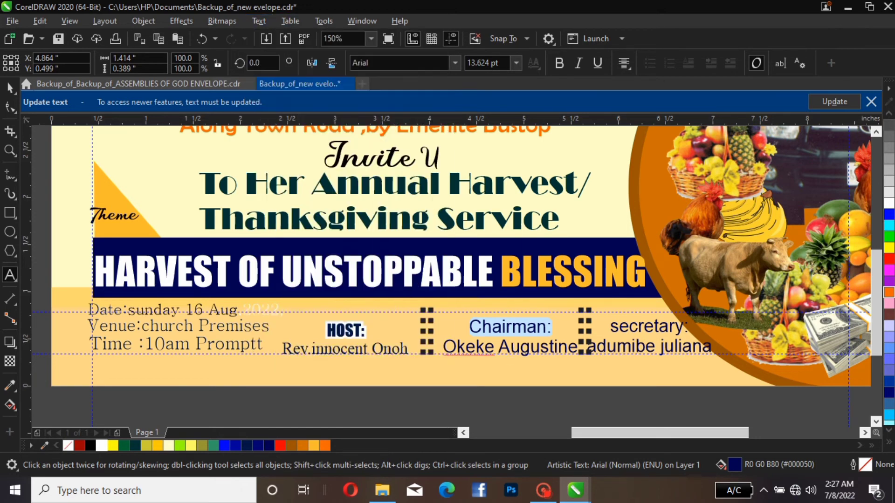
pyautogui.click(392, 230)
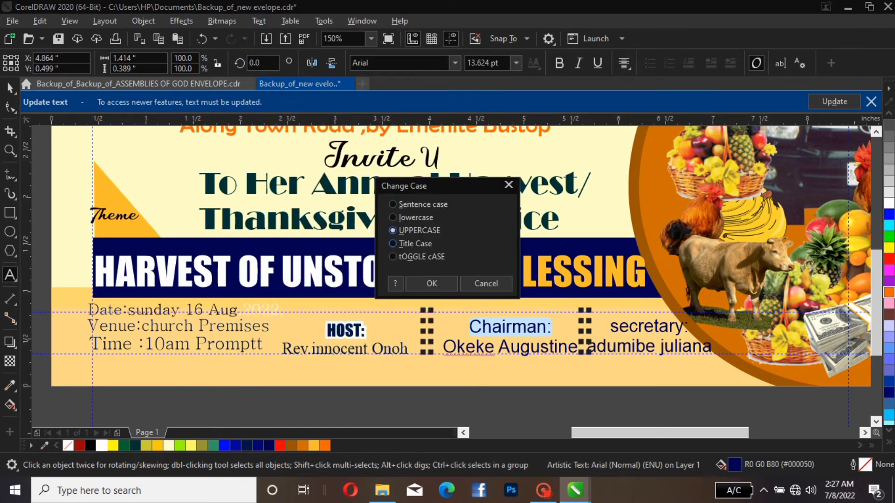
pyautogui.click(432, 283)
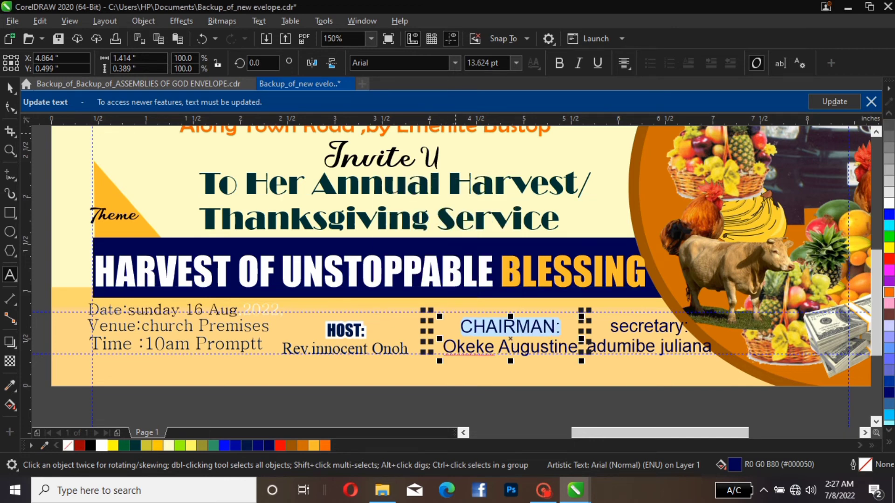
pyautogui.click(455, 63)
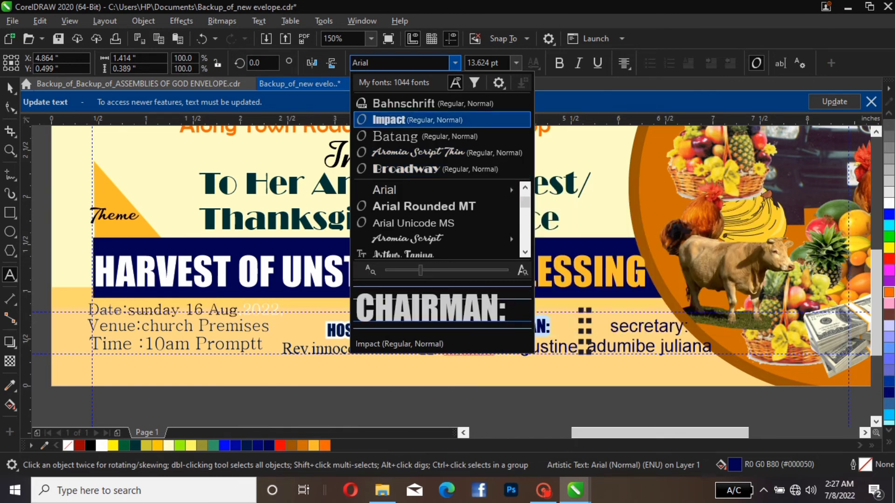
pyautogui.click(389, 120)
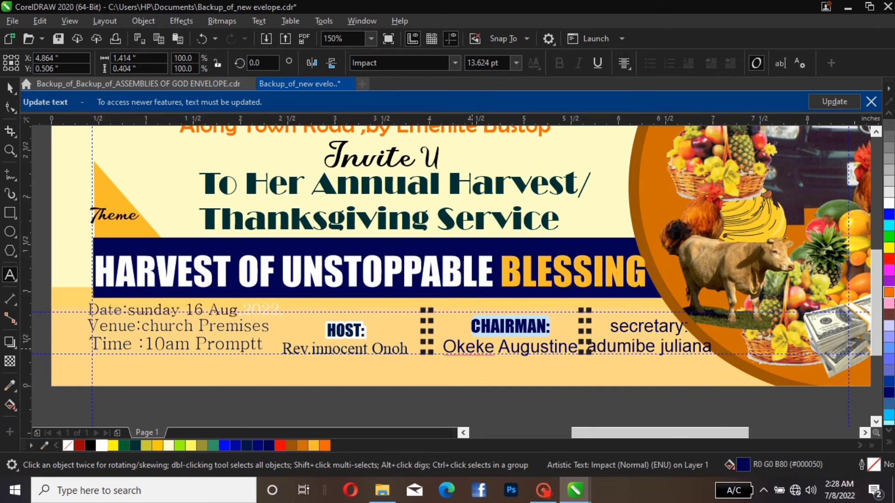
# Set the font of the chairman's name line beneath the "CHAIRMAN:" label to Bahnschrift
pyautogui.click(447, 347)
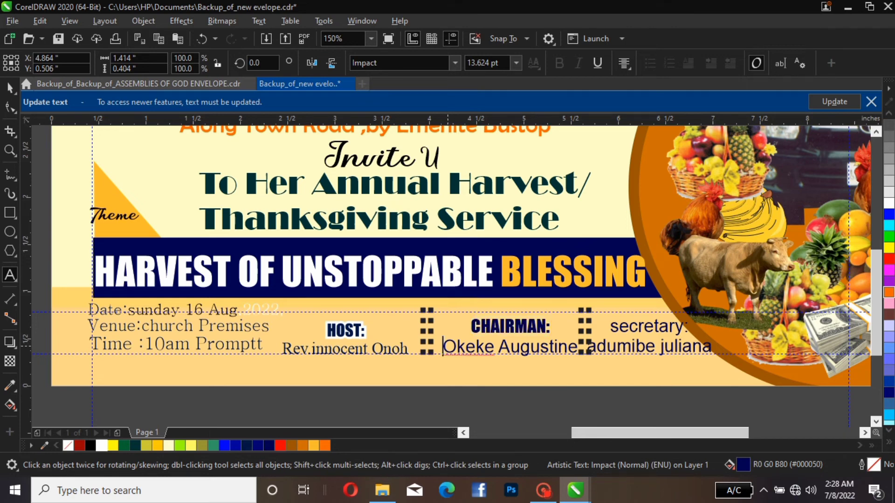
pyautogui.moveTo(447, 346); pyautogui.dragTo(553, 346)
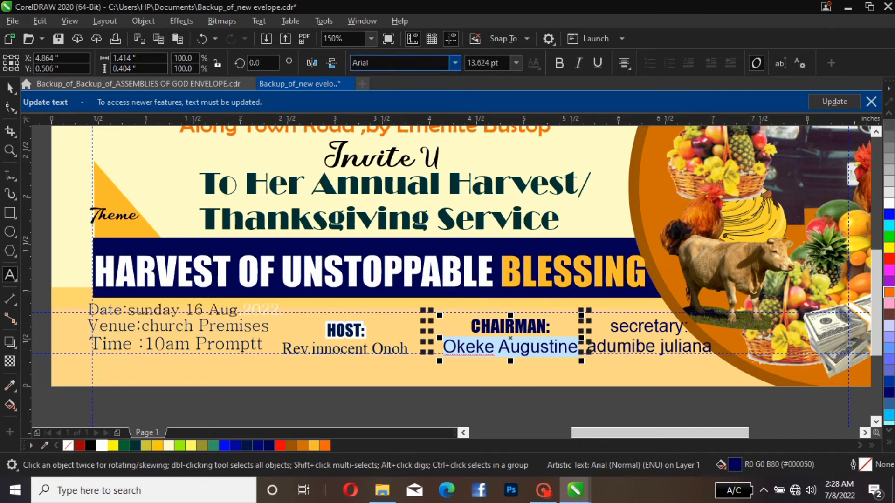
pyautogui.click(453, 64)
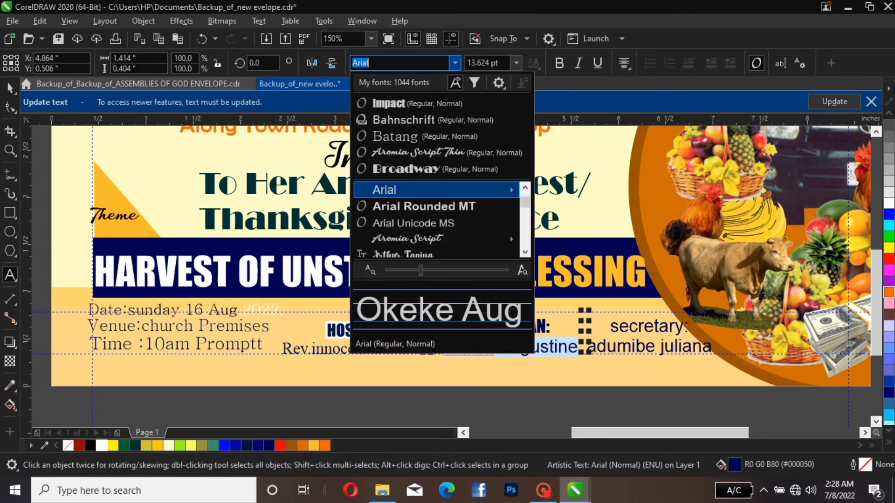
pyautogui.click(433, 120)
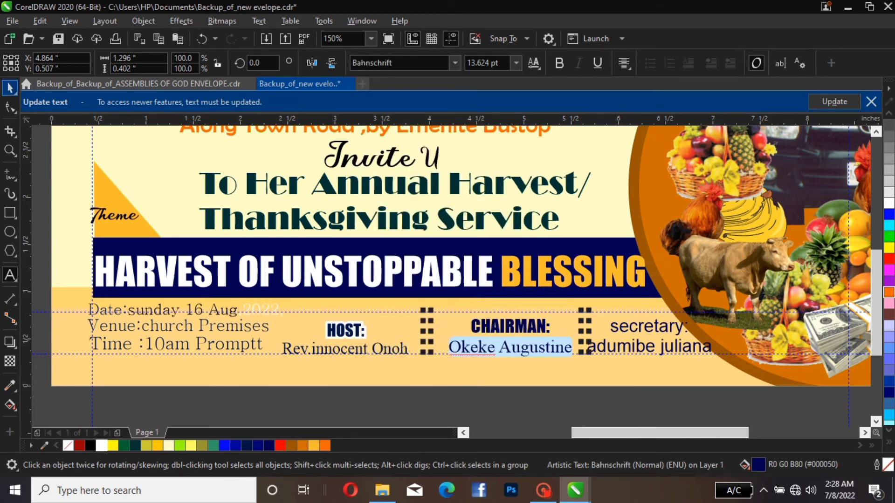
pyautogui.click(10, 88)
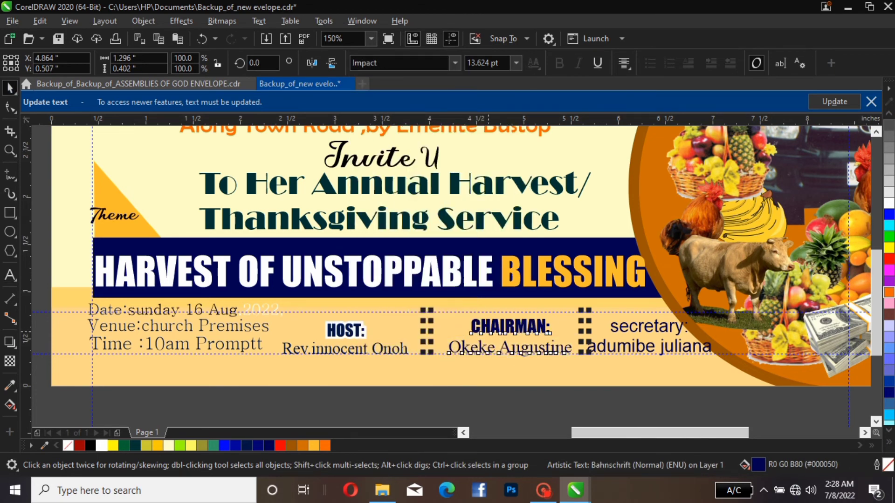
# Nudge the chairman block about 0.06 inches left and 0.04 inches up, and move the chairman–secretary divider left to X 5.48 inches
pyautogui.moveTo(490, 334); pyautogui.dragTo(484, 330)
pyautogui.click(483, 329)
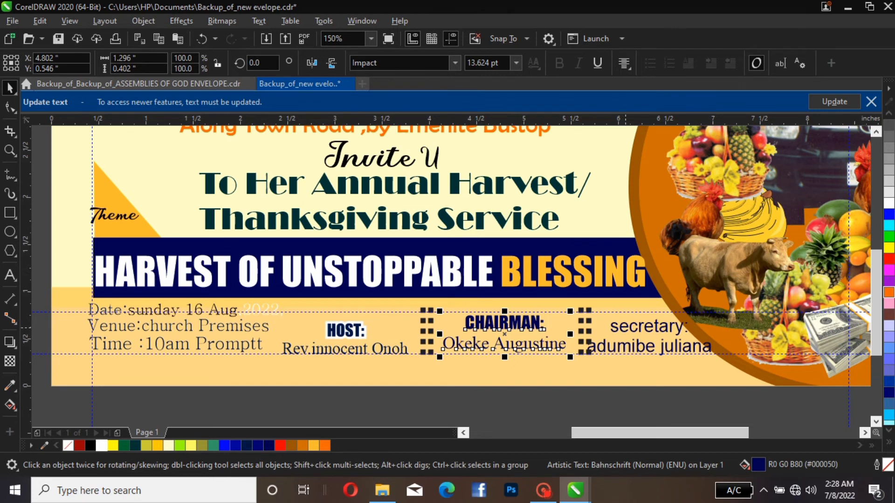
pyautogui.click(620, 328)
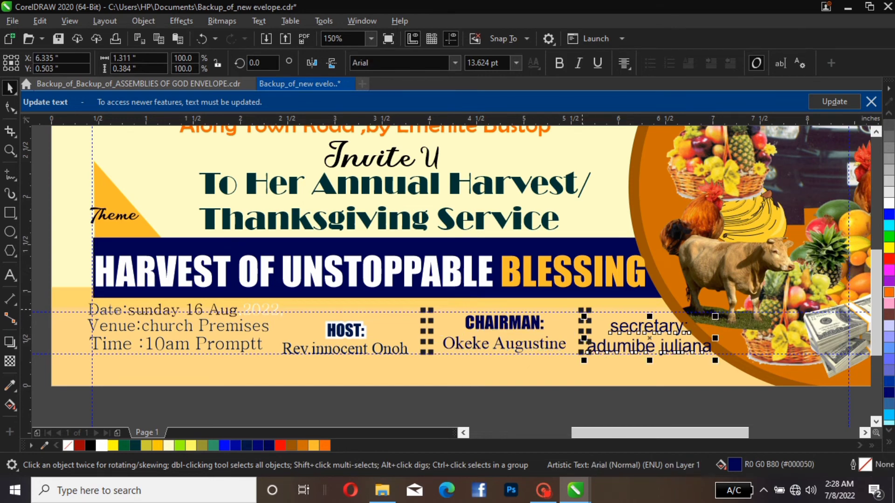
pyautogui.click(582, 312)
pyautogui.moveTo(581, 309); pyautogui.dragTo(566, 310)
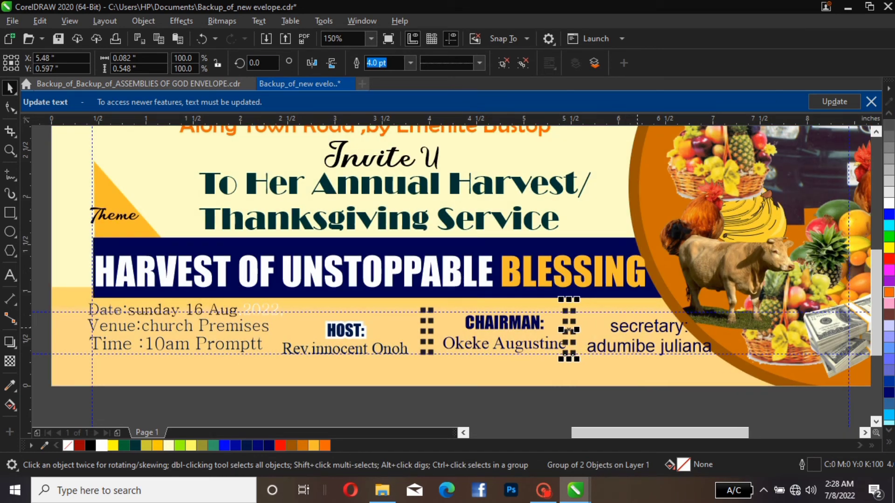
# Move the secretary text block about 0.1 inches left and 0.04 inches up, closer to the dotted divider
pyautogui.click(637, 328)
pyautogui.click(642, 327)
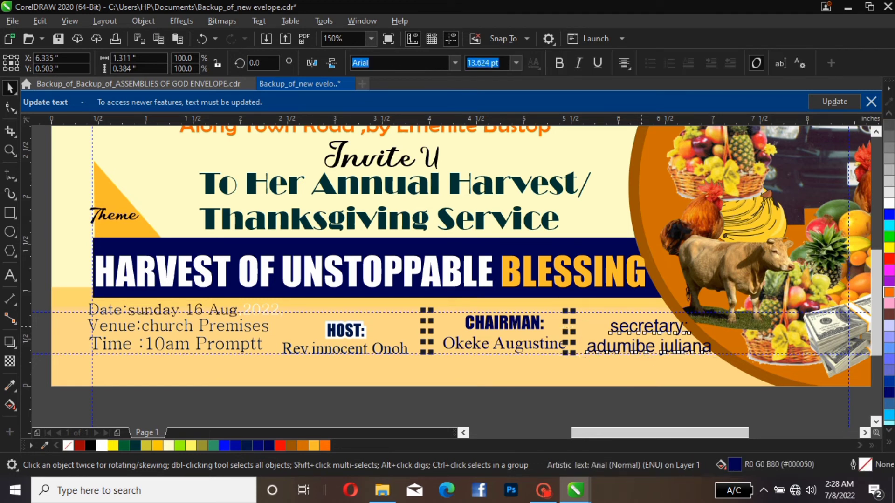
pyautogui.moveTo(642, 328); pyautogui.dragTo(632, 324)
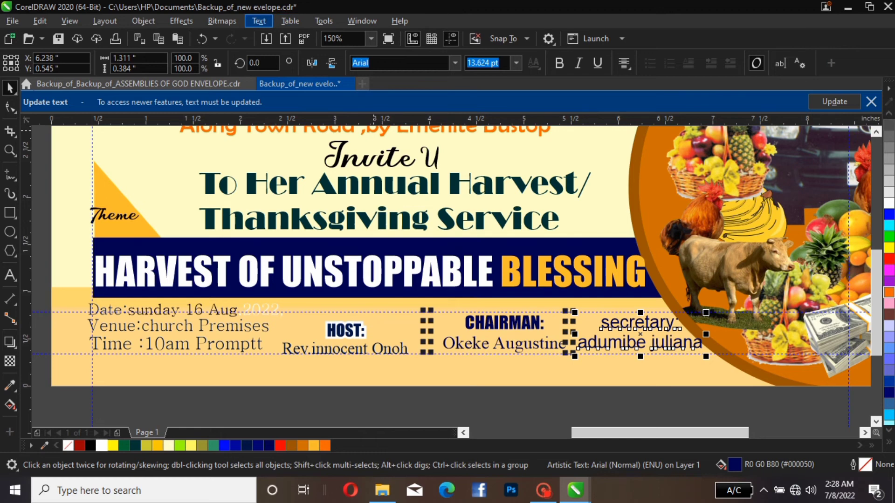
# Apply Title Case to the whole secretary text block
pyautogui.click(258, 20)
pyautogui.click(292, 295)
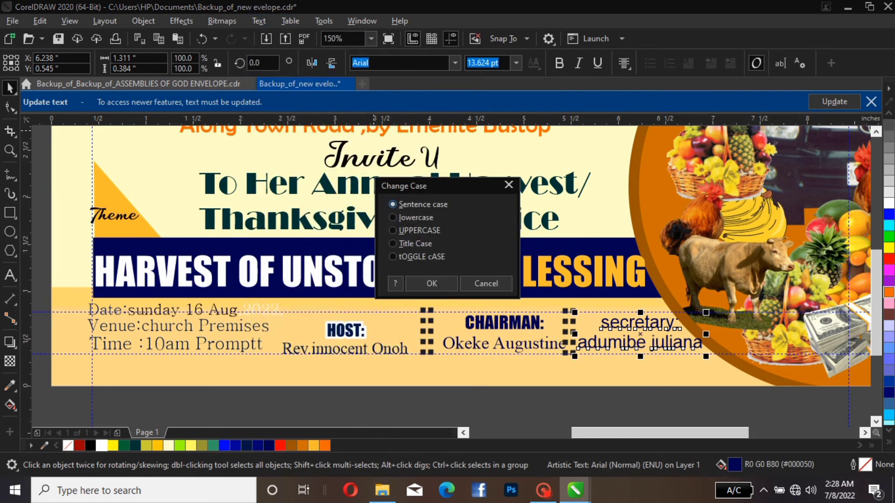
pyautogui.click(394, 244)
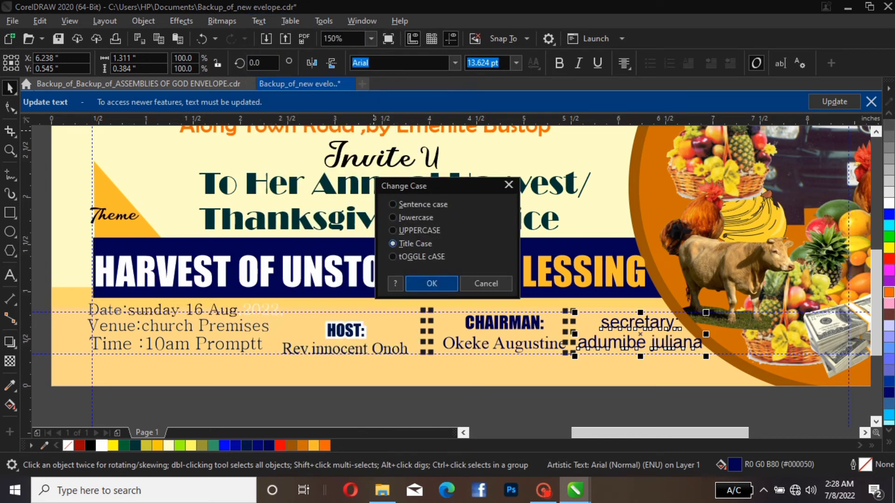
pyautogui.click(432, 283)
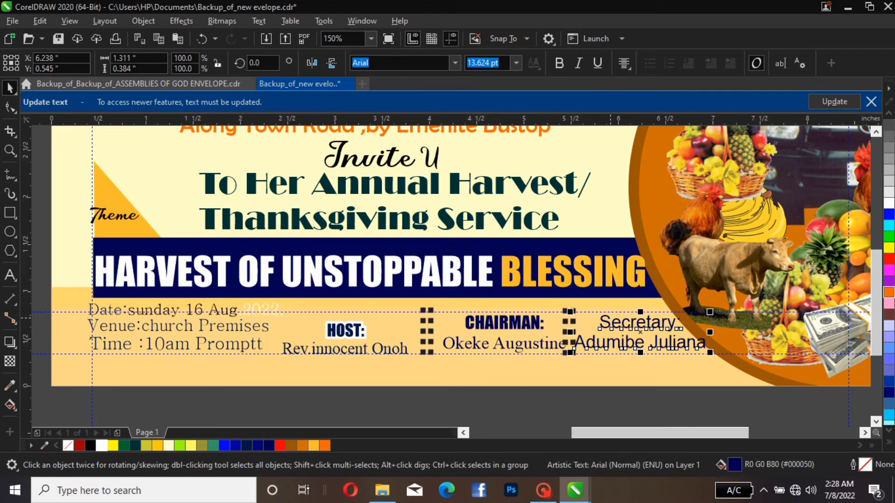
# Set the word "Secretary" in the label, without its colon, to the Impact font and convert it to uppercase
pyautogui.doubleClick(611, 323)
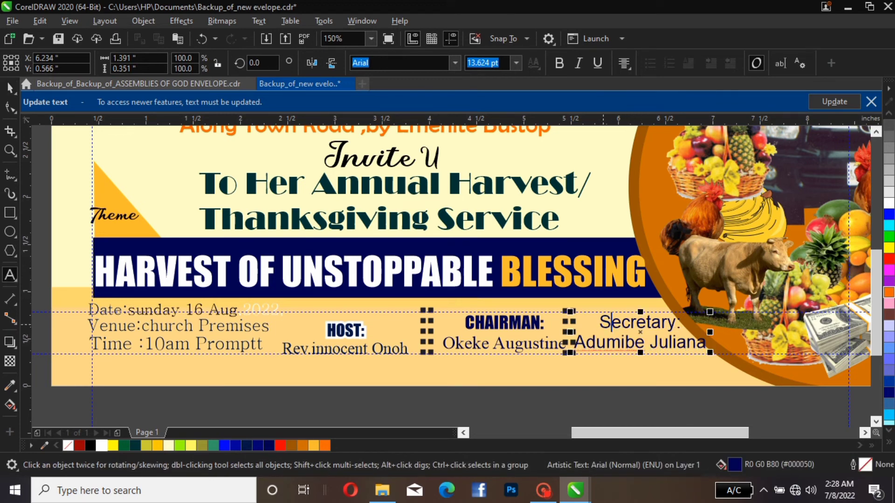
pyautogui.moveTo(602, 324); pyautogui.dragTo(678, 314)
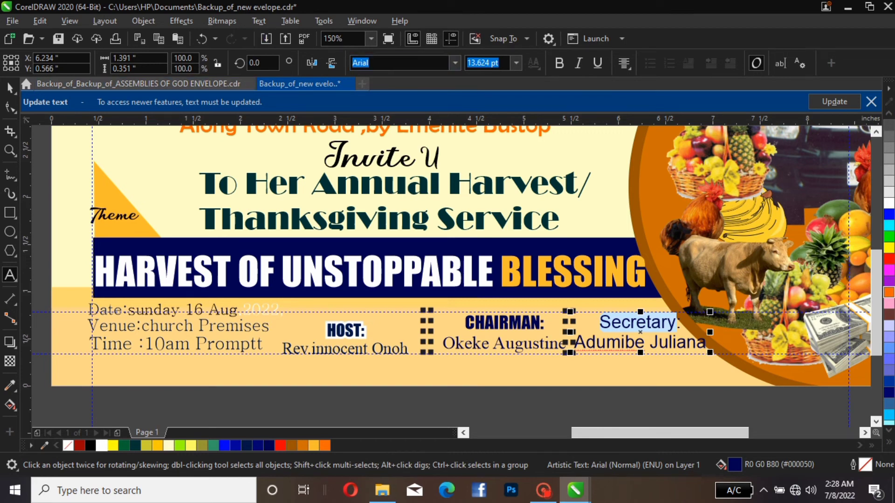
pyautogui.click(454, 62)
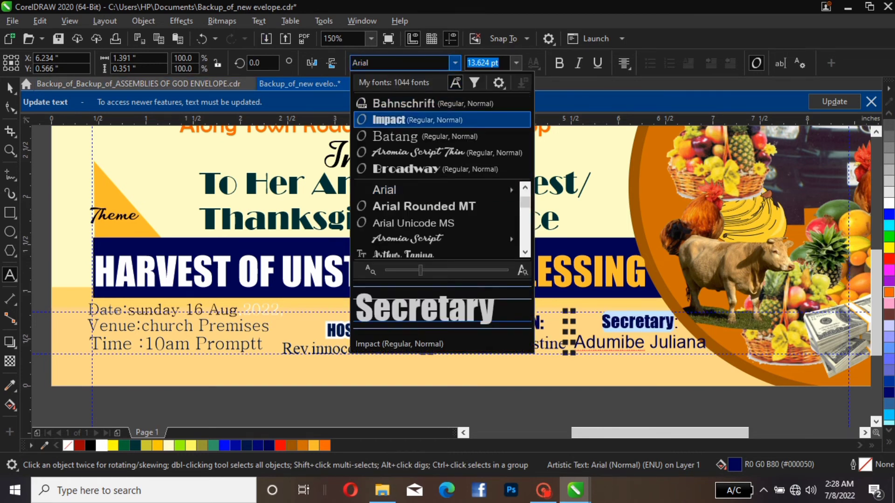
pyautogui.click(389, 120)
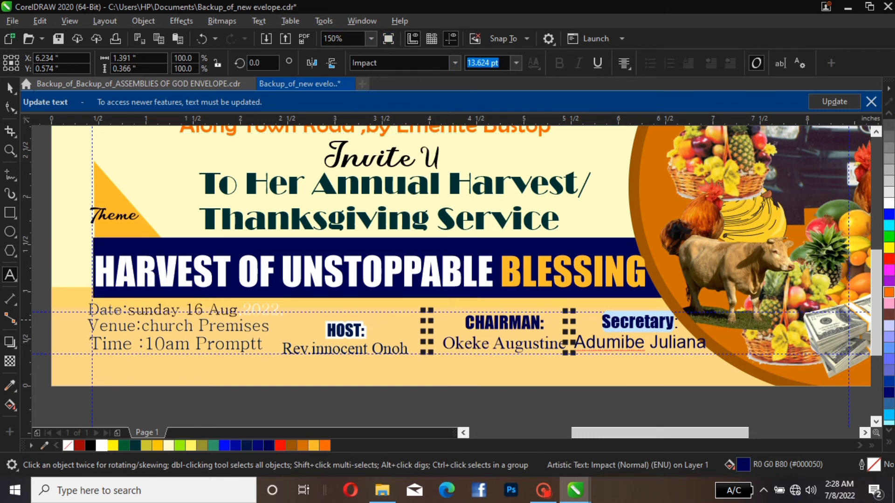
pyautogui.click(259, 21)
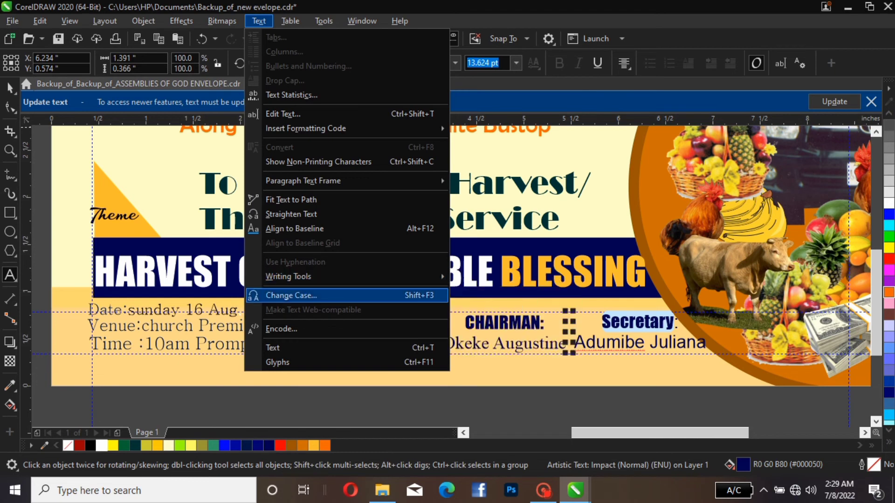
pyautogui.click(291, 296)
pyautogui.click(410, 231)
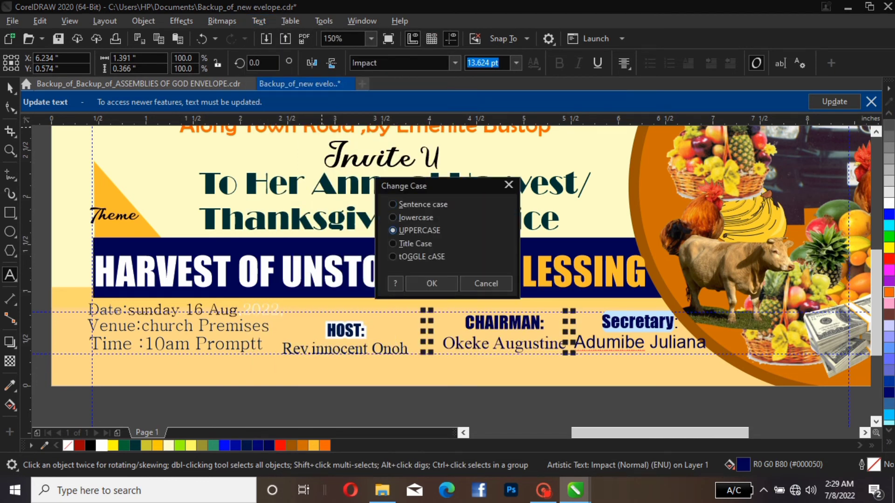
pyautogui.click(431, 283)
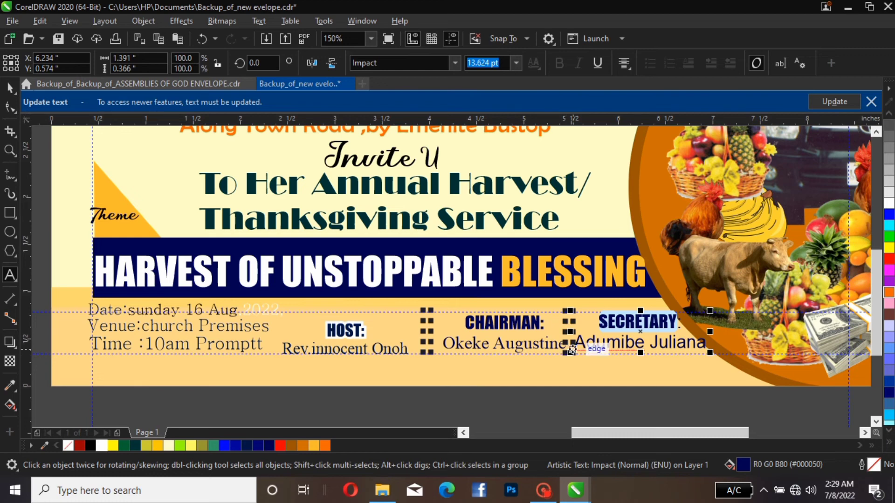
# Set the font of the secretary's name line beneath the "SECRETARY:" label to Bahnschrift
pyautogui.moveTo(573, 349); pyautogui.dragTo(596, 348)
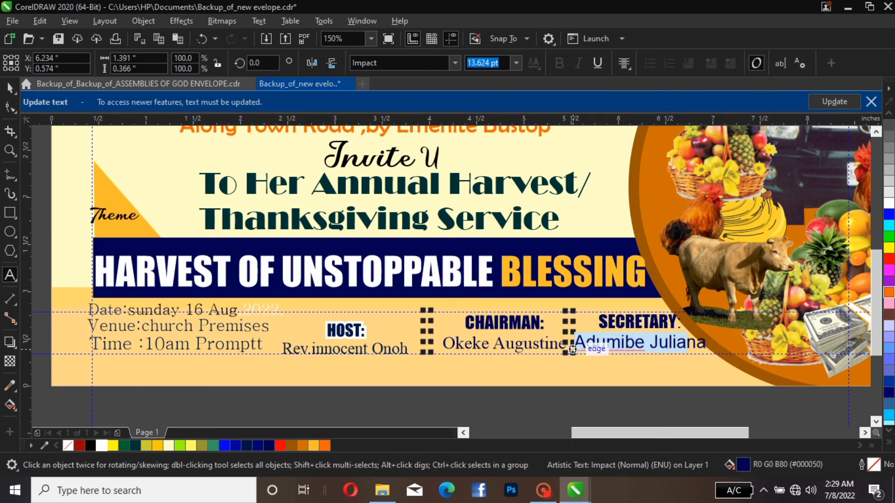
pyautogui.hotkey('shift', 'Right')
pyautogui.hotkey('shift', 'Right')
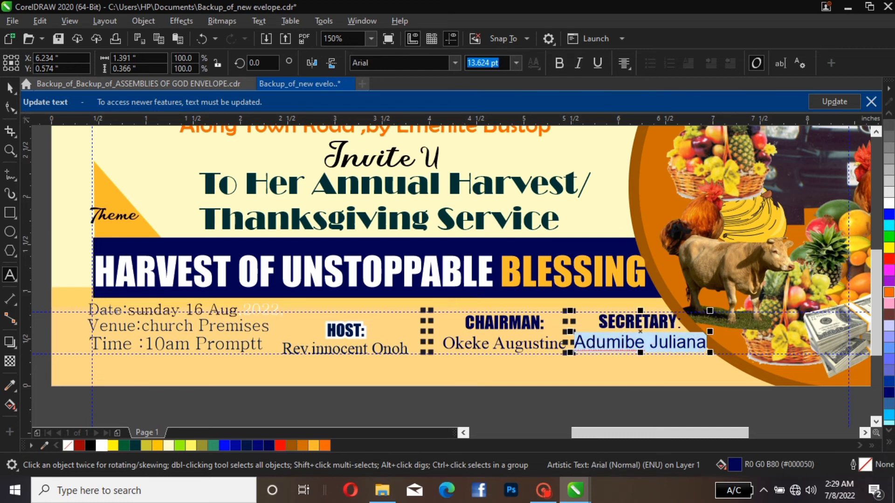
pyautogui.click(455, 63)
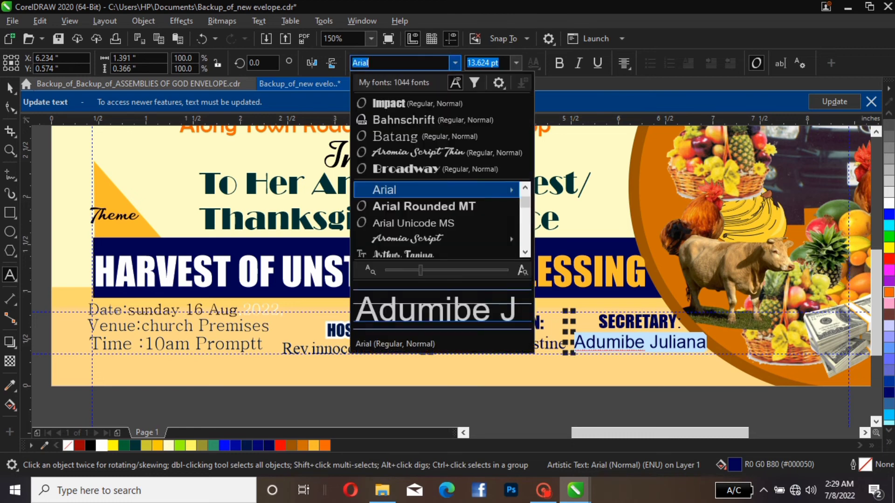
pyautogui.press('Return')
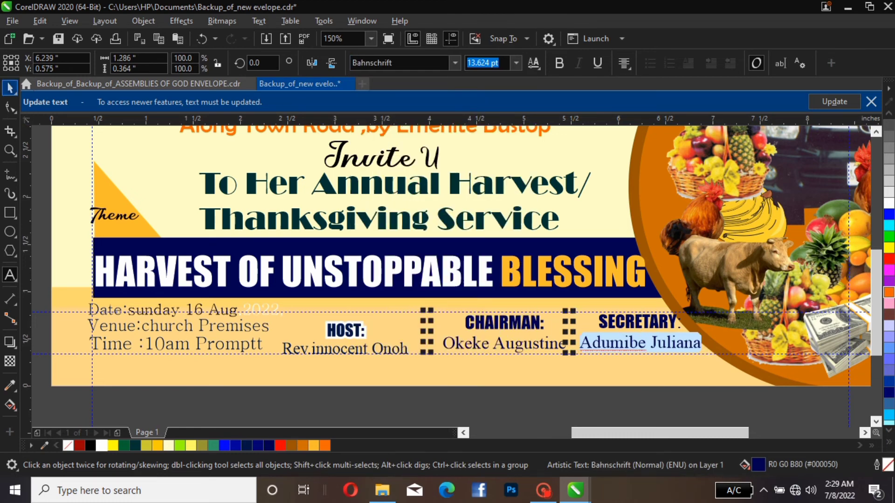
pyautogui.click(7, 83)
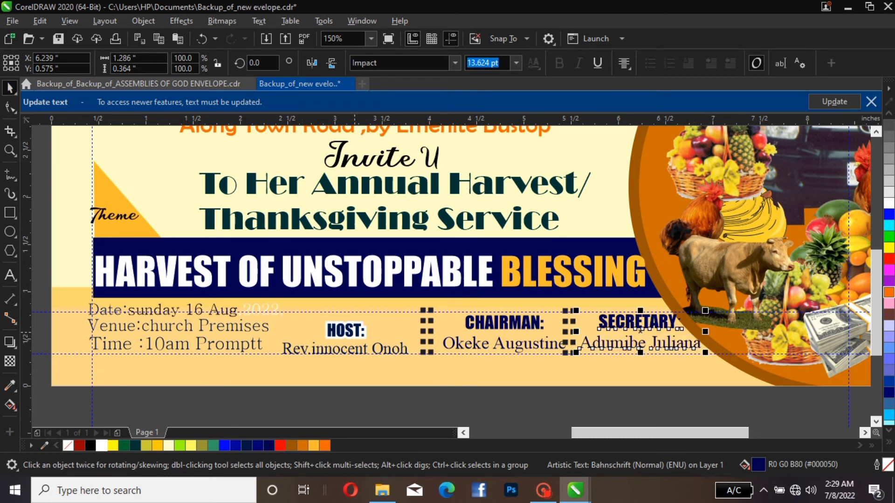
# Set the font size of the whole host text block to 13.624 pt, matching the chairman and secretary blocks
pyautogui.click(353, 333)
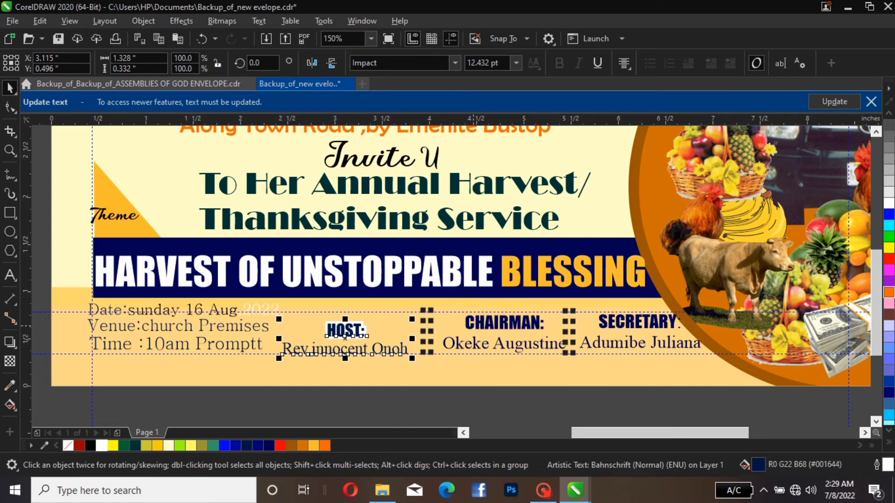
pyautogui.click(474, 330)
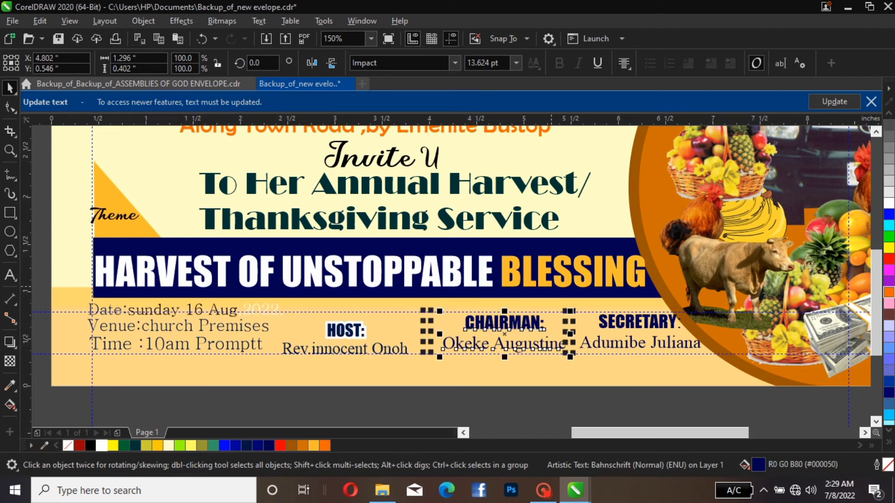
pyautogui.click(609, 328)
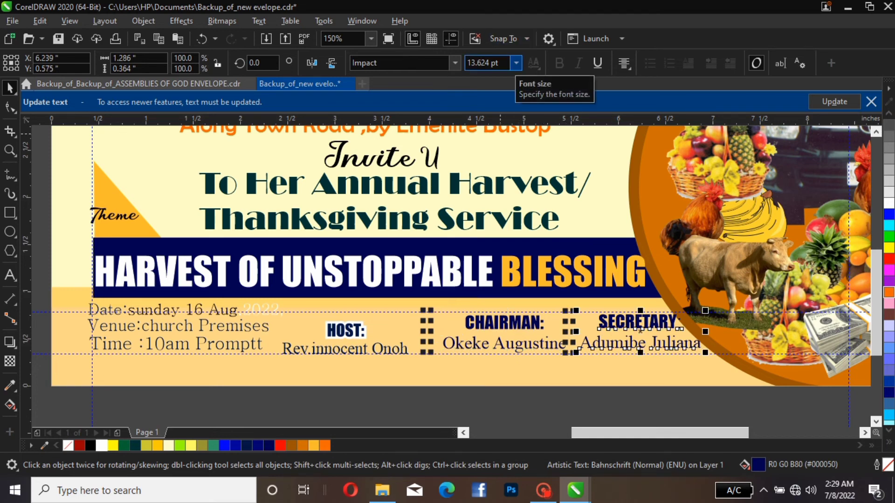
pyautogui.click(357, 333)
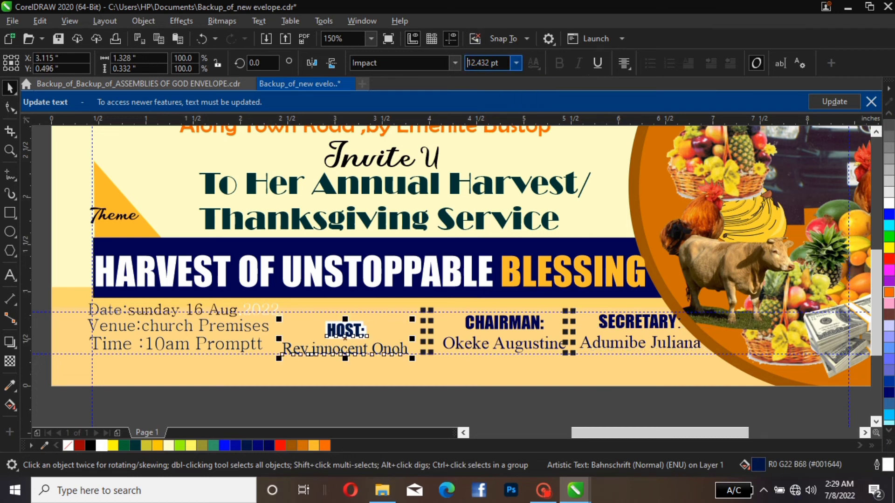
pyautogui.tripleClick(497, 63)
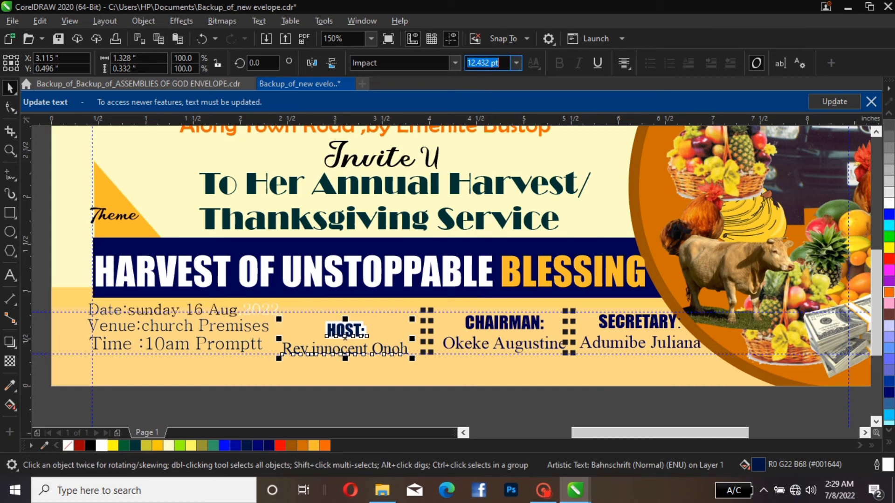
pyautogui.write('13.624')
pyautogui.press('Return')
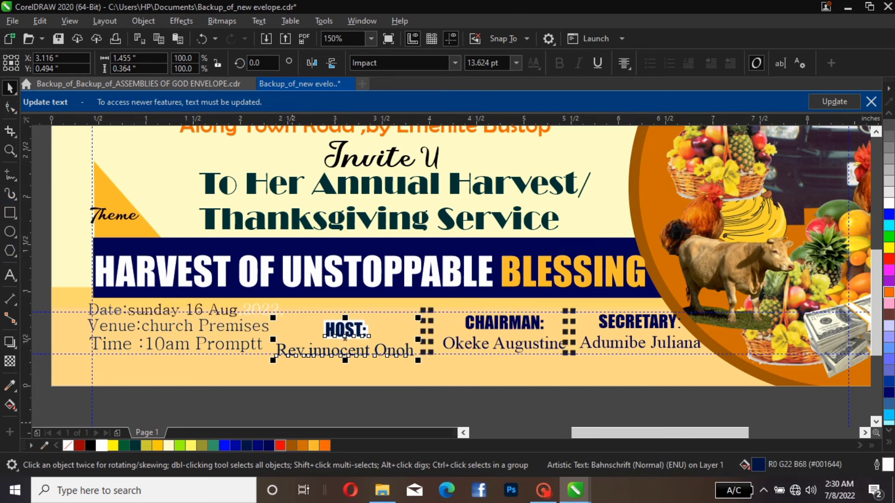
# Fill the host text block with the dark navy colour R0 G0 B80
pyautogui.click(269, 446)
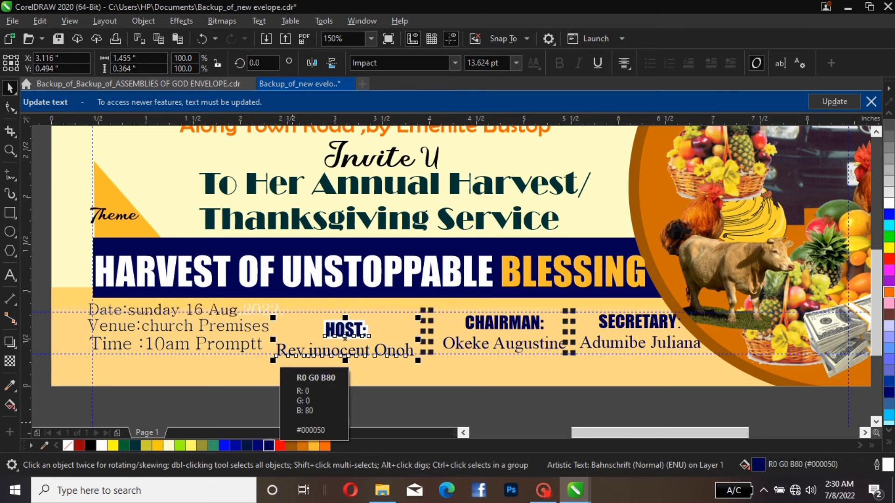
pyautogui.doubleClick(365, 332)
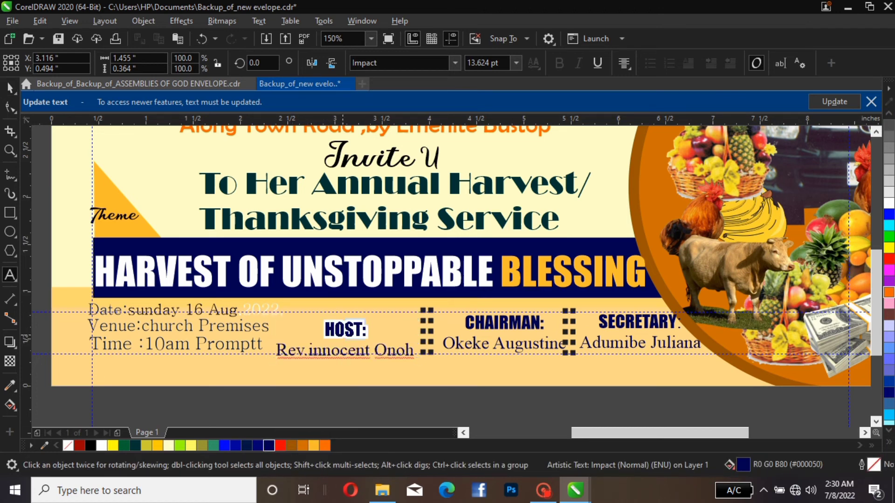
pyautogui.click(300, 397)
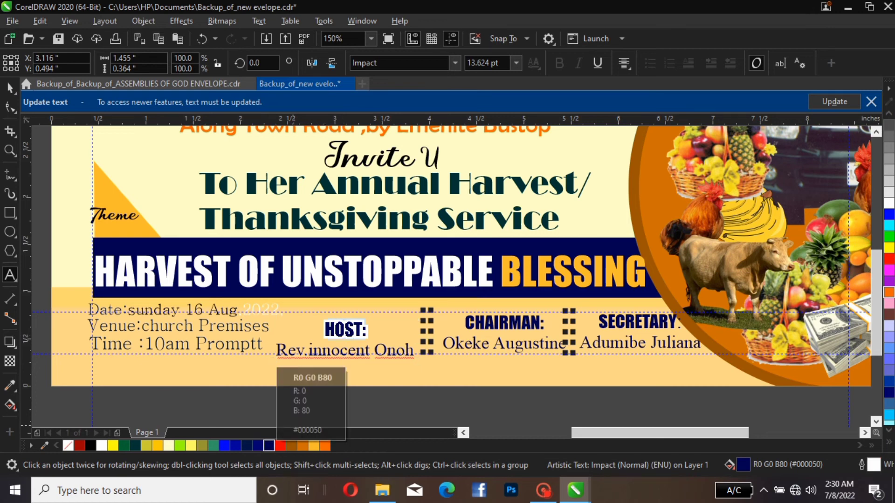
pyautogui.click(9, 87)
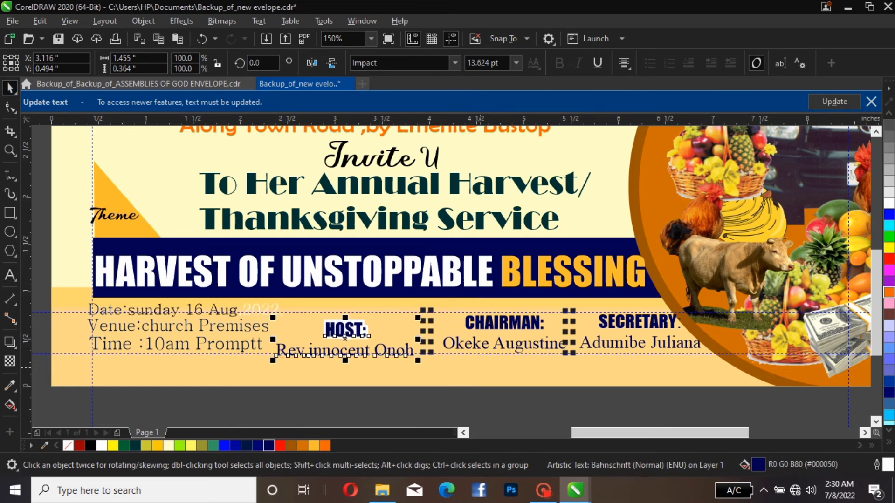
# Give the "SECRETARY:" label, including its colon, a white 4.0 pt outline placed behind the fill and scaling with the object
pyautogui.click(615, 322)
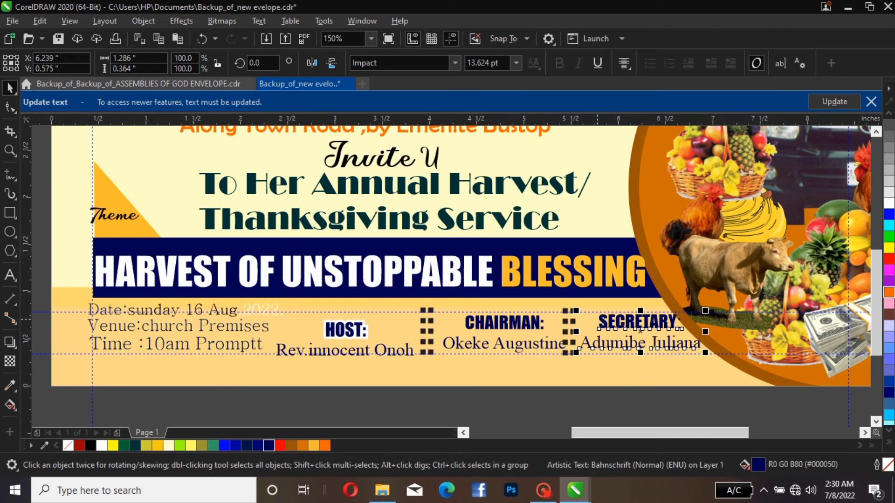
pyautogui.click(597, 321)
pyautogui.doubleClick(602, 322)
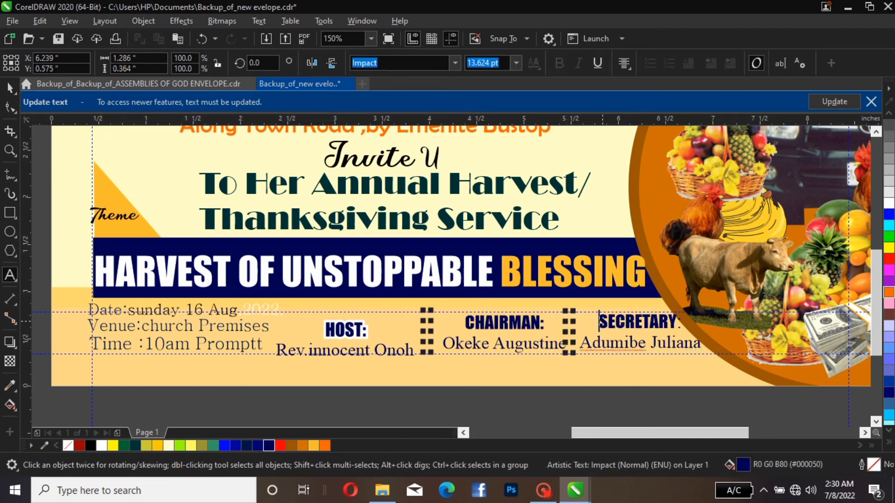
pyautogui.moveTo(601, 321); pyautogui.dragTo(681, 322)
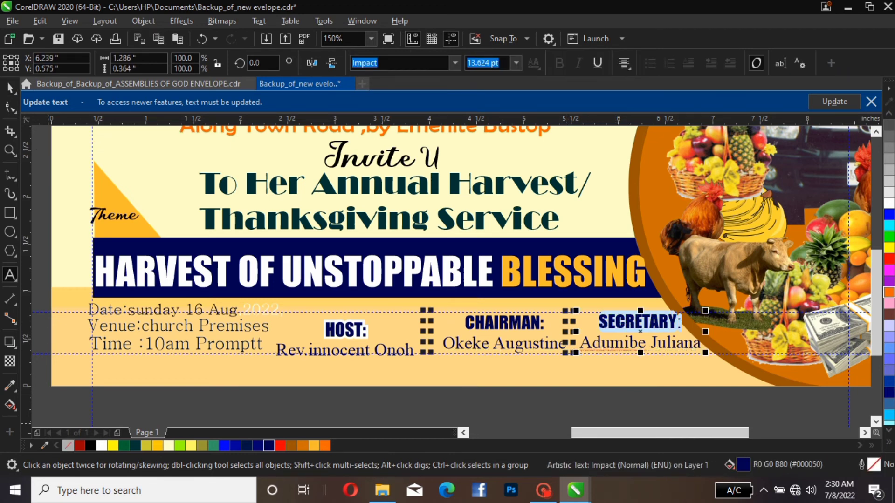
pyautogui.click(102, 445)
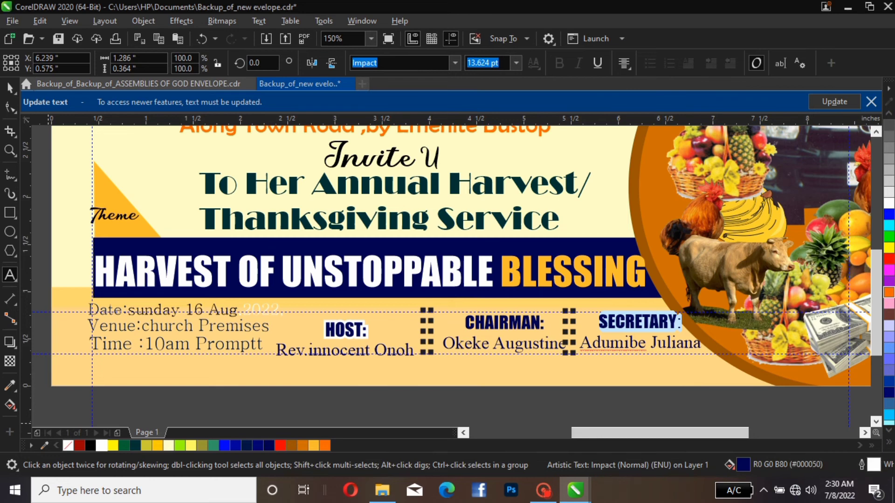
pyautogui.doubleClick(873, 465)
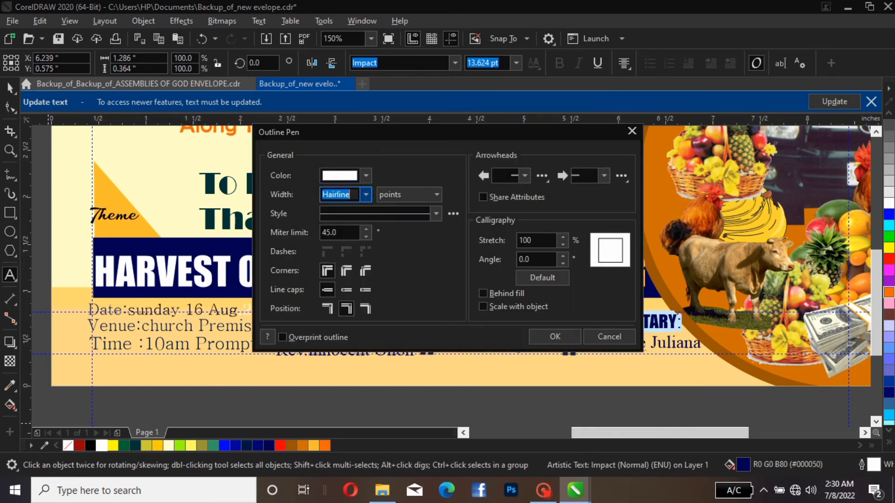
pyautogui.click(366, 194)
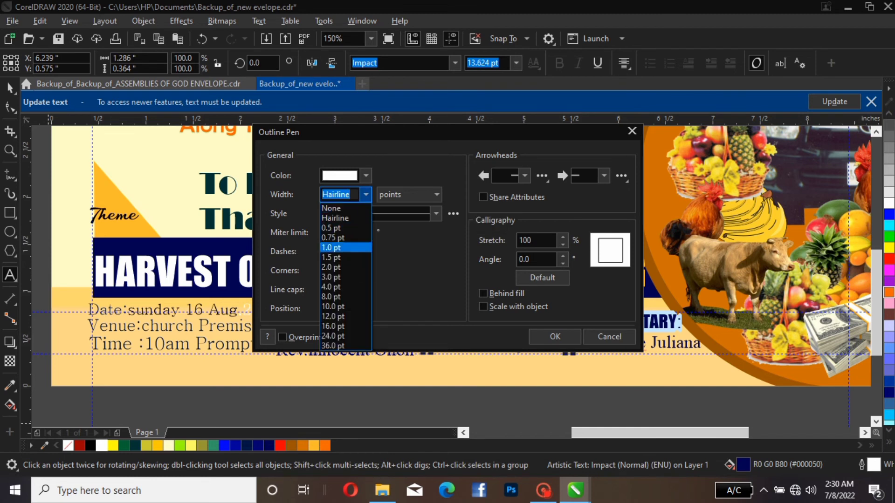
pyautogui.click(347, 287)
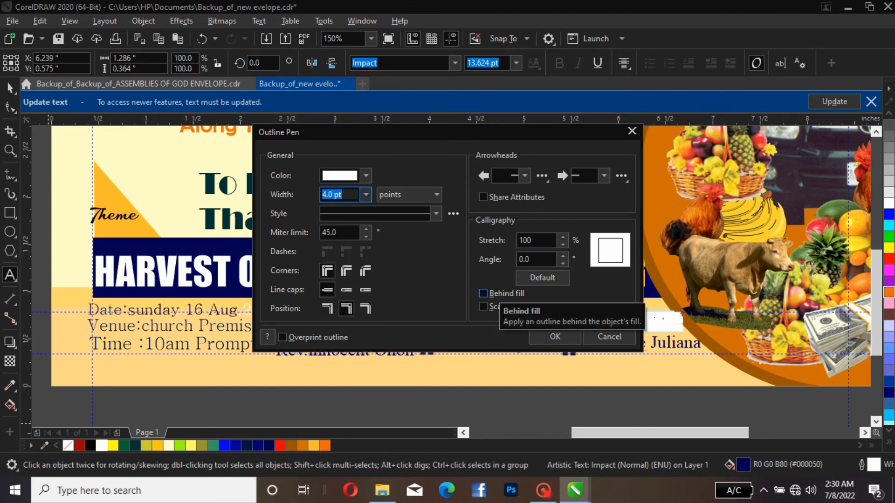
pyautogui.click(483, 293)
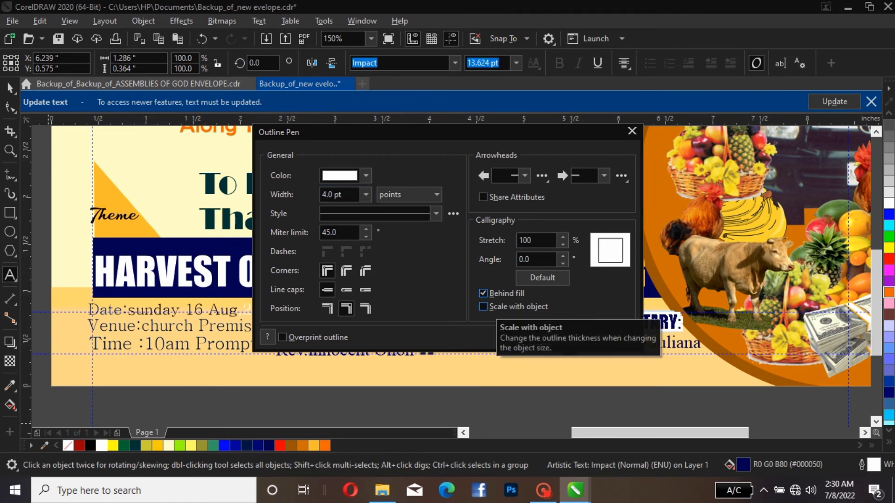
pyautogui.click(482, 306)
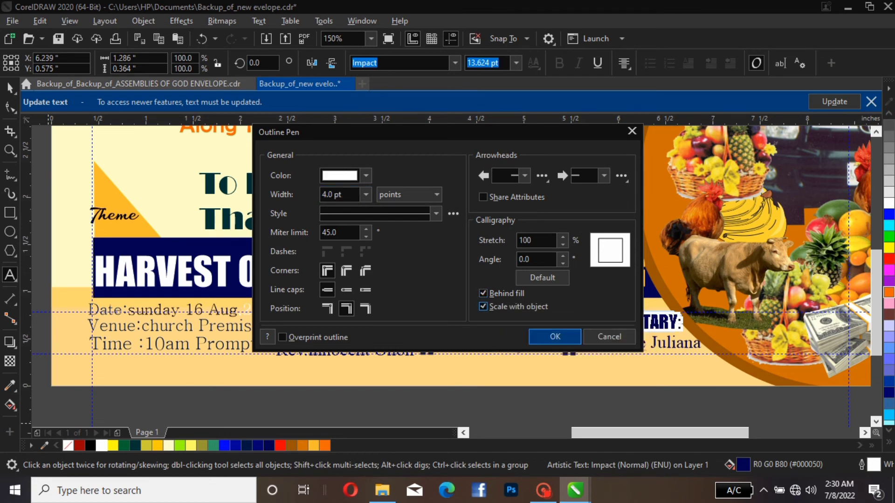
pyautogui.click(555, 336)
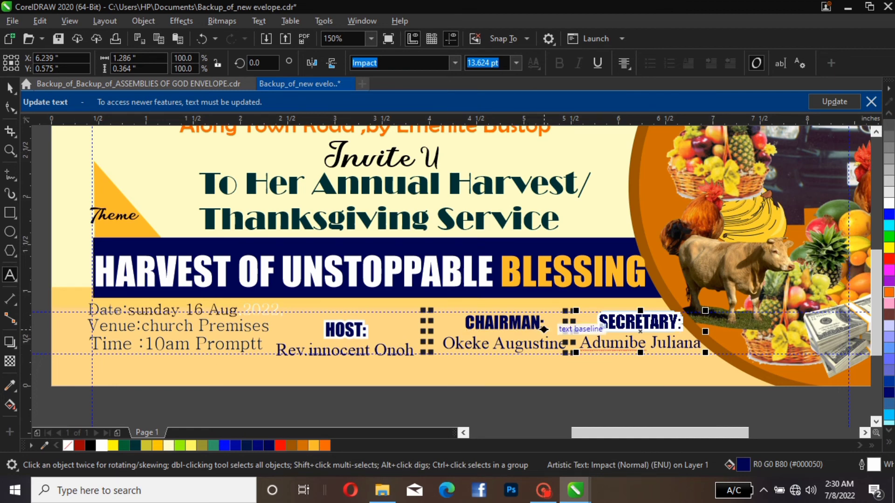
# Give the "CHAIRMAN:" label a white 4.0 pt outline placed behind the fill and scaling with the object
pyautogui.click(543, 329)
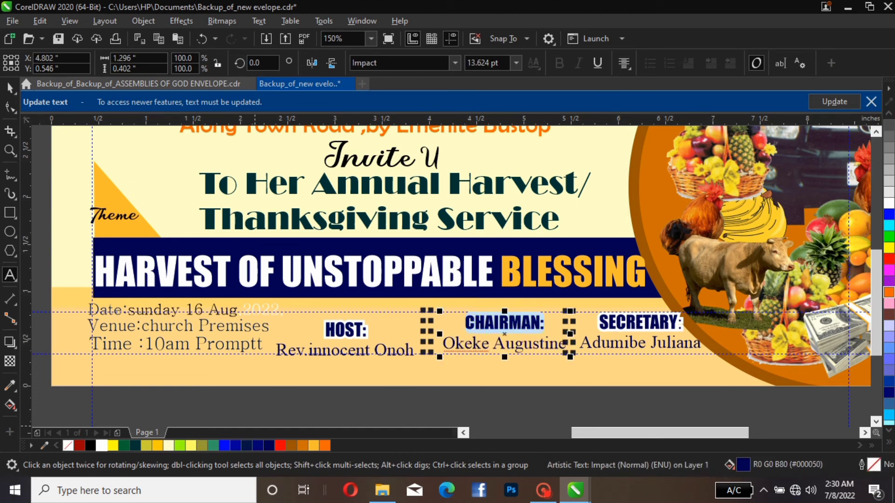
pyautogui.rightClick(102, 446)
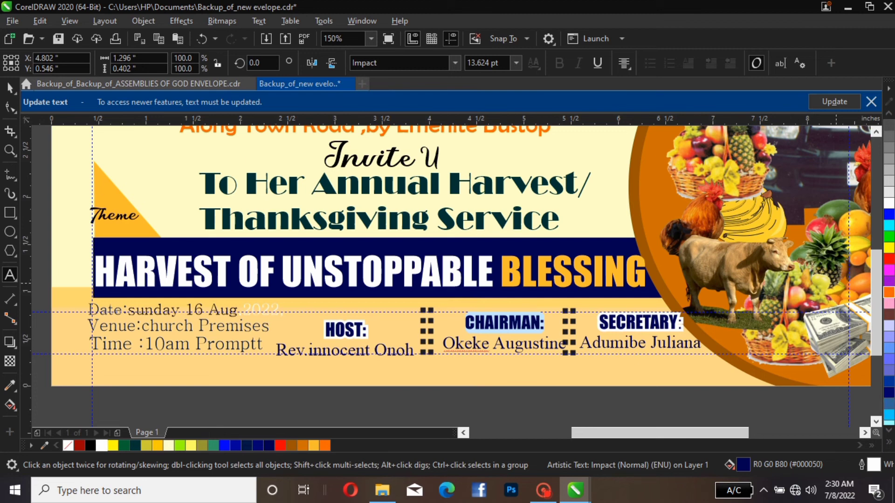
pyautogui.press('F12')
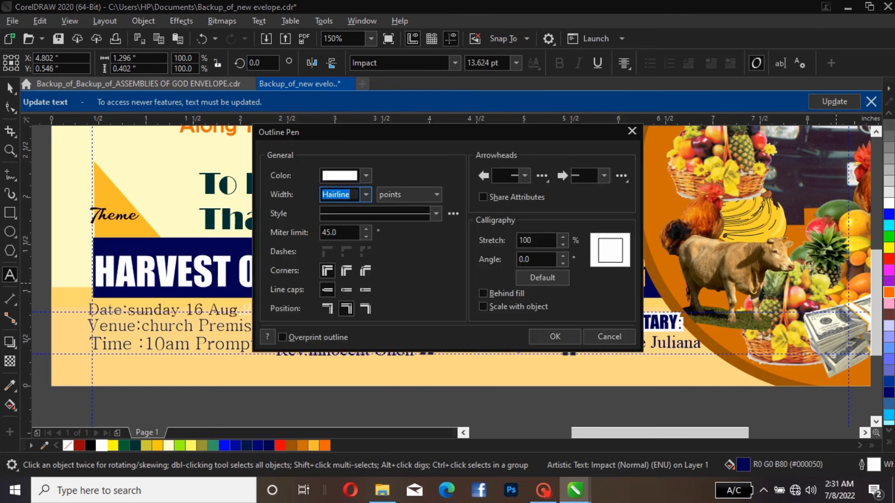
pyautogui.click(366, 195)
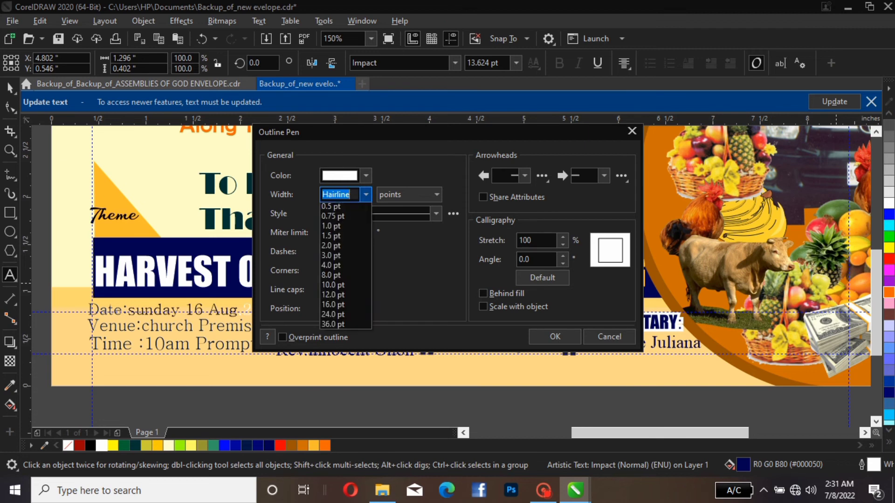
pyautogui.click(345, 287)
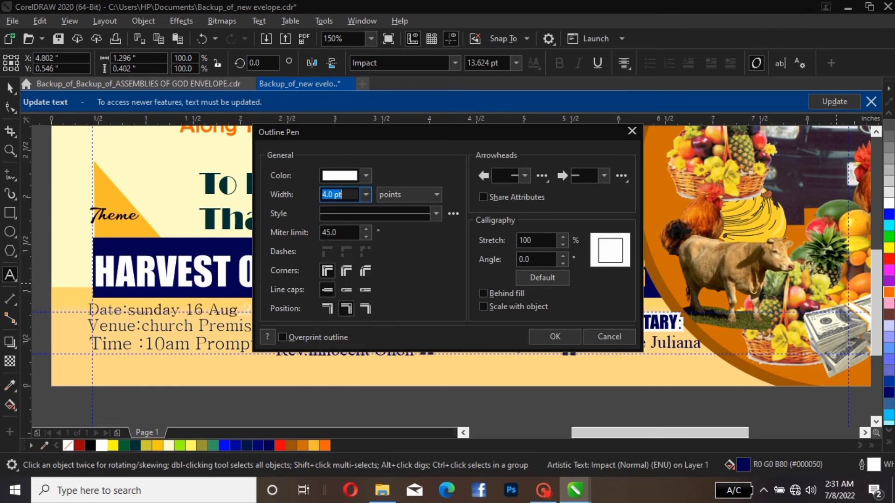
pyautogui.click(484, 293)
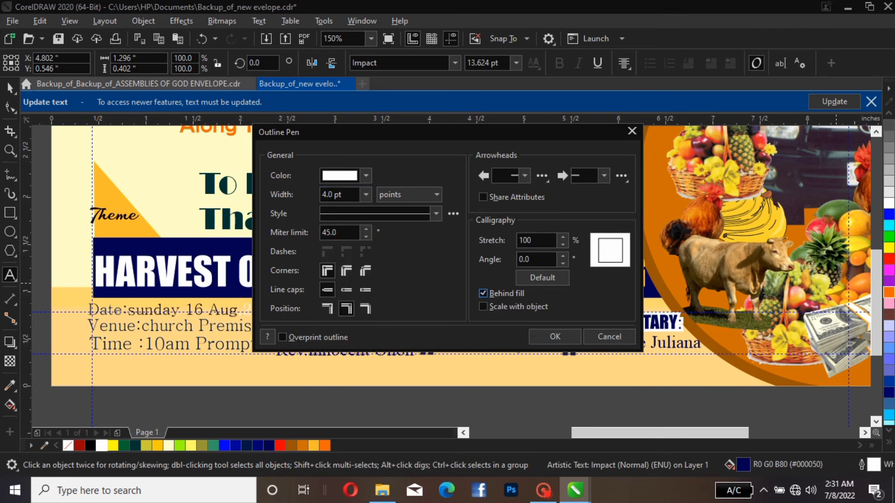
pyautogui.click(484, 307)
pyautogui.click(555, 337)
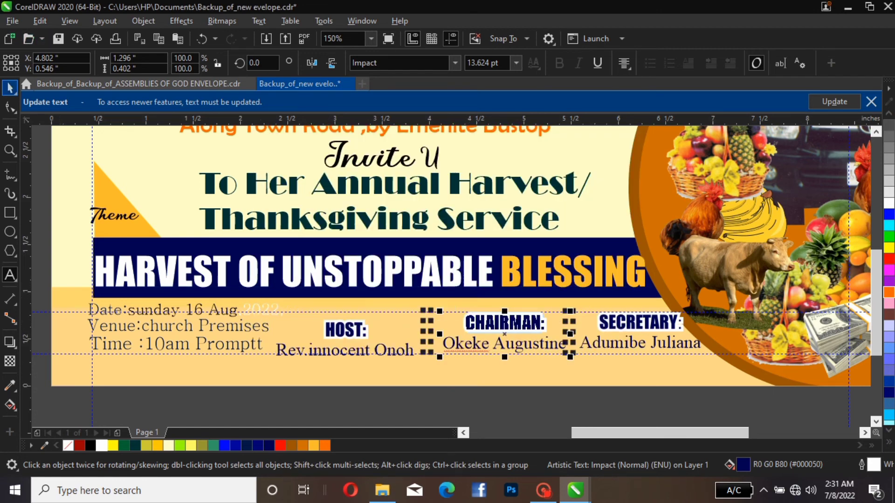
pyautogui.click(10, 88)
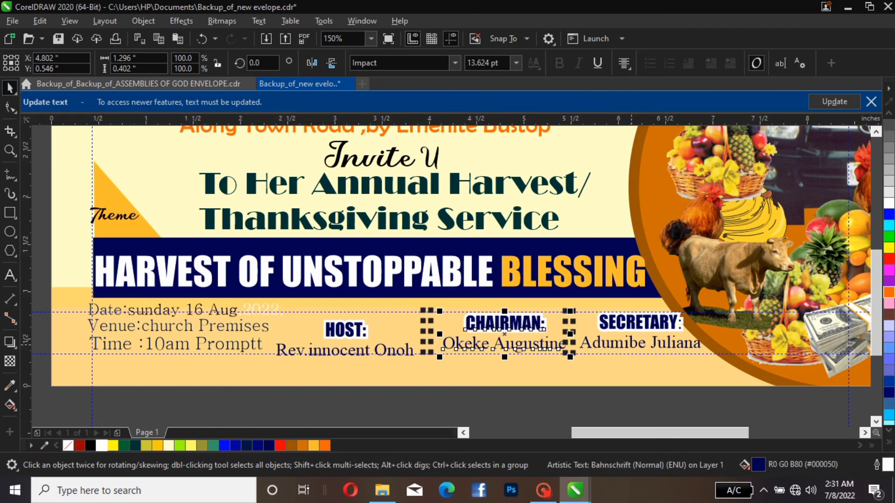
pyautogui.click(523, 375)
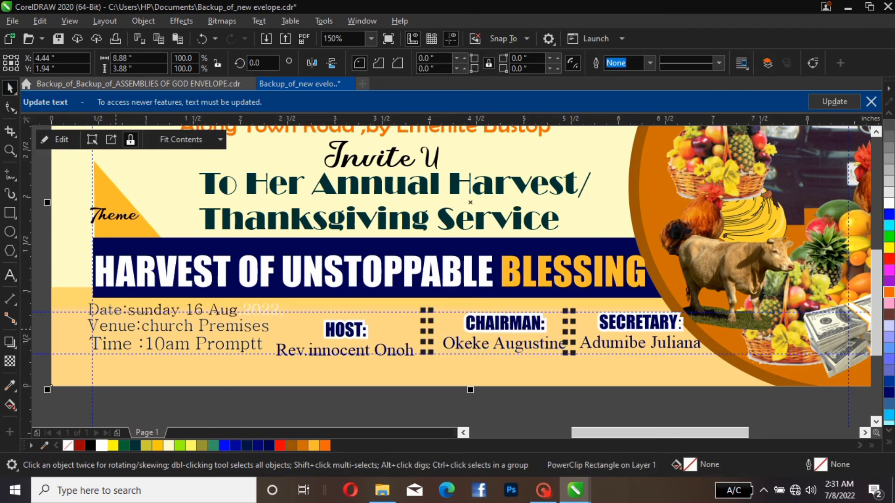
# Fill the whole date line, including the year 2022, with dark blue R0 G22 B68 to match the venue line
pyautogui.click(122, 332)
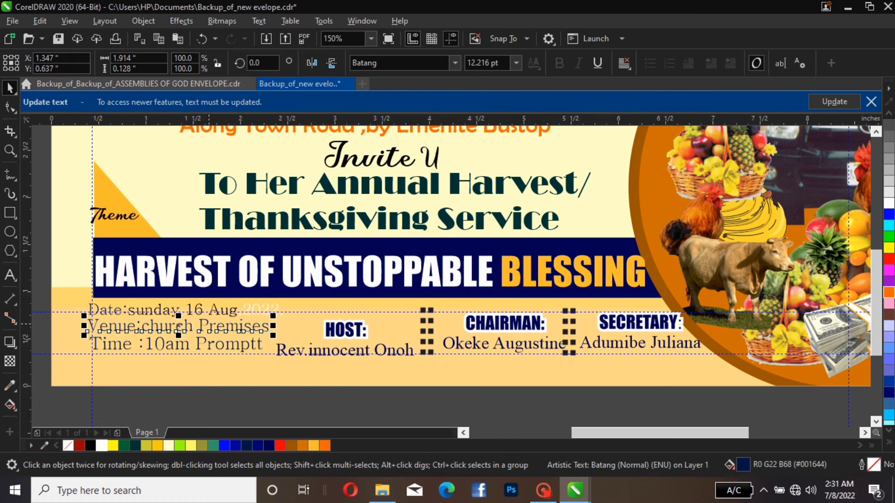
pyautogui.click(186, 310)
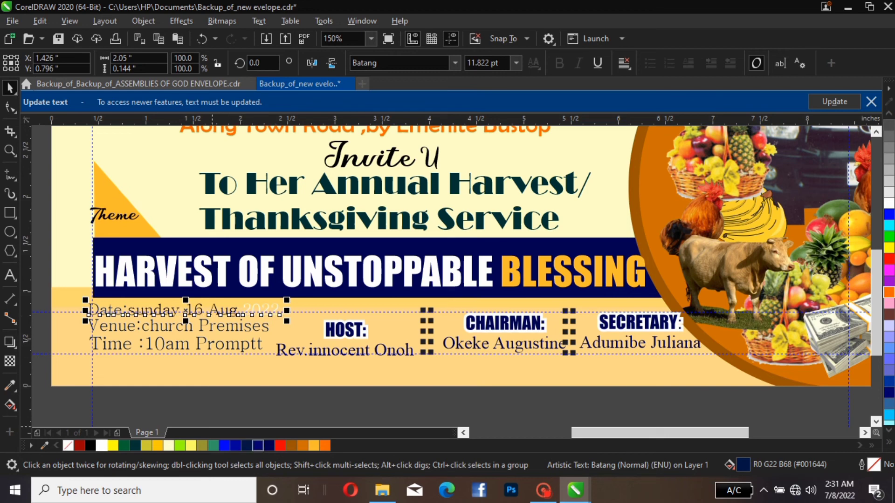
pyautogui.click(246, 446)
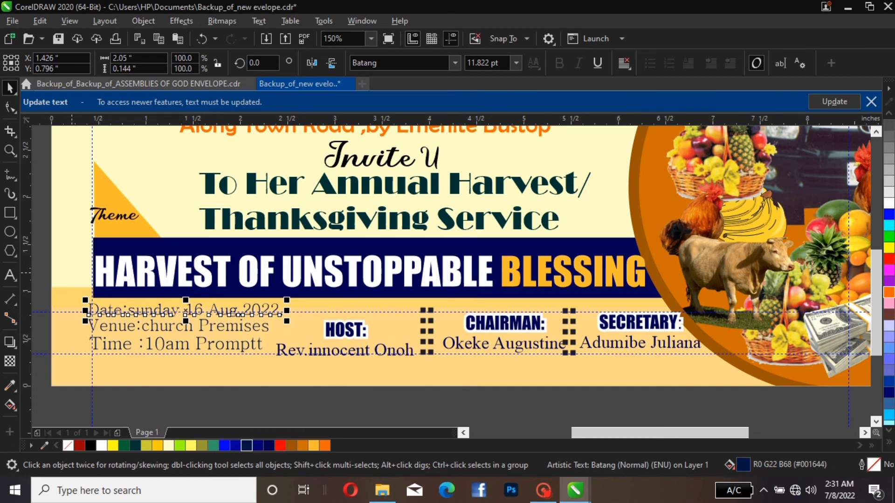
# Set the font of the date, venue and time lines to Bahnschrift
pyautogui.moveTo(305, 408); pyautogui.dragTo(53, 257)
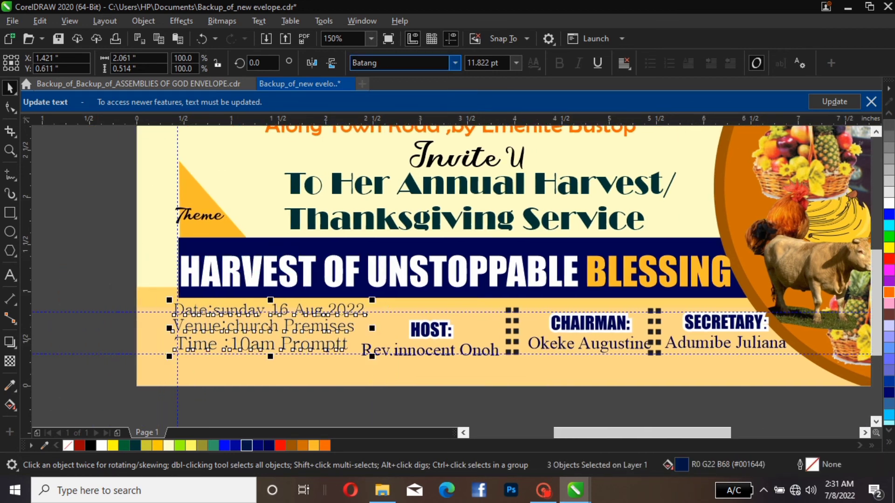
pyautogui.click(455, 62)
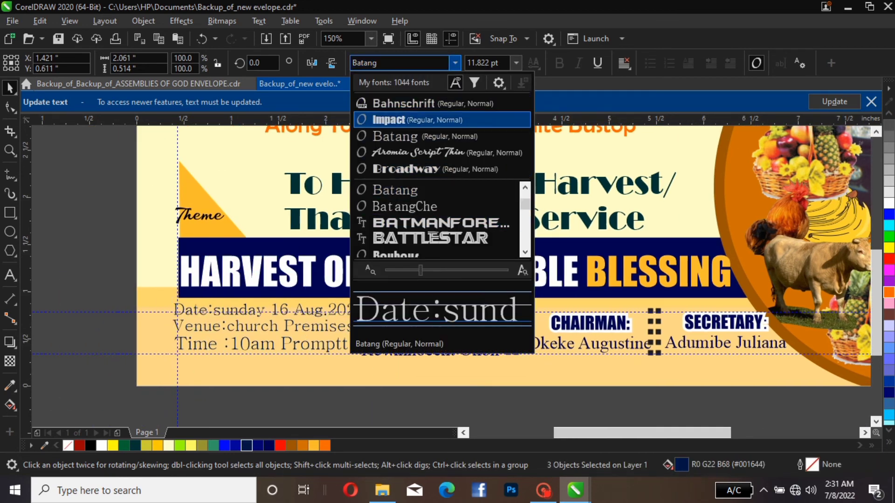
pyautogui.click(444, 103)
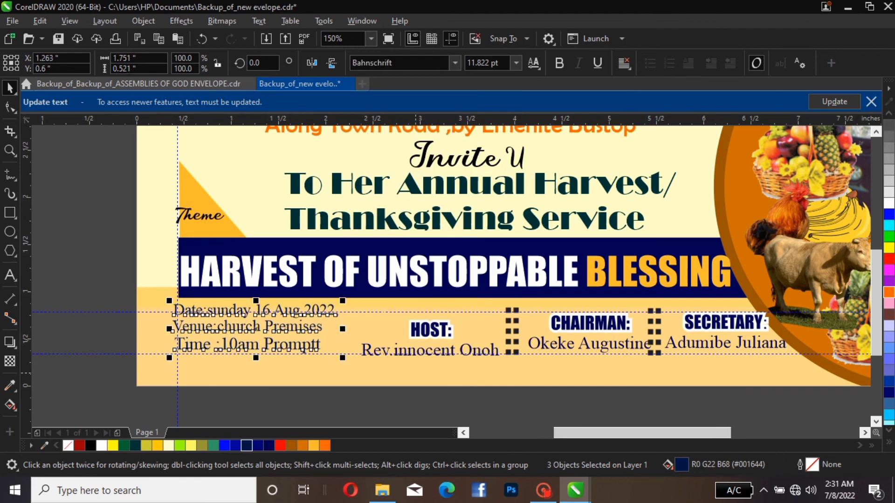
pyautogui.click(415, 374)
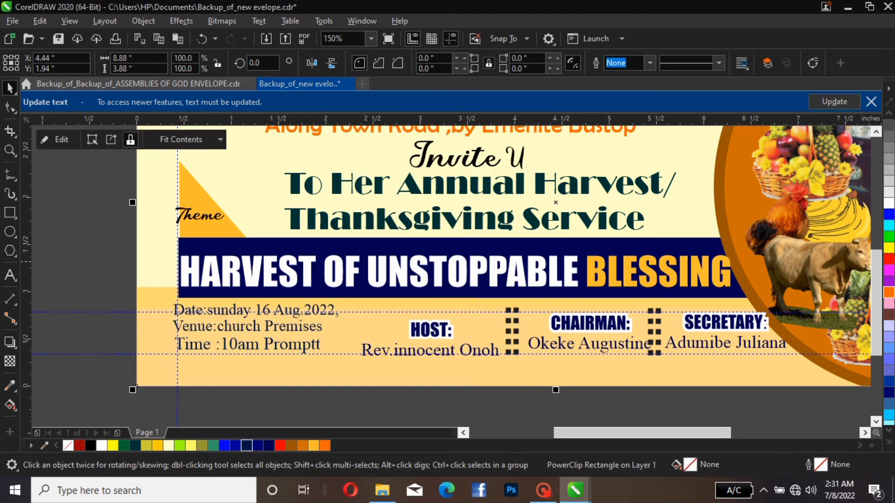
# Review the whole envelope layout, checking how the date, venue and time lines sit beside the host, chairman and secretary blocks
pyautogui.moveTo(122, 286); pyautogui.dragTo(375, 388)
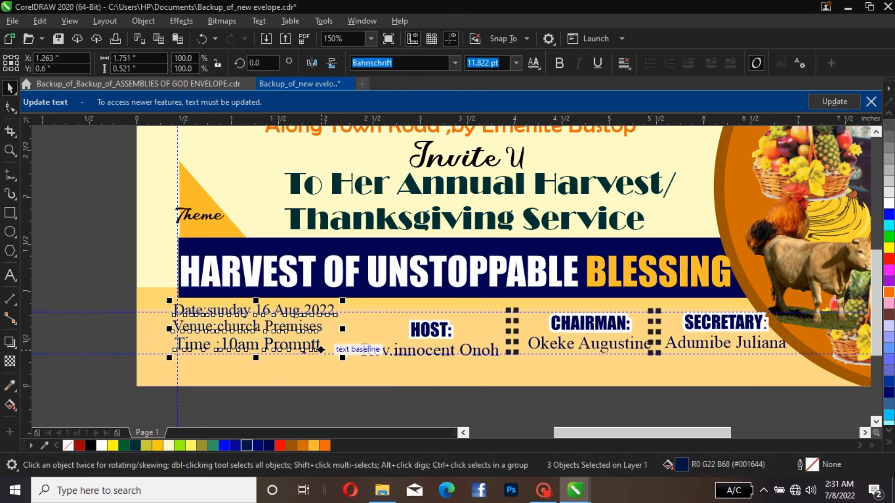
pyautogui.scroll(-5, 371, 396)
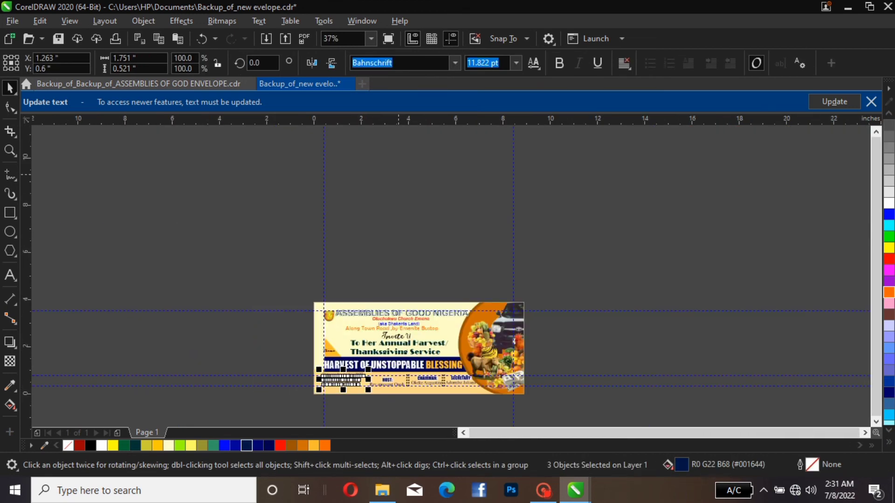
pyautogui.click(371, 38)
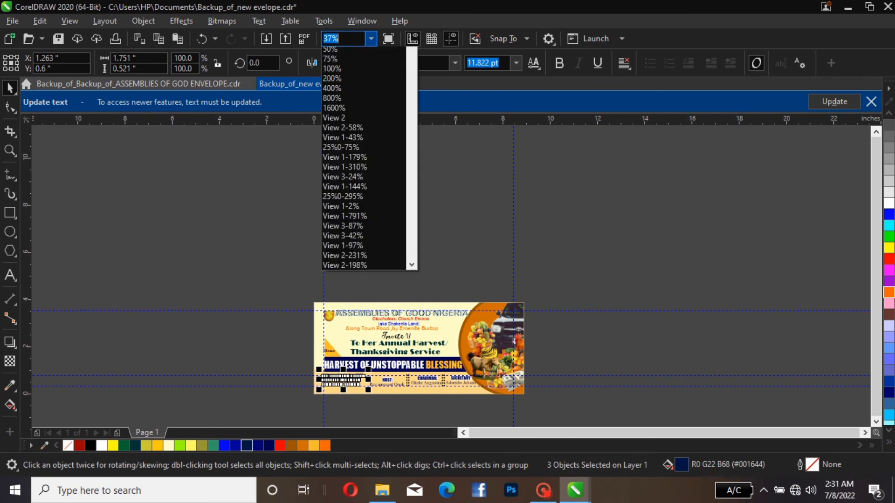
pyautogui.click(336, 72)
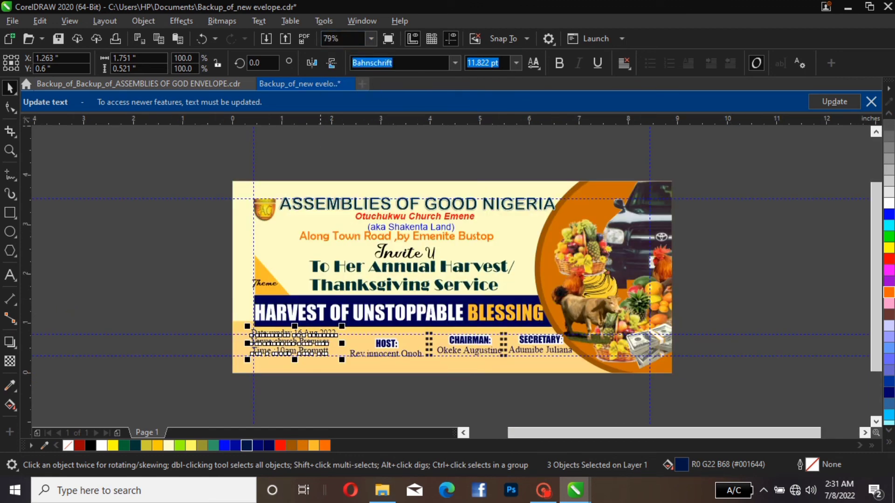
pyautogui.click(242, 282)
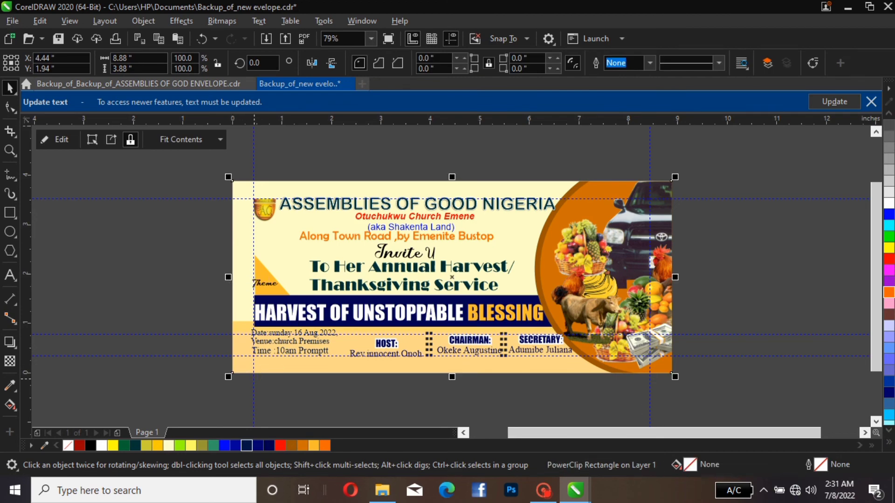
pyautogui.press('Escape')
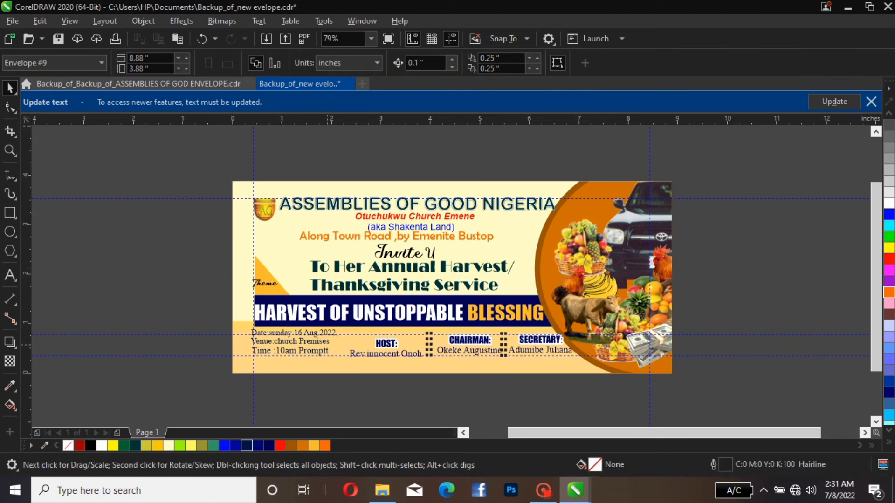
# Select the date, venue and time lines together below the theme banner
pyautogui.scroll(3, 310, 349)
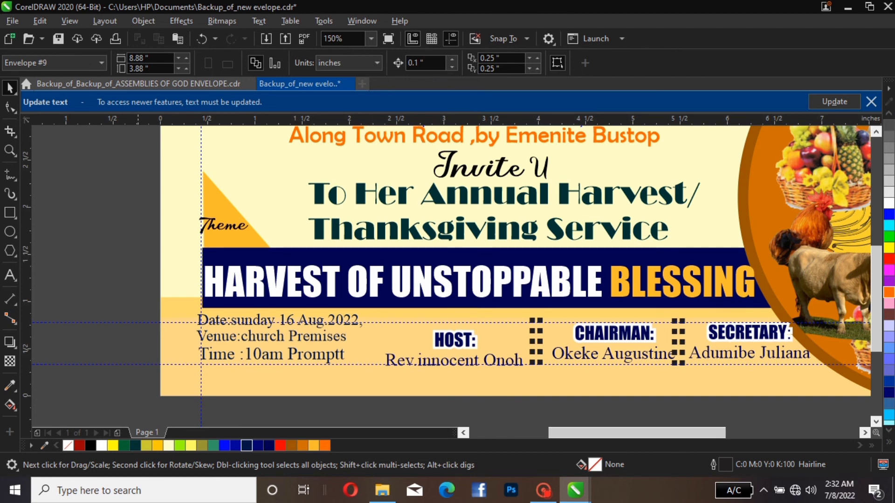
pyautogui.moveTo(134, 304); pyautogui.dragTo(401, 399)
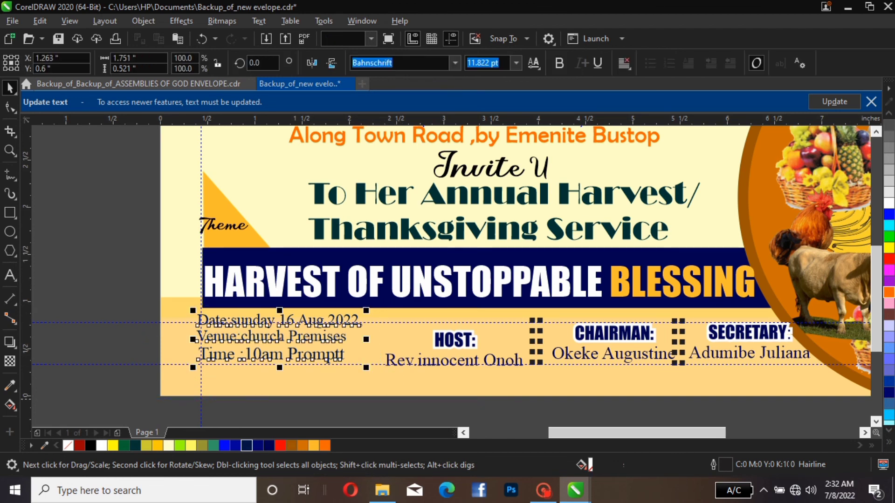
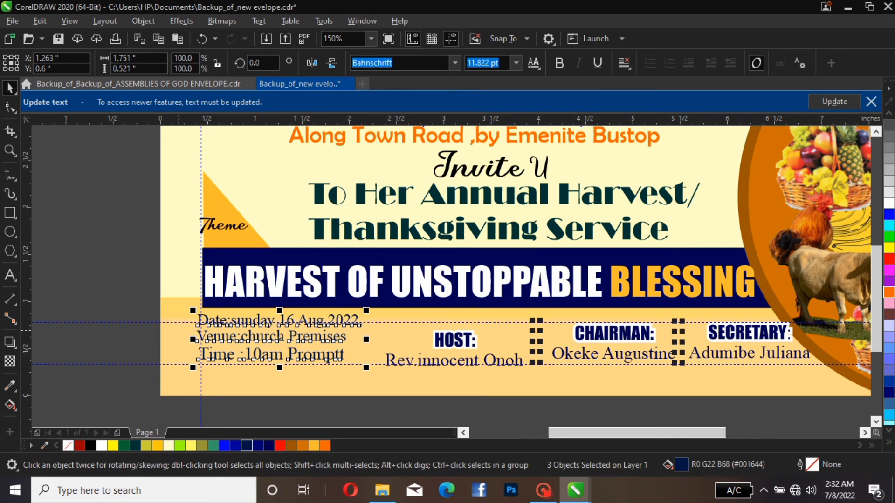
# Align the host, chairman and secretary blocks and their dotted dividers on a common horizontal centre line, then shift them 0.1 inch left and up
pyautogui.press('Escape')
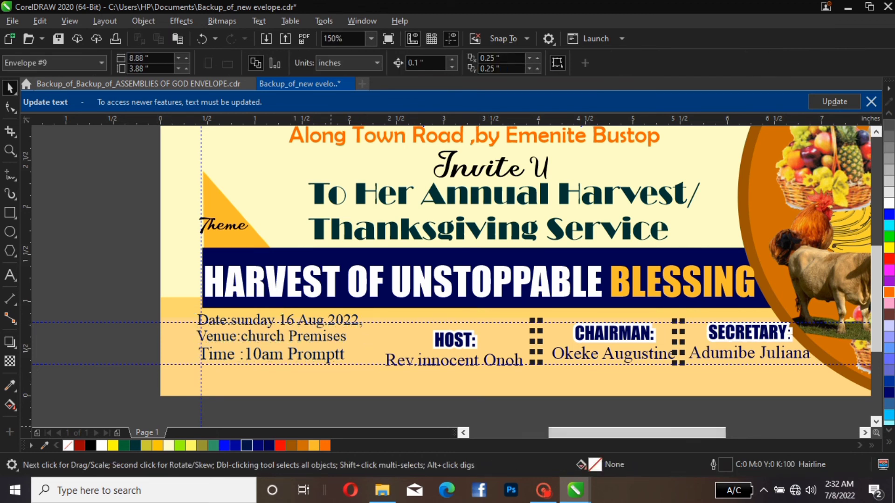
pyautogui.moveTo(361, 417); pyautogui.dragTo(829, 292)
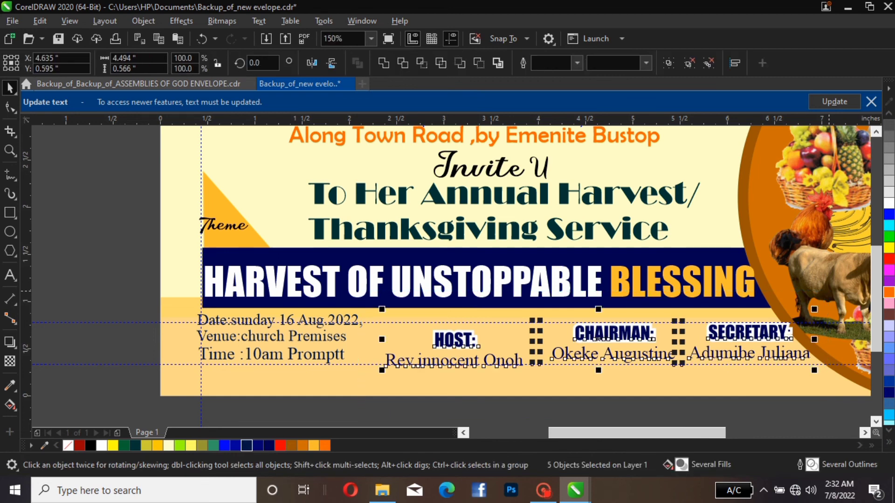
pyautogui.press('c')
pyautogui.hotkey('ctrl', 'z')
pyautogui.press('e')
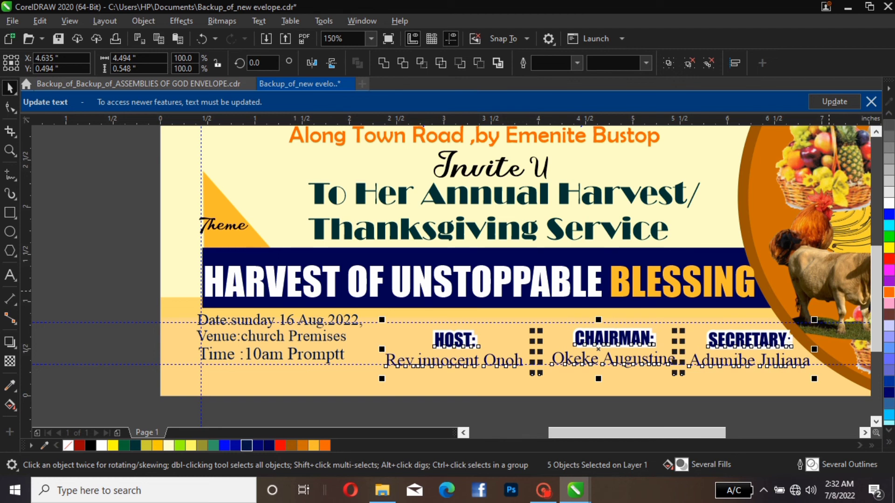
pyautogui.press('Left')
pyautogui.press('Up')
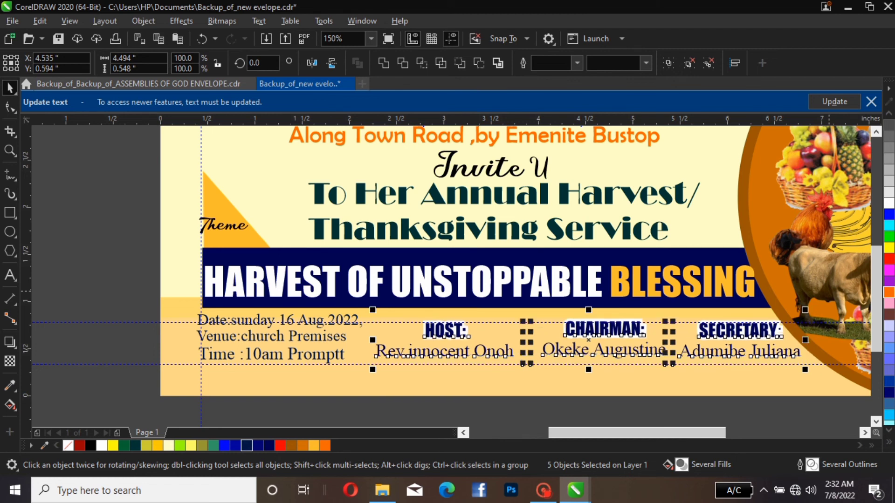
pyautogui.click(798, 354)
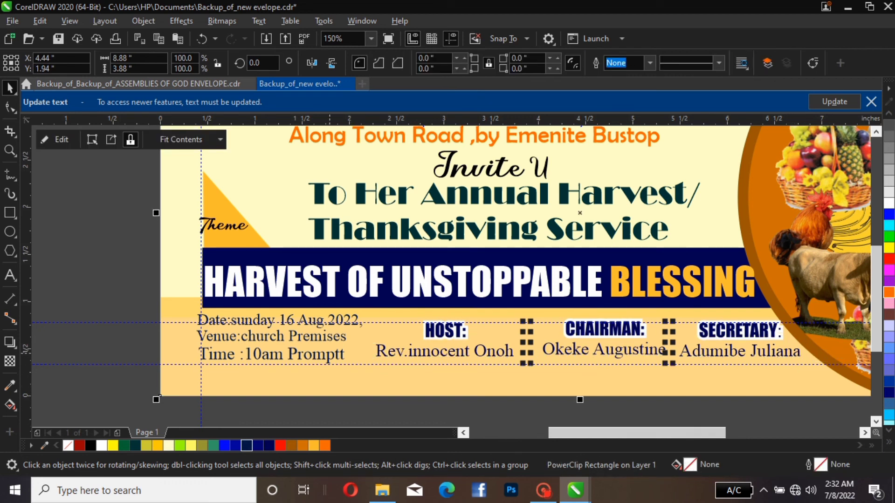
pyautogui.scroll(-1, 495, 322)
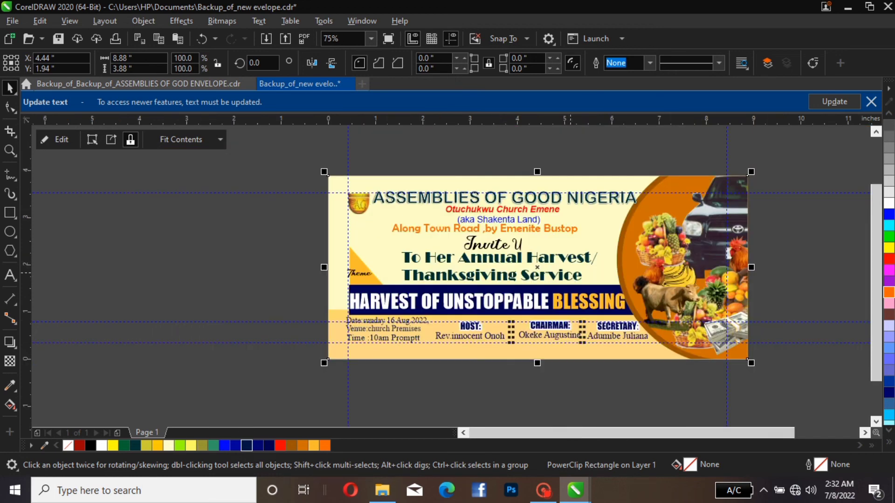
pyautogui.click(403, 153)
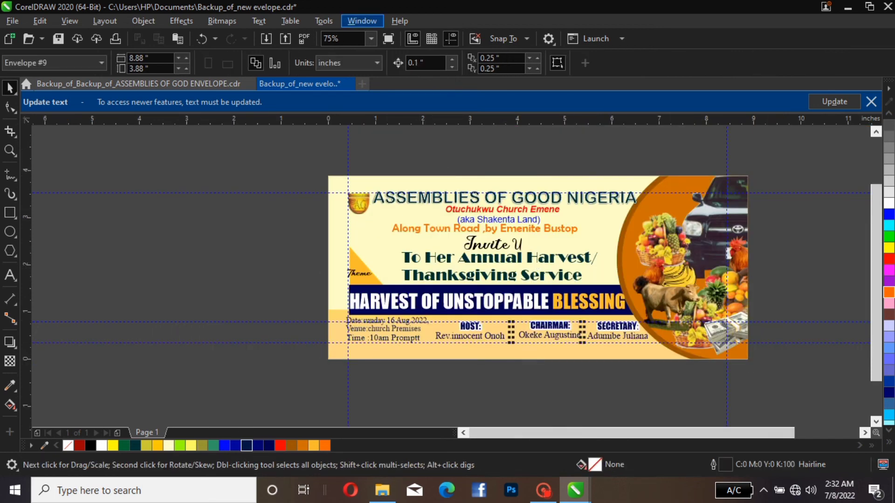
# Stretch the theme text HARVEST OF UNSTOPPABLE BLESSING vertically to about 0.557 inch high so that it fills its dark blue banner
pyautogui.click(335, 39)
pyautogui.click(371, 39)
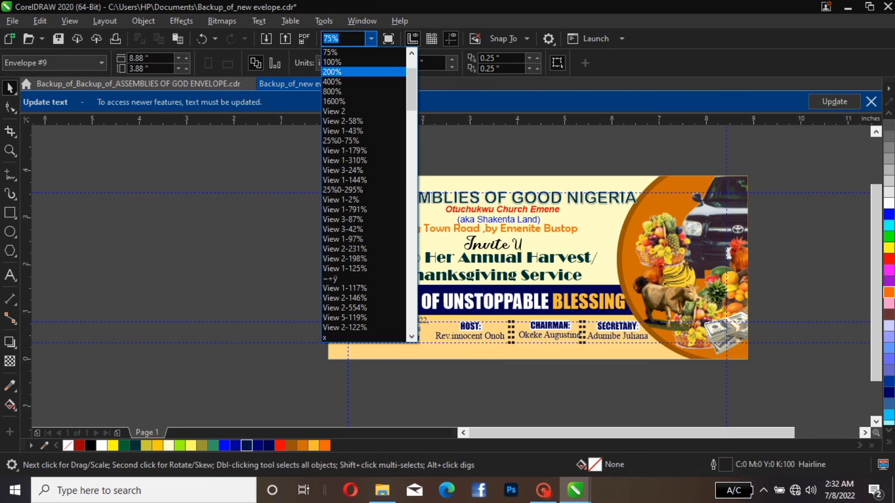
pyautogui.scroll(3, 363, 194)
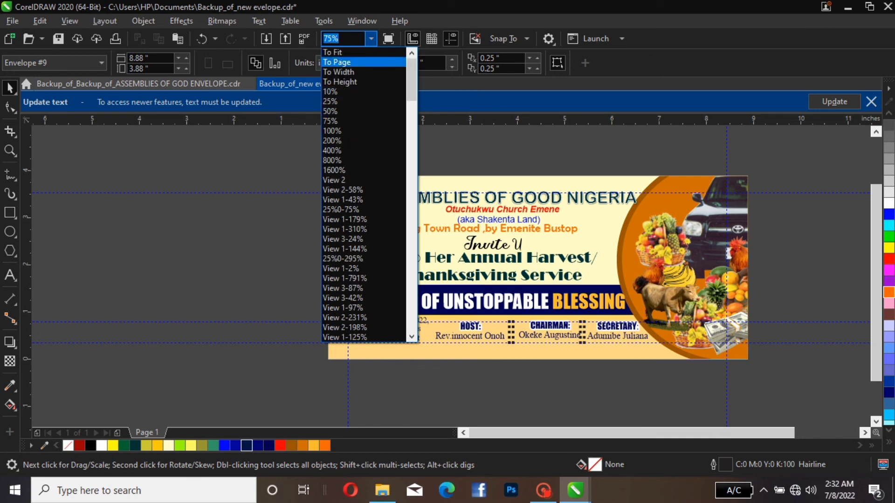
pyautogui.click(340, 62)
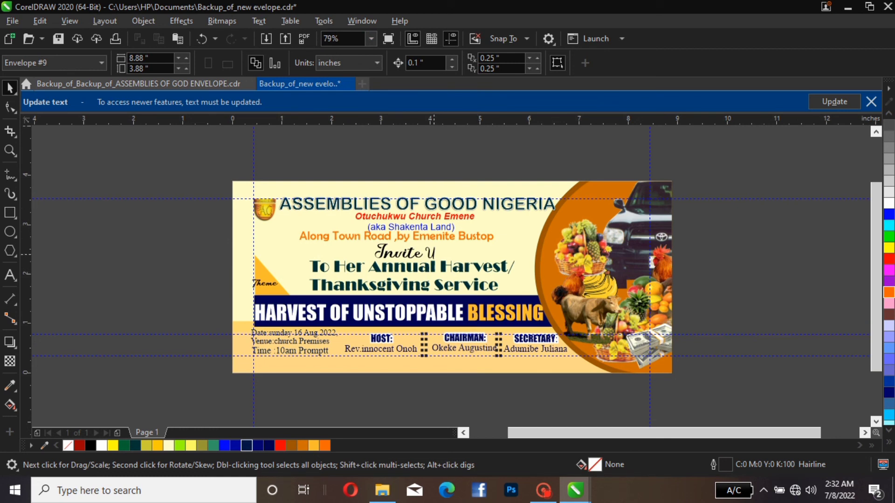
pyautogui.click(422, 255)
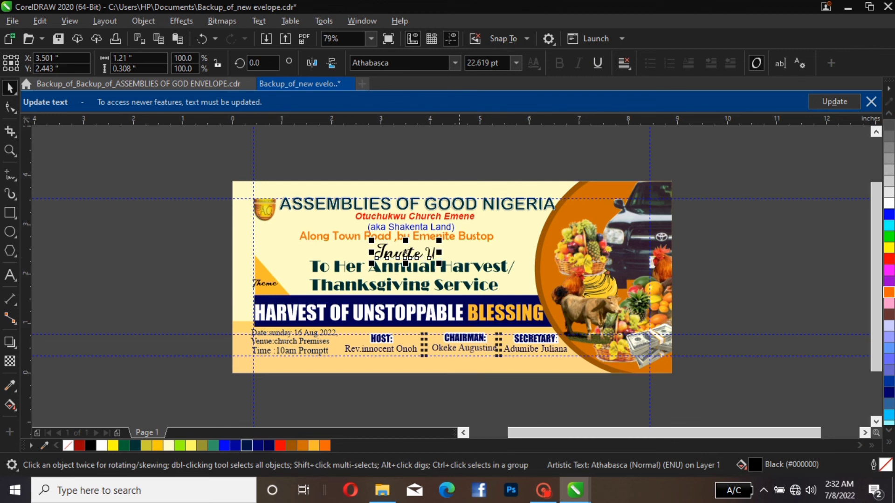
pyautogui.click(417, 311)
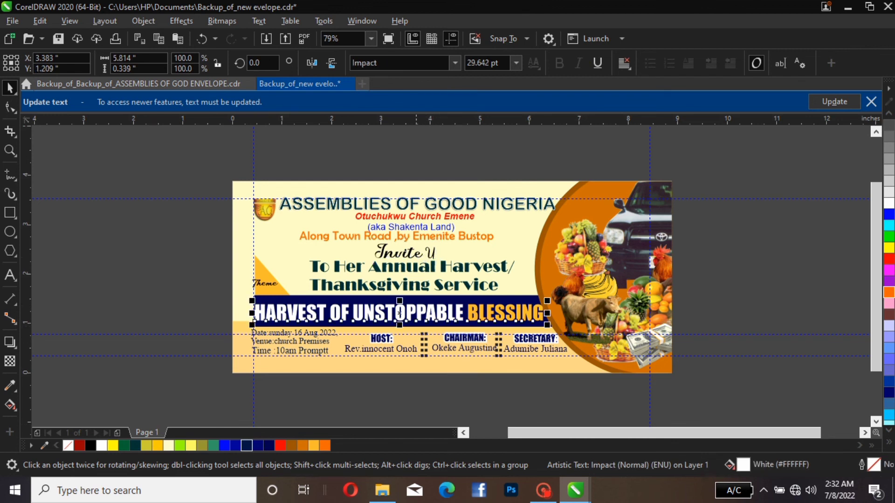
pyautogui.moveTo(401, 302); pyautogui.dragTo(400, 293)
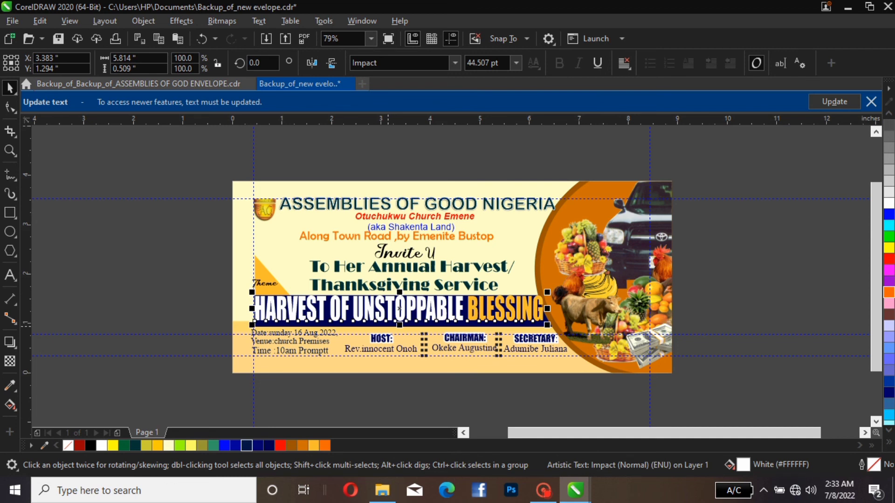
pyautogui.press('Left')
pyautogui.press('Right')
pyautogui.click(389, 322)
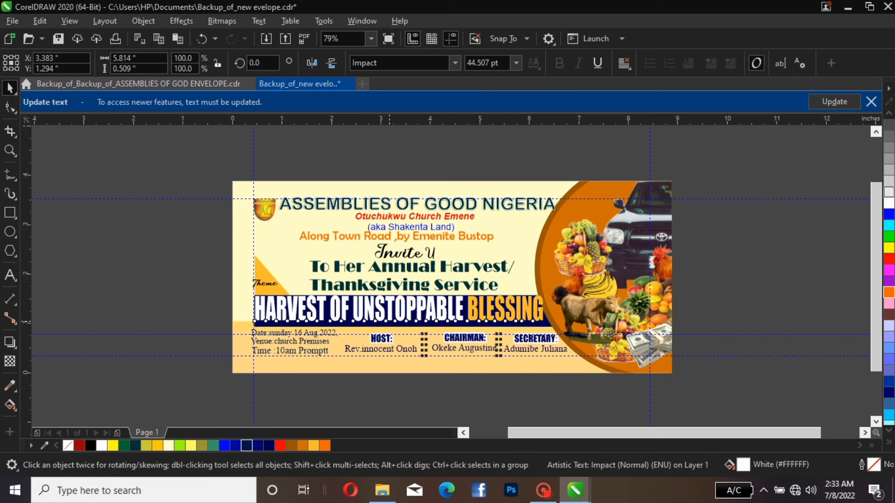
pyautogui.moveTo(389, 322); pyautogui.dragTo(396, 328)
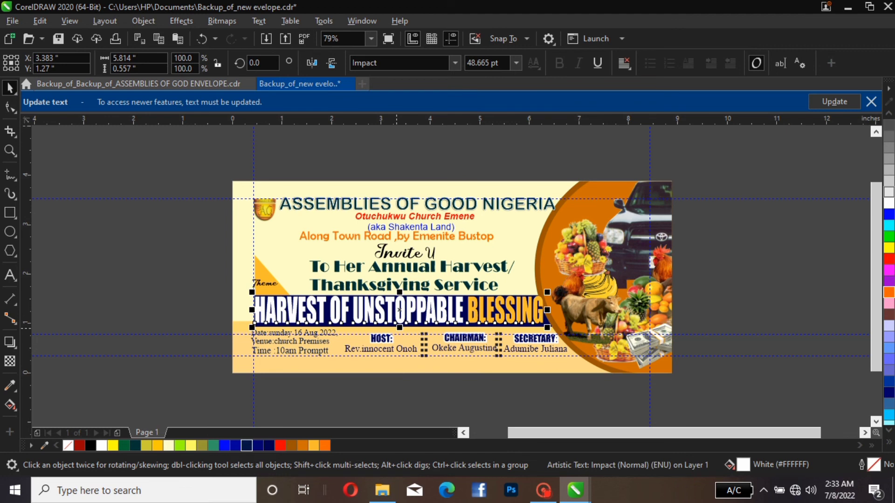
pyautogui.click(113, 243)
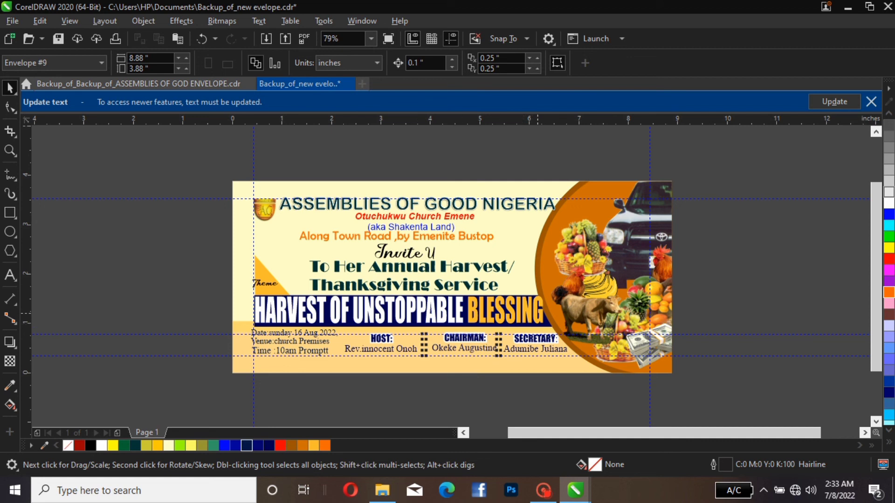
# Fill the address line above Invite U with brown R154 G84 B0
pyautogui.click(537, 314)
pyautogui.click(699, 307)
pyautogui.click(544, 322)
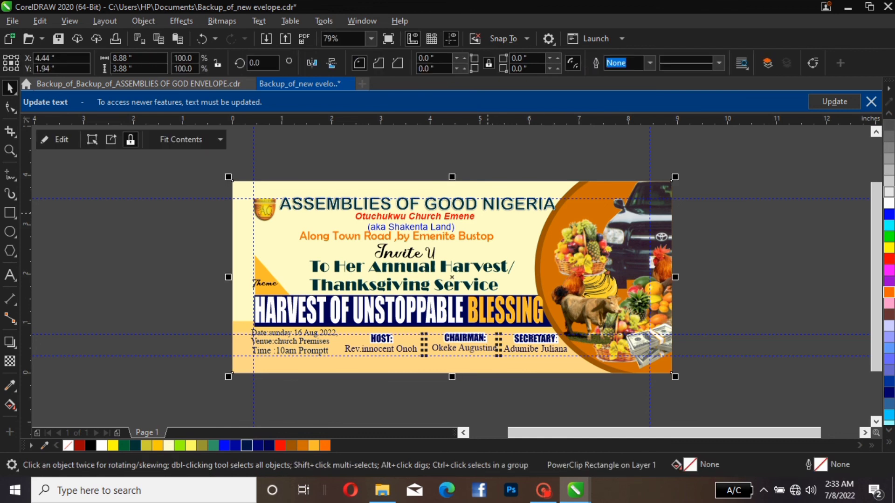
pyautogui.click(488, 236)
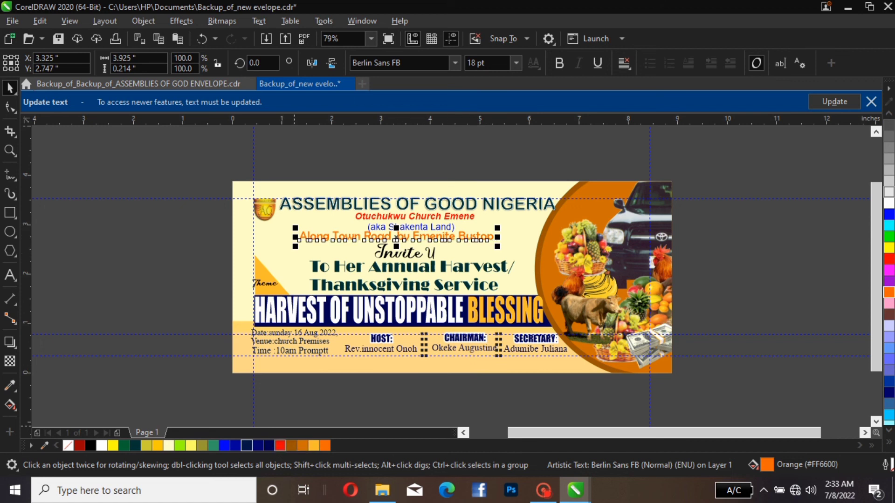
pyautogui.click(290, 445)
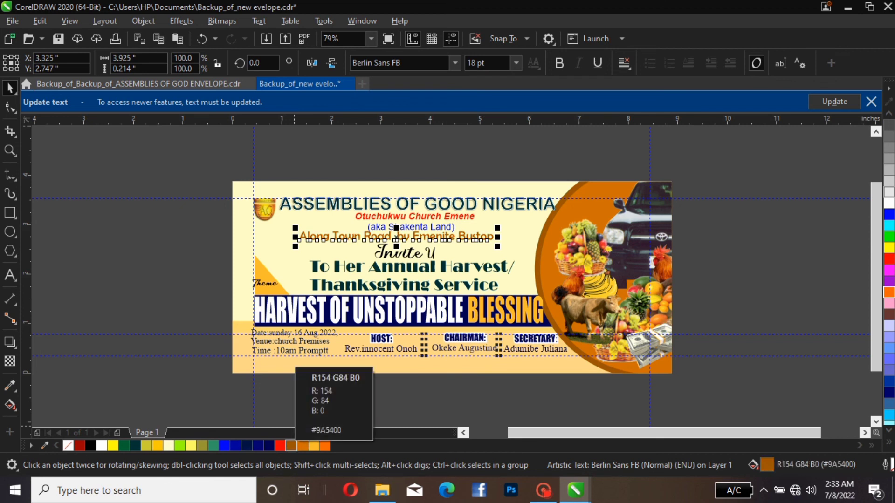
pyautogui.press('Escape')
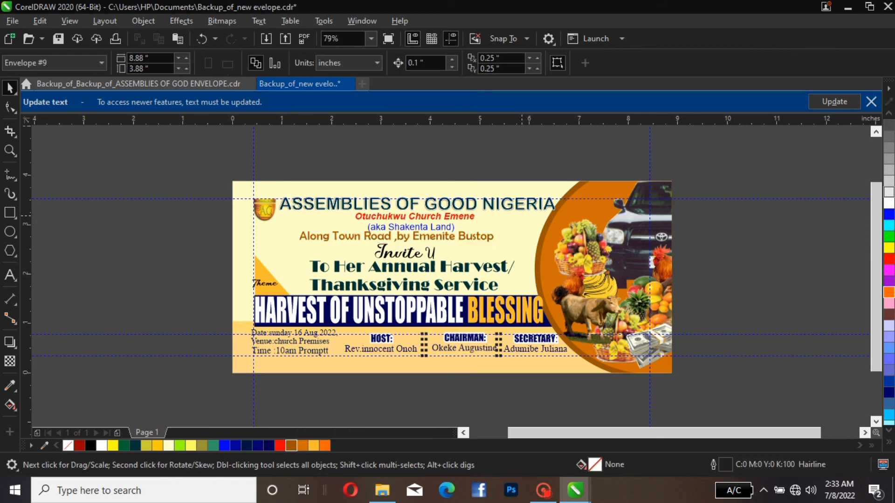
# Inside the background PowerClip, fill the picture ellipse with brown R154 G84 B0 and set its outline to orange R208 G110 B0
pyautogui.click(539, 233)
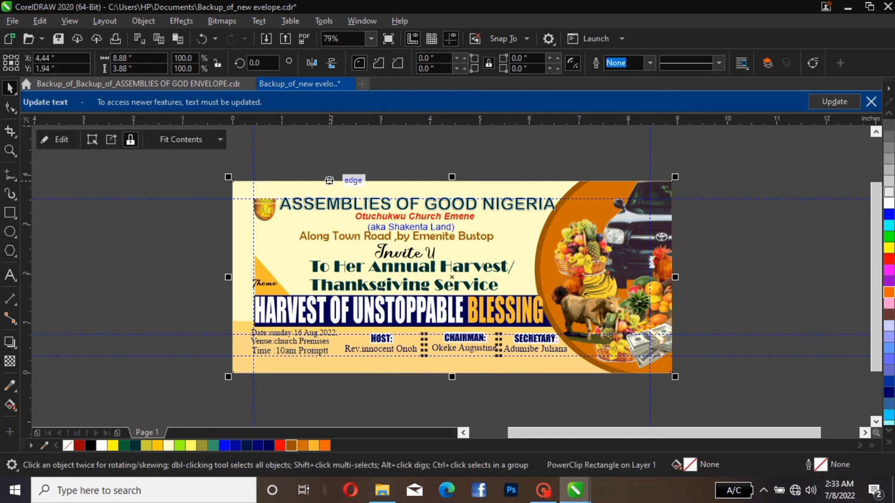
pyautogui.click(56, 140)
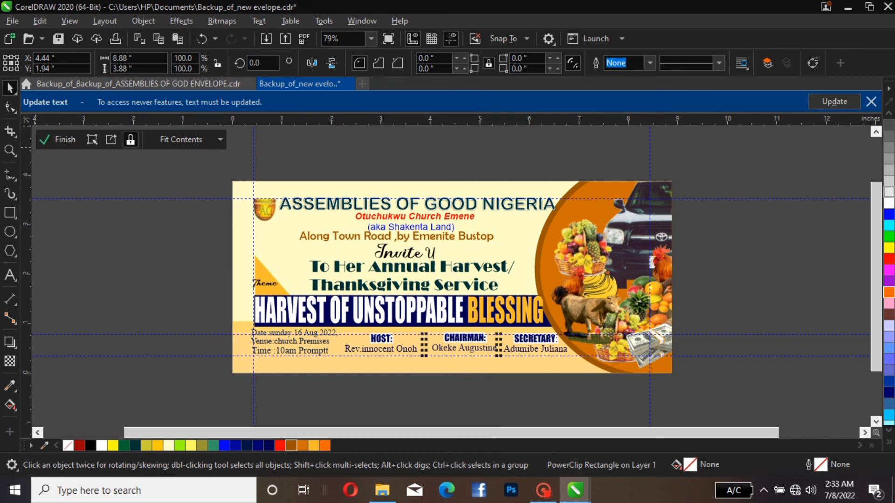
pyautogui.click(763, 244)
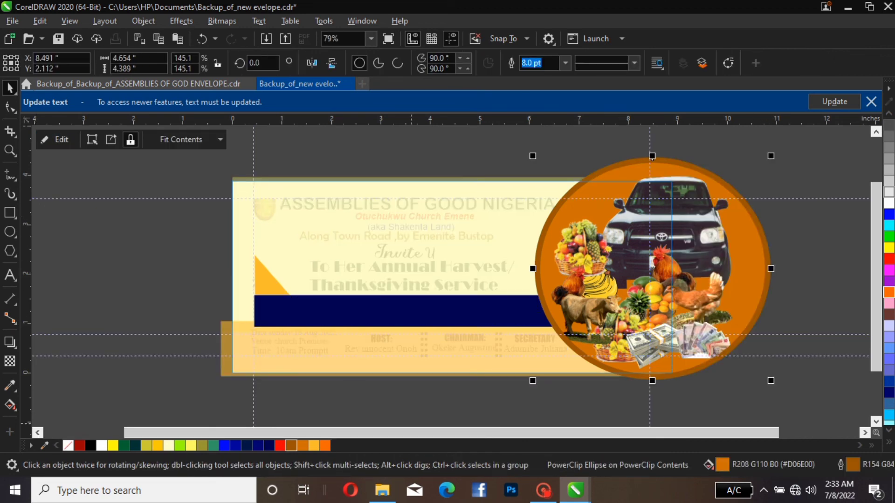
pyautogui.click(313, 446)
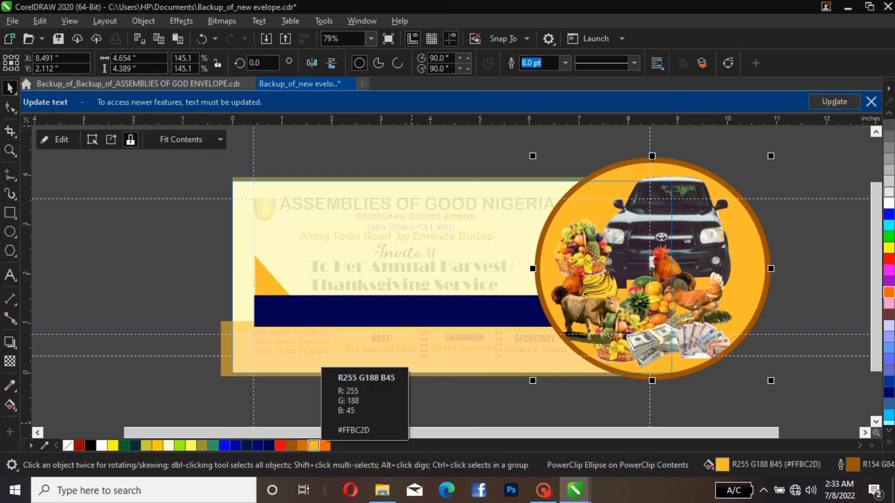
pyautogui.click(291, 445)
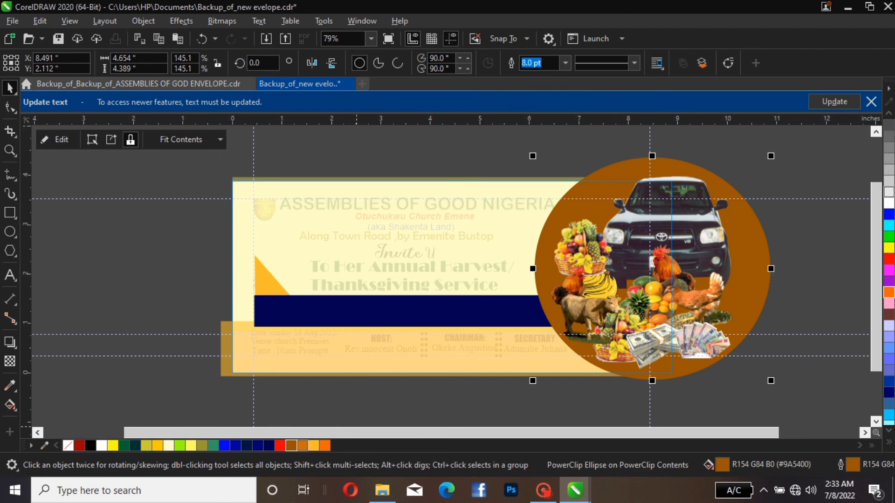
pyautogui.rightClick(303, 446)
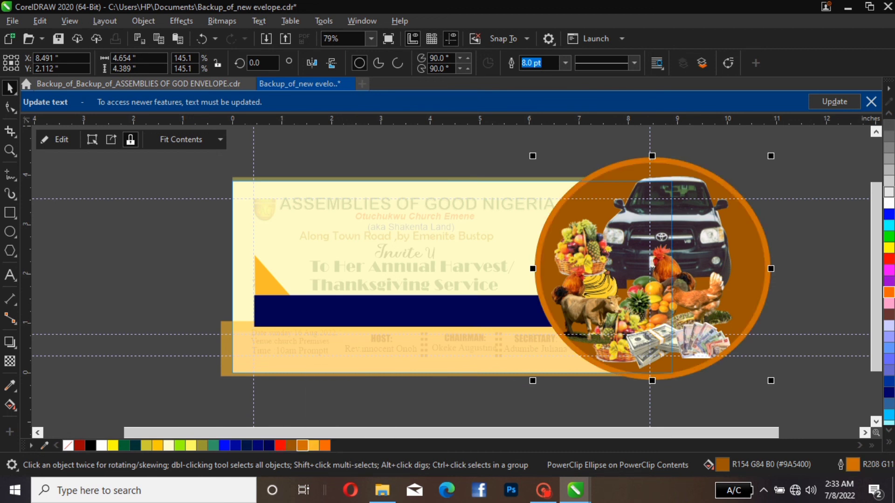
pyautogui.click(55, 139)
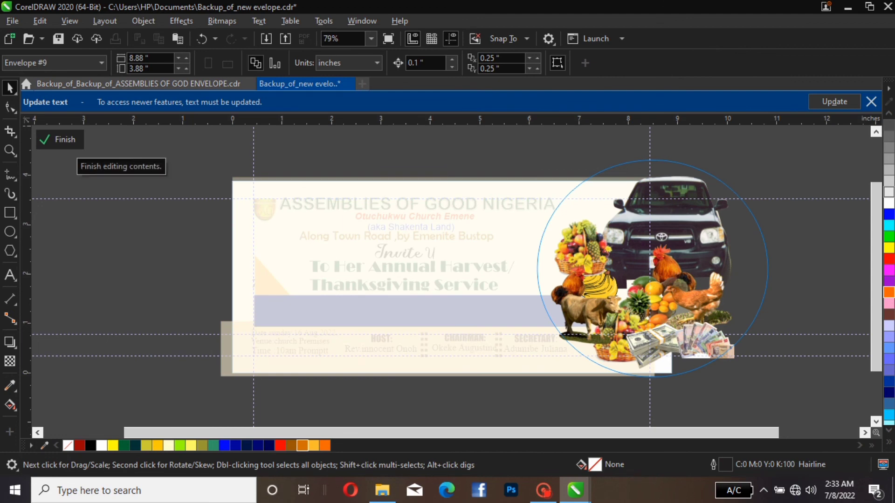
pyautogui.click(55, 139)
pyautogui.click(51, 139)
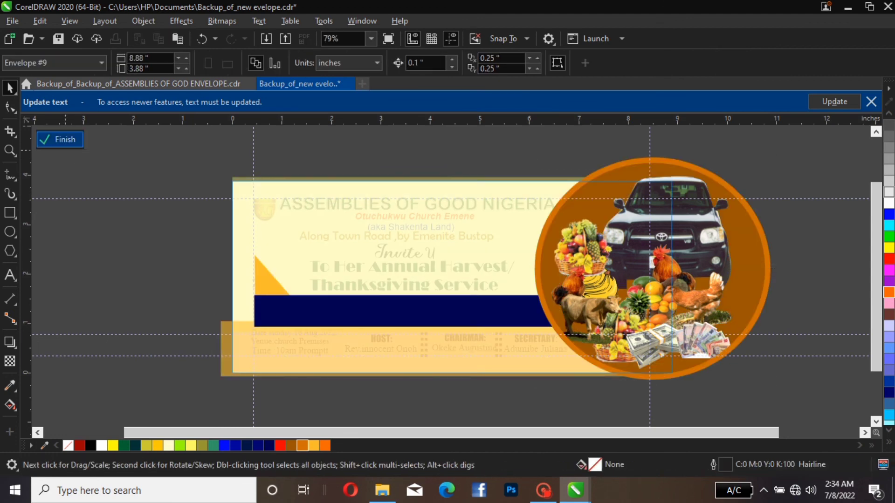
pyautogui.click(55, 139)
pyautogui.click(109, 253)
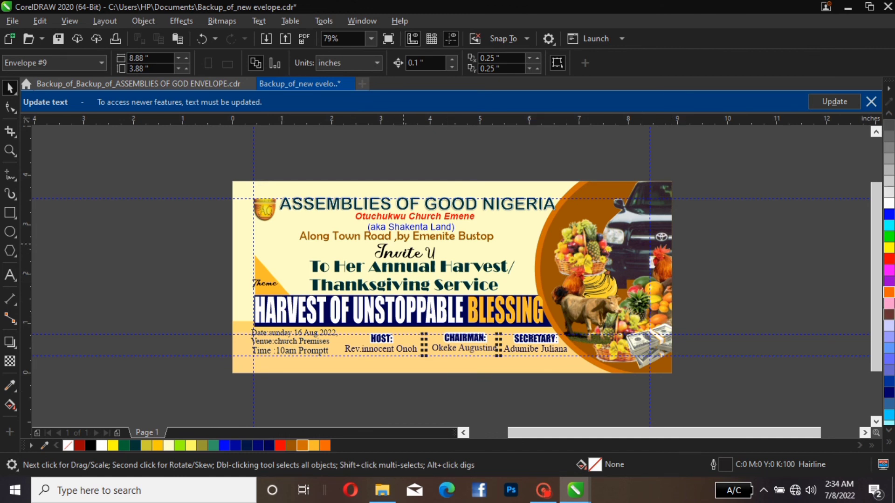
# Move the address line about 0.04 inch right and raise the church logo slightly beside the ASSEMBLIES OF GOOD NIGERIA heading
pyautogui.click(403, 237)
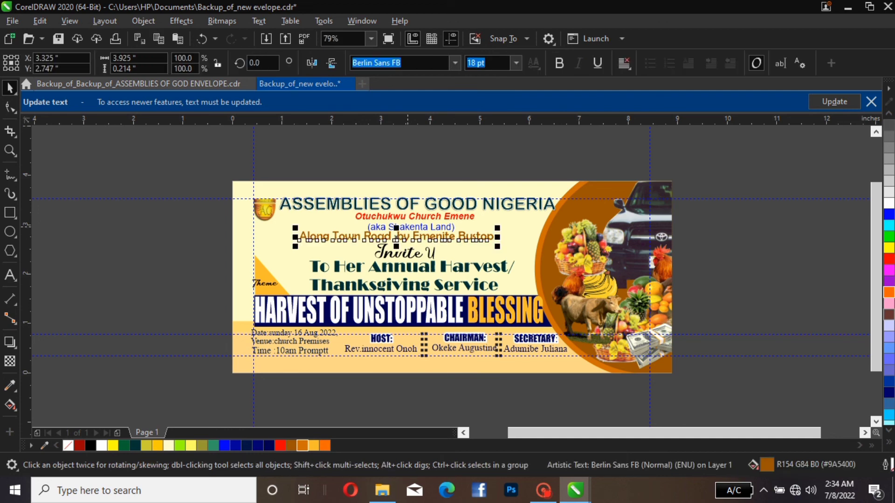
pyautogui.moveTo(408, 235)
pyautogui.mouseDown()
pyautogui.moveTo(409, 247)
pyautogui.moveTo(411, 228)
pyautogui.moveTo(410, 236)
pyautogui.mouseUp()
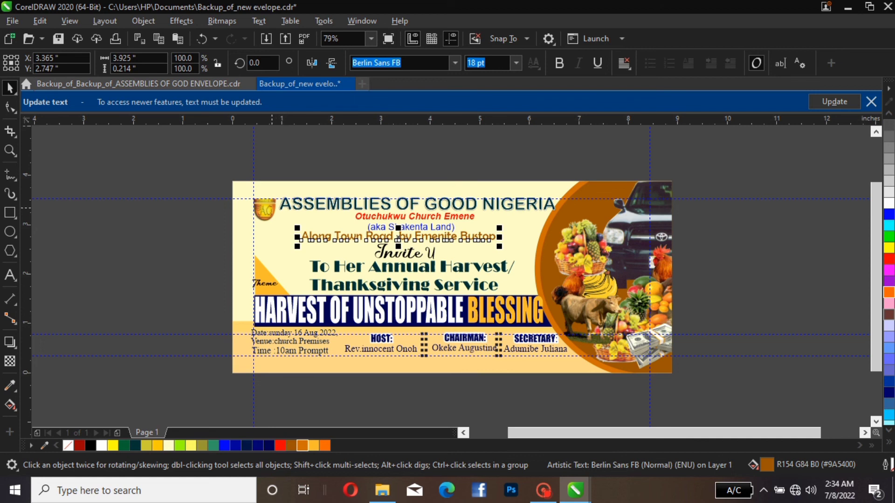
pyautogui.click(264, 210)
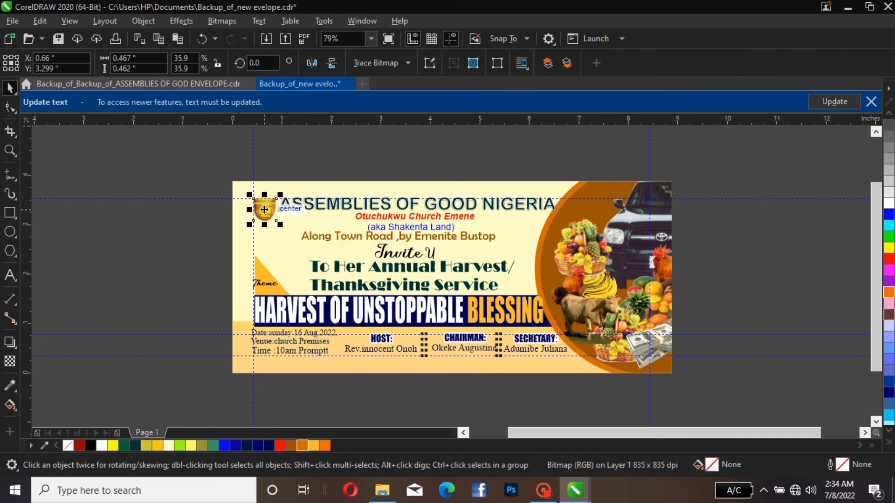
pyautogui.moveTo(264, 210); pyautogui.dragTo(264, 206)
pyautogui.press('Escape')
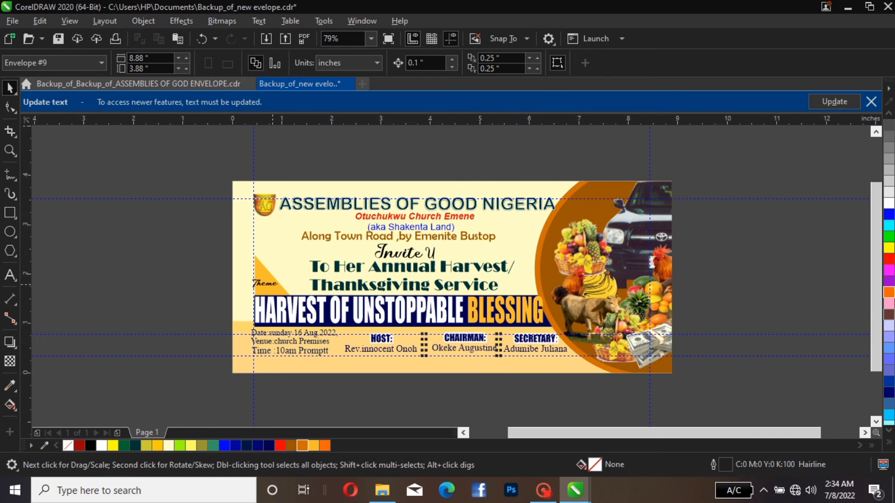
# Try shifting the Theme label 0.1 inch down on the yellow triangle, then reverse the shift
pyautogui.click(273, 285)
pyautogui.press('Down')
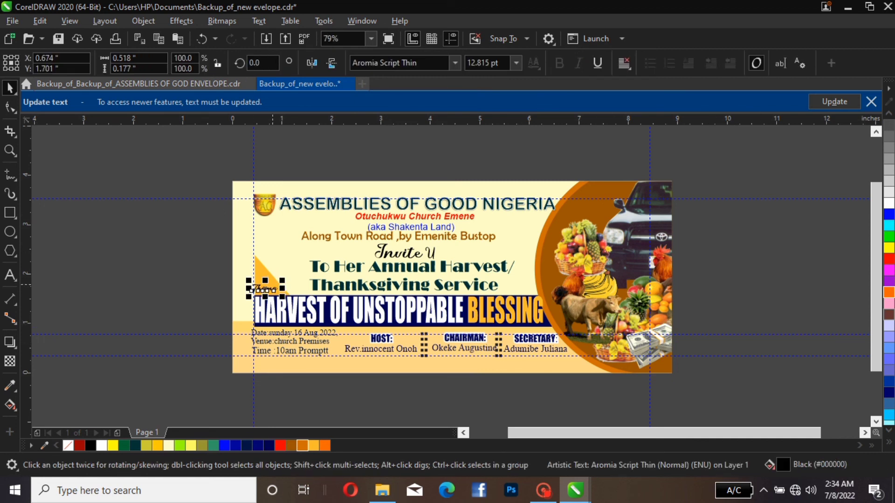
pyautogui.press('Up')
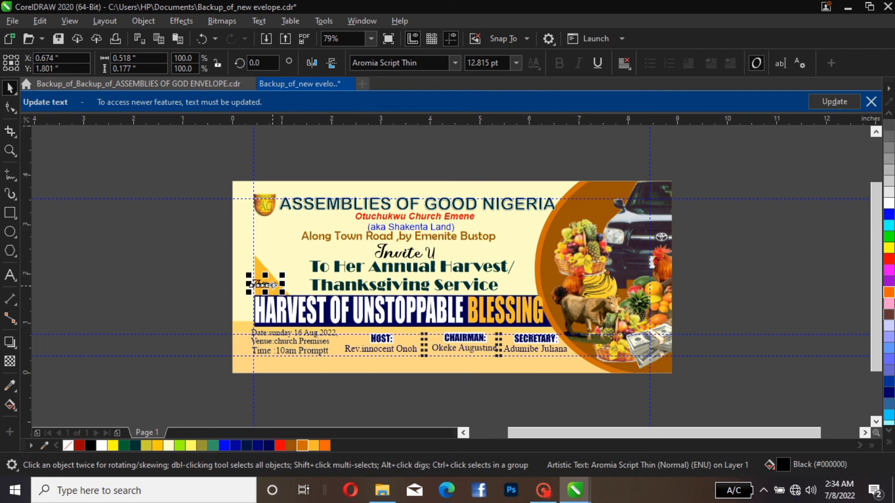
pyautogui.press('Escape')
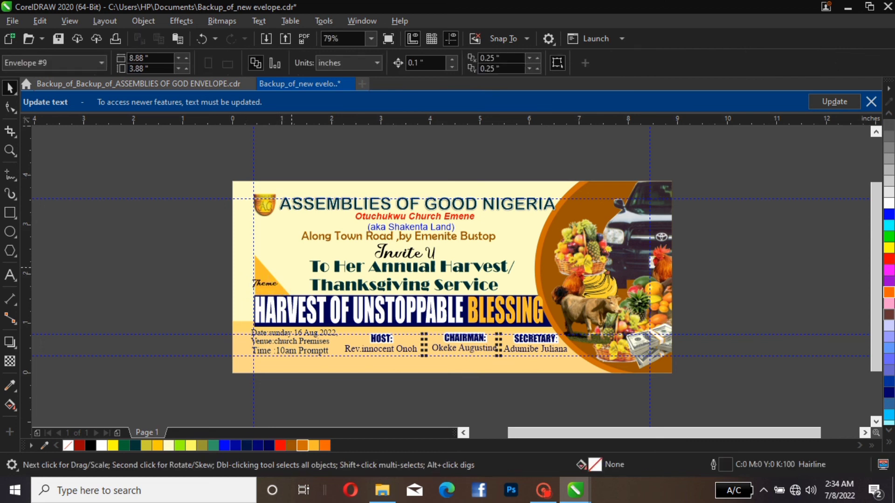
pyautogui.click(496, 267)
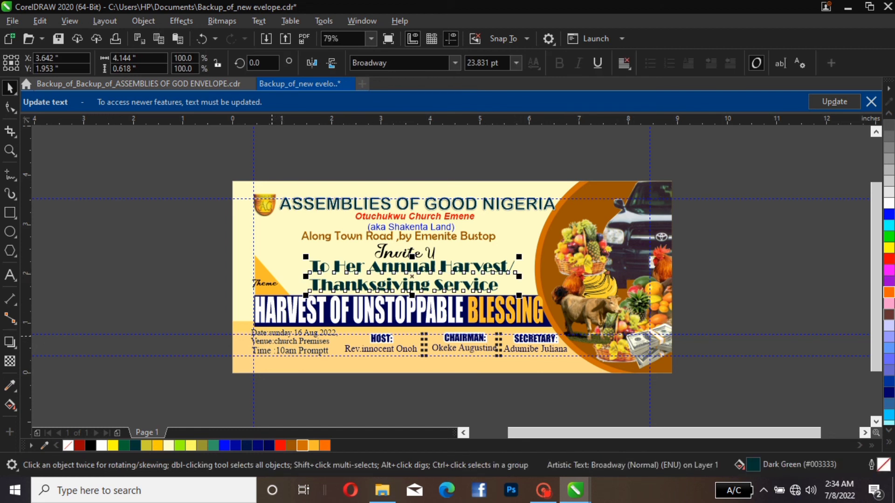
pyautogui.doubleClick(253, 334)
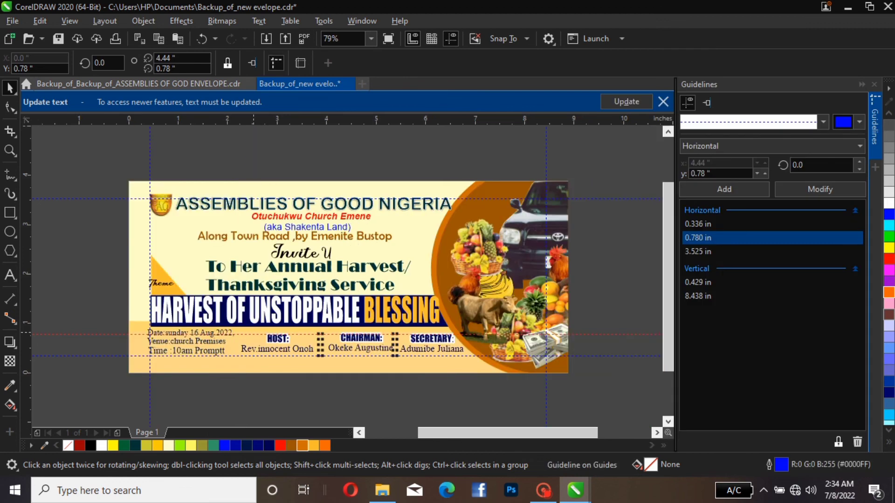
pyautogui.click(607, 197)
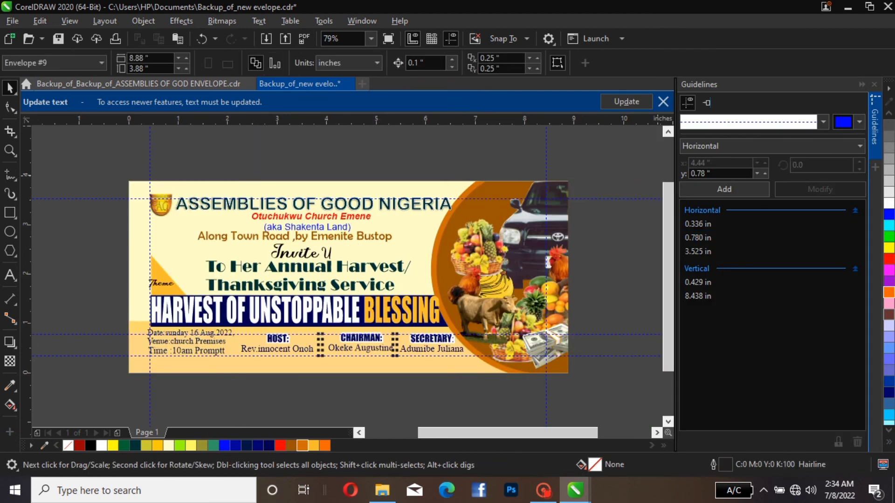
pyautogui.click(874, 84)
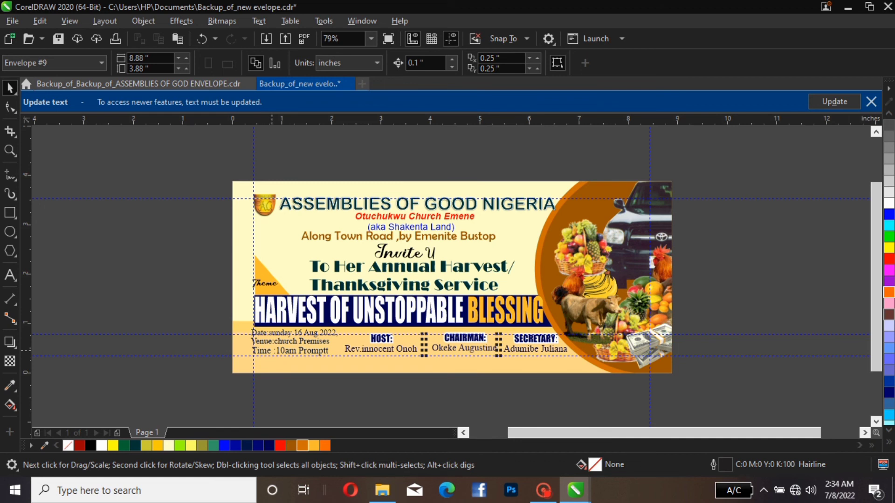
# Change the font of the word Time in the event details' time line to Impact
pyautogui.doubleClick(272, 351)
pyautogui.moveTo(272, 351); pyautogui.dragTo(252, 345)
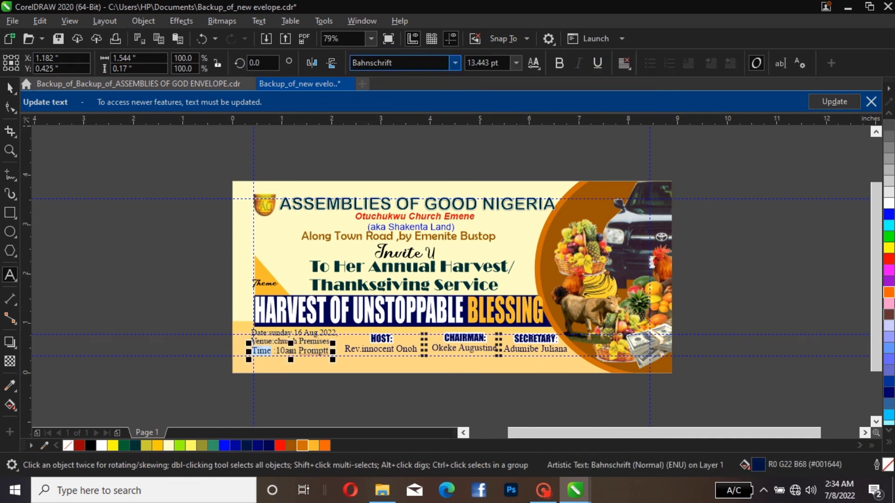
pyautogui.click(400, 62)
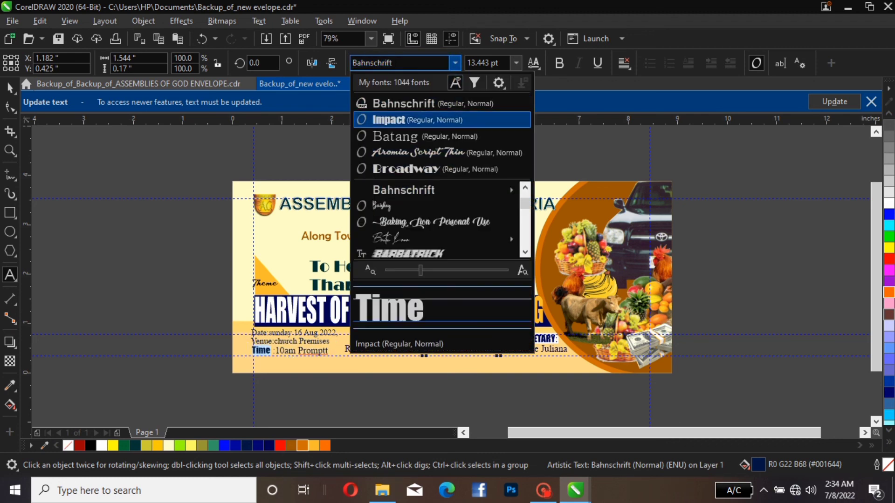
pyautogui.click(419, 120)
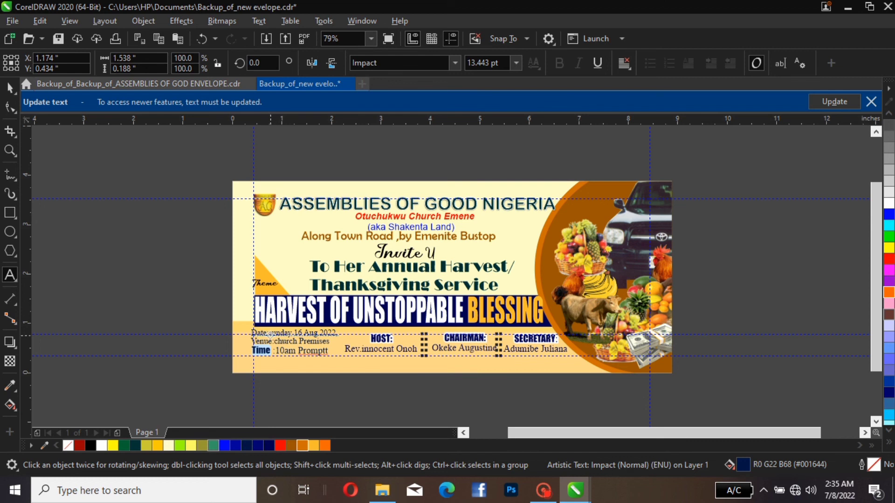
# Set only the "Venue:" label of the church premises line in the Impact font
pyautogui.moveTo(251, 341); pyautogui.dragTo(296, 341)
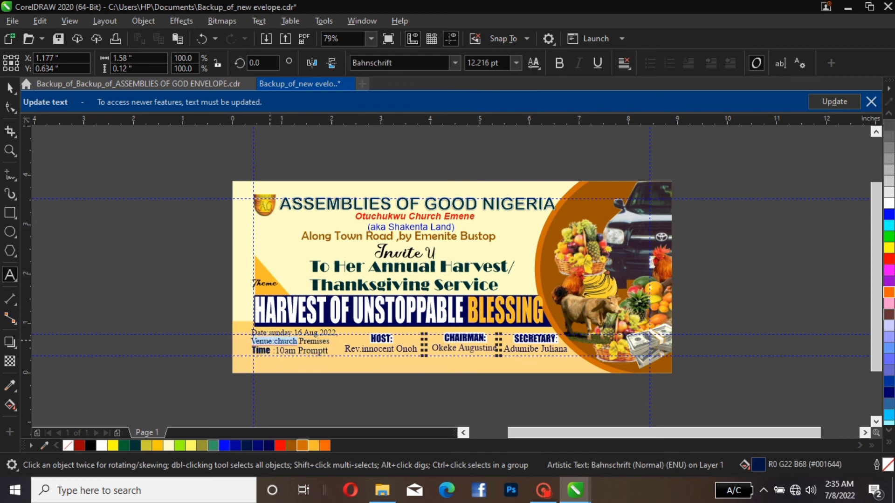
pyautogui.click(275, 342)
pyautogui.moveTo(274, 340); pyautogui.dragTo(256, 341)
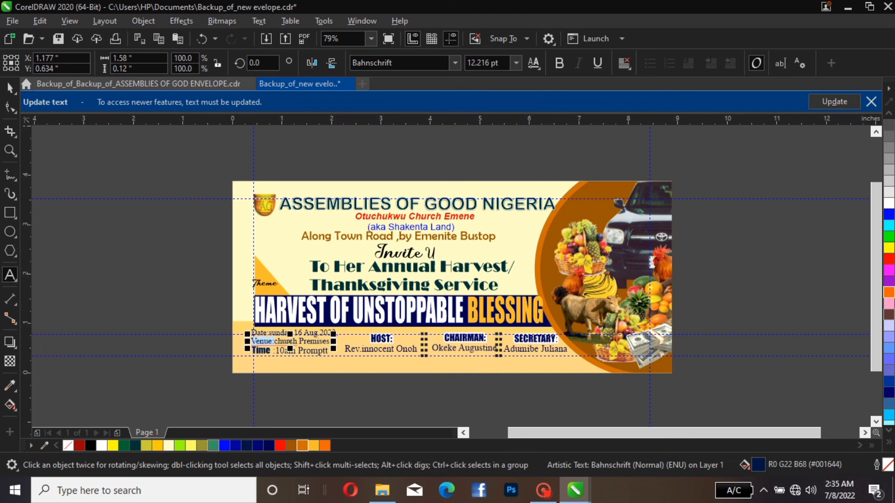
pyautogui.click(401, 62)
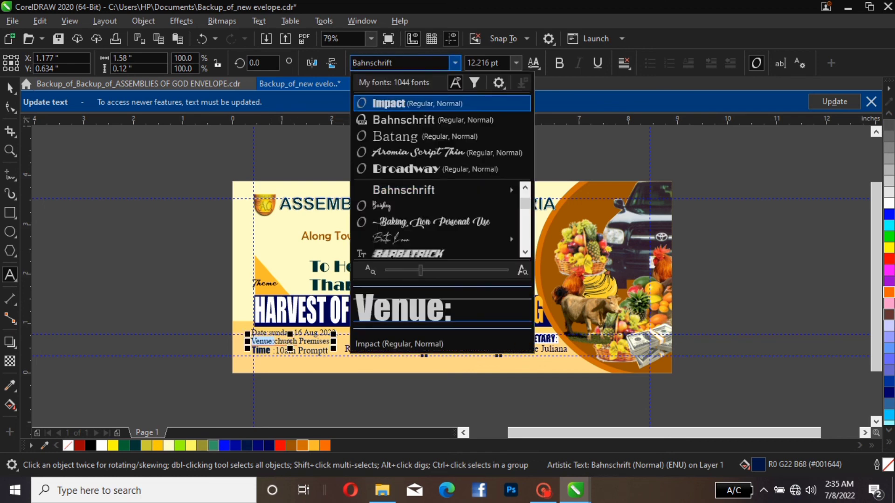
pyautogui.click(390, 103)
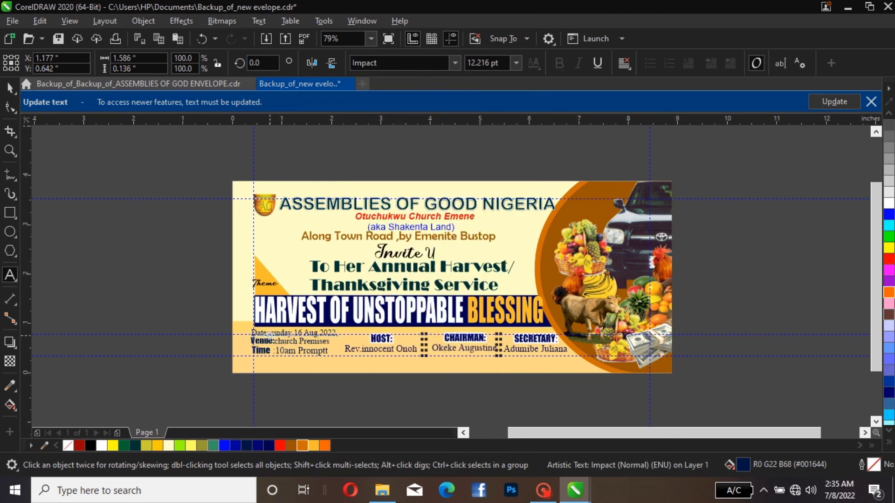
# Apply the Impact font to the "Date:" label above the venue line and deselect the text
pyautogui.doubleClick(271, 334)
pyautogui.click(266, 332)
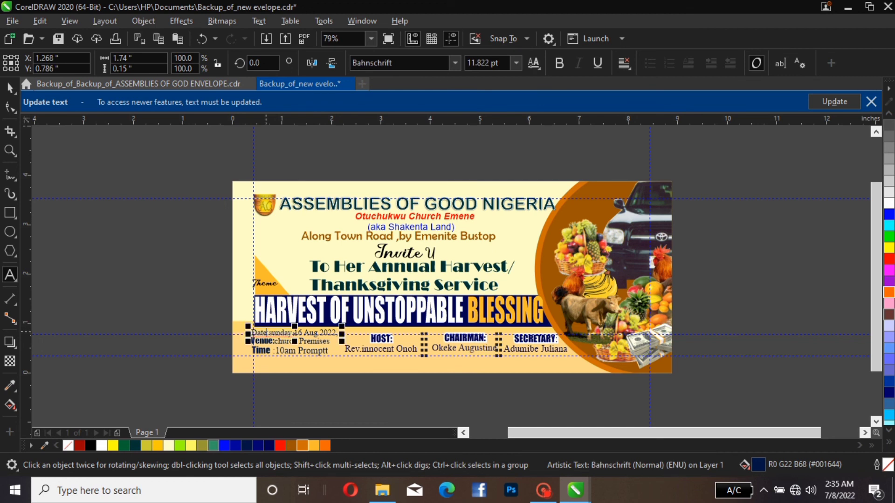
pyautogui.moveTo(270, 332); pyautogui.dragTo(253, 330)
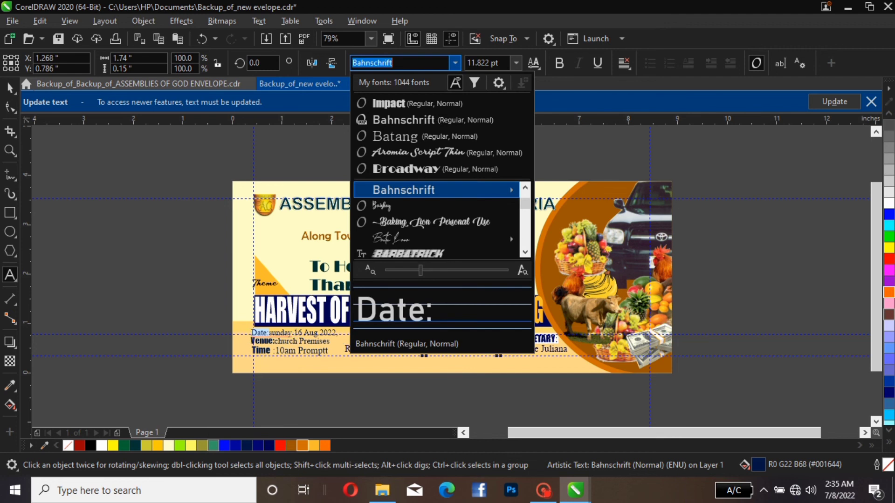
pyautogui.click(410, 103)
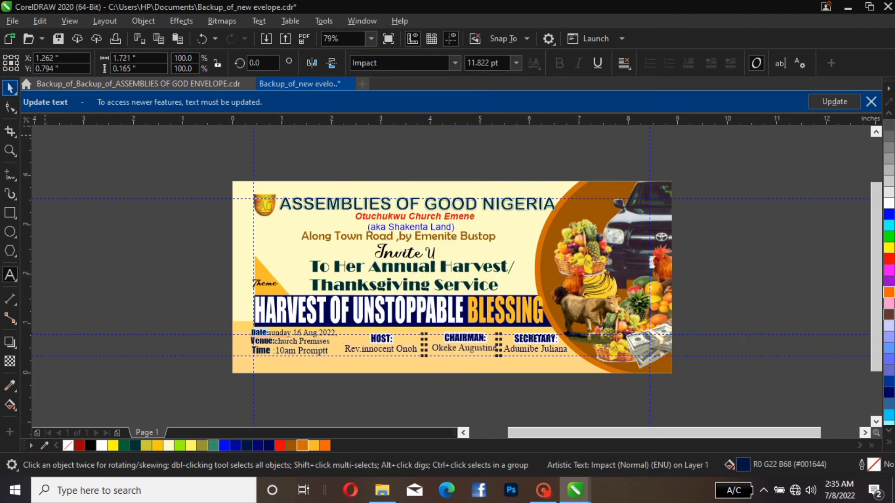
pyautogui.click(10, 88)
pyautogui.click(273, 384)
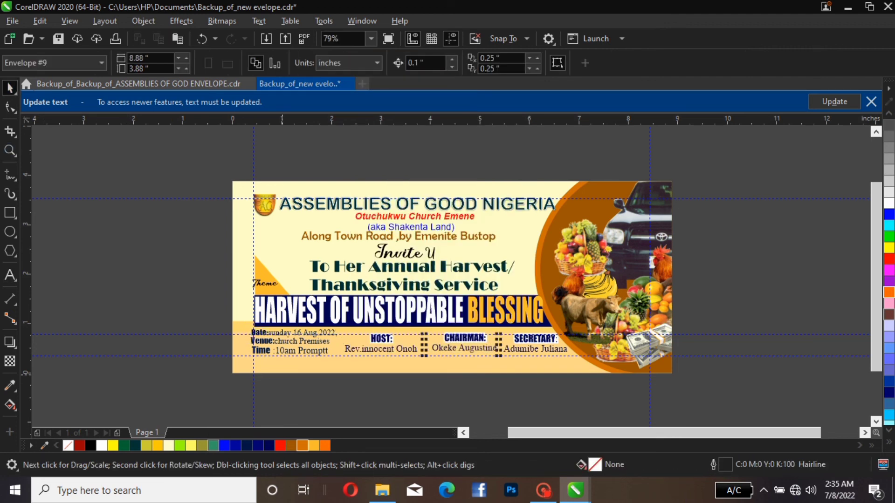